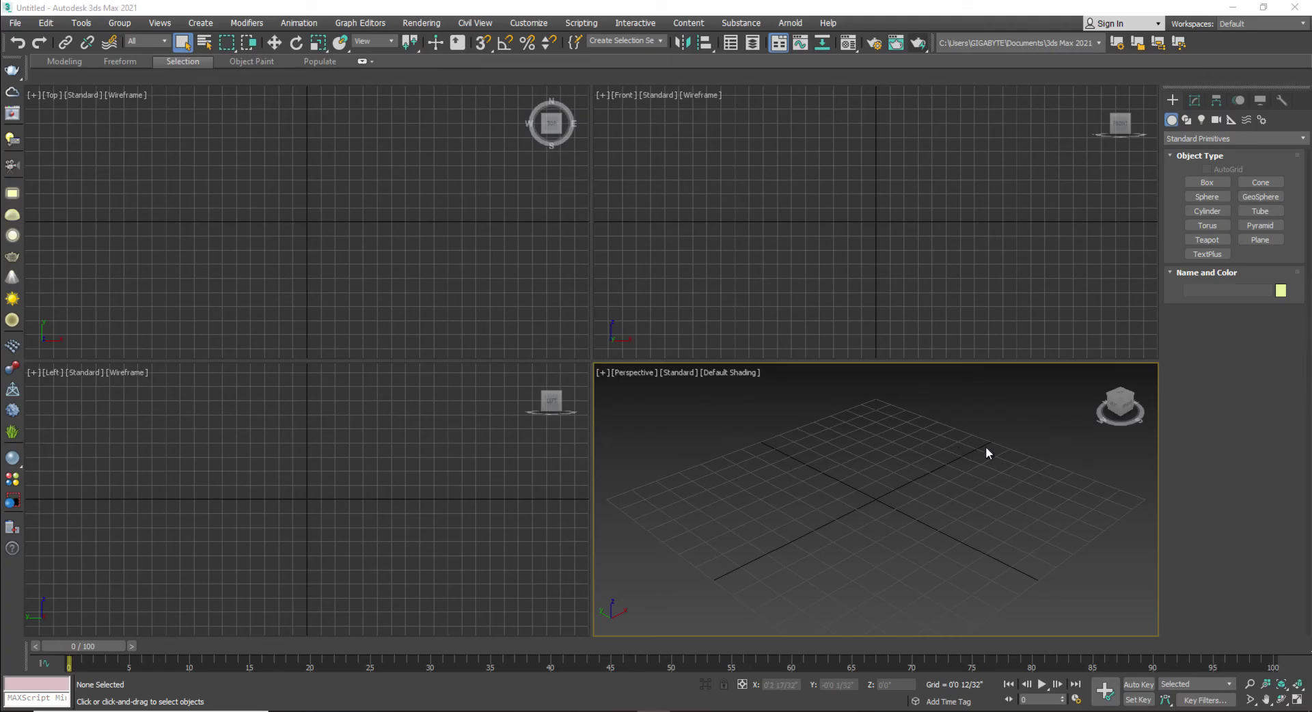
Create a plane in the Top viewport with a length and width of 20'0"
left_click(1261, 240)
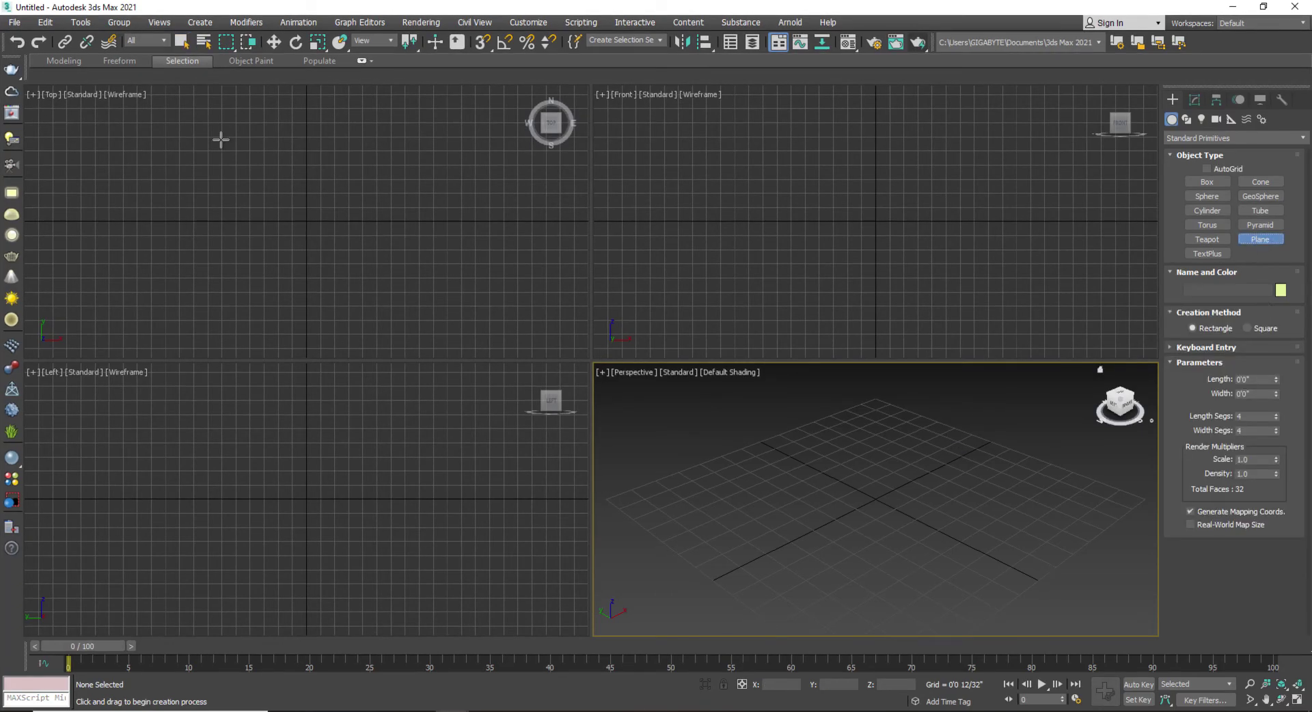
left_click_drag(167, 95, 480, 371)
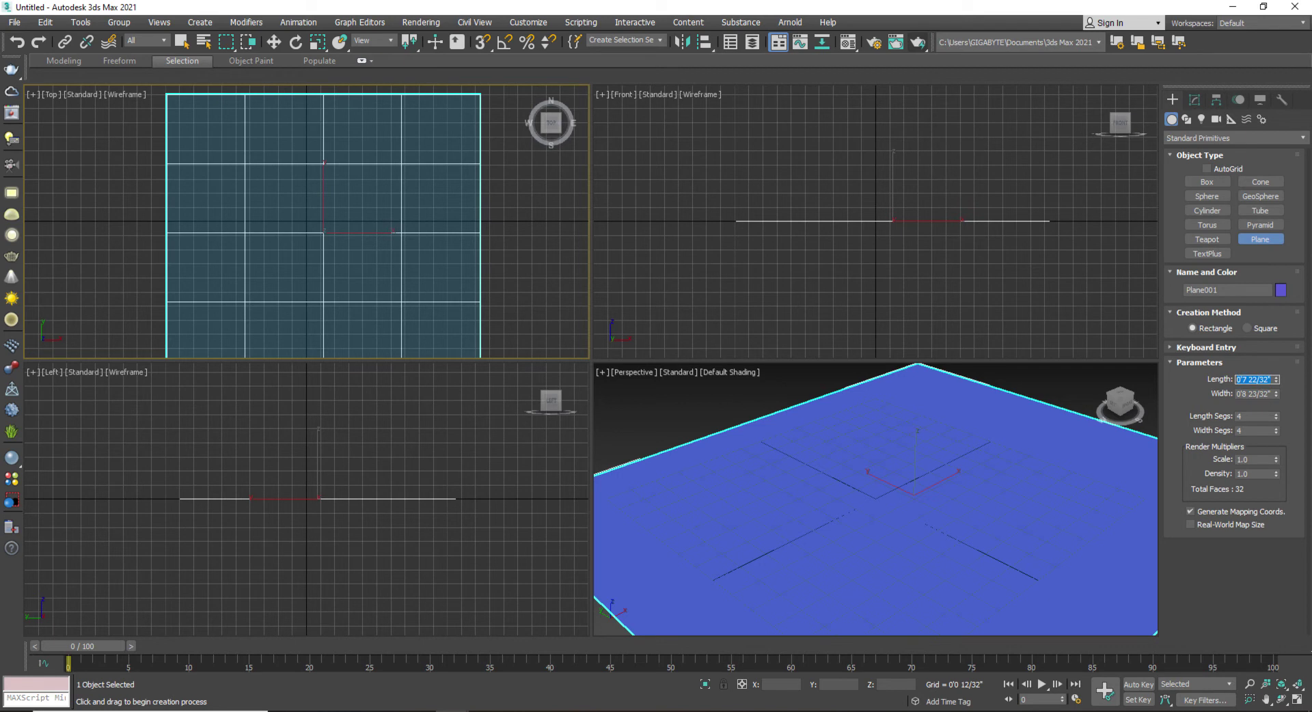
type("20")
key("Tab")
type("20")
key("Return")
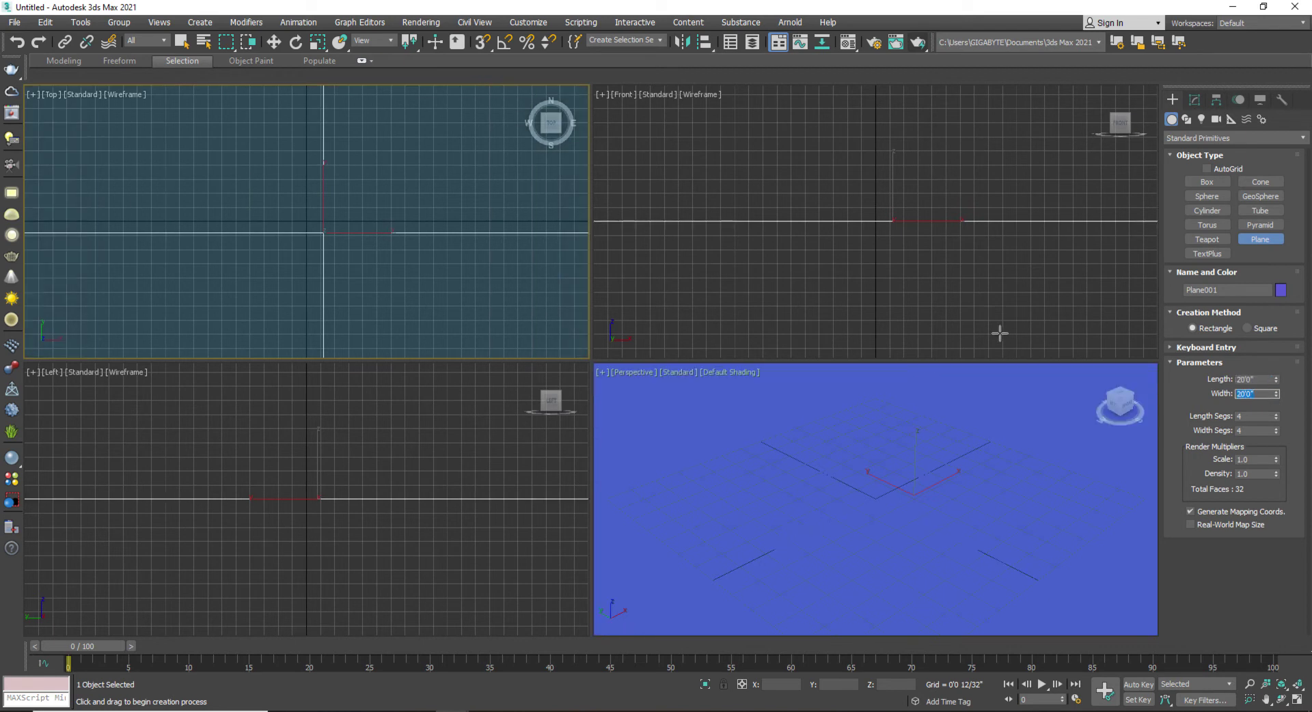
Move the plane to the world origin by resetting its X and Y position to 0'0"
scroll(393, 220, "down", 10)
key("w")
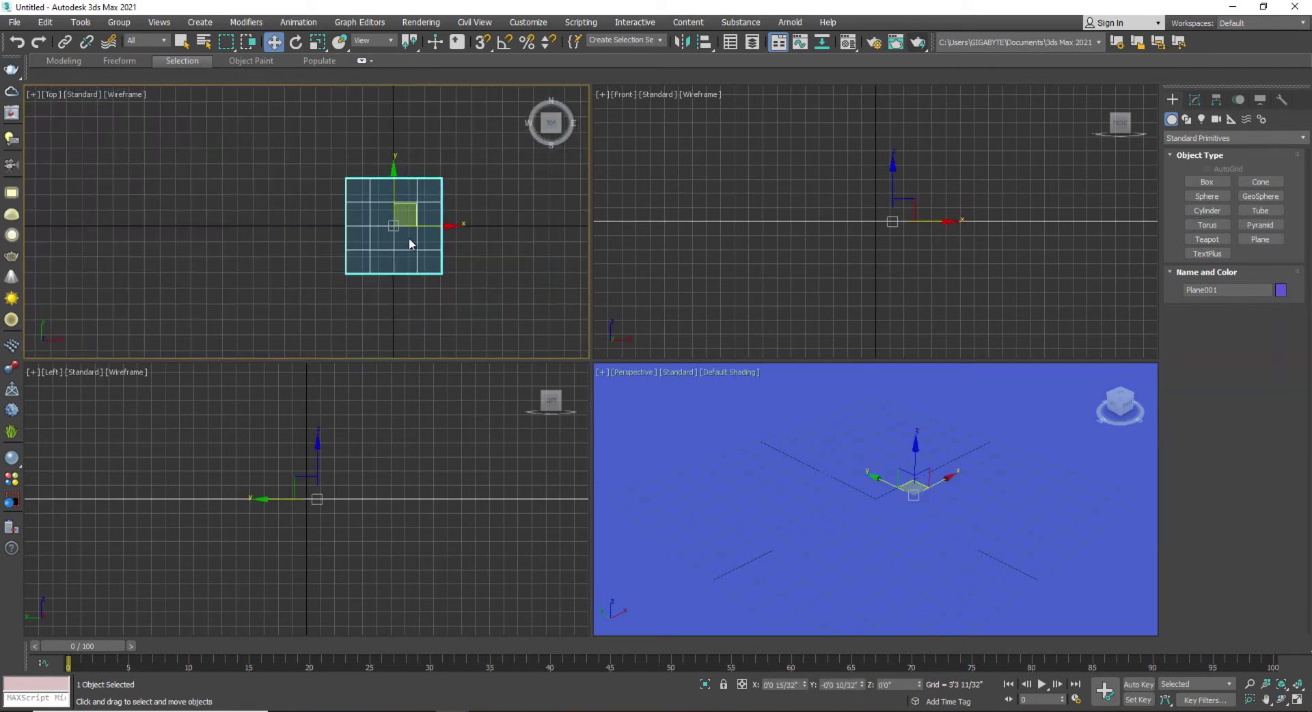
right_click(804, 684)
right_click(862, 686)
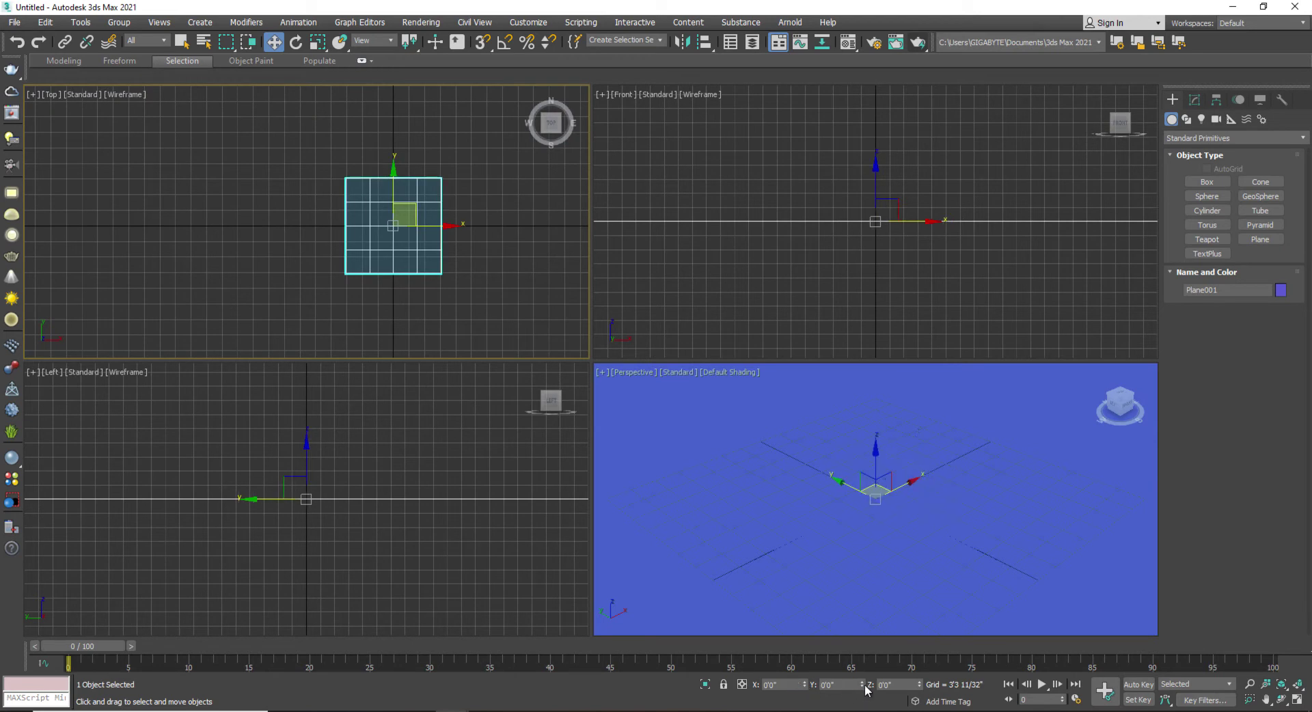
key("z")
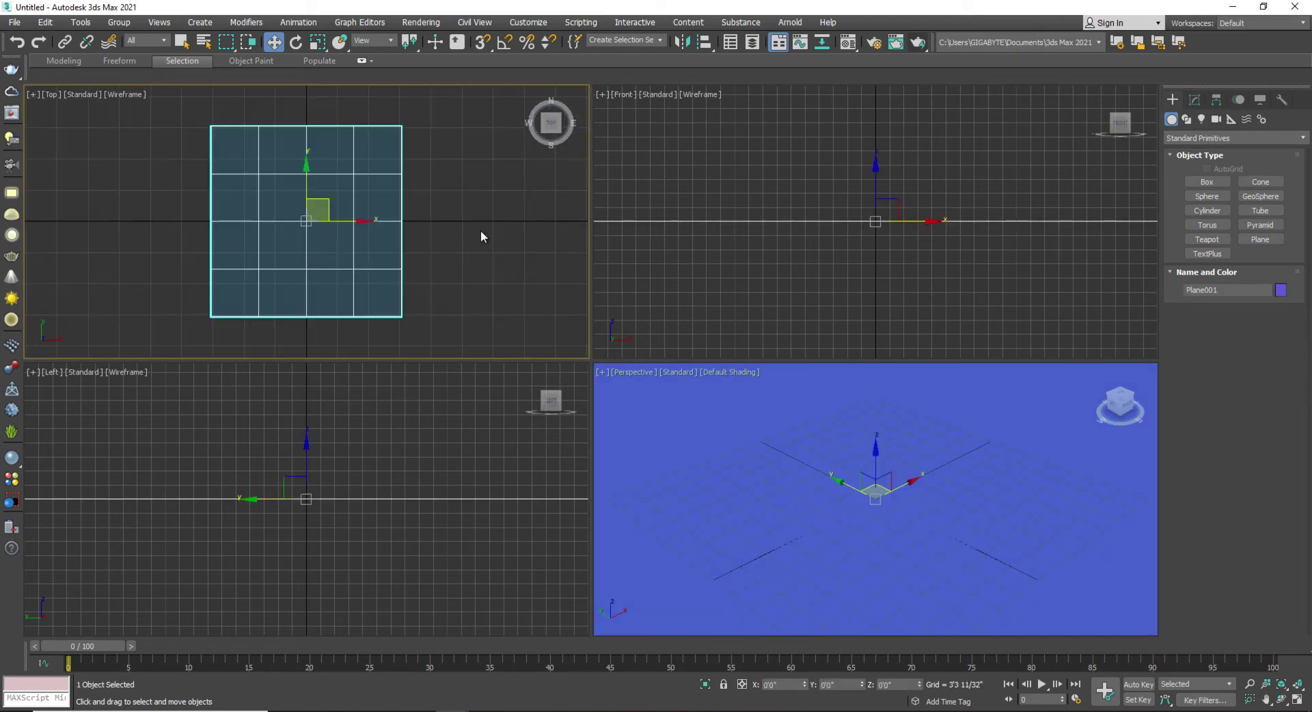
Set the plane's length and width segments to 100 each
left_click(1195, 100)
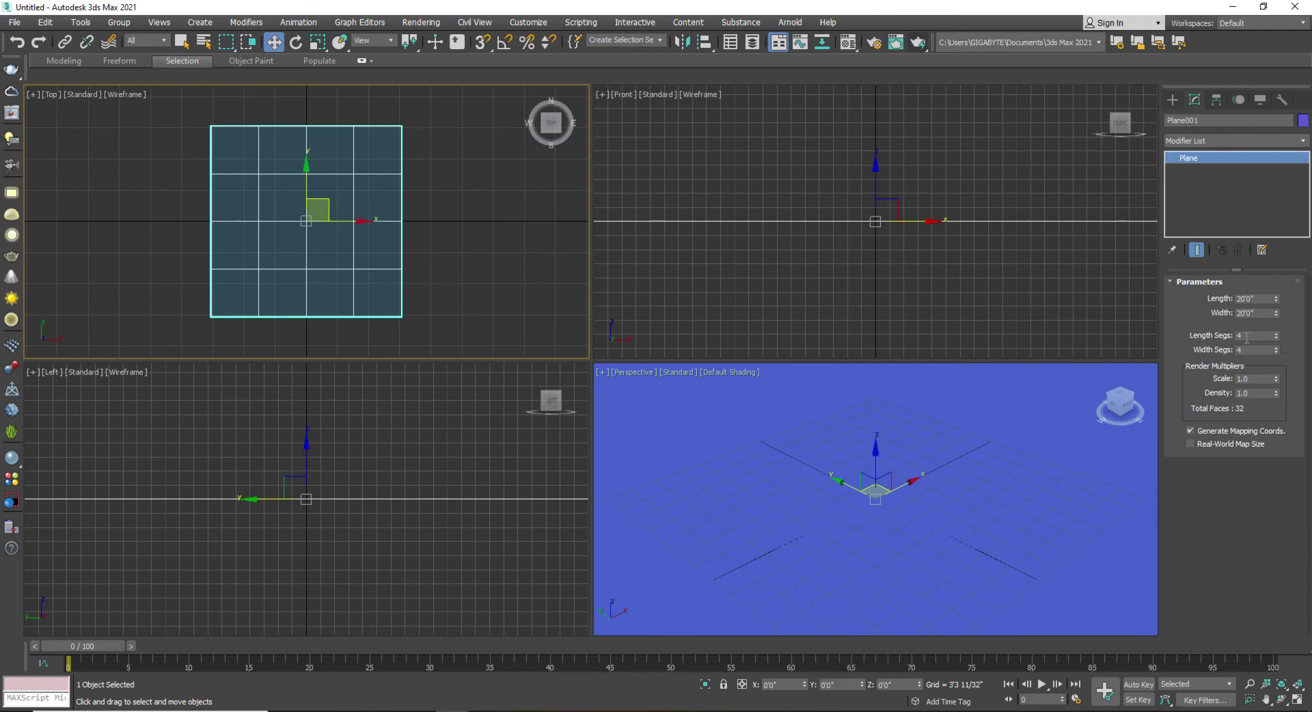
mouse_move(1219, 327)
left_mouse_down()
mouse_move(1279, 372)
mouse_move(1294, 360)
left_mouse_up()
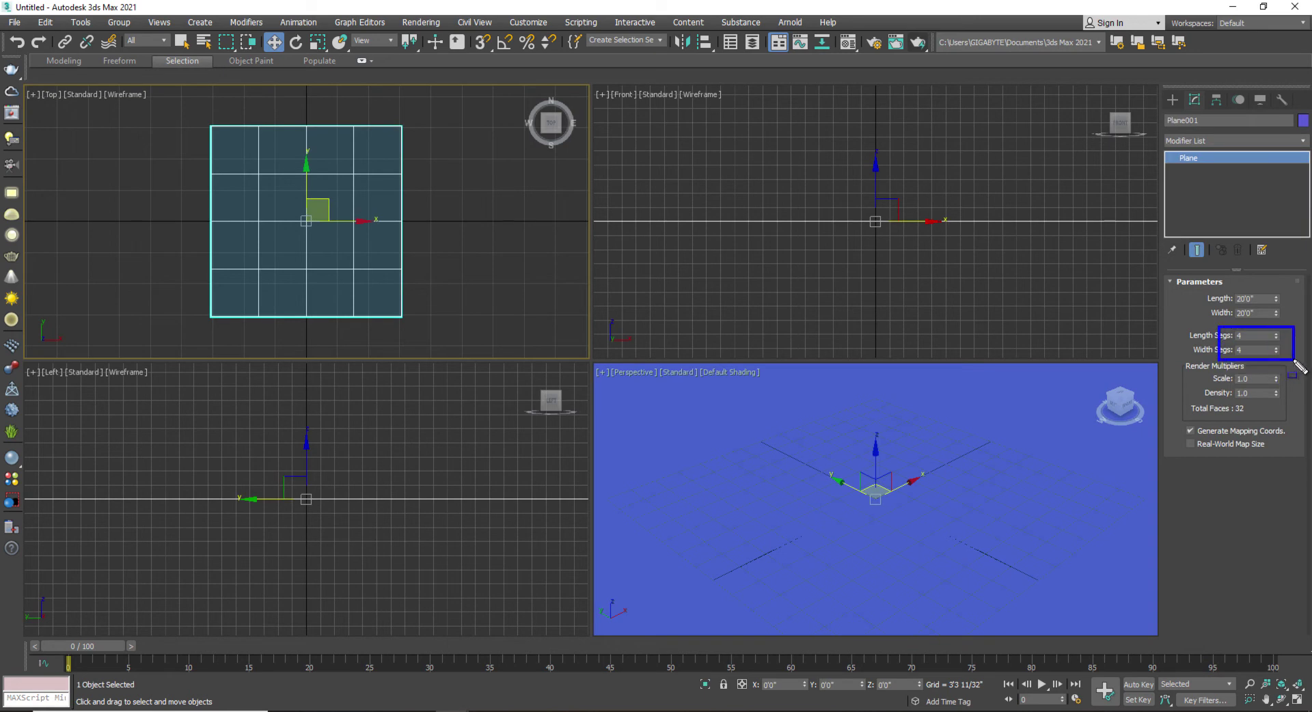
key("Escape")
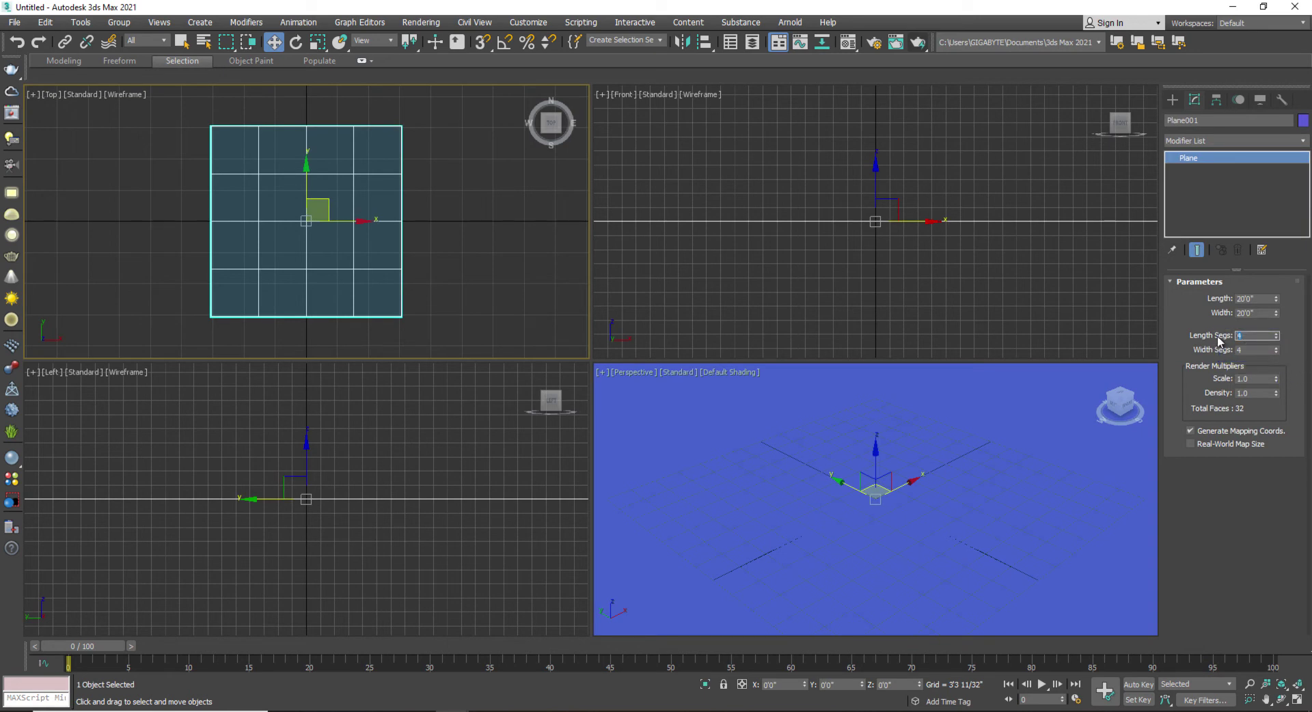
type("100")
key("Tab")
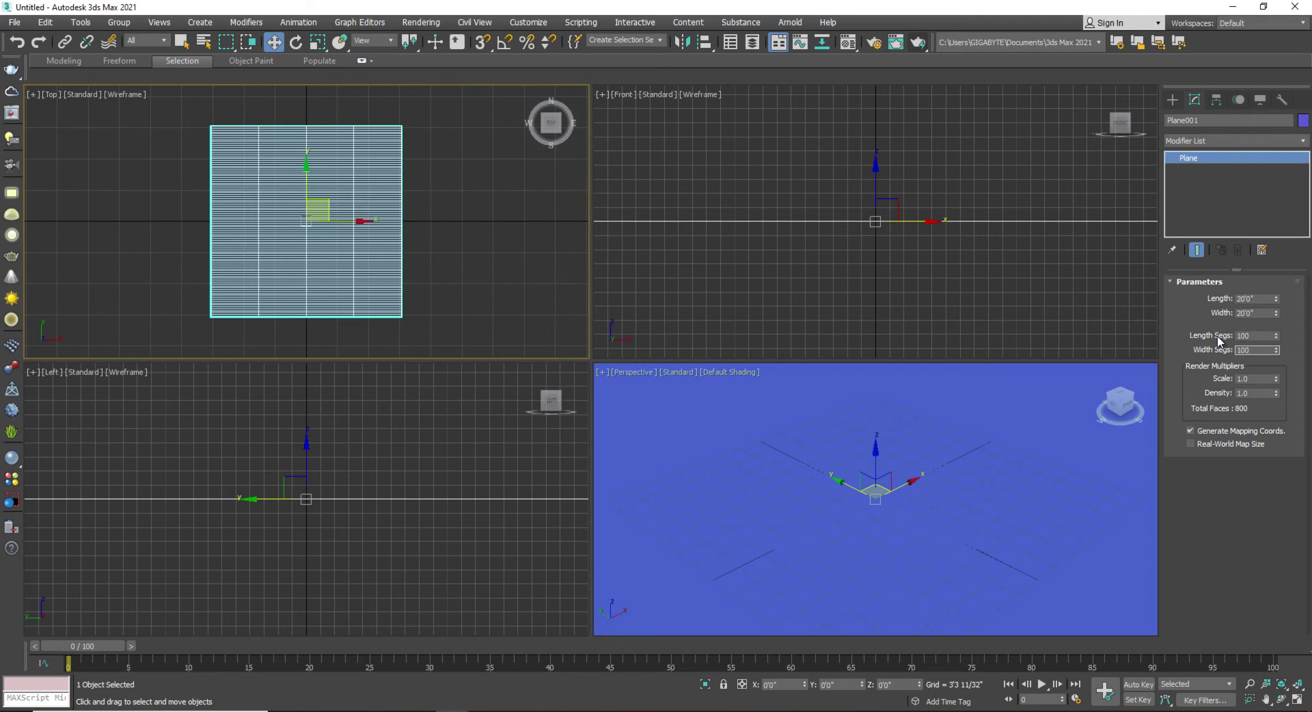
key("Return")
left_click(499, 296)
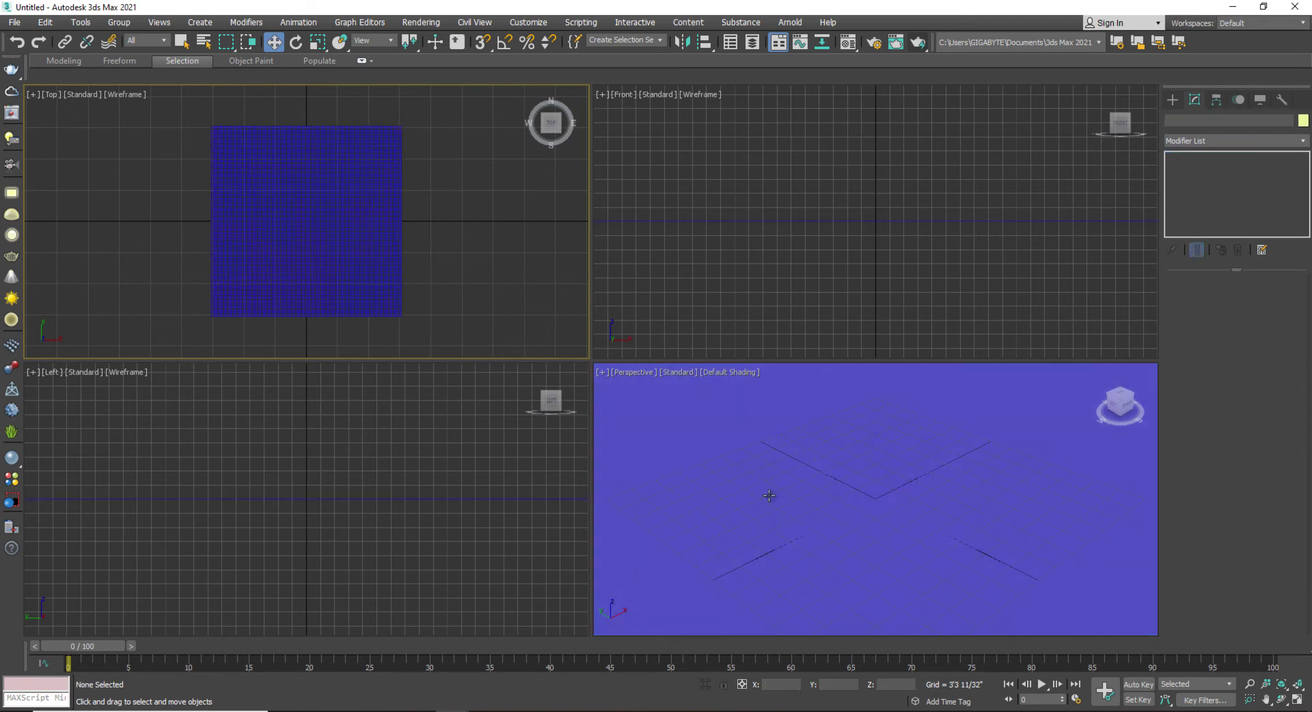
Select the plane in the Perspective view, maximize that viewport and display edged faces
left_click(769, 493)
scroll(771, 496, "down", 5)
scroll(771, 497, "up", 4)
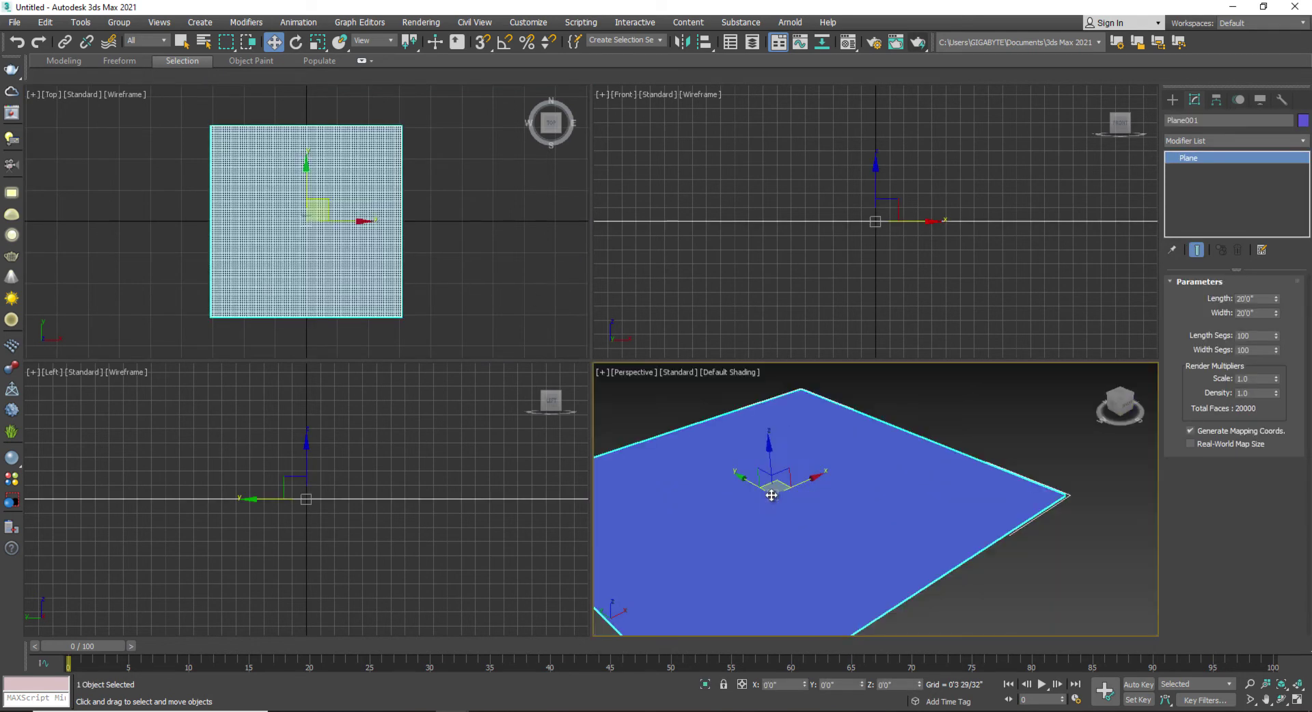
key("alt+w")
middle_click_drag(562, 463, 567, 461)
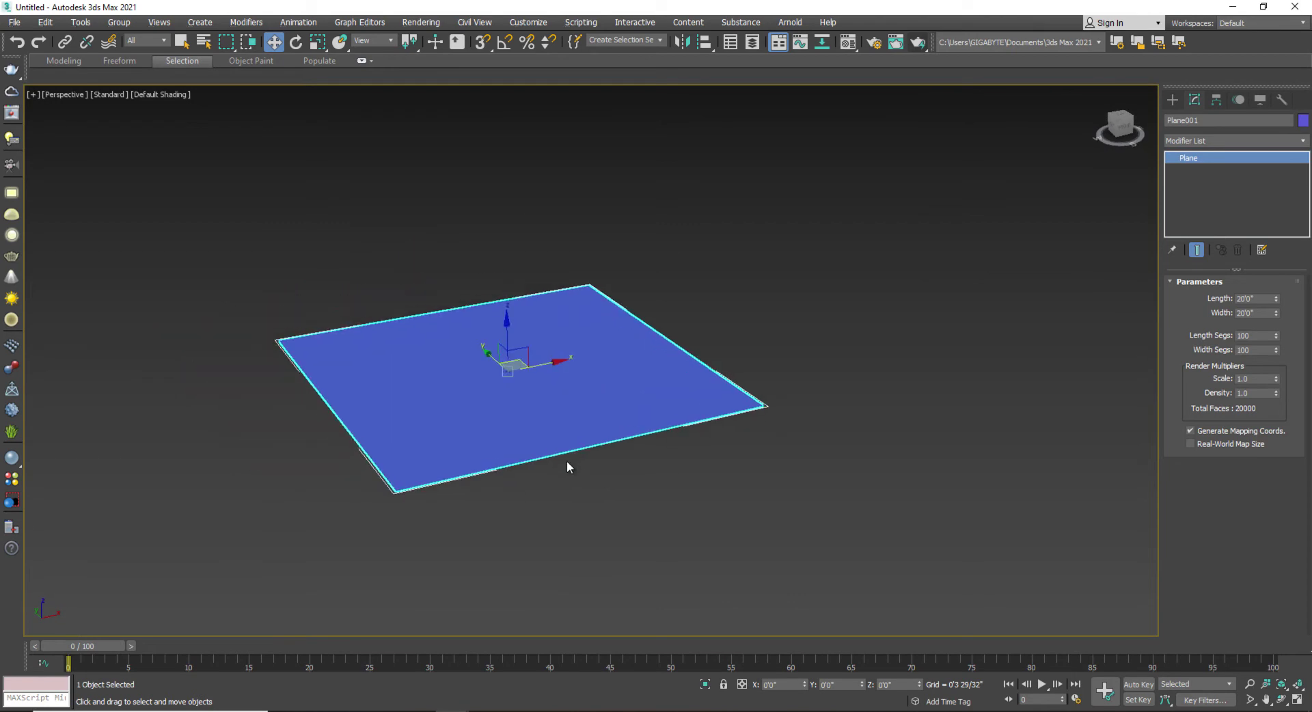
key("F4")
scroll(568, 478, "up", 5)
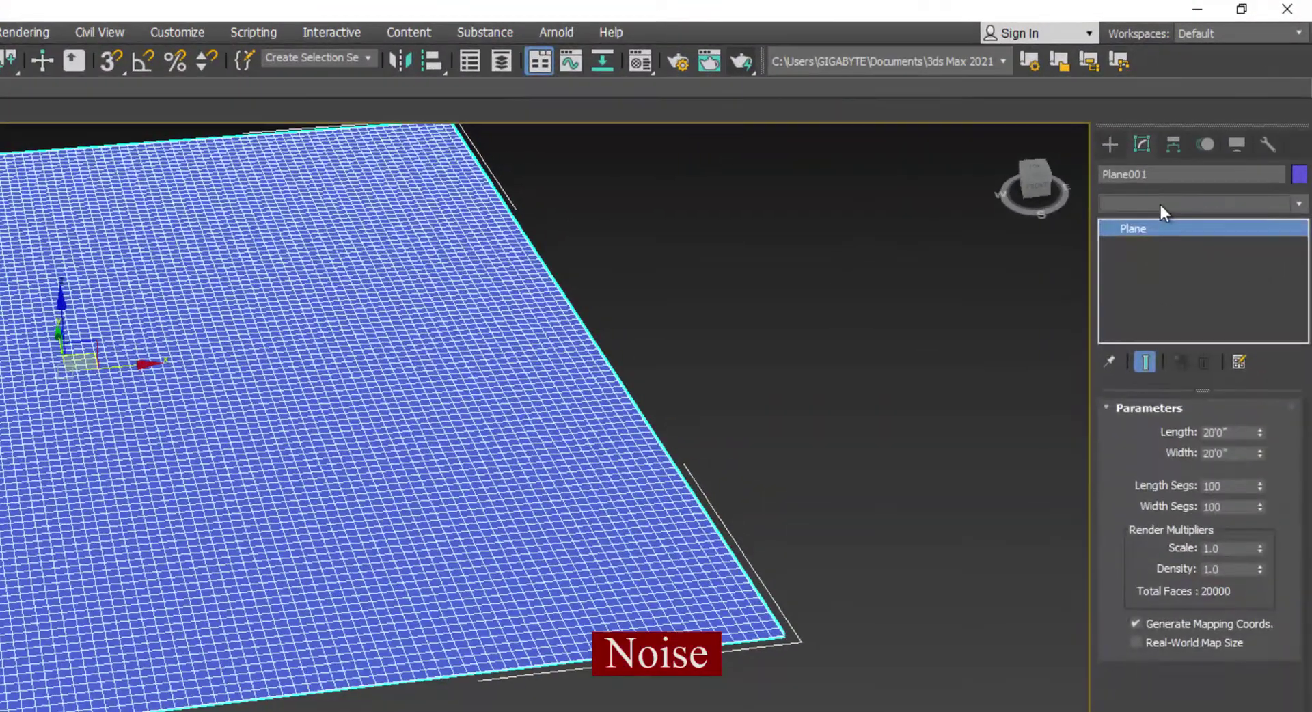
Add a Noise modifier to the plane and enable its Fractal option
left_click(1207, 141)
type("n")
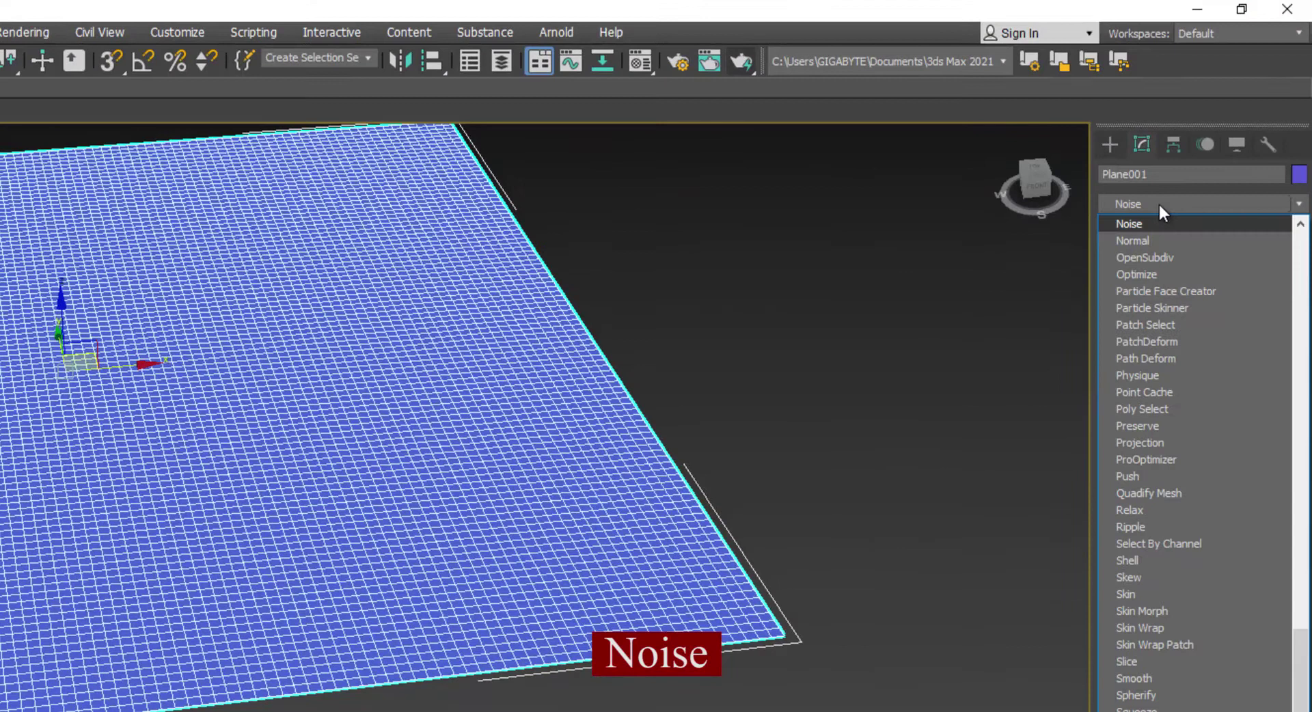
left_click(1135, 225)
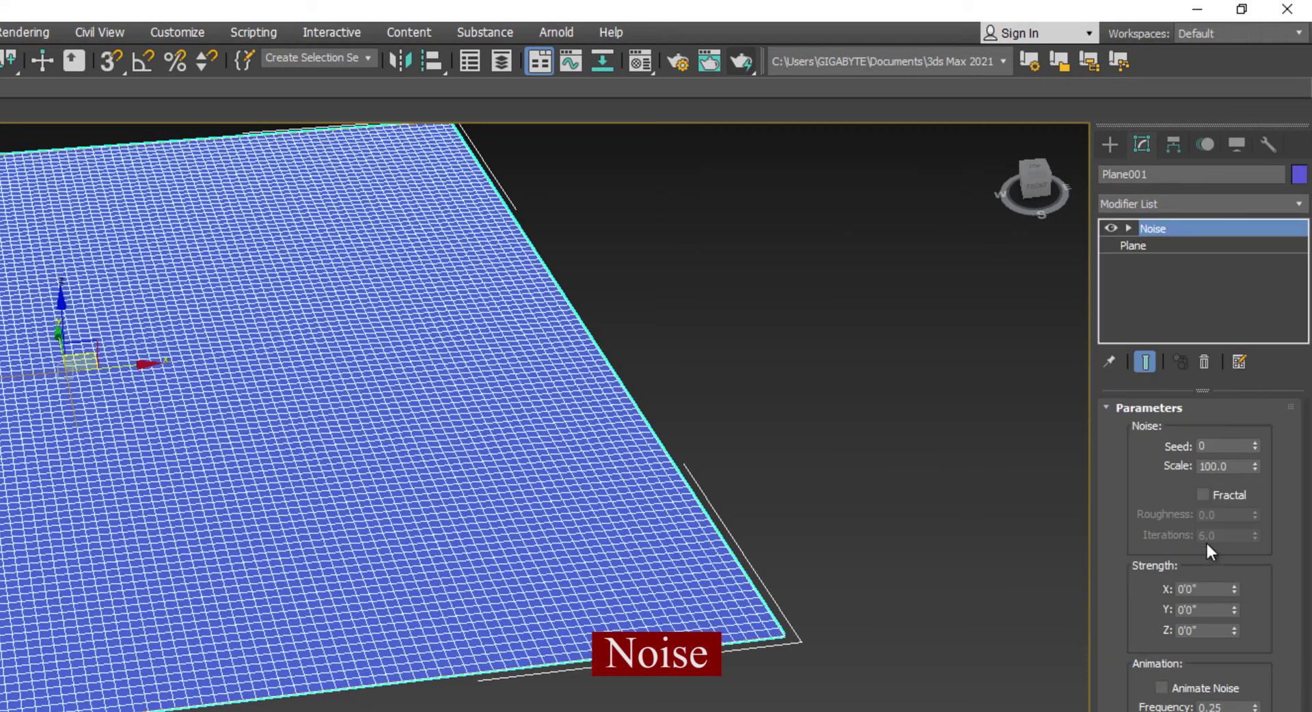
left_click(1221, 496)
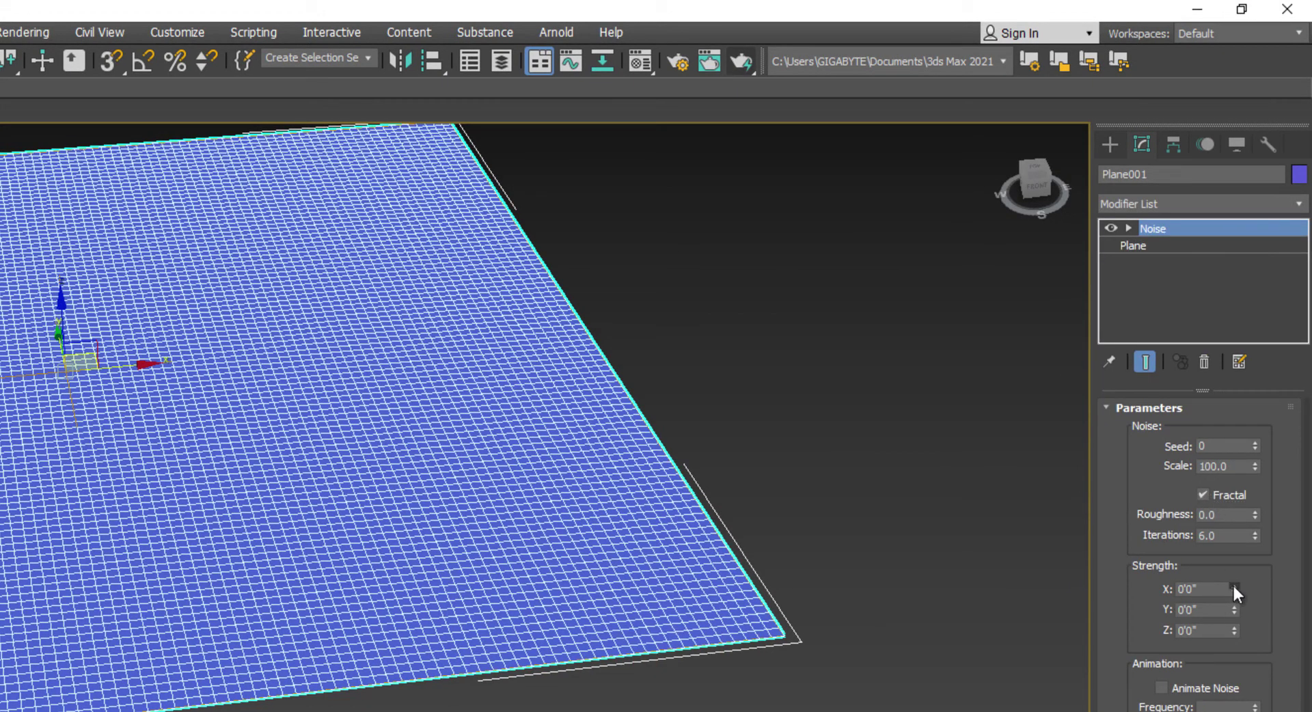
Set the Noise strength to 0'1 1/32" in X, 0'2 1/32" in Y and 0'3" in Z
left_click_drag(1234, 588, 1177, 305)
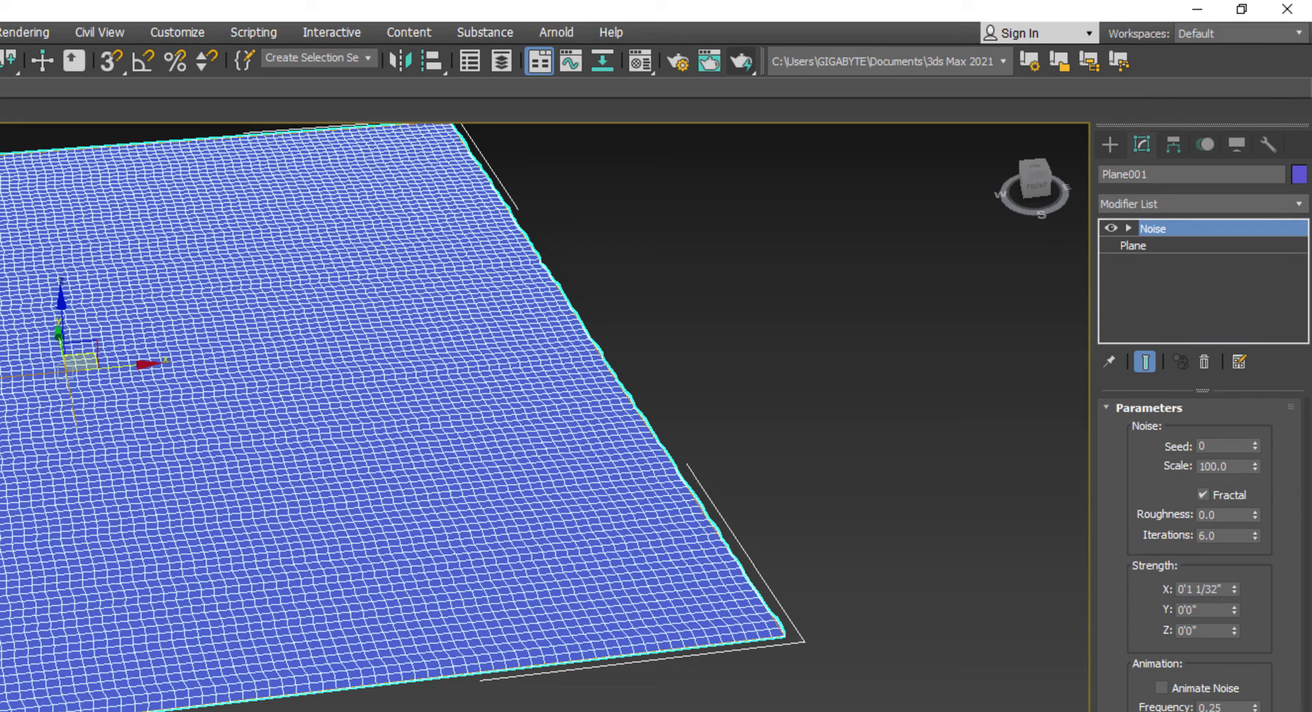
left_click_drag(1173, 69, 1173, 48)
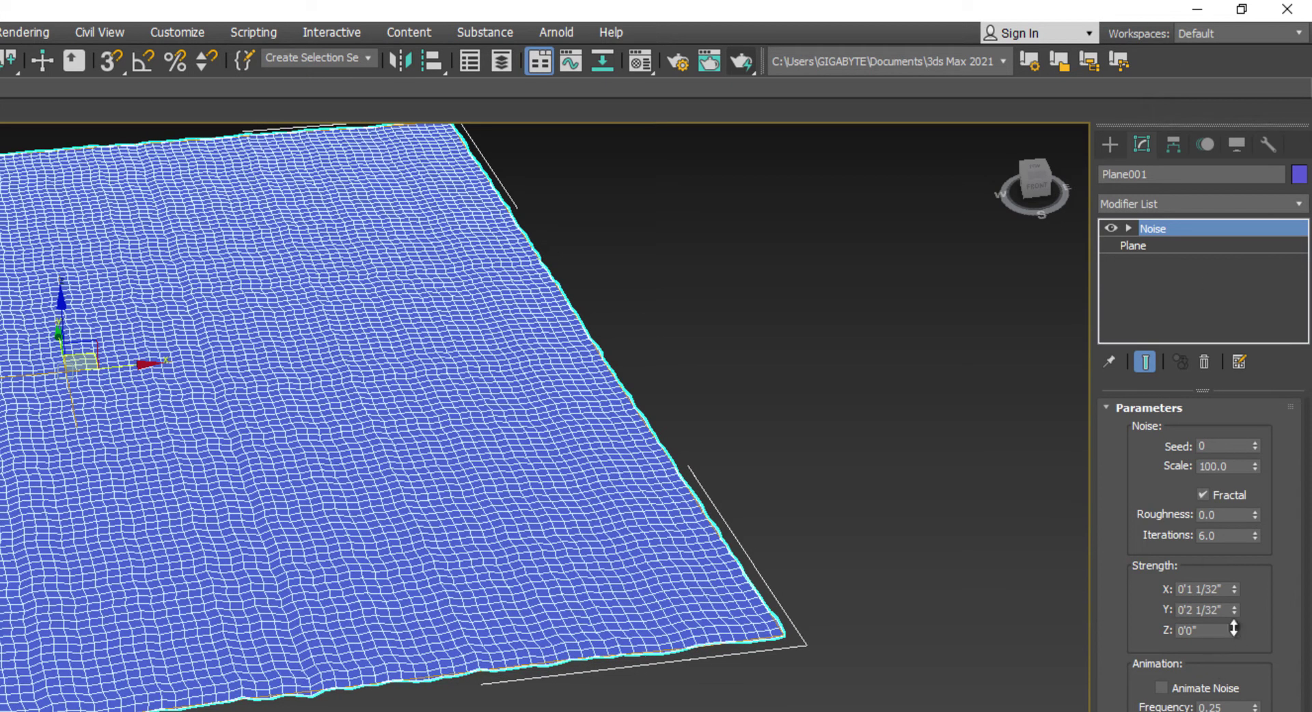
left_click_drag(1233, 628, 607, 156)
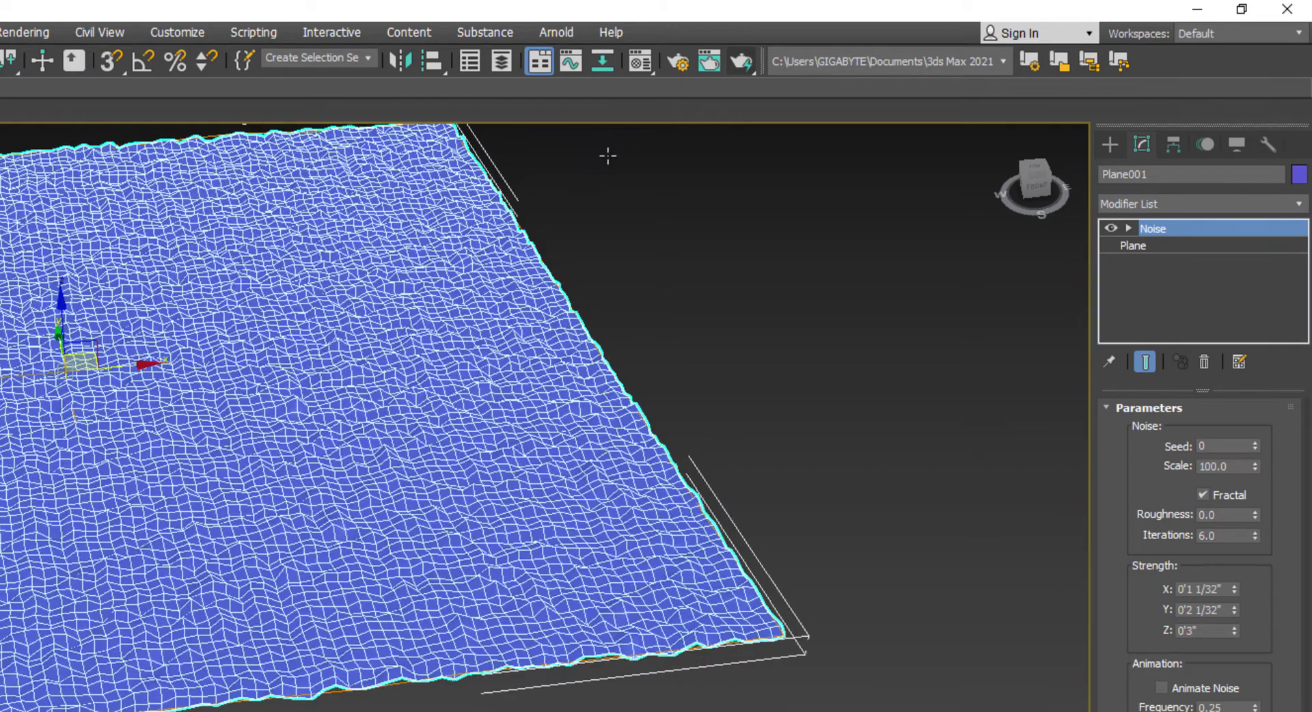
Examine the rippled surface from several angles, with and without edged faces
left_click(848, 436)
middle_click_drag(440, 566, 293, 498, "alt")
scroll(294, 498, "up", 5)
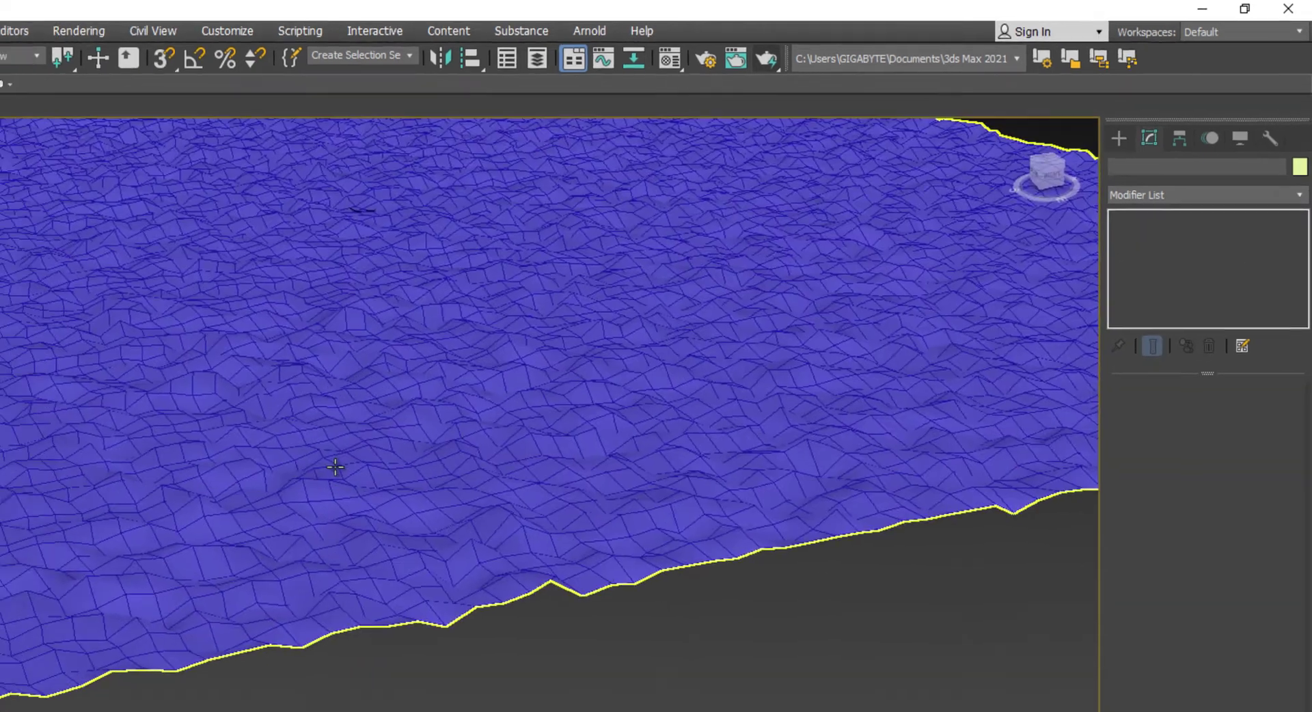
scroll(336, 467, "down", 4)
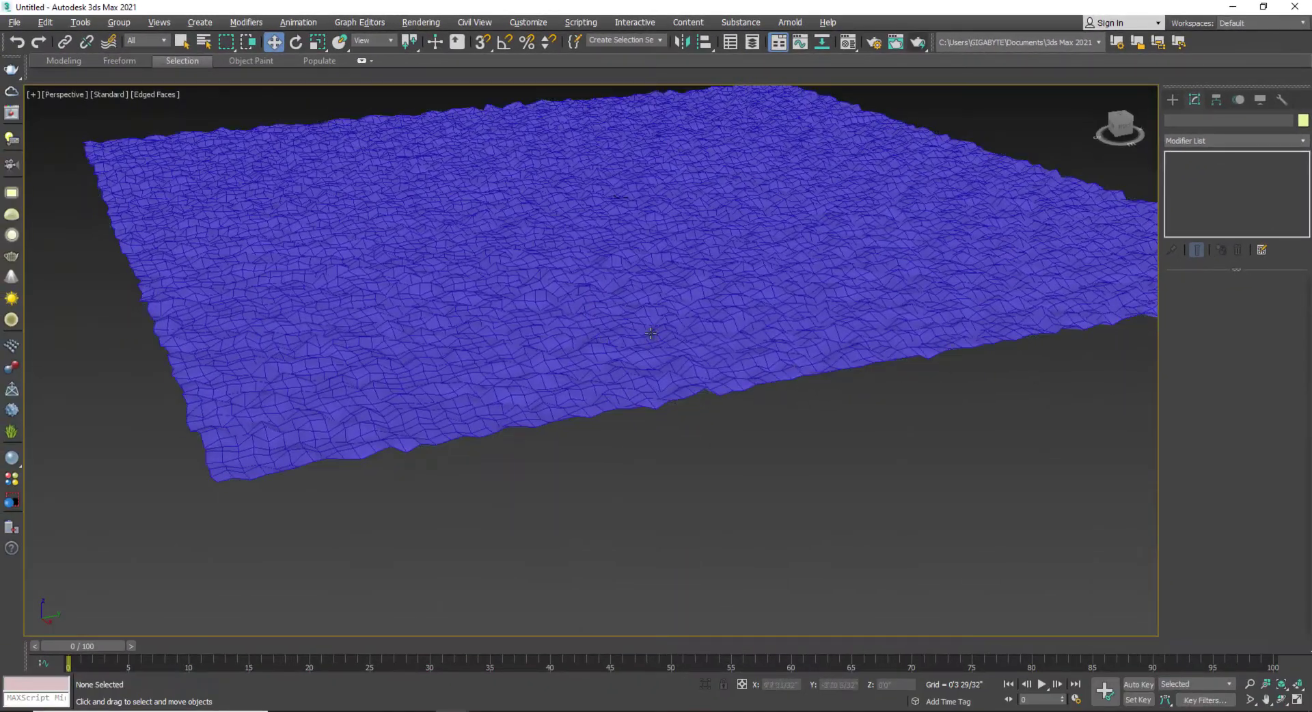
middle_click_drag(651, 333, 717, 339, "alt")
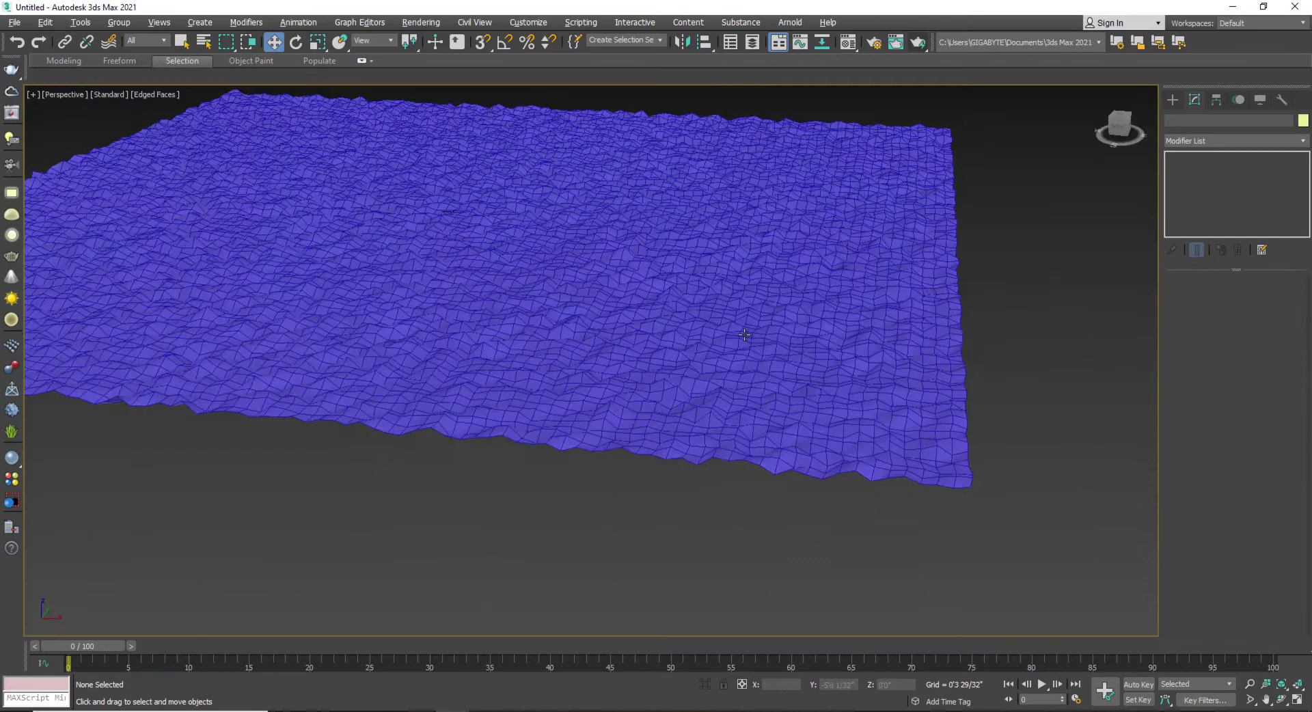
scroll(788, 342, "up", 3)
key("F4")
scroll(768, 428, "down", 4)
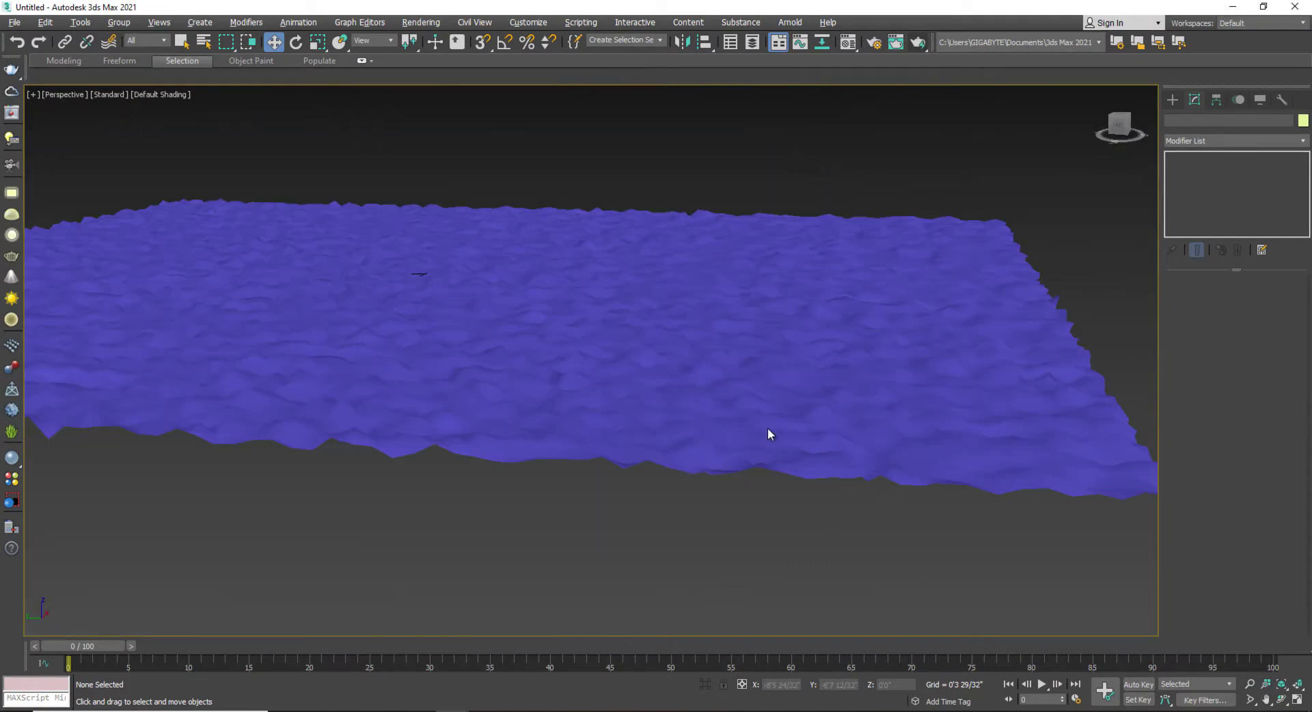
Select the plane and disable the Noise modifier's Fractal option
left_click(769, 428)
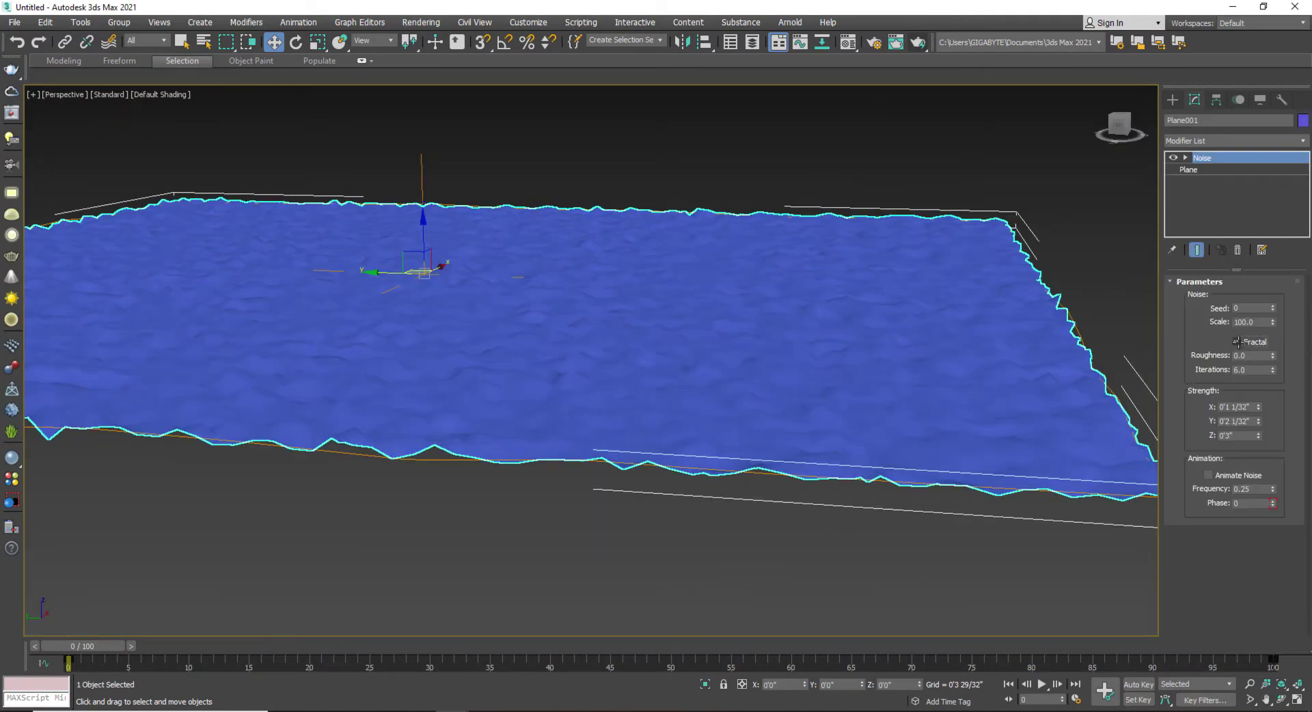
left_click(1237, 342)
middle_click_drag(782, 451, 707, 464, "alt")
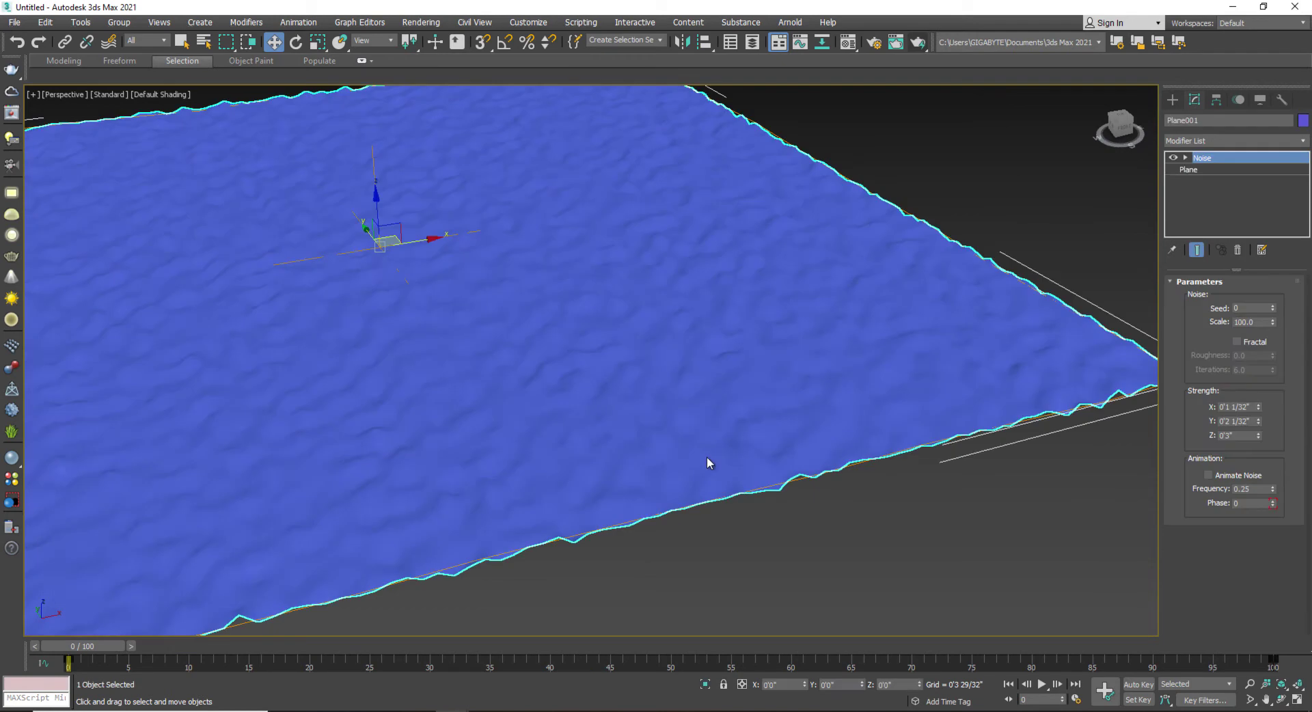
Set the base plane's length and width segments to 80 each
left_click(1186, 170)
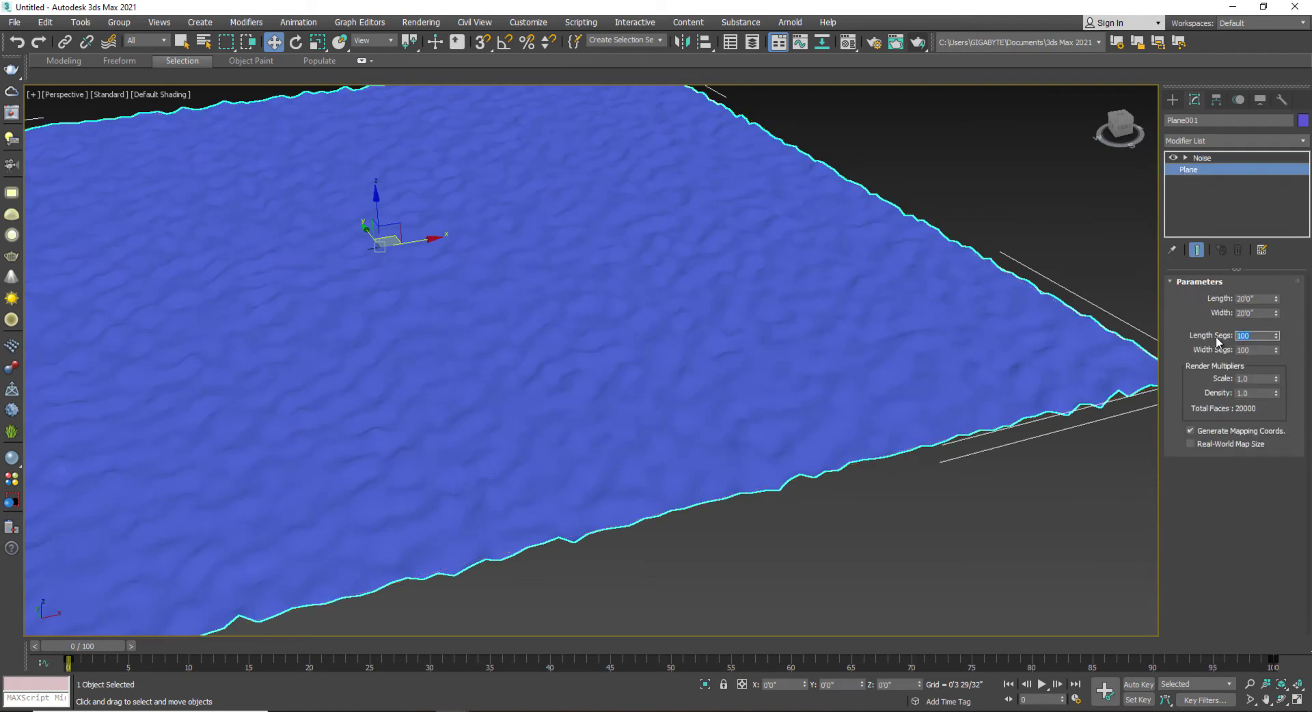
type("80")
key("Tab")
type("80")
key("Return")
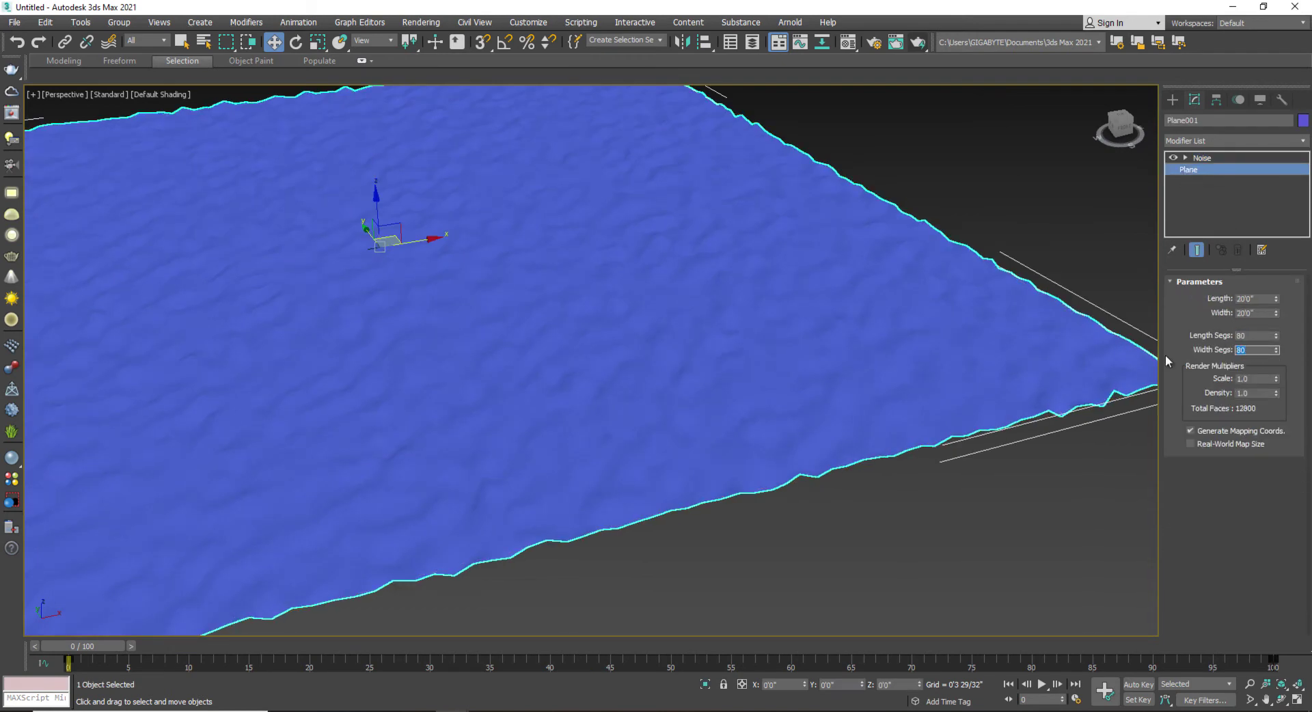
Display edged faces and set the Noise strength to 0'4 25/32" in Y and 0'4 19/32" in Z
middle_click_drag(793, 481, 1201, 200, "alt")
left_click(1202, 158)
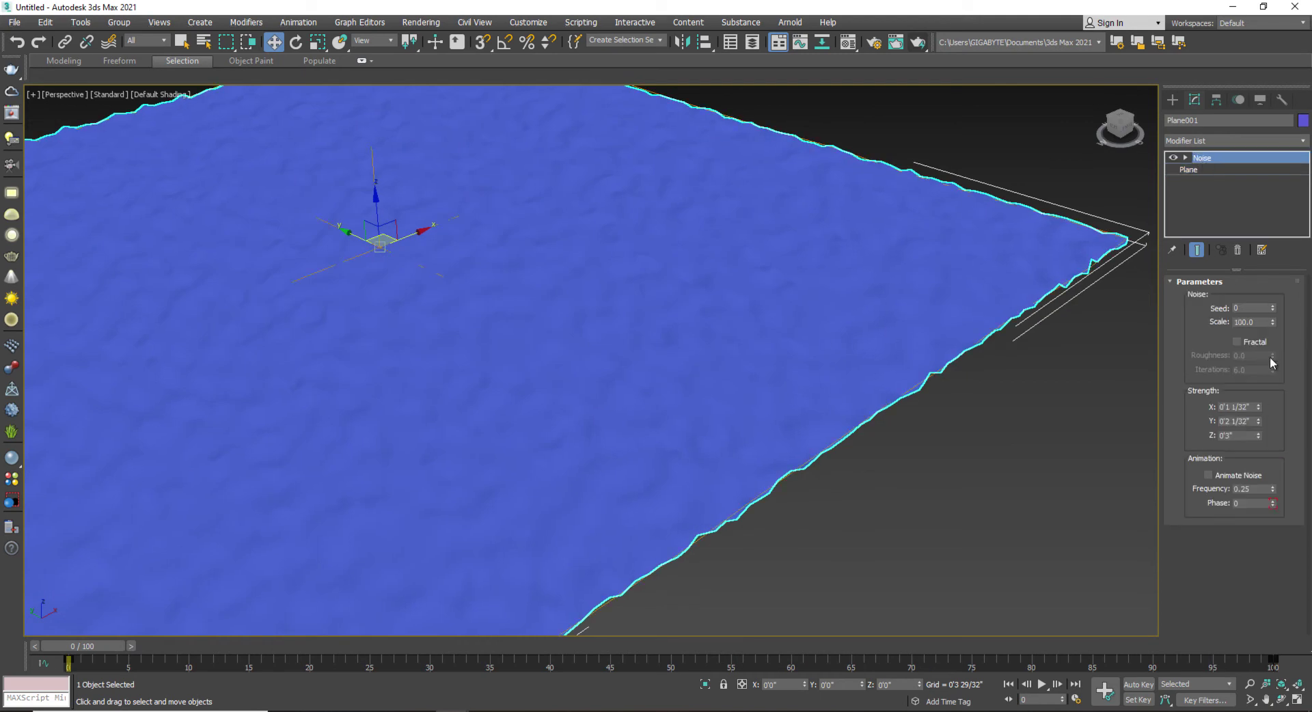
key("F4")
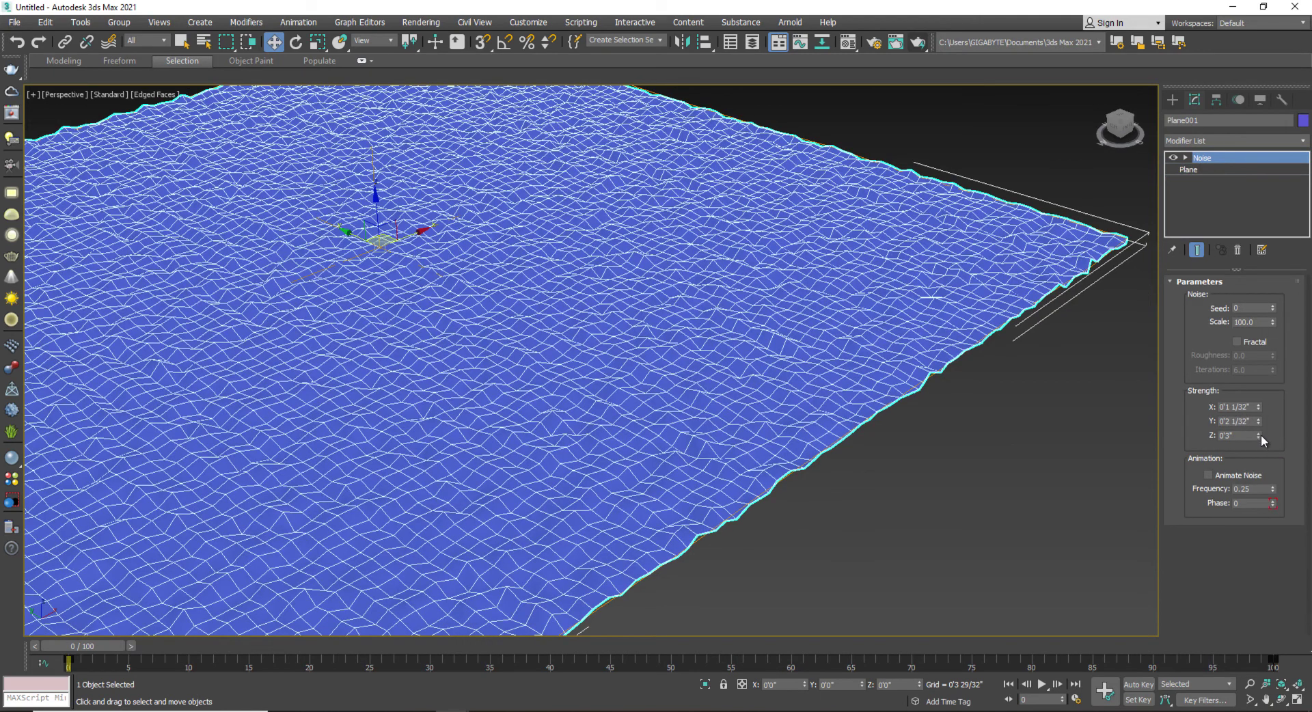
left_click_drag(1261, 435, 1255, 399)
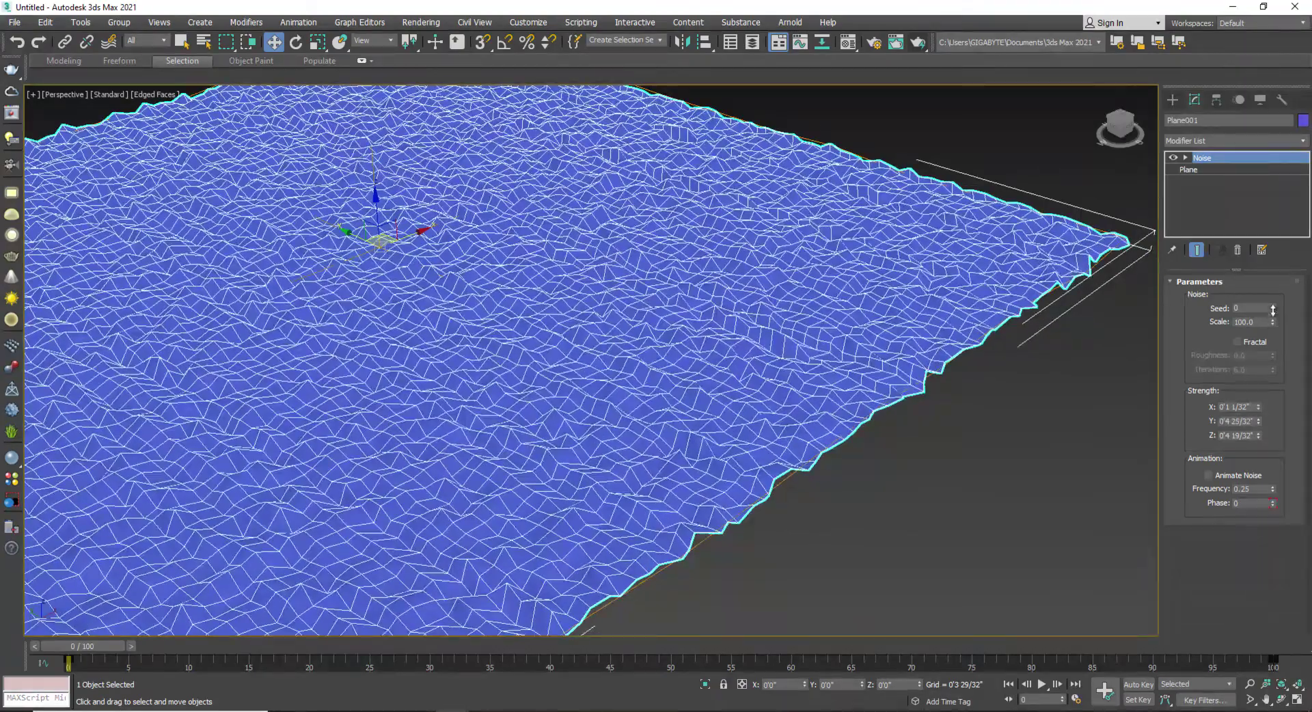
Set the Noise scale to 273 and deselect the plane
left_click_drag(1273, 310, 1276, 273)
left_click_drag(1276, 215, 1272, 200)
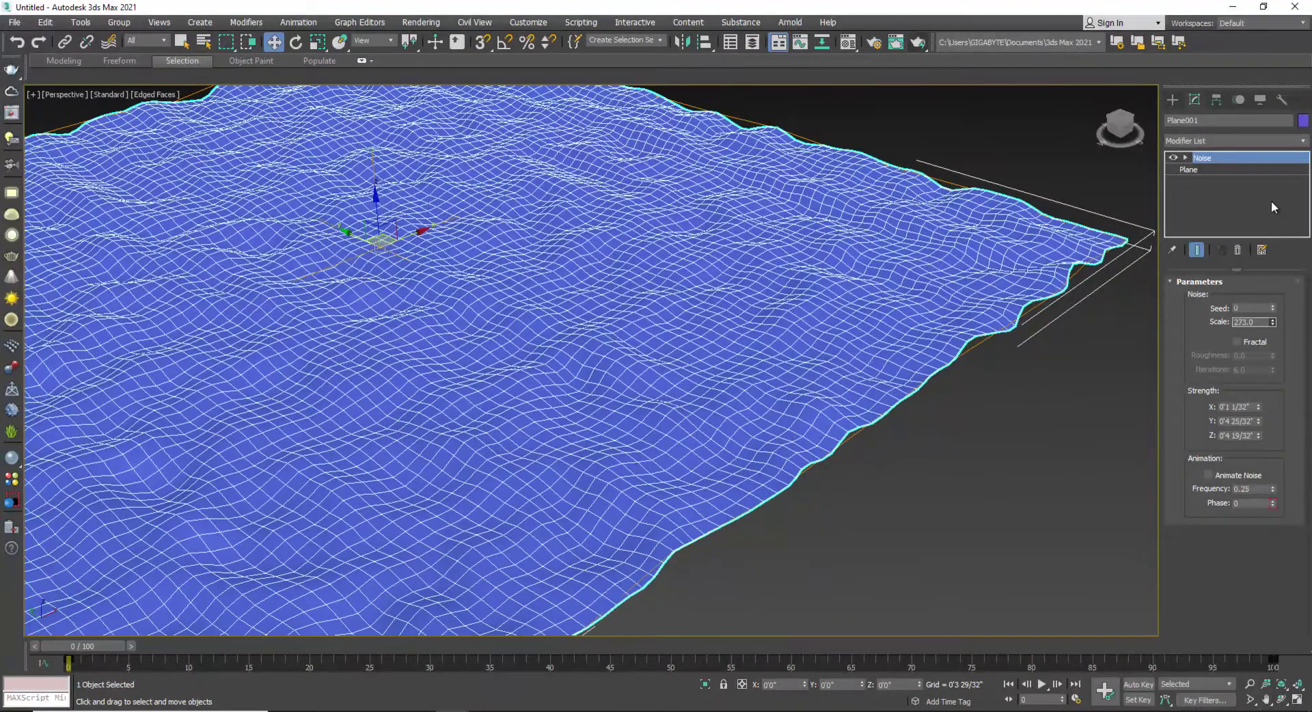
left_click(1054, 450)
middle_click_drag(1054, 449, 876, 437, "alt")
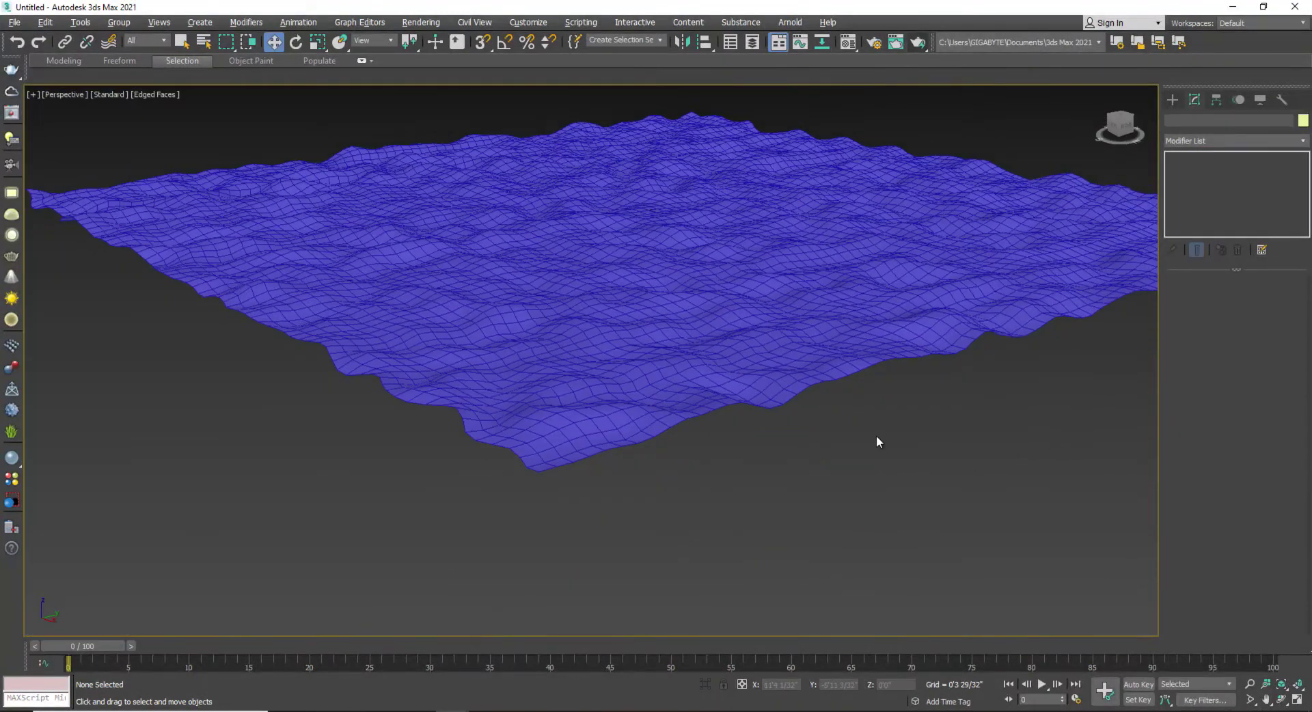
Create a Target camera in the Top view, placed in front of the plane and aimed at the plane's centre
left_click(1173, 100)
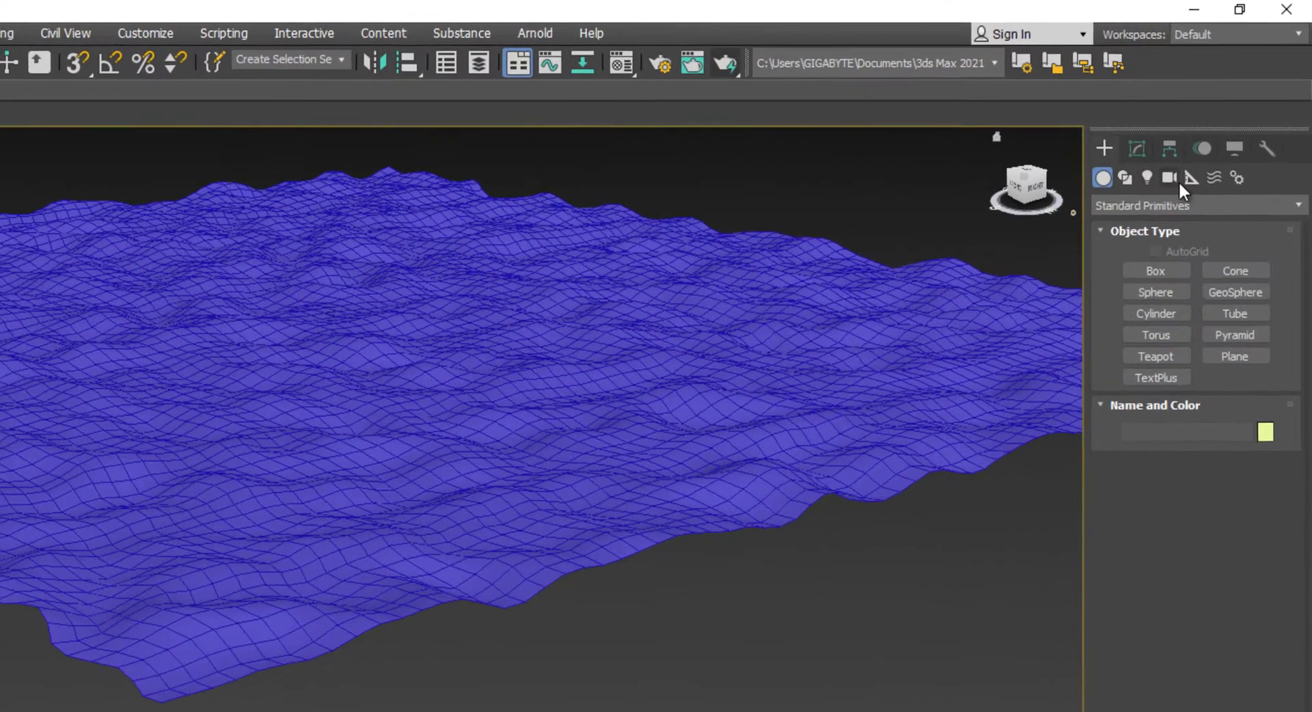
left_click(1170, 178)
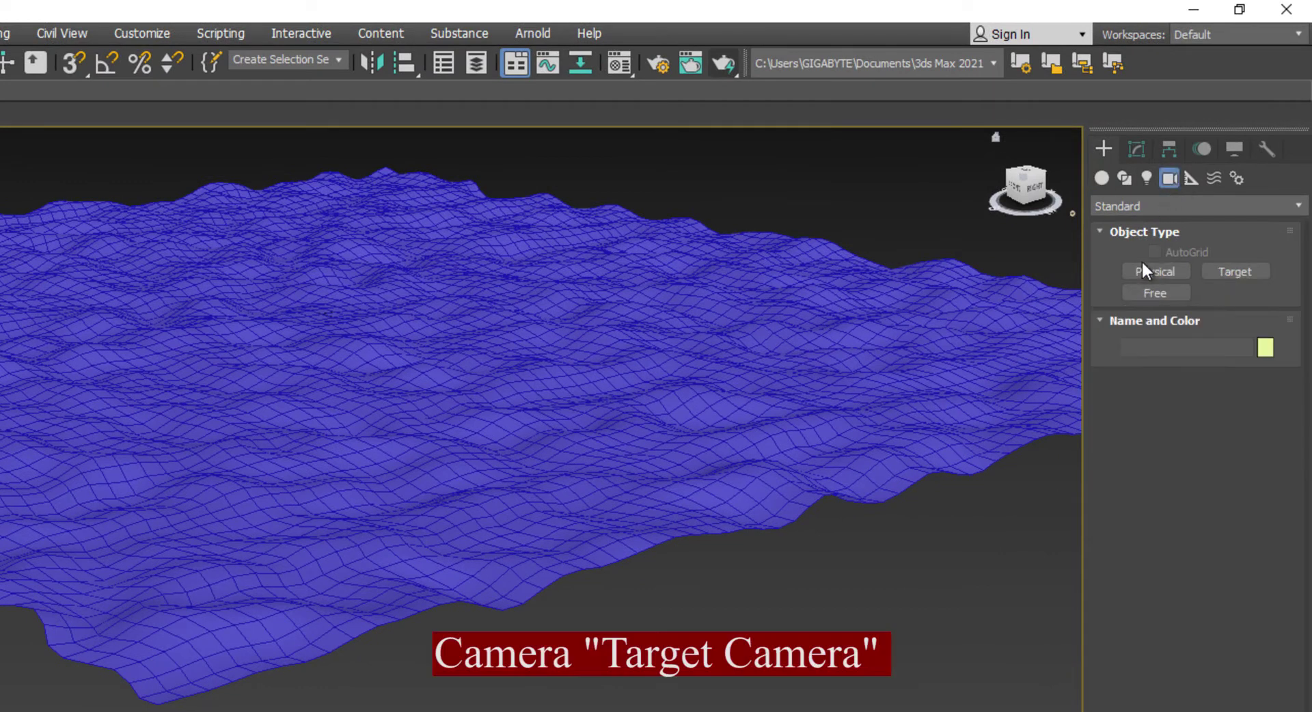
left_click(1226, 272)
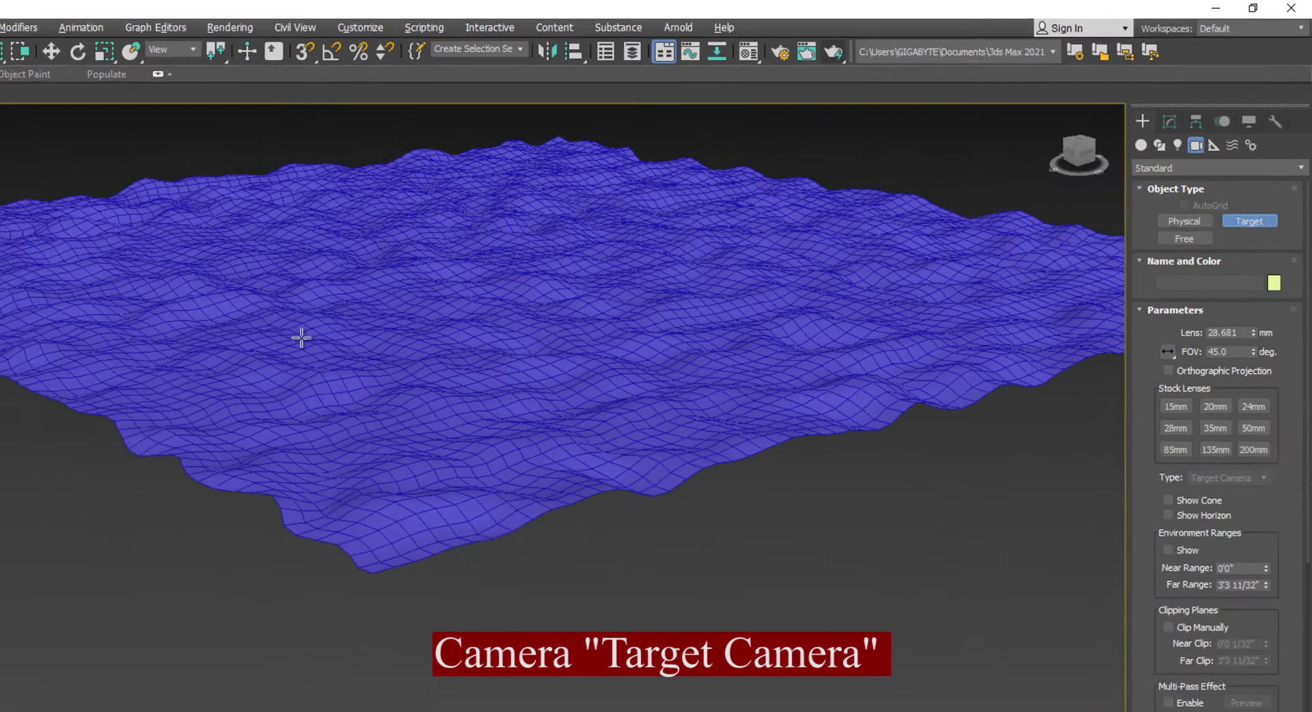
key("alt+w")
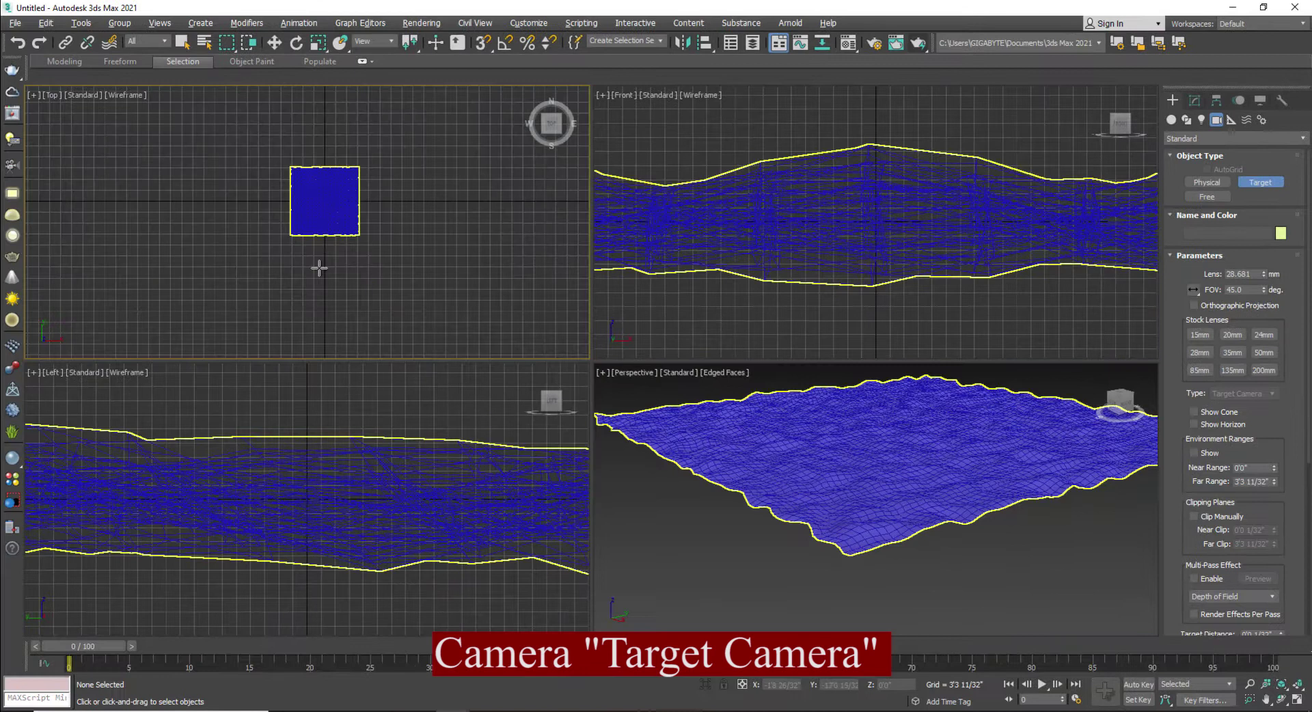
left_click_drag(326, 280, 325, 200)
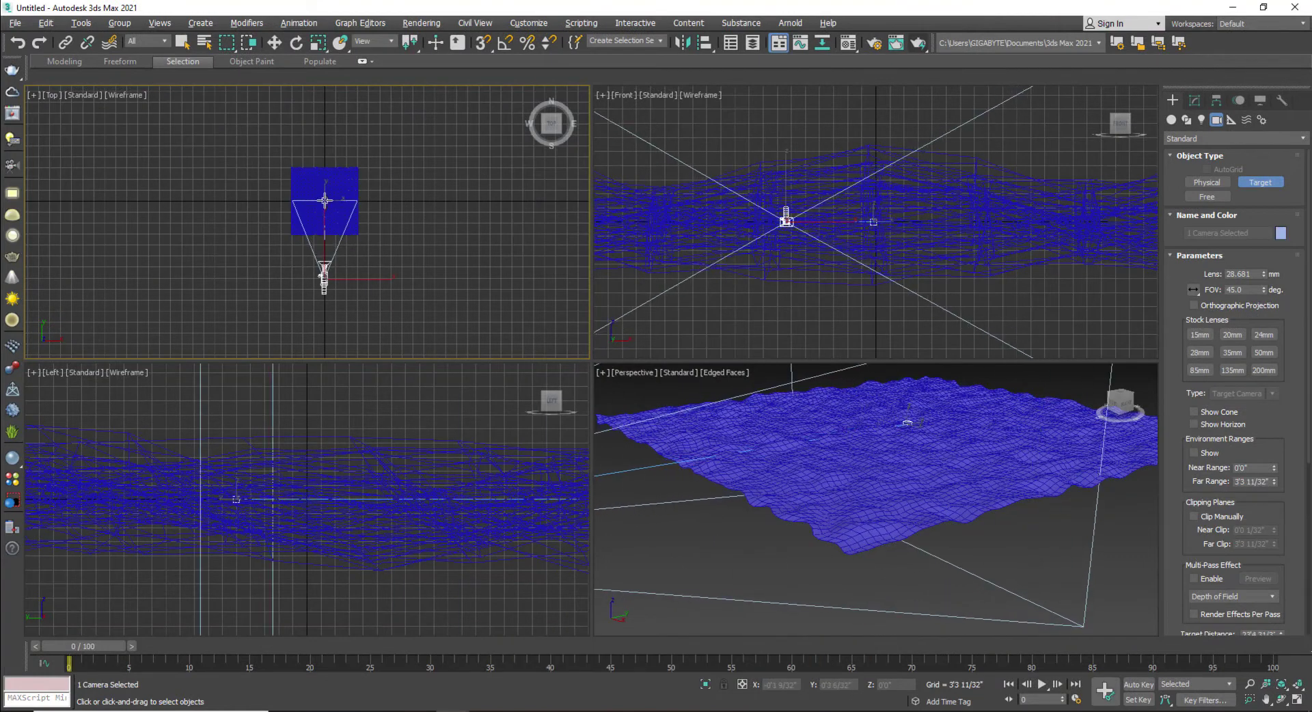
Show the new camera's view in place of Perspective and pan, orbit and dolly it to look down across the waves
left_click(640, 375)
mouse_move(651, 386)
left_click(892, 387)
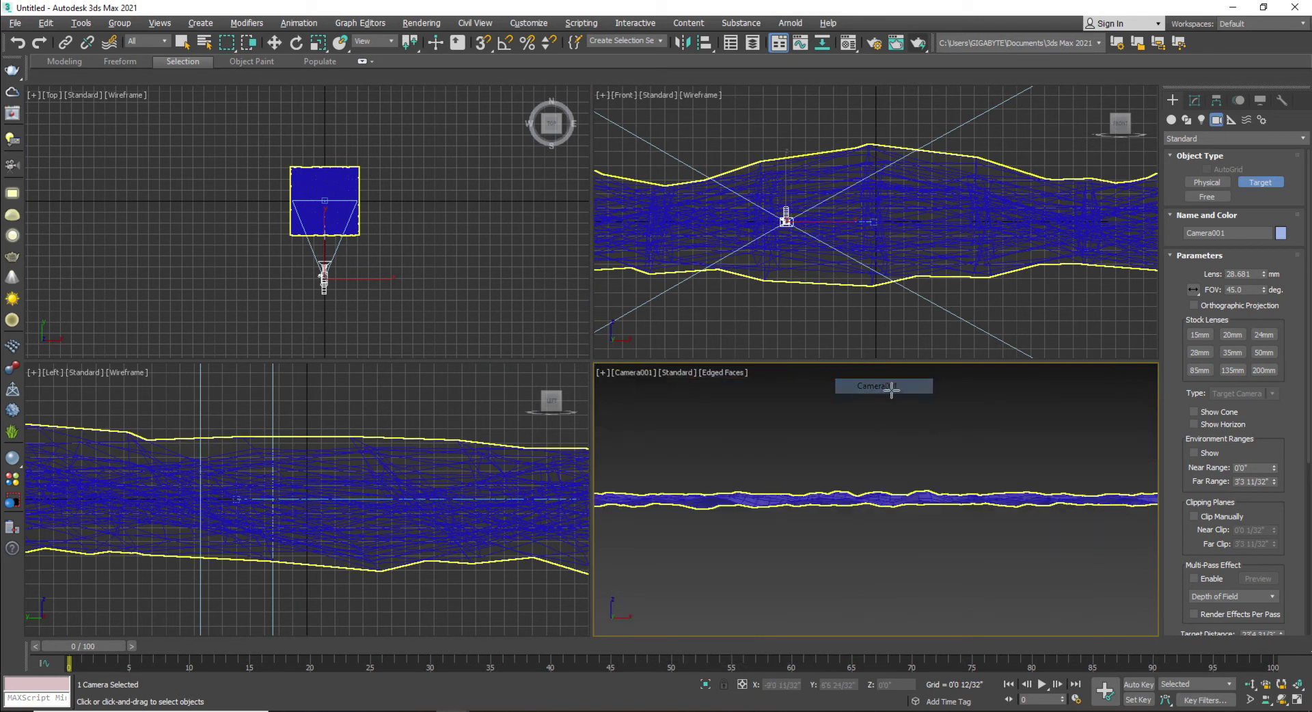
middle_click_drag(880, 490, 891, 514)
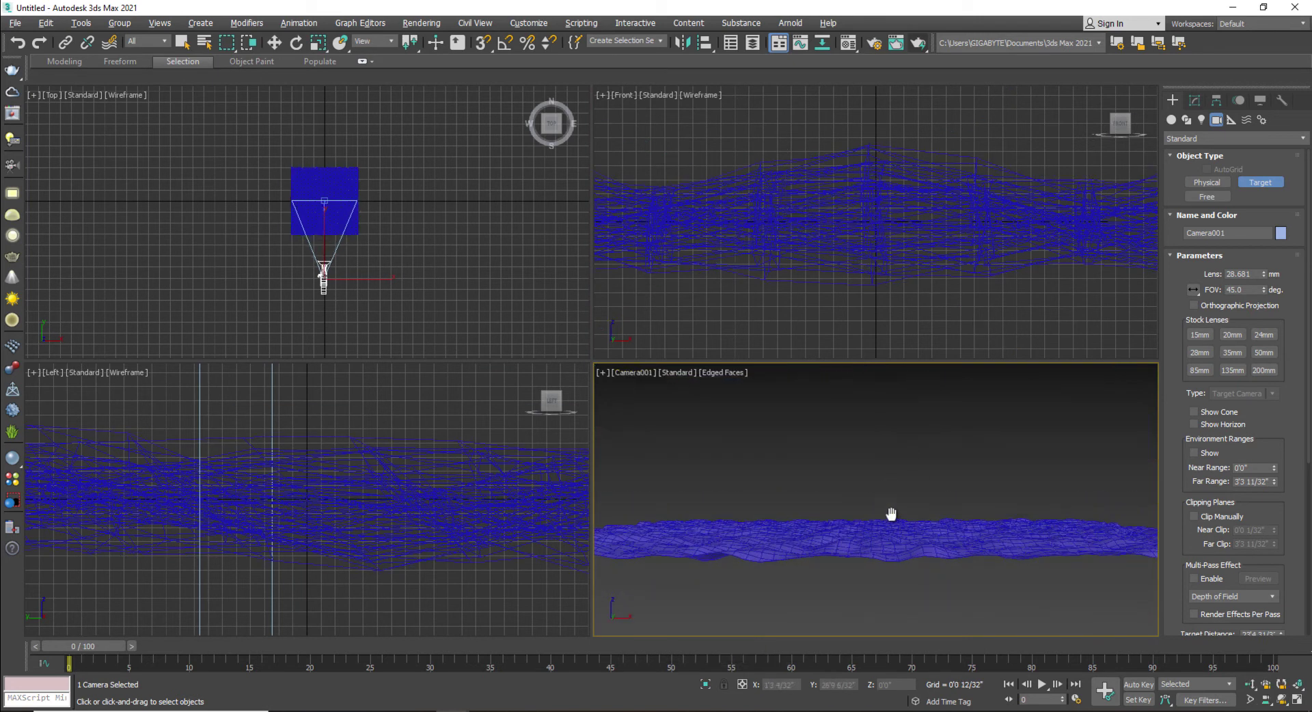
left_click(1284, 701)
mouse_move(938, 544)
left_mouse_down()
mouse_move(941, 559)
mouse_move(933, 529)
left_mouse_up()
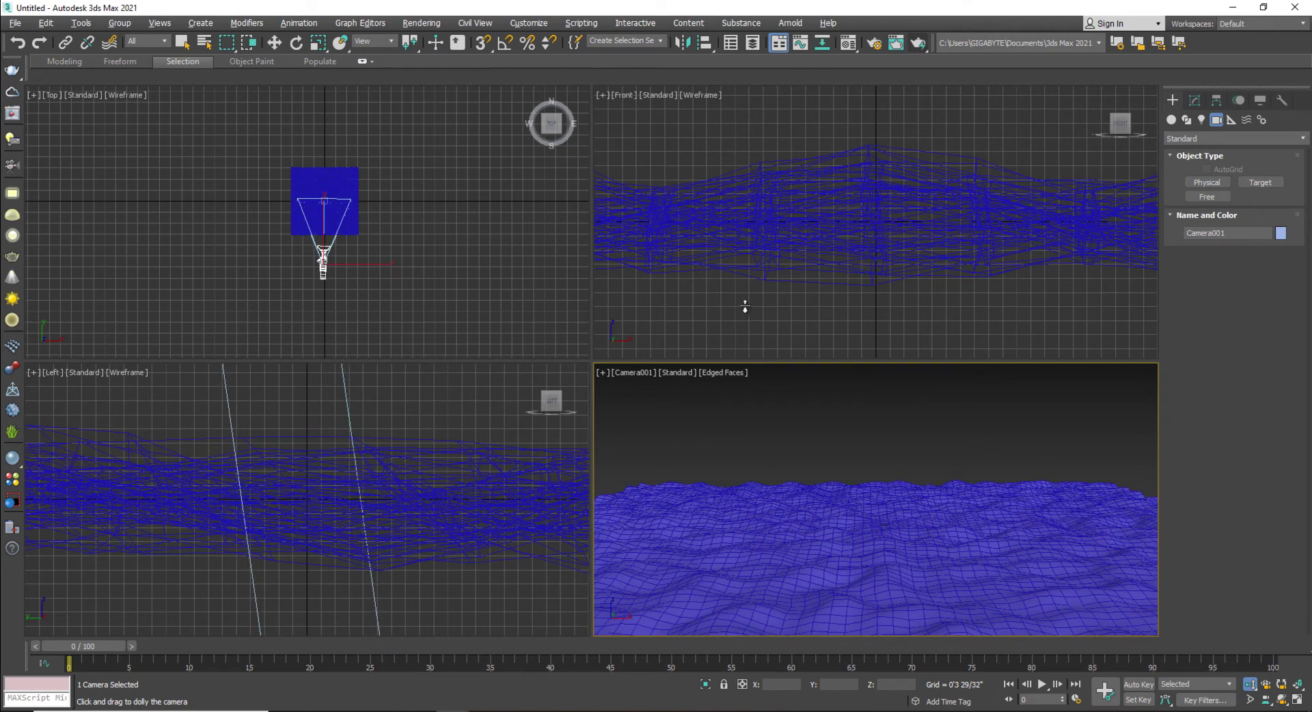
Enlarge the plane, stretching it to 115% in X, and move it away from the camera so the waves span the view
key("r")
left_click(880, 547)
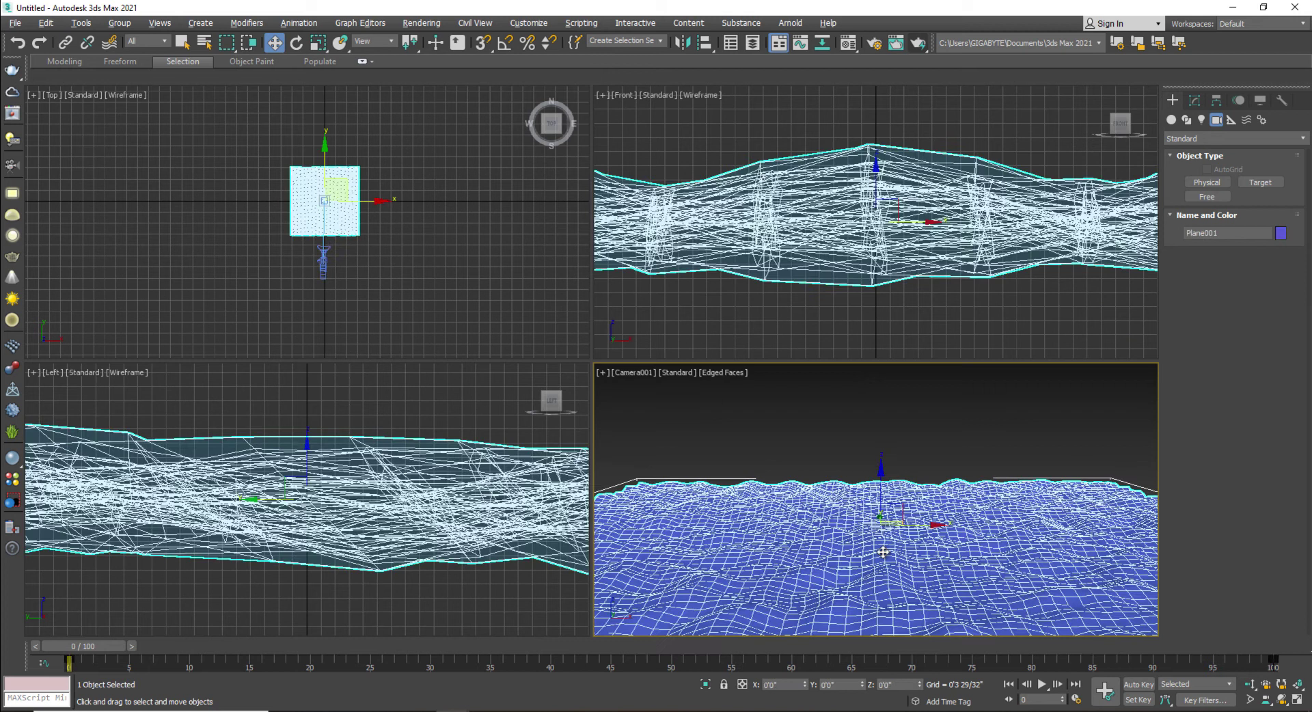
left_click_drag(873, 519, 869, 491)
left_click(319, 205)
left_click_drag(373, 201, 393, 201)
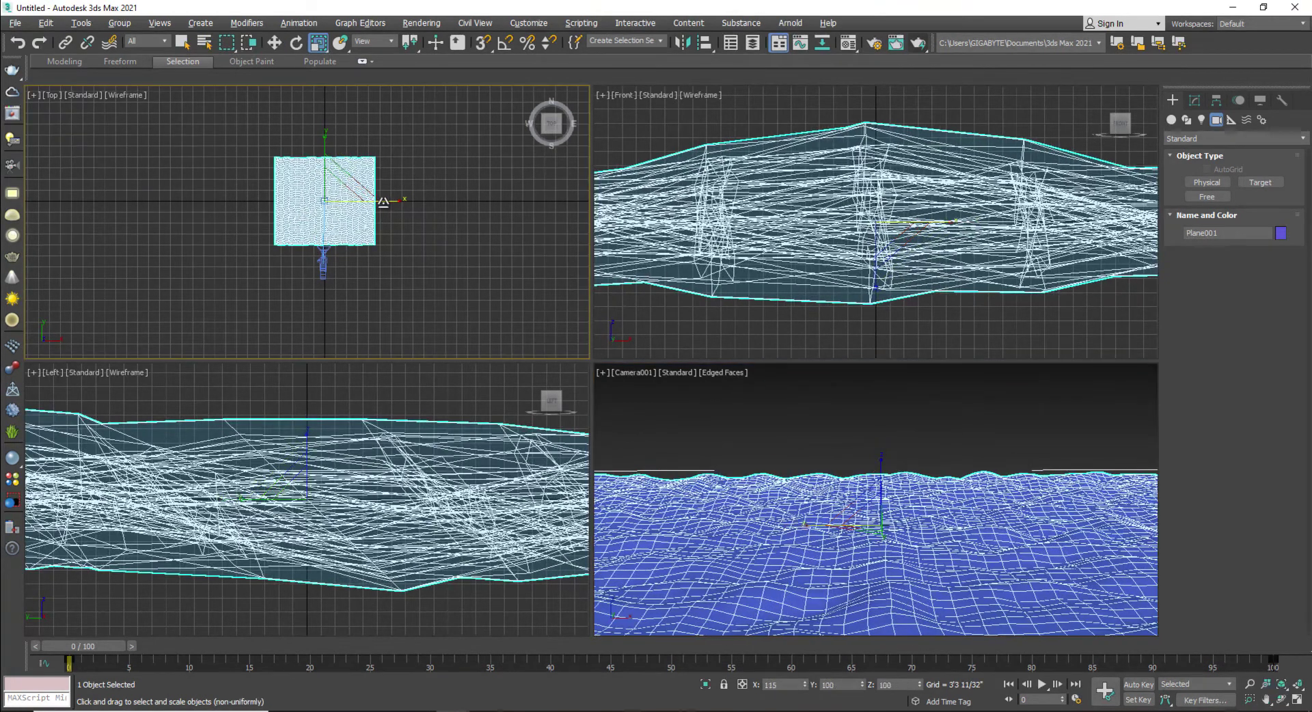
key("w")
left_click_drag(311, 161, 334, 154)
left_click(913, 425)
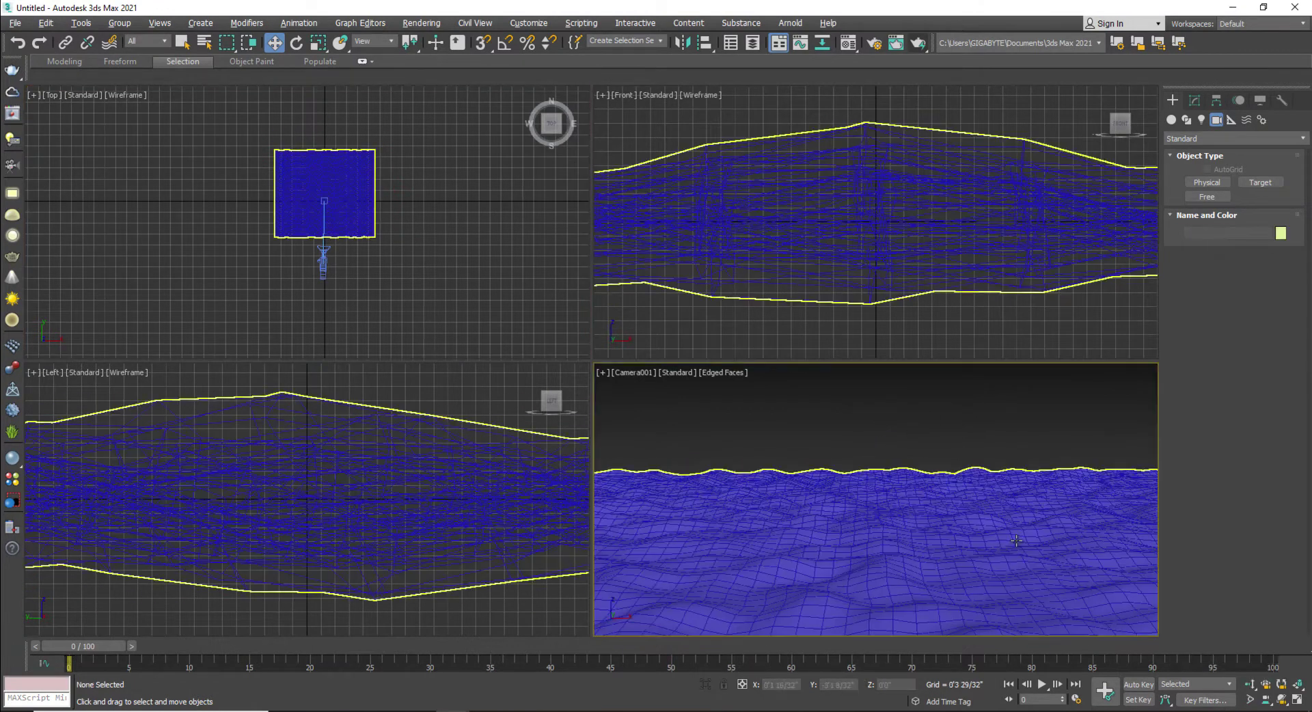
Set the renderer to Scanline Renderer with a 1920 x 1080 output size and display safe frames in the camera view
left_click(881, 46)
left_click(109, 206)
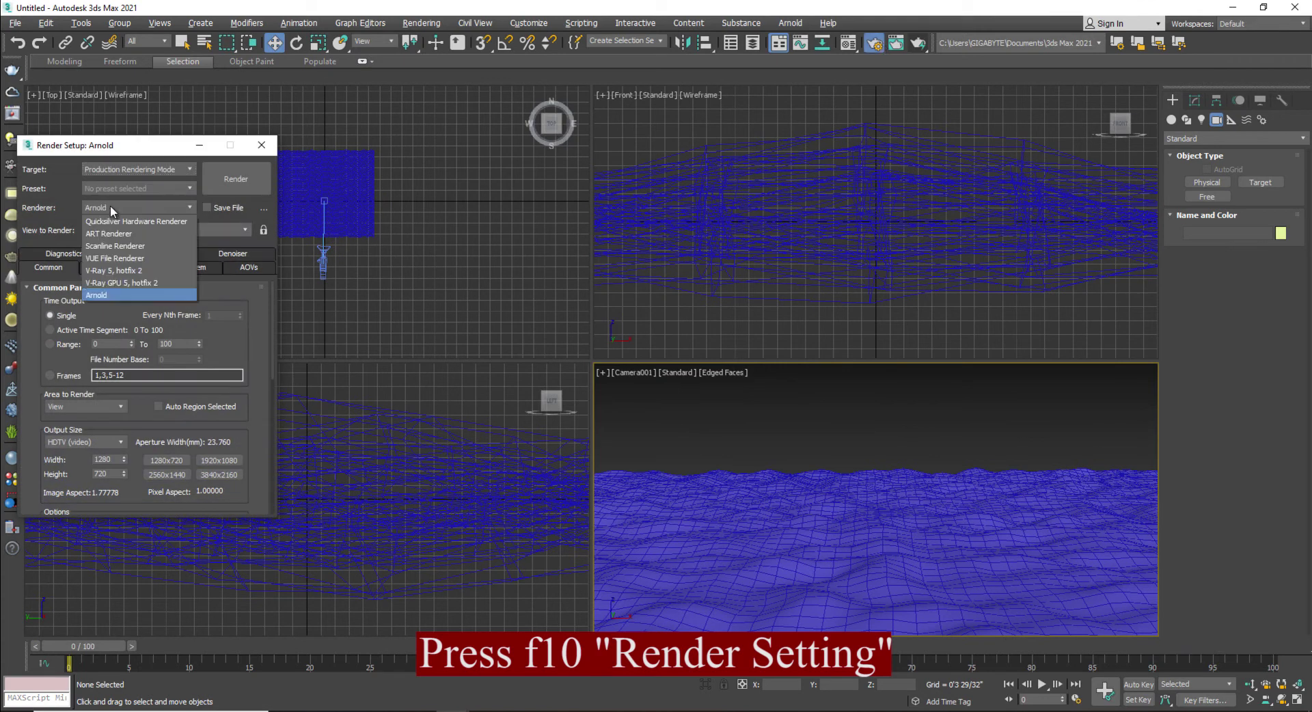
left_click(134, 247)
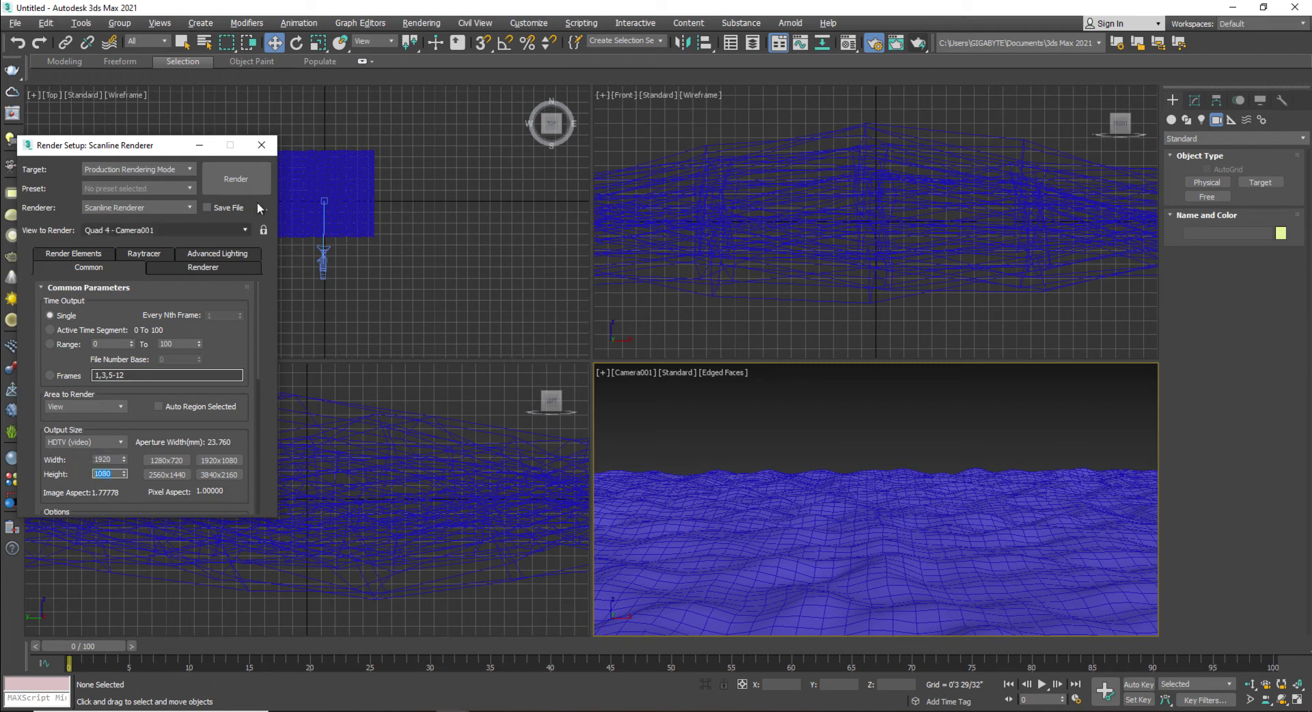
left_click(261, 145)
key("shift+f")
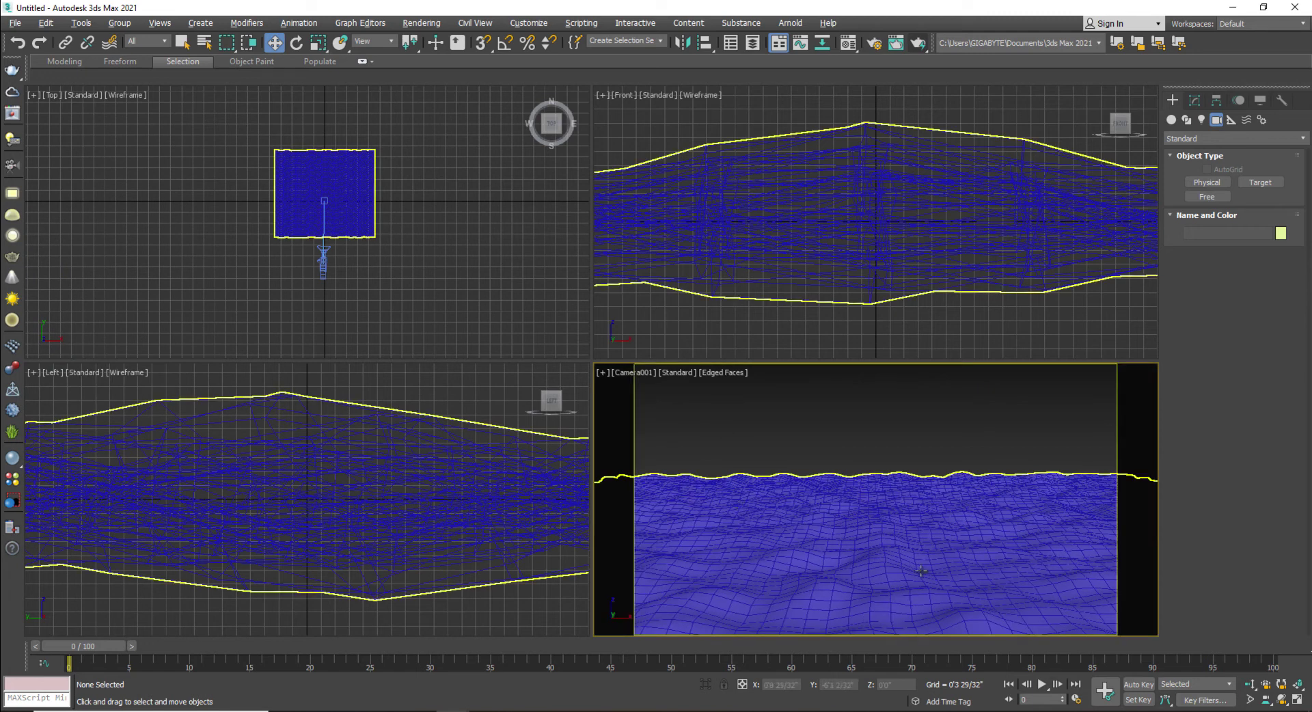
Fine-tune the camera framing of the water surface with a slight orbit and dolly, and select the plane
left_click(1282, 699)
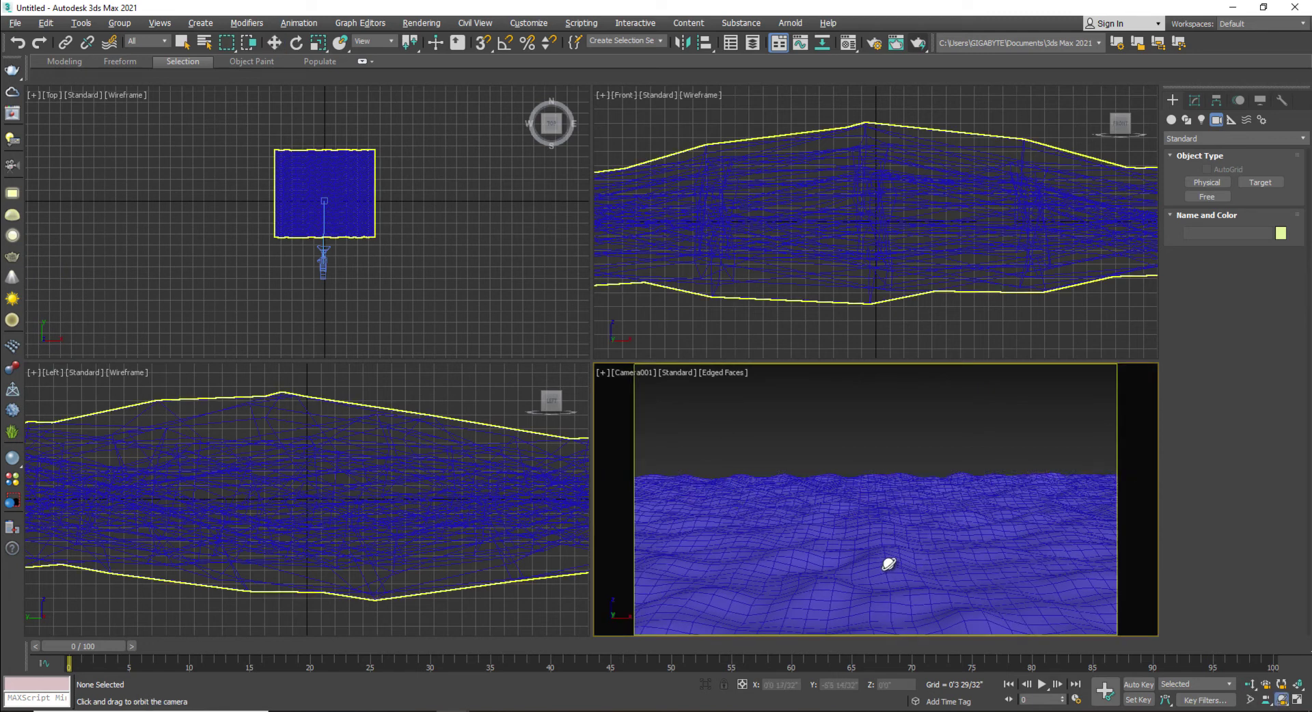
left_click_drag(889, 557, 892, 556)
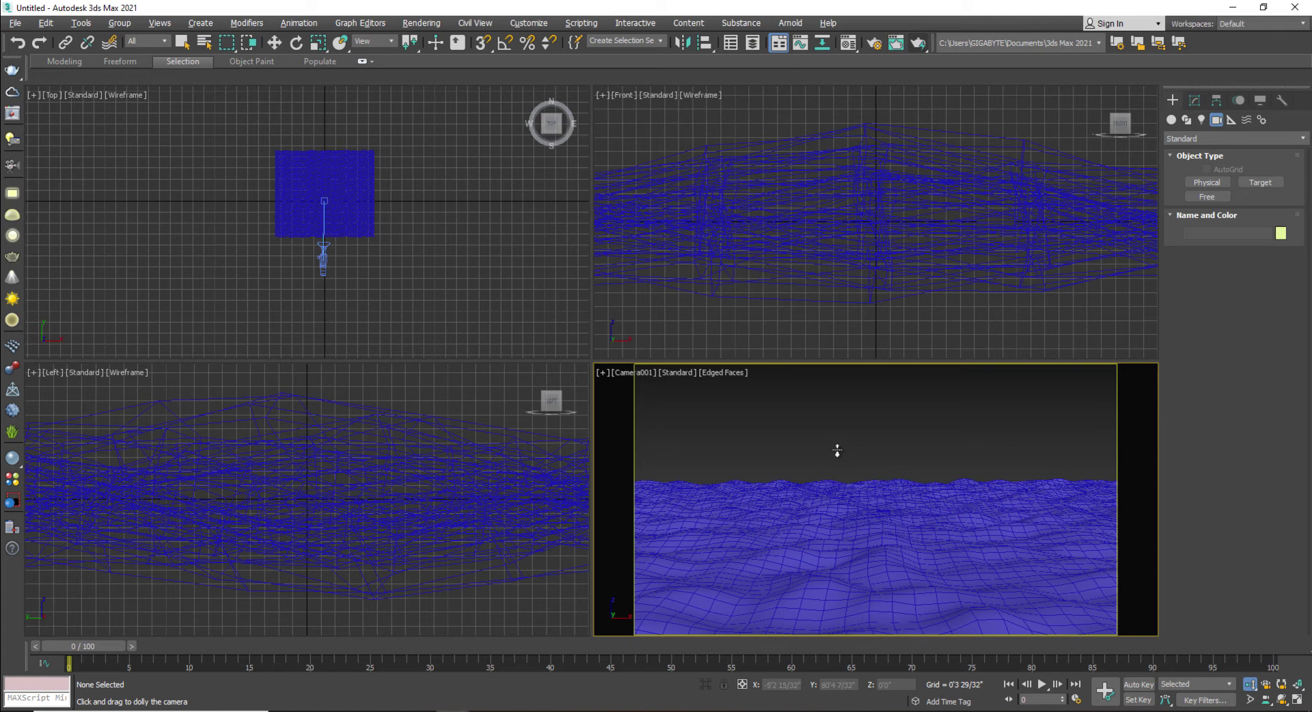
key("w")
left_click(893, 520)
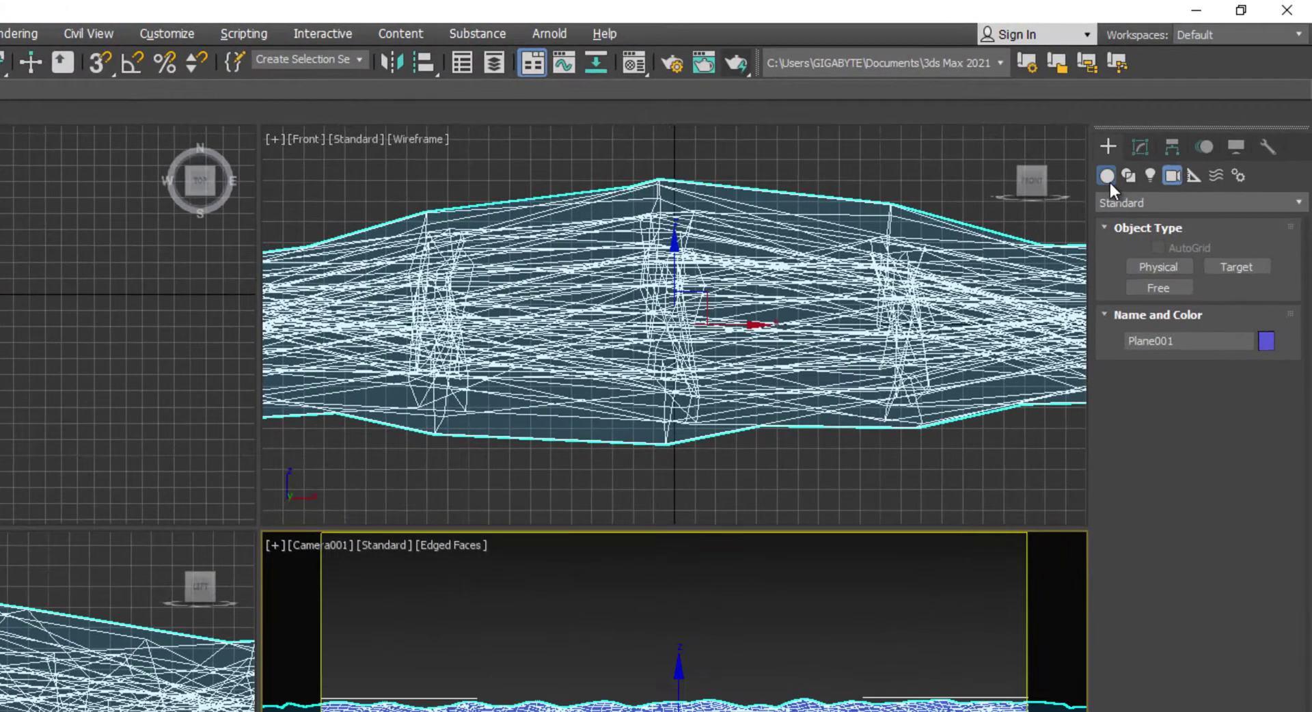
Place an AEC Extended Banyan tree on the plane in the Top view, left of the camera target
left_click(1109, 179)
left_click(1129, 201)
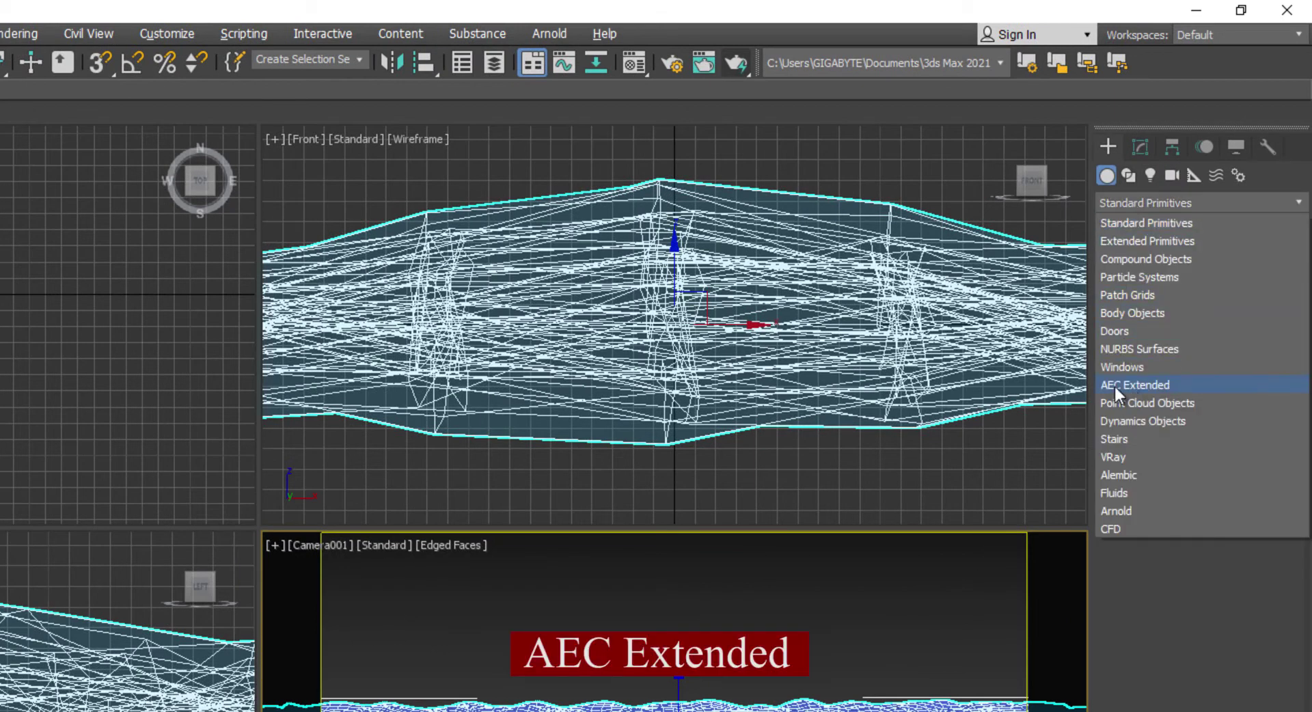
left_click(1166, 387)
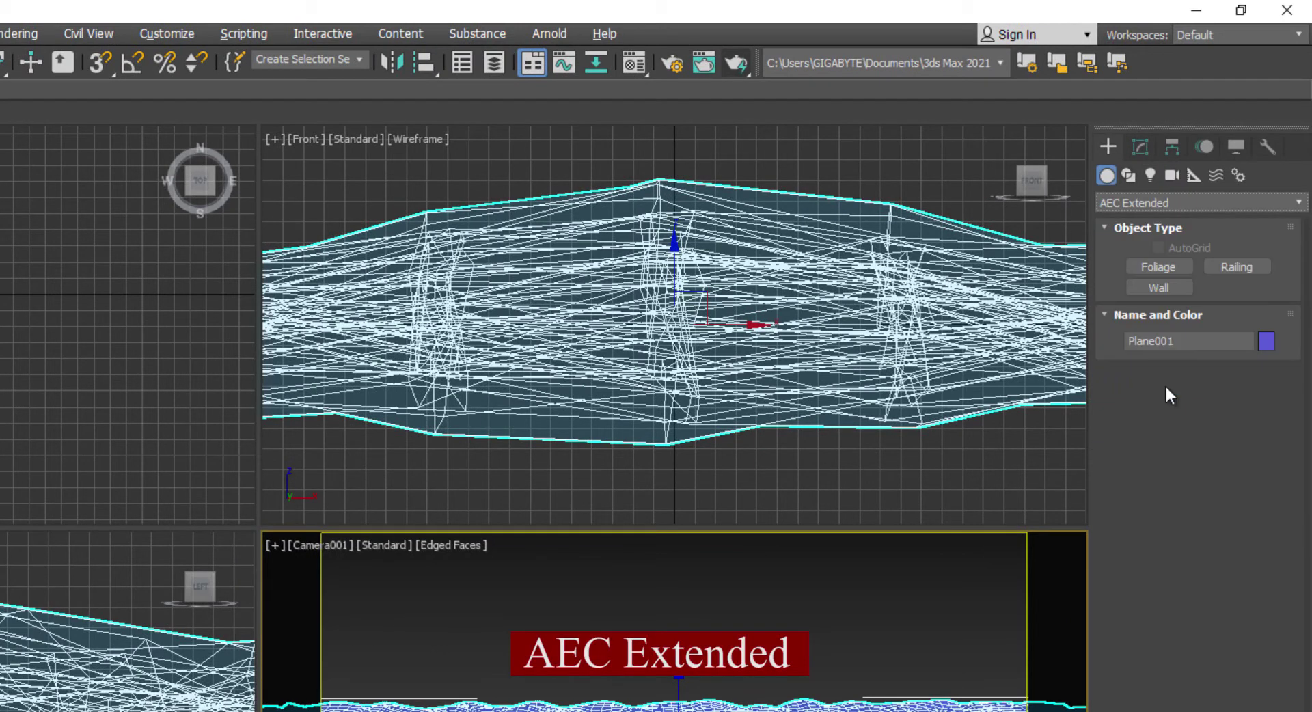
left_click(1156, 267)
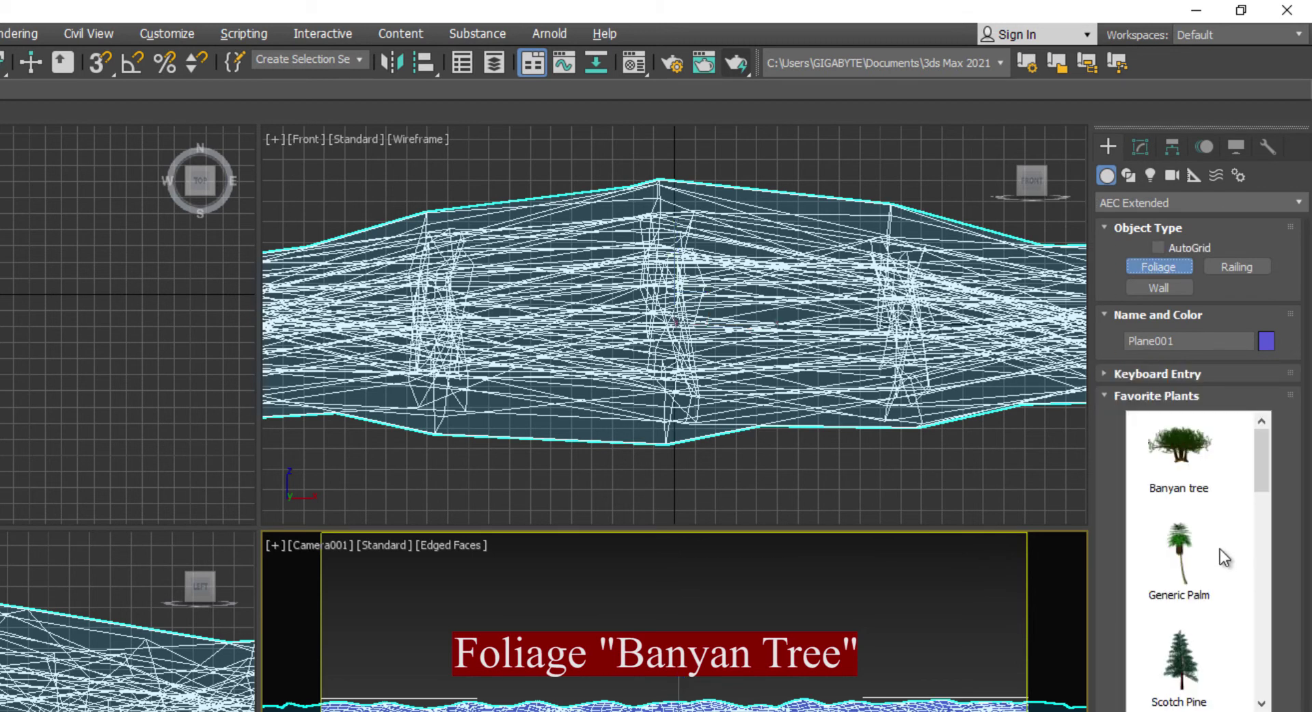
left_click(1181, 445)
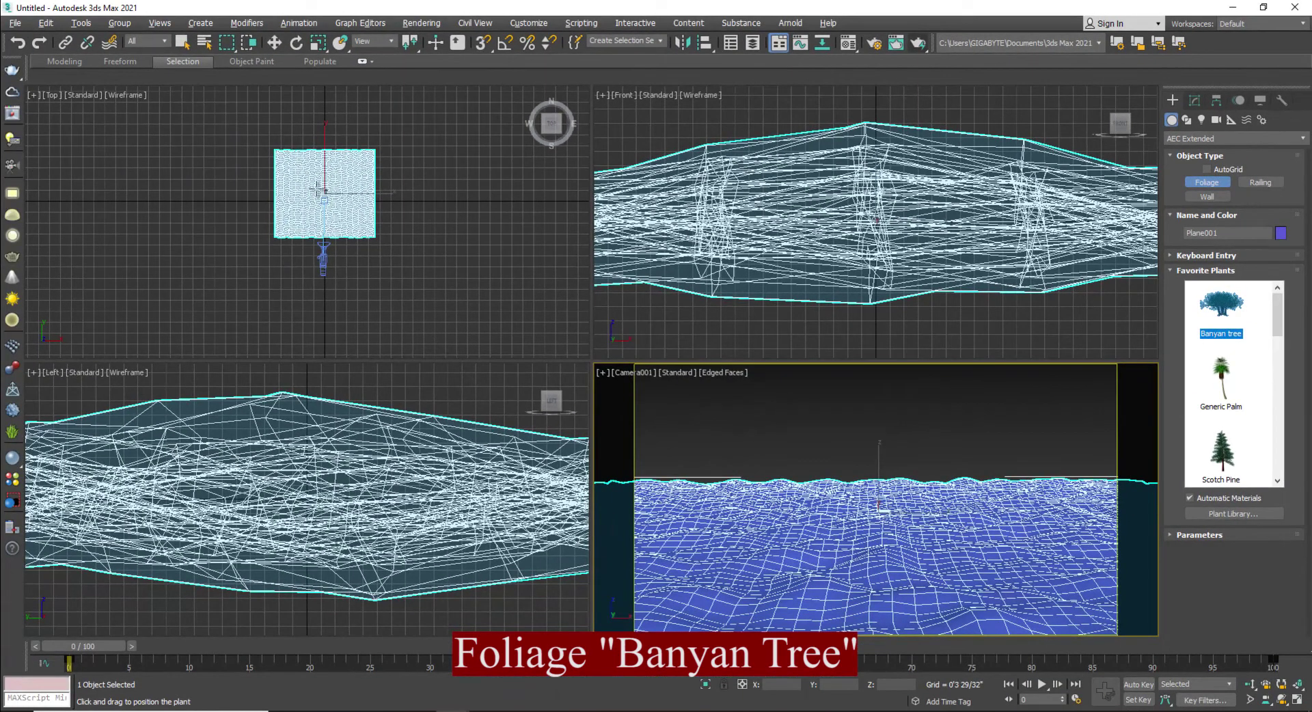
left_click(296, 190)
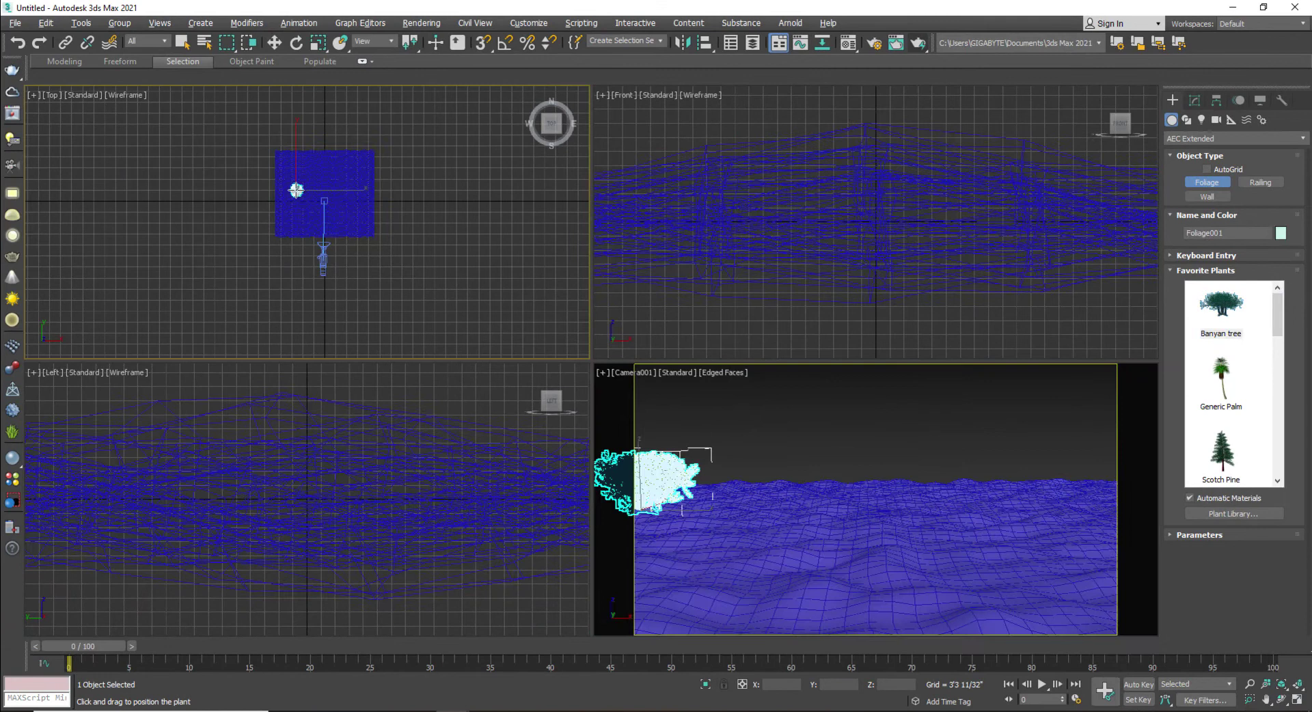
Scale the banyan tree up uniformly to about 264% and move it closer to the camera
scroll(816, 251, "down", 6)
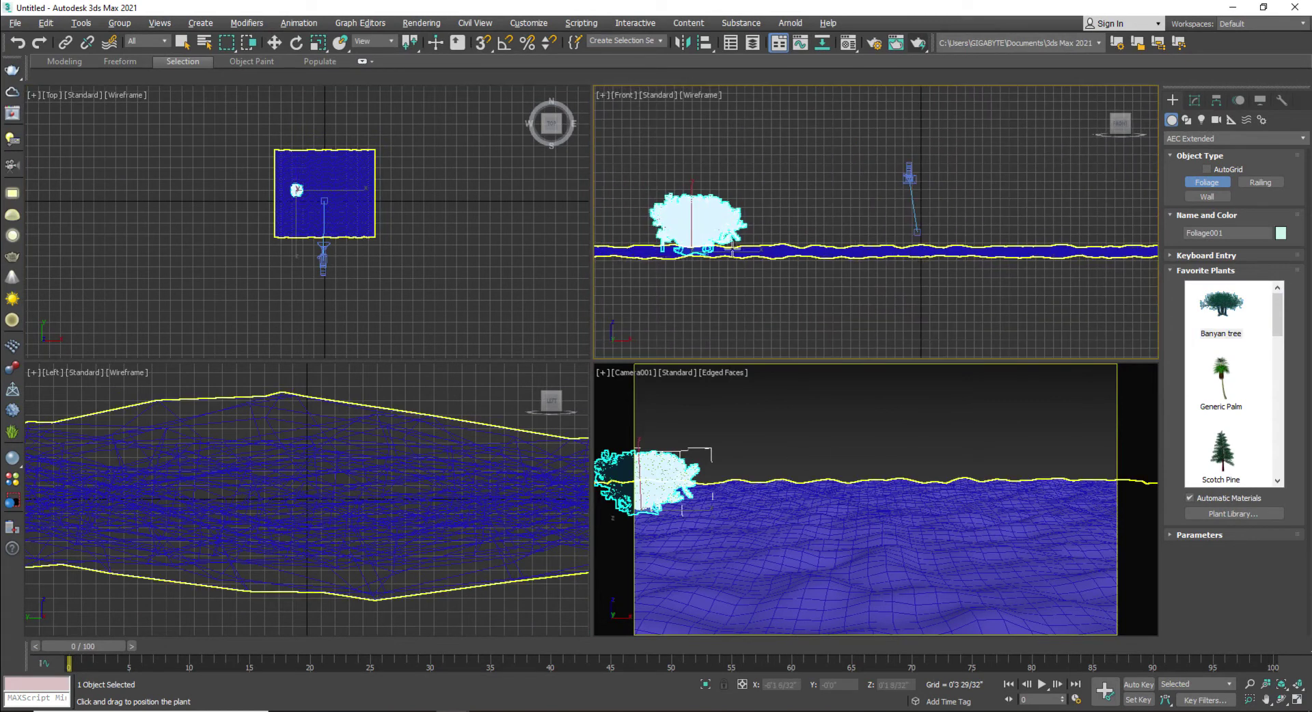
key("w")
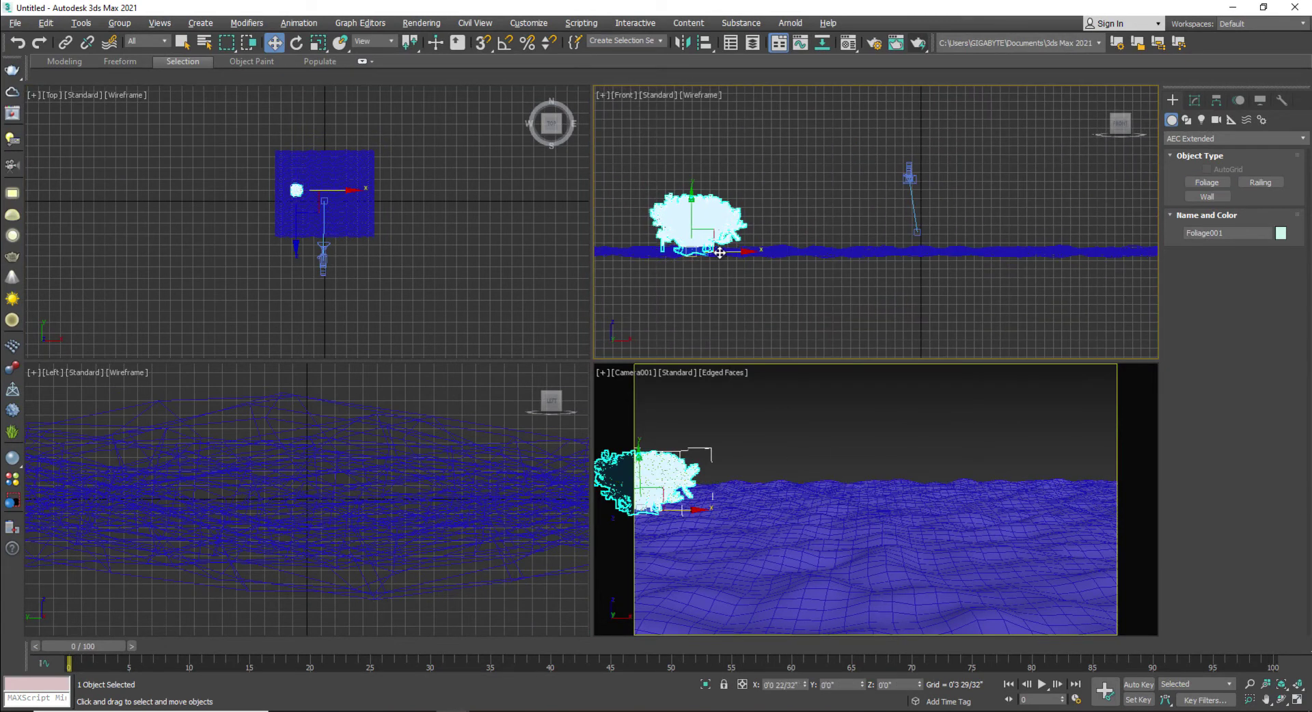
left_click_drag(720, 253, 754, 137)
key("r")
scroll(297, 136, "up", 4)
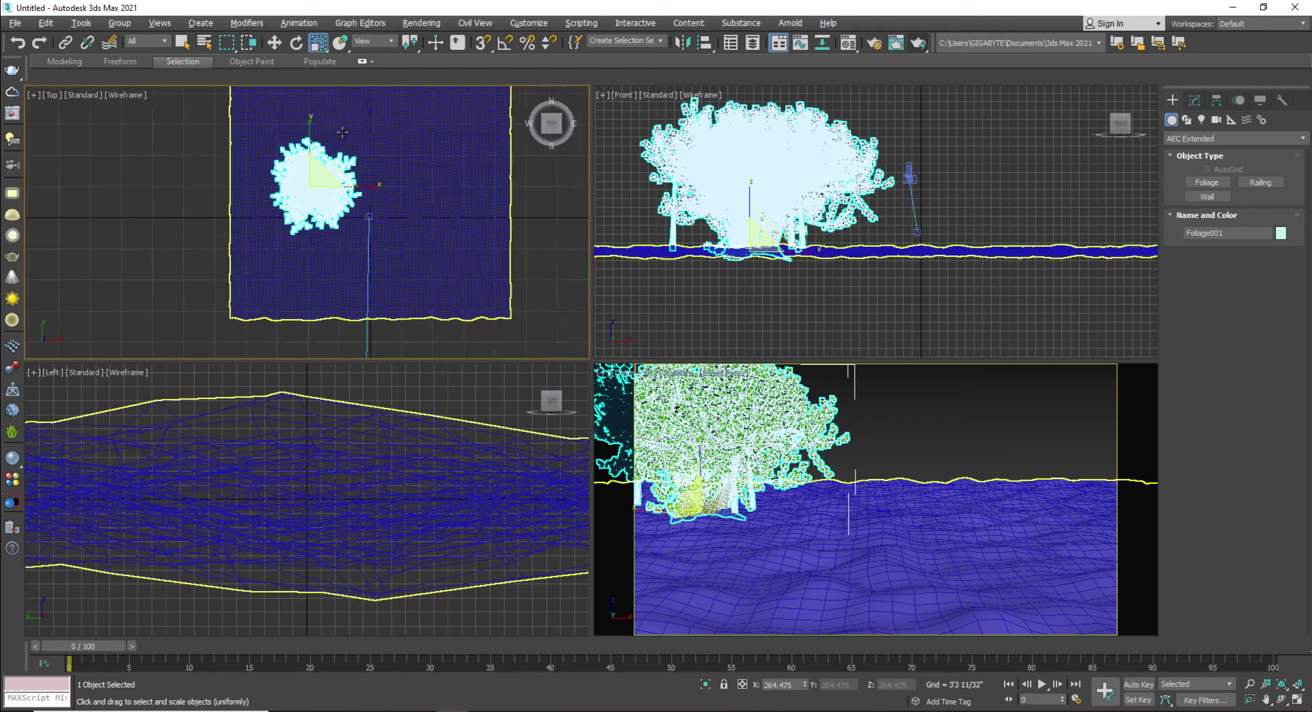
key("w")
left_click_drag(333, 169, 345, 196)
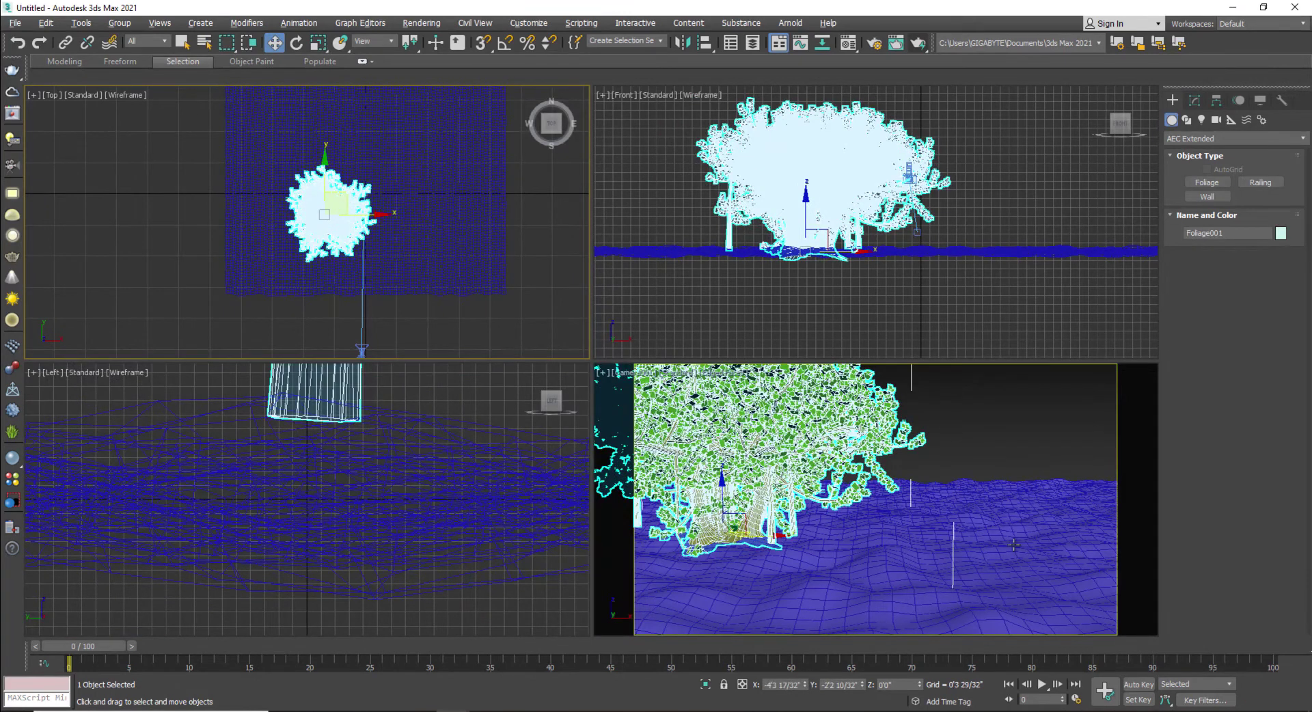
Maximize the camera view and rotate the banyan tree about 76 degrees around its Z axis
right_click(1021, 549)
key("alt+w")
key("ctrl+r")
left_click_drag(822, 497, 807, 523)
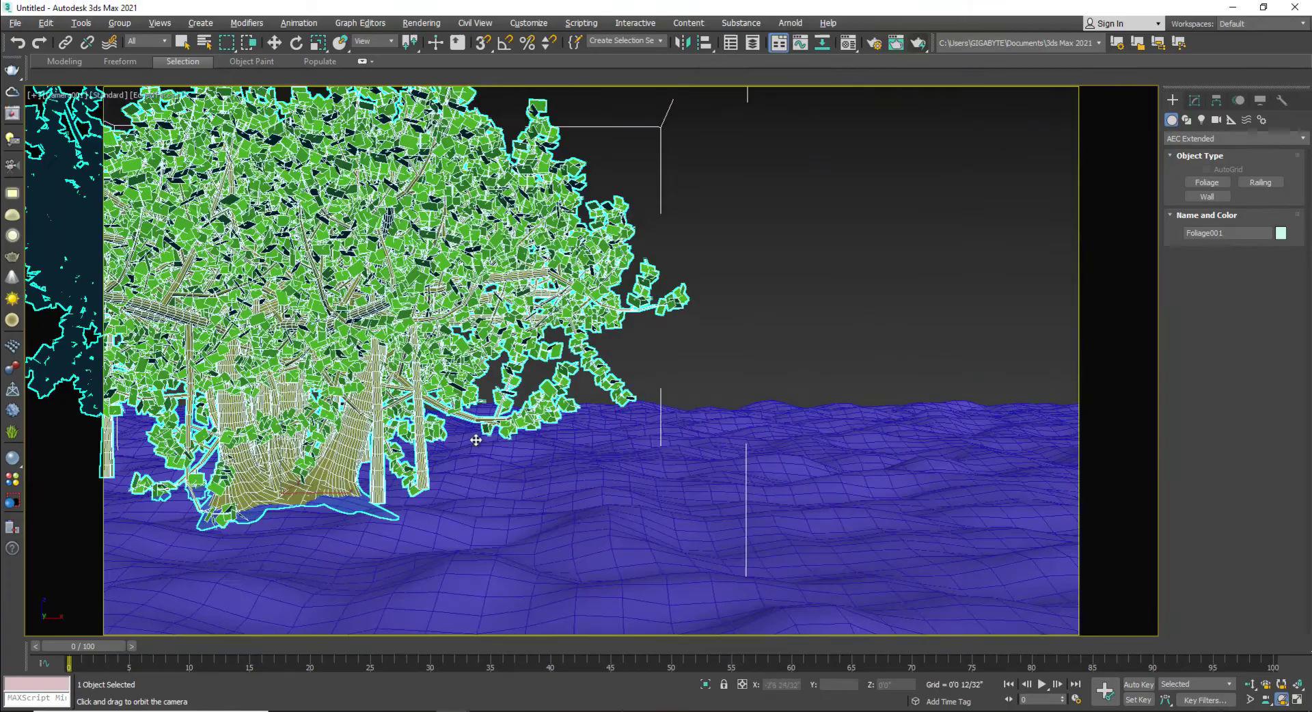
key("w")
key("e")
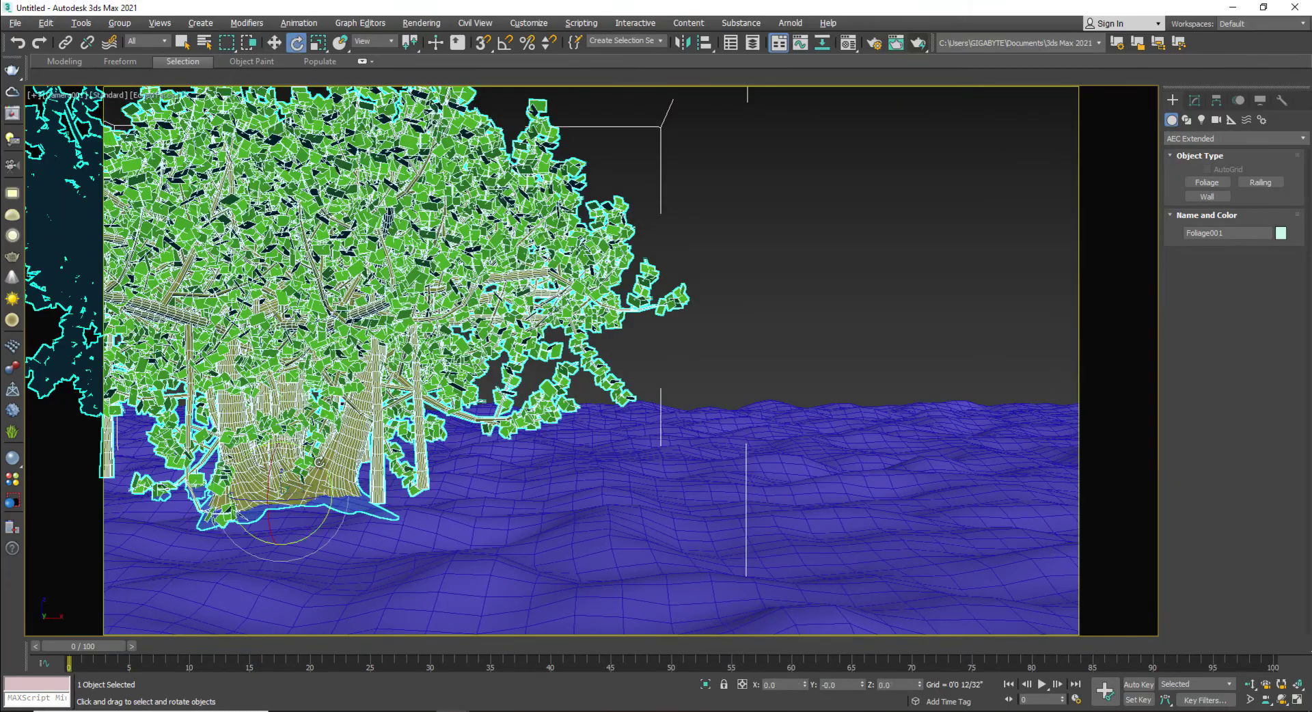
left_click_drag(318, 499, 415, 475)
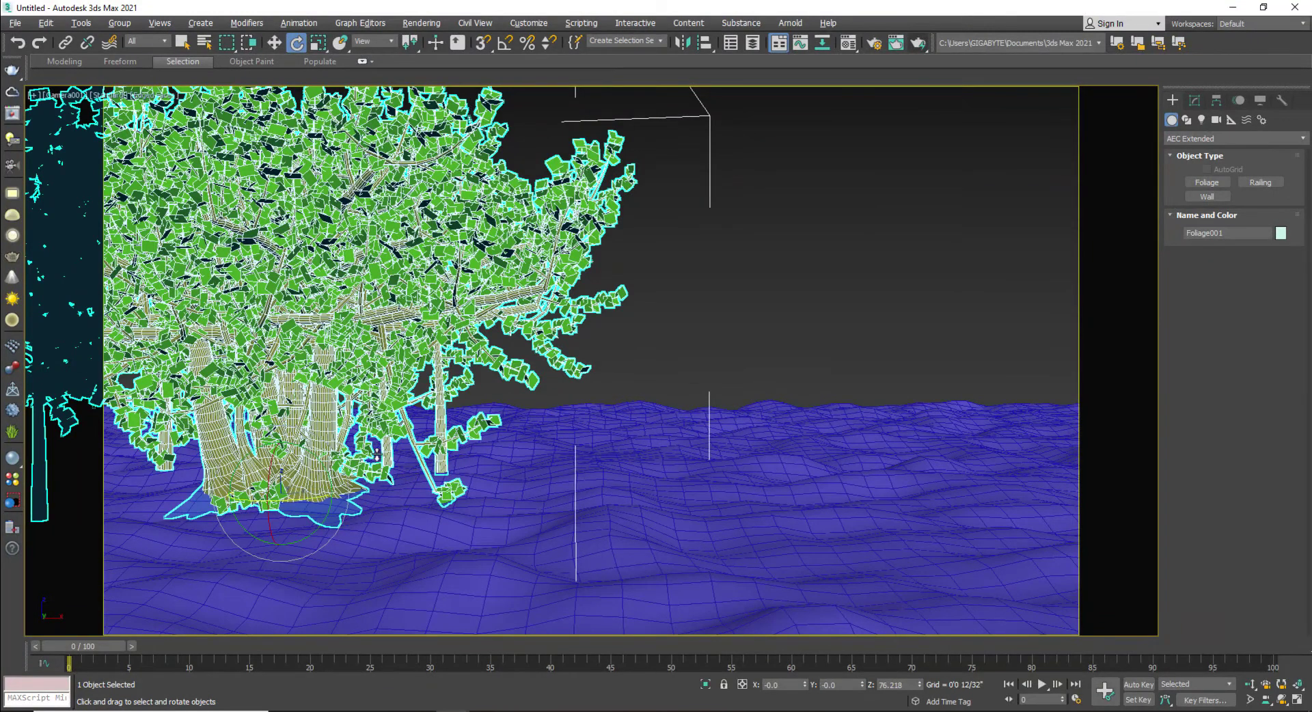
Dolly the camera back slightly, deselect the tree and make a test render of the camera view
scroll(292, 418, "up", 3)
scroll(292, 419, "up", 1)
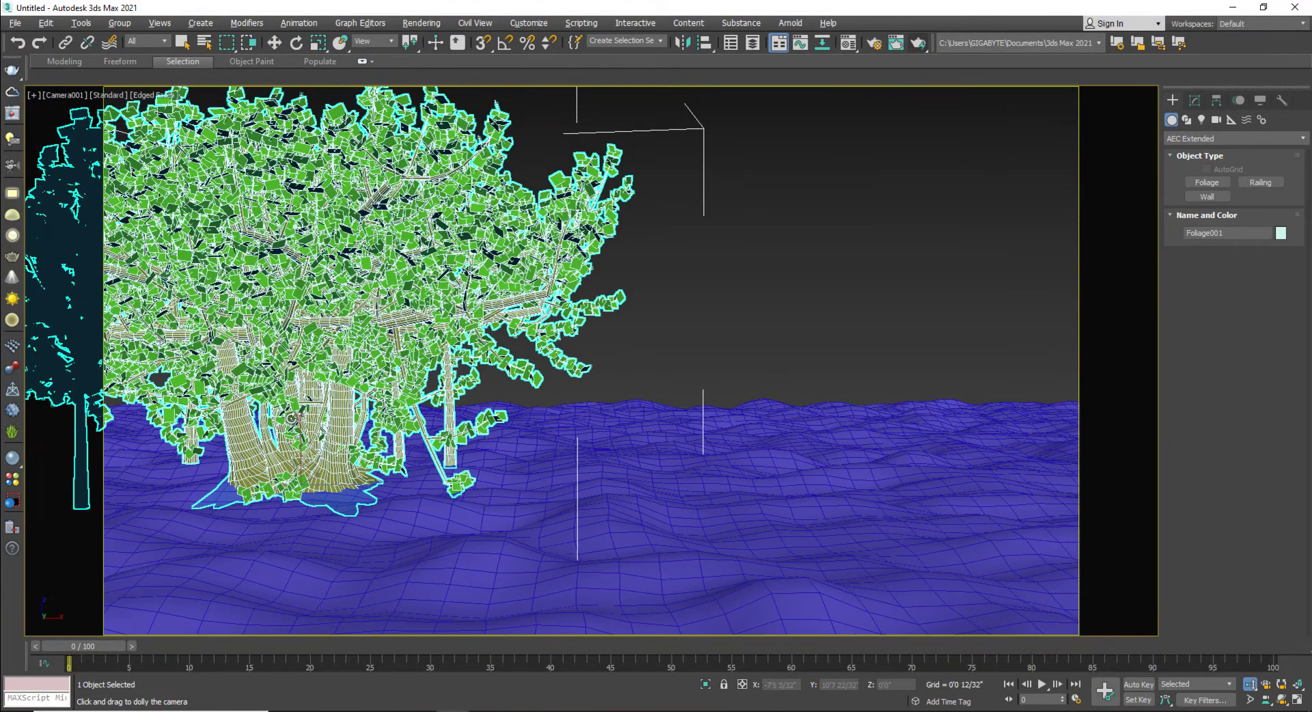
key("e")
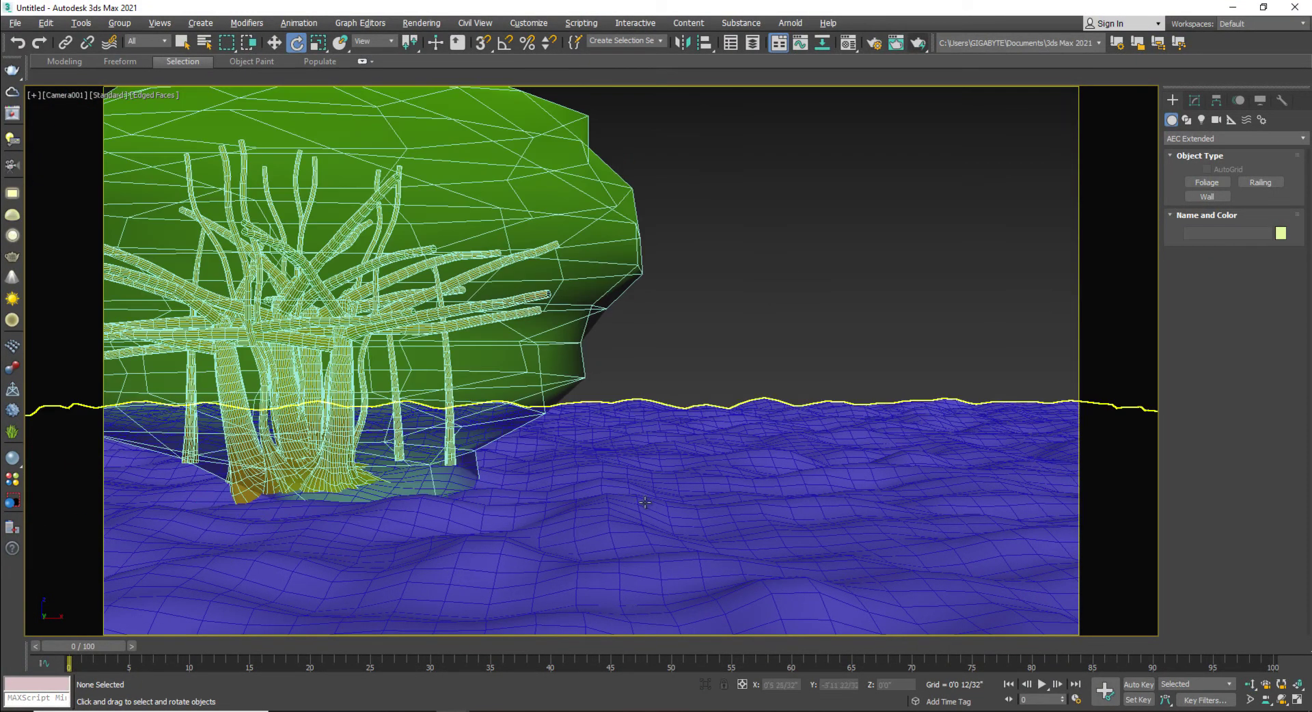
left_click(830, 268)
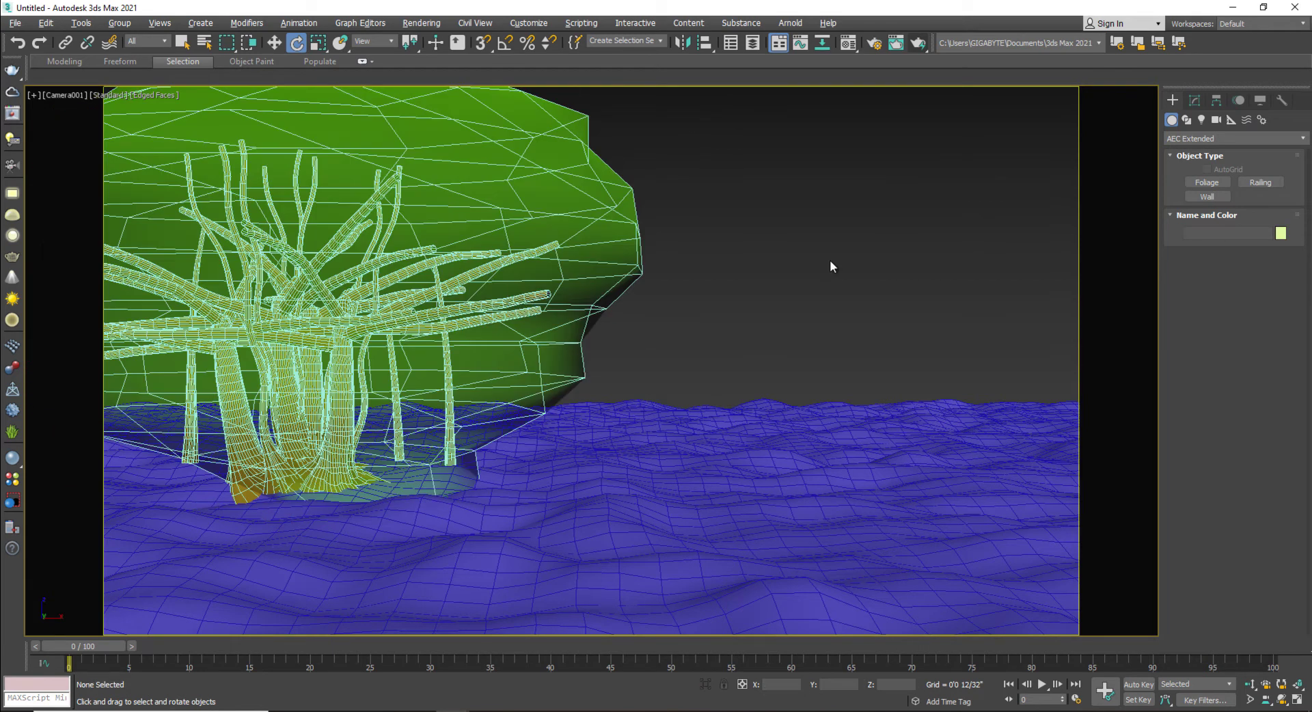
left_click(919, 43)
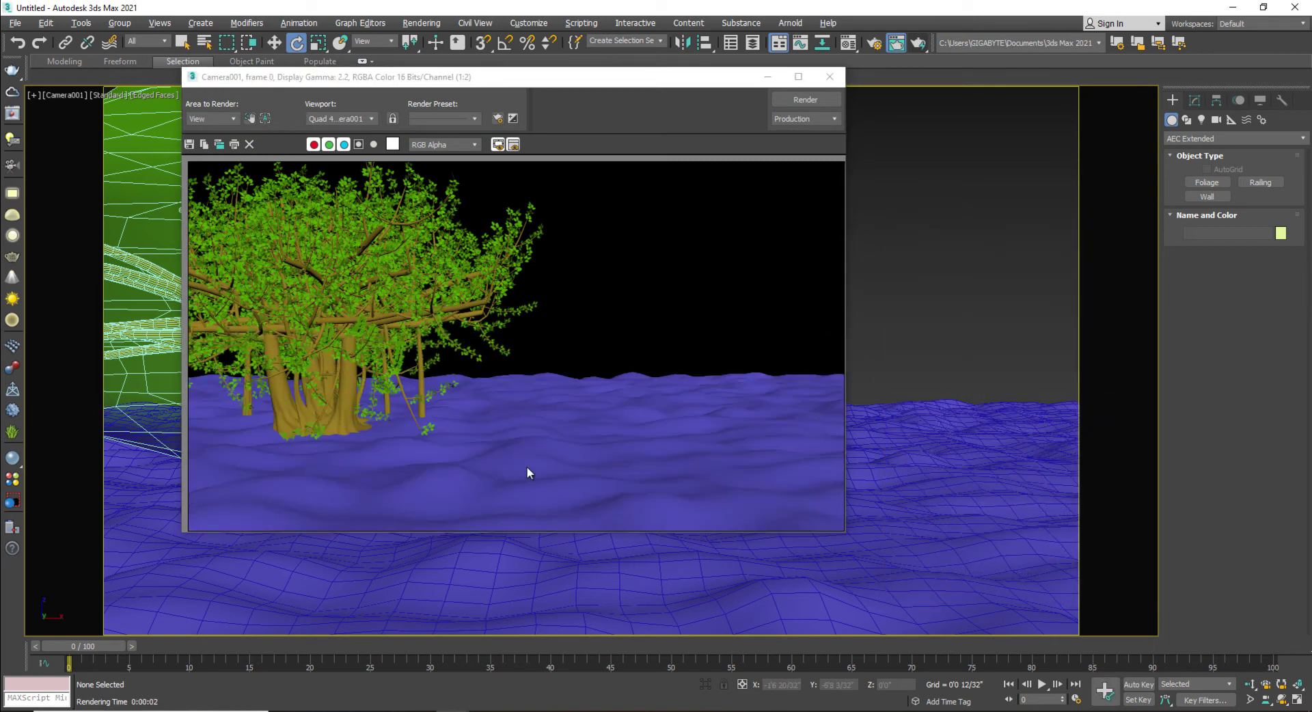
left_click(830, 76)
Apply a MeshSmooth modifier to the noisy plane and turn off edged faces in the camera view
left_click(869, 515)
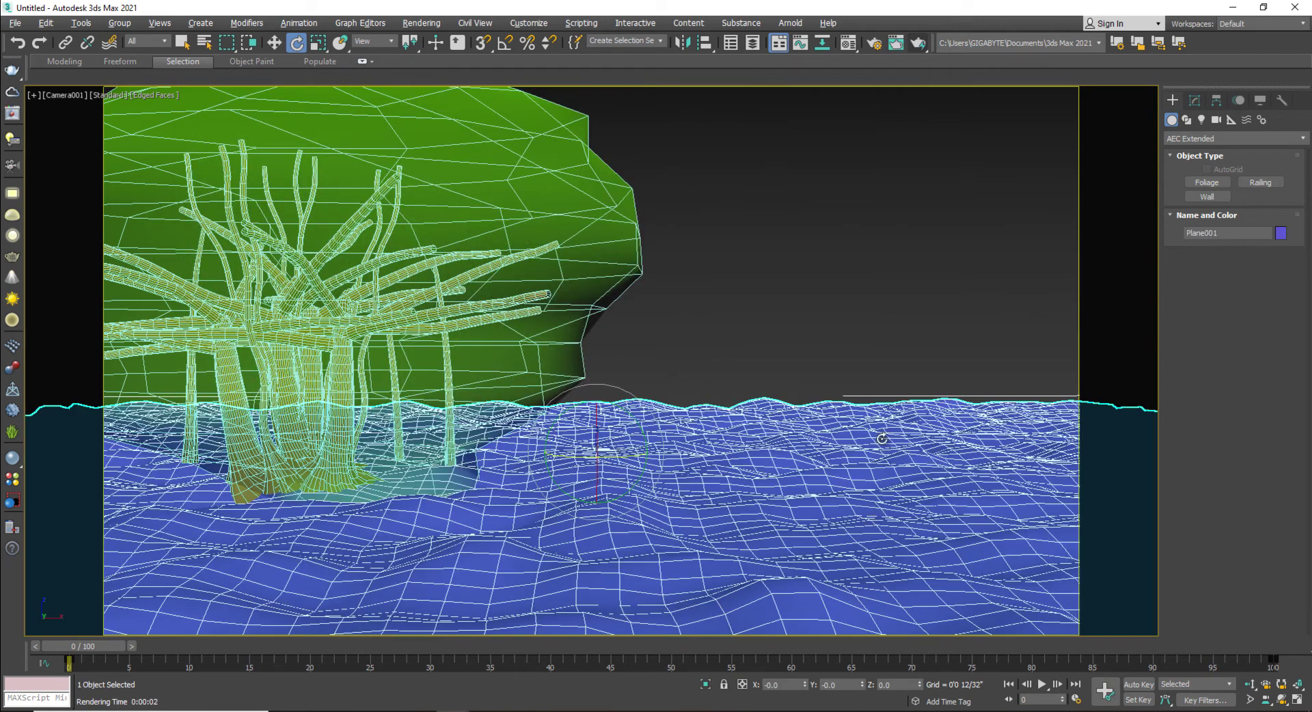
left_click(1195, 101)
left_click(1210, 140)
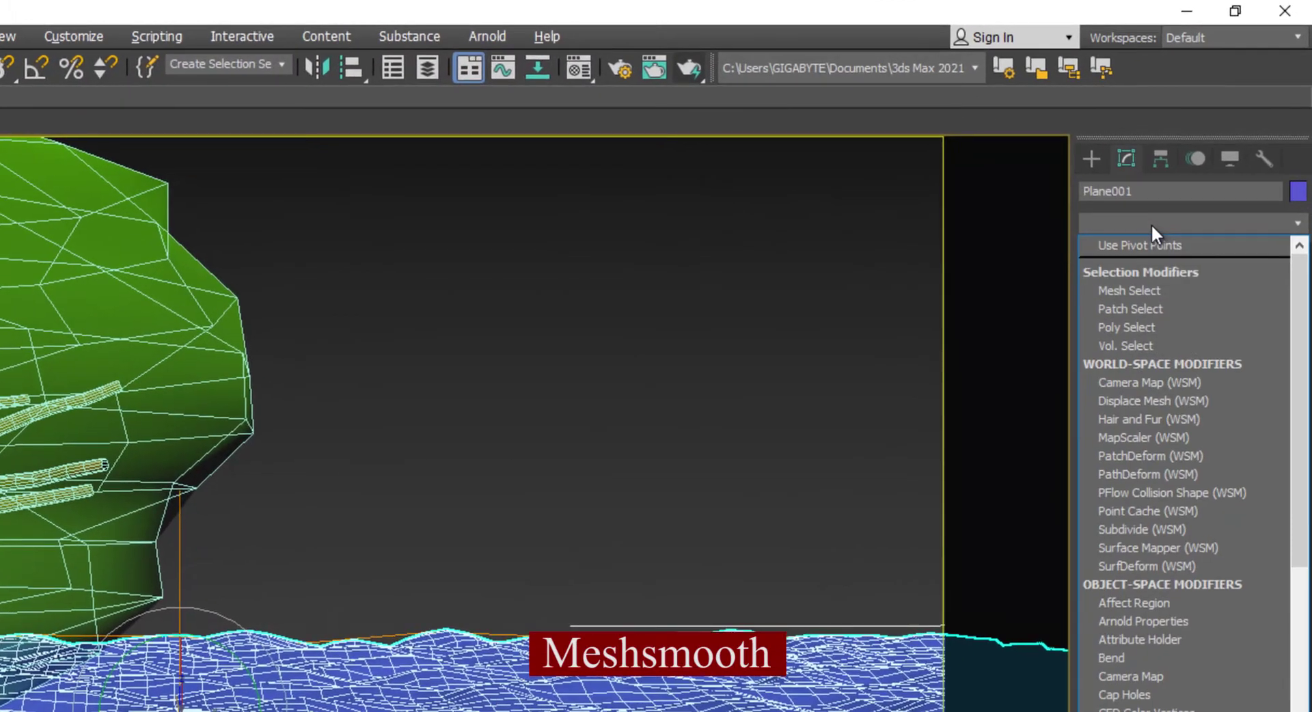
scroll(1151, 224, "down", 15)
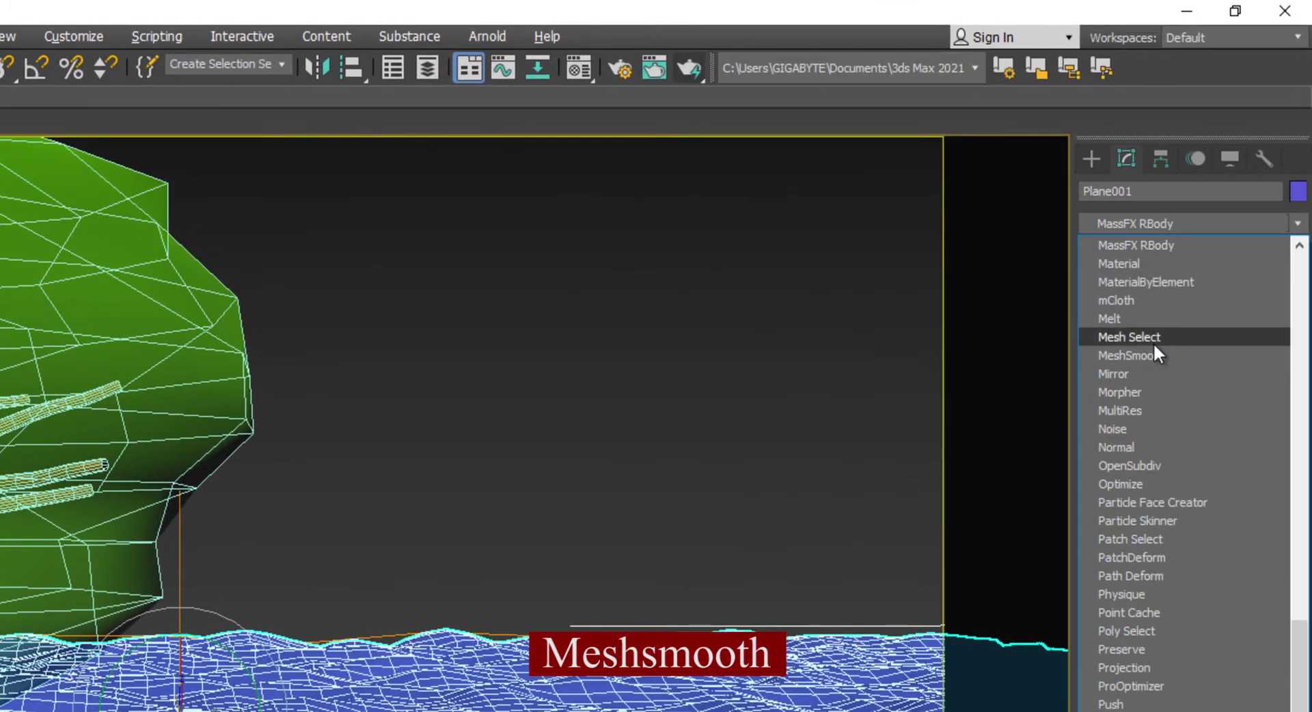
left_click(1132, 355)
left_click(636, 543)
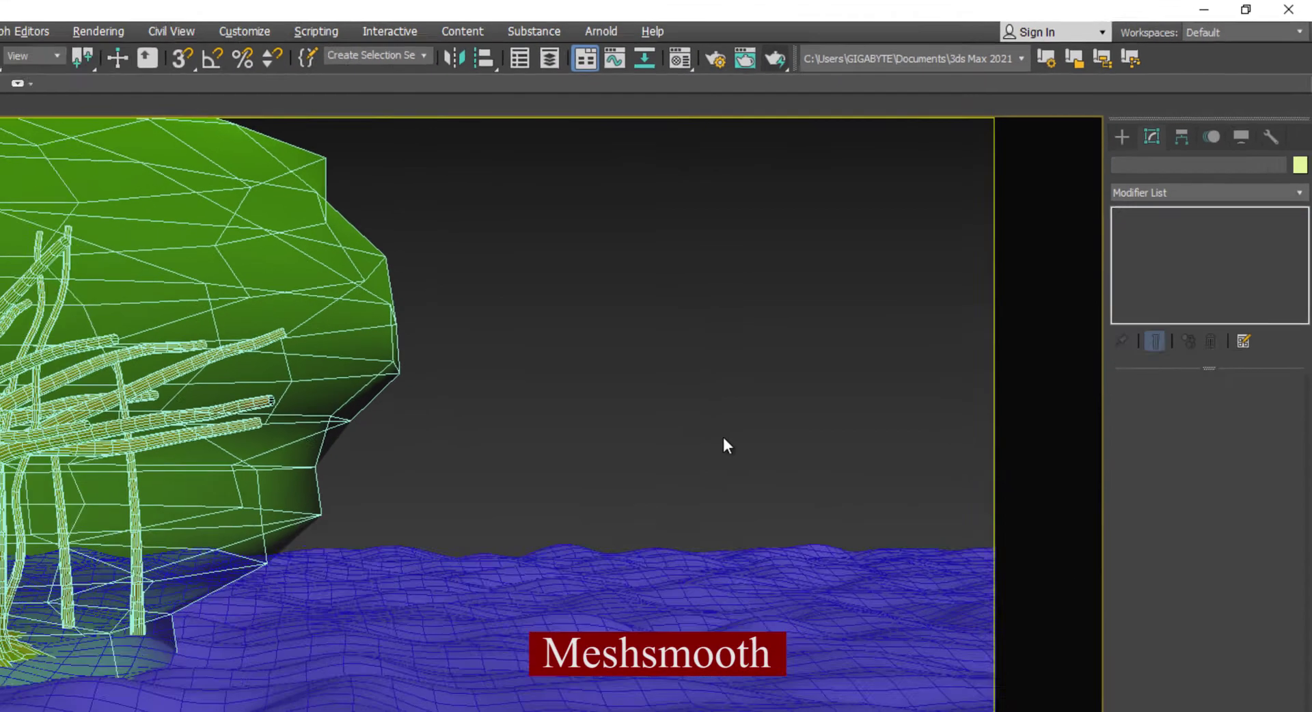
key("F4")
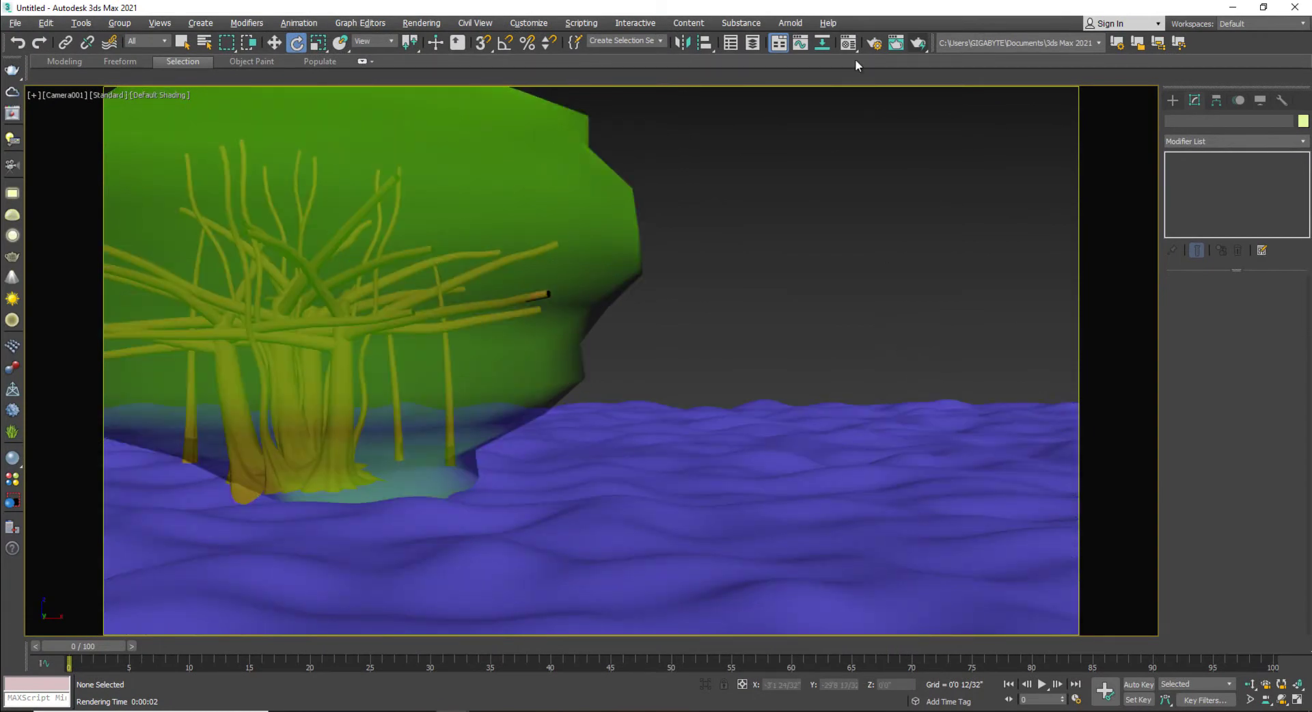
Open the Material Editor and change the first sample slot's material to Standard (Legacy)
key("m")
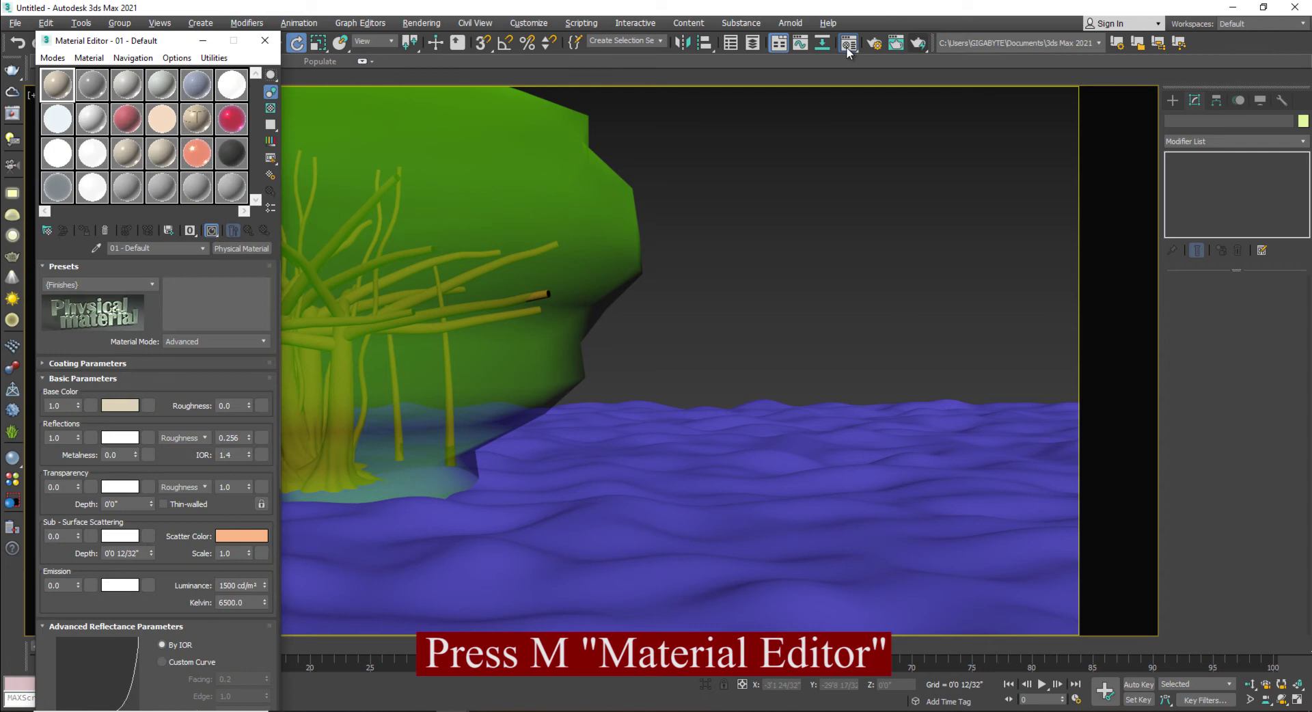
left_click(47, 231)
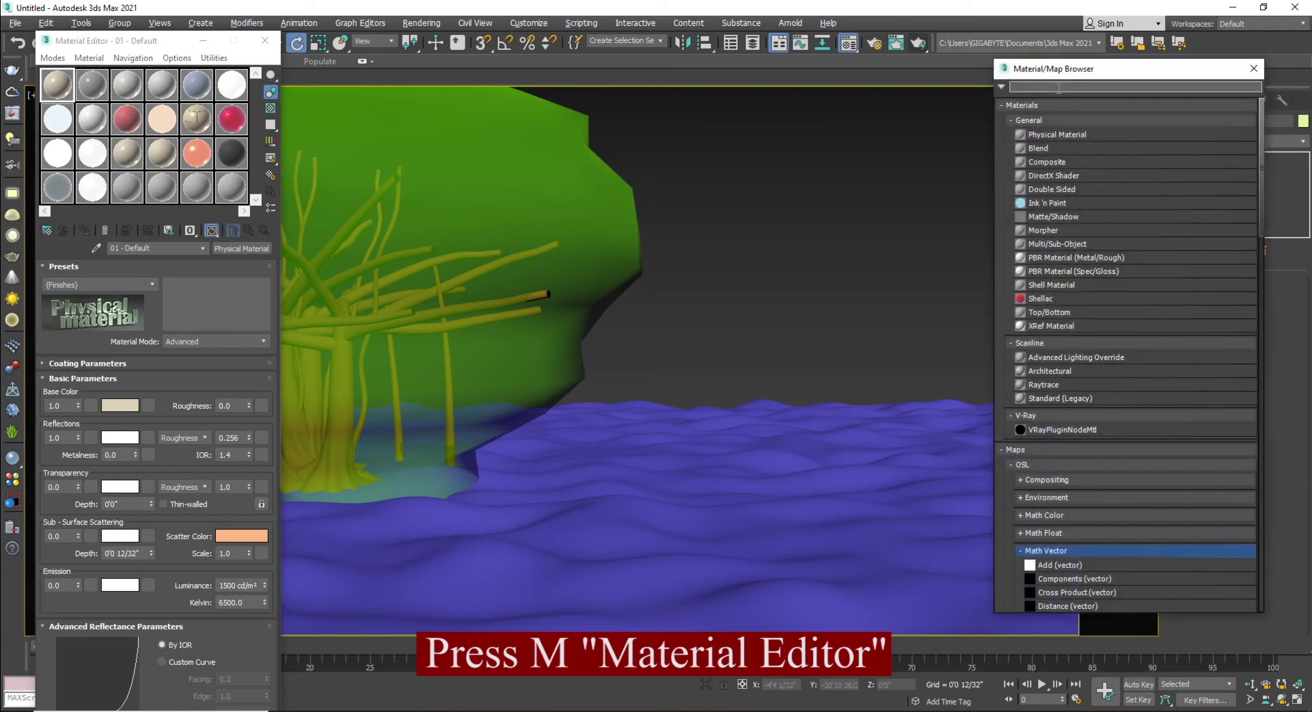
left_click(1043, 86)
type("sta")
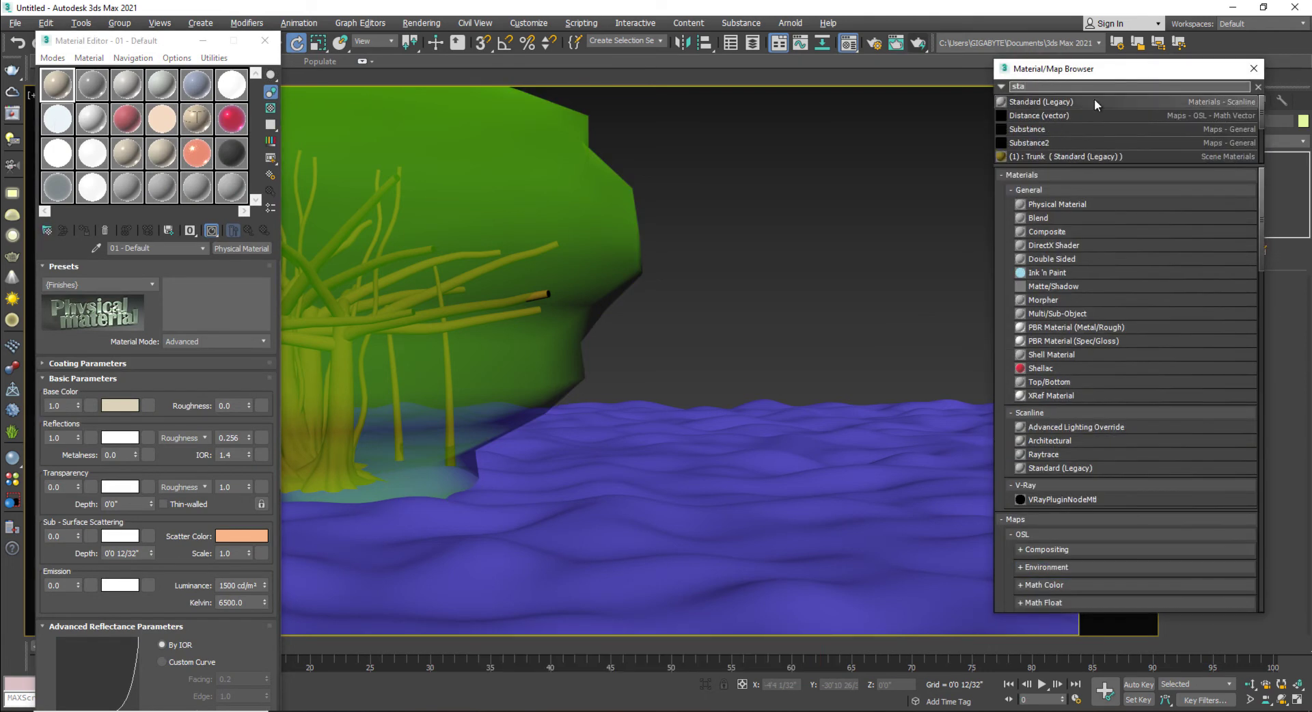
double_click(1052, 100)
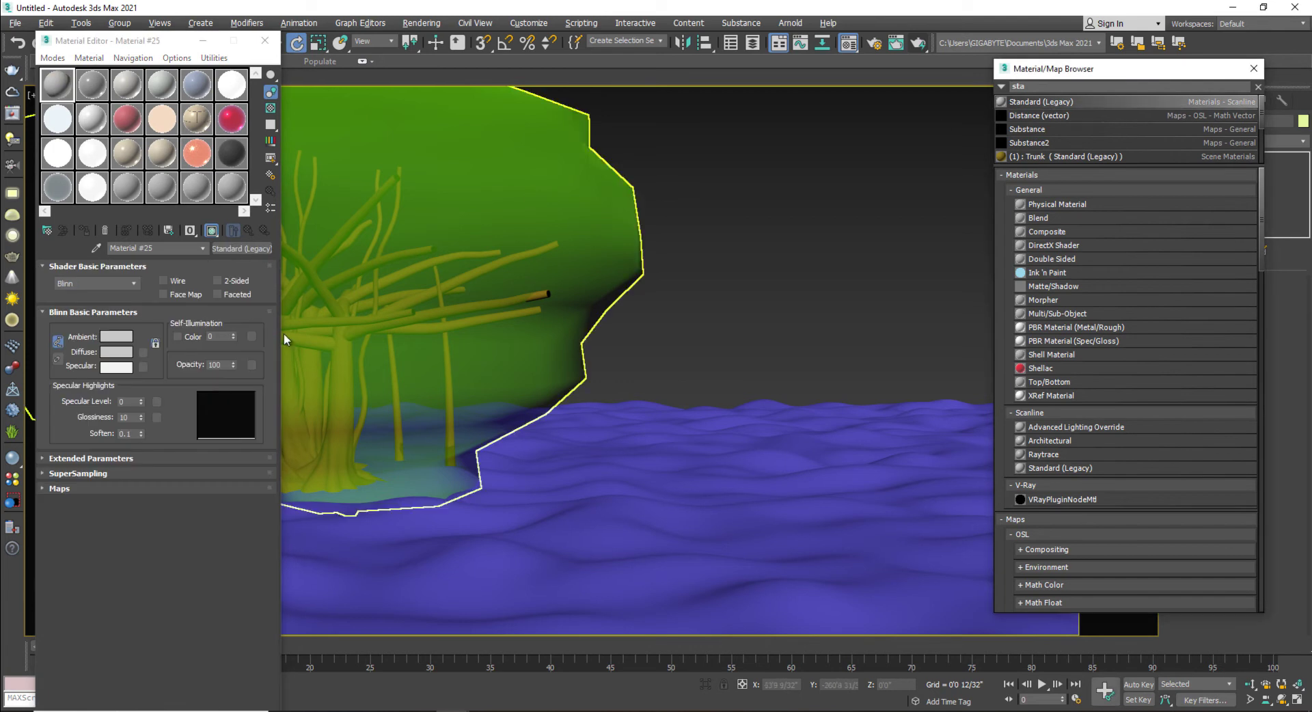
Load the "Seamless beach sand texture" bitmap from the Desktop as the Diffuse map and assign the material to the plane
scroll(1067, 502, "down", 10)
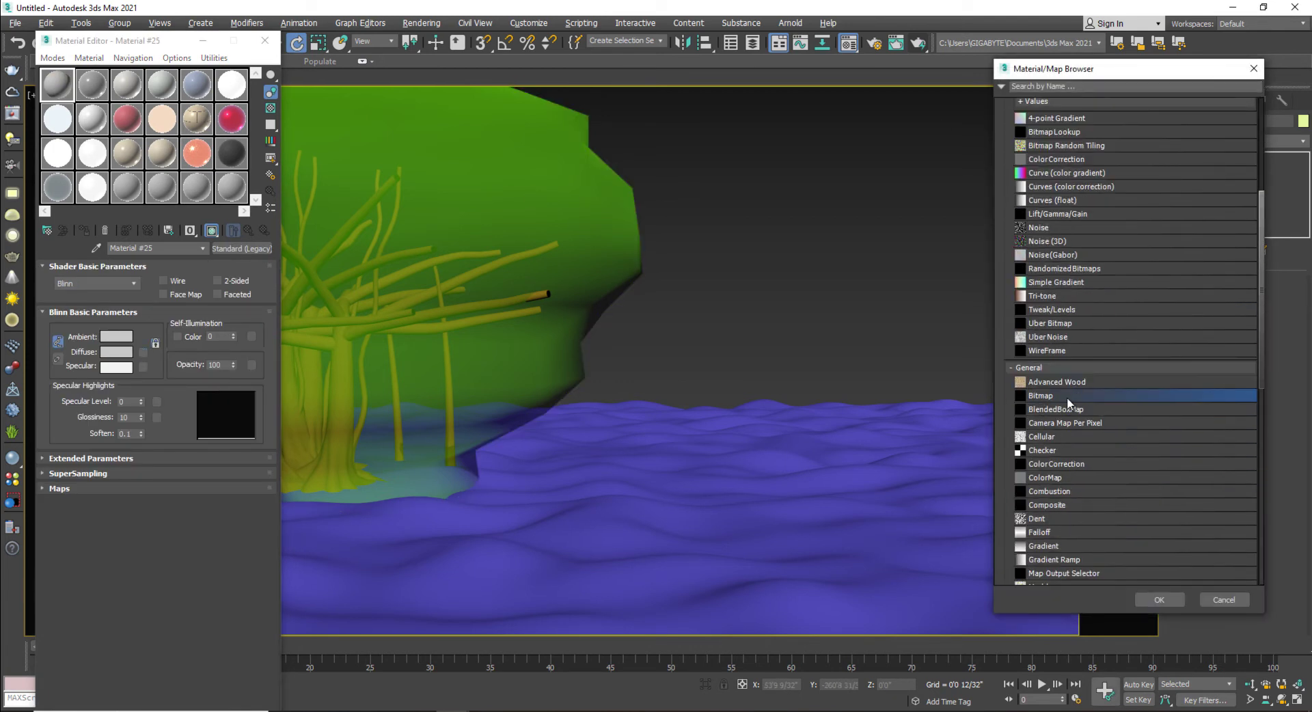
double_click(1052, 397)
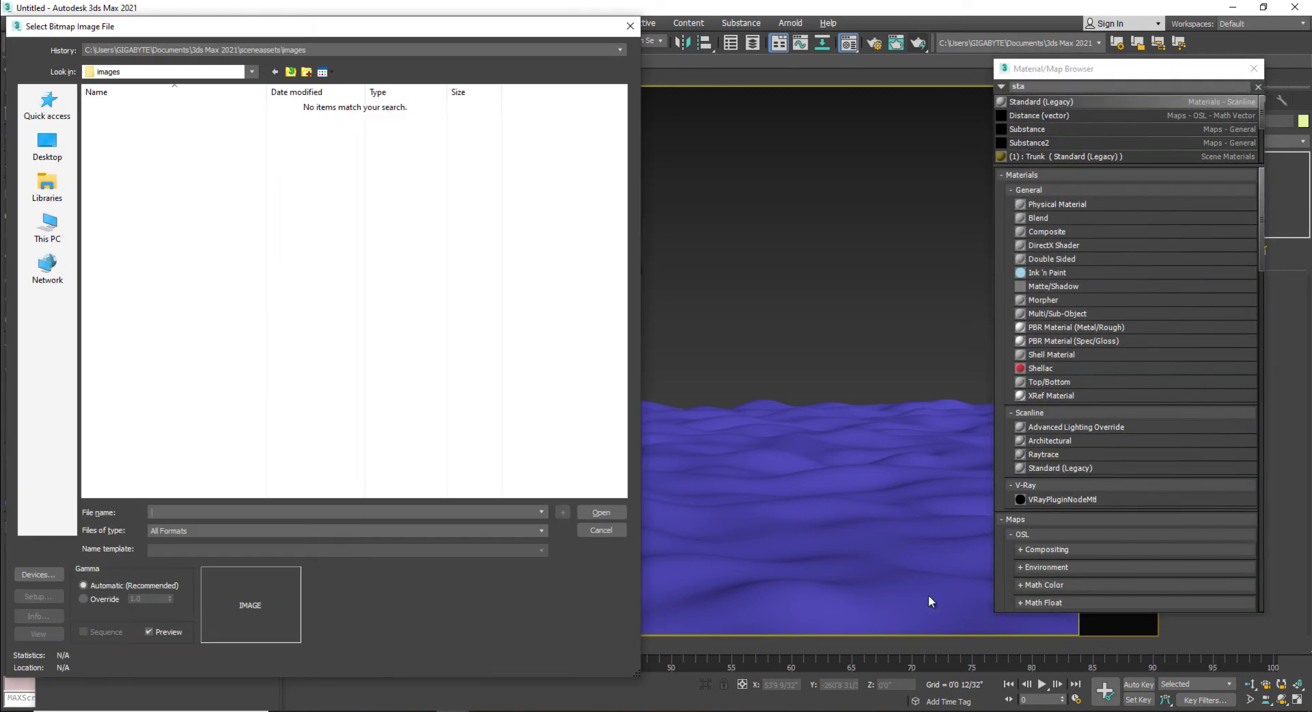
left_click(48, 145)
double_click(424, 354)
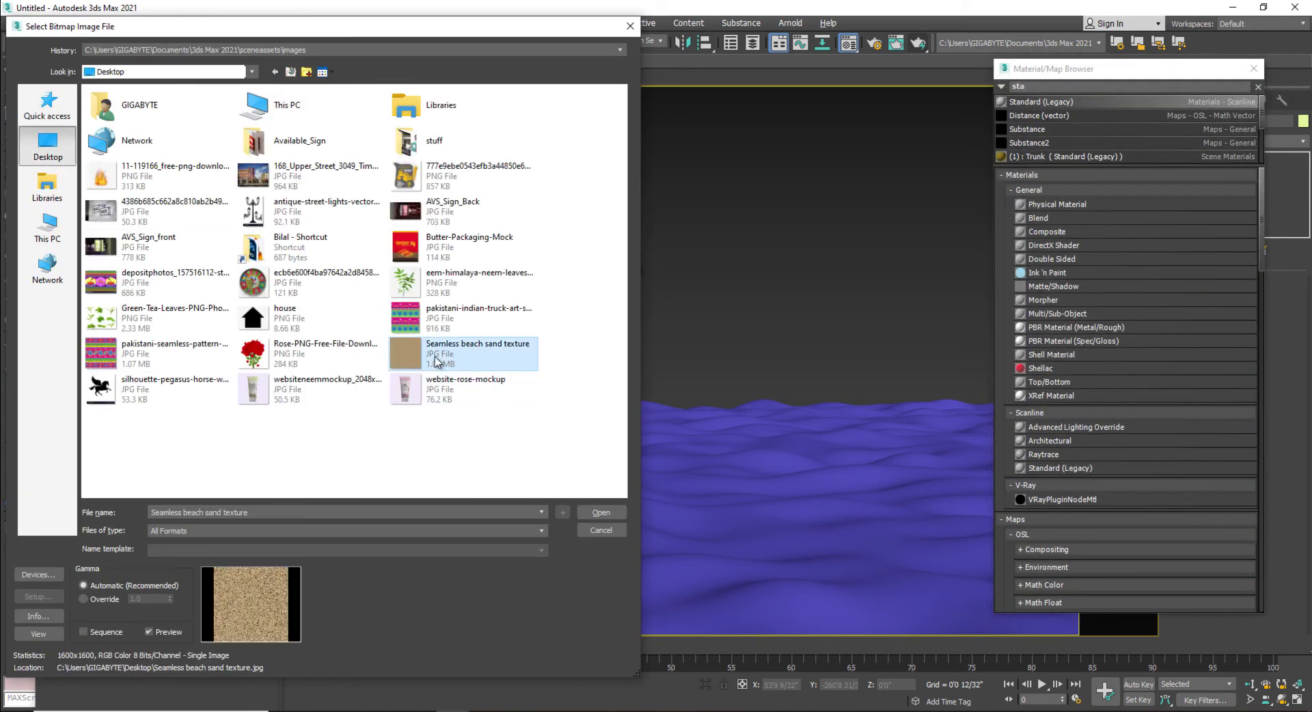
left_click(85, 231)
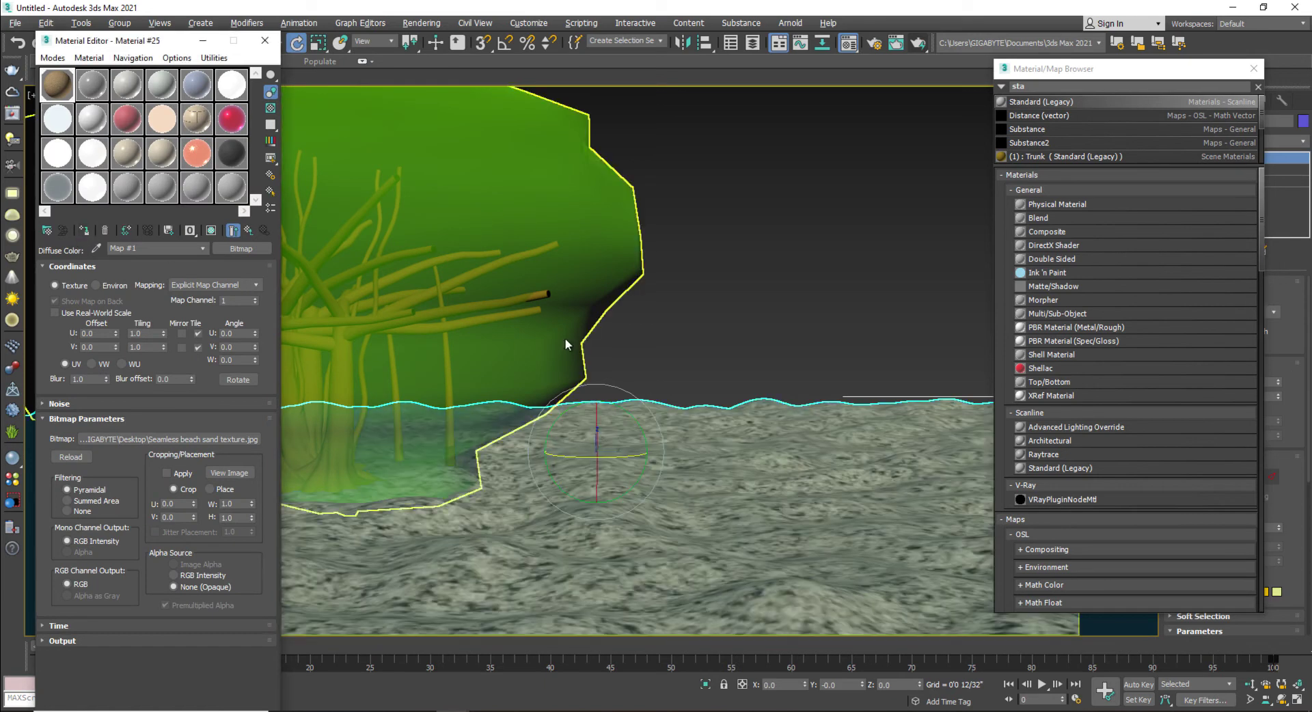
left_click(748, 302)
left_click(1267, 113)
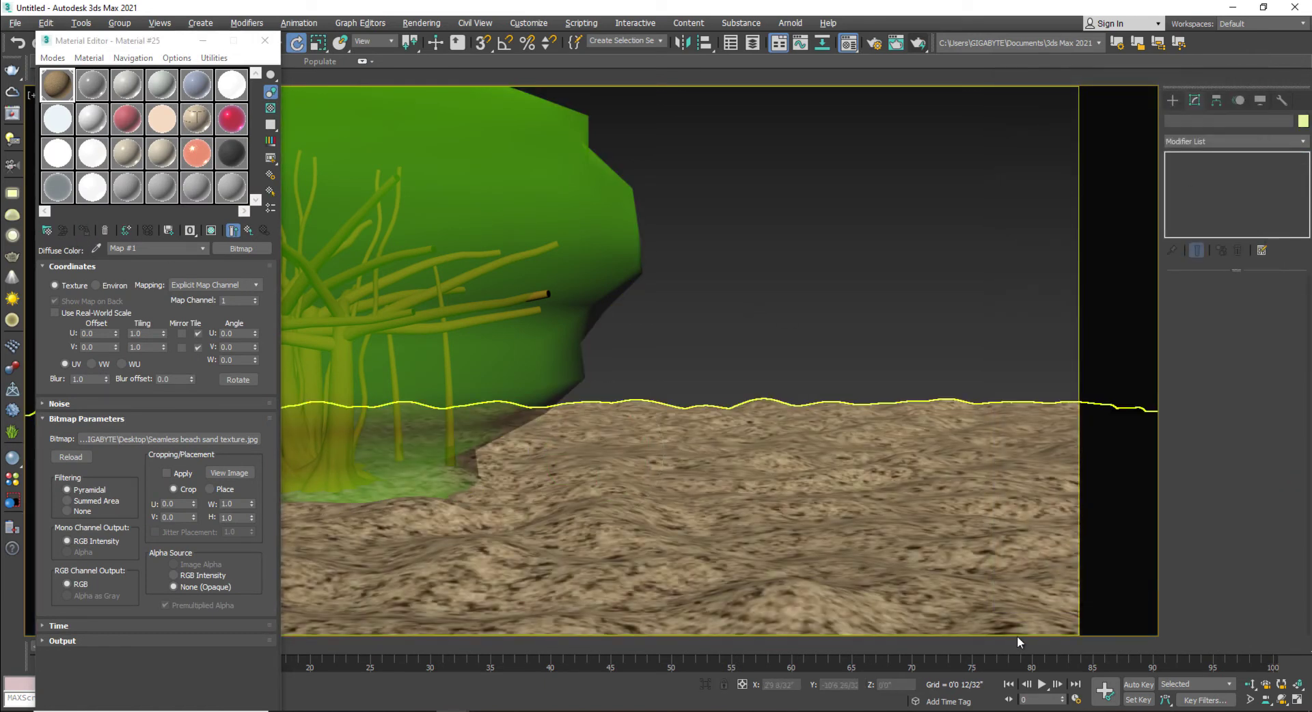
Maximize the Top view with shading and add a UVW Map modifier to the plane
key("alt+w")
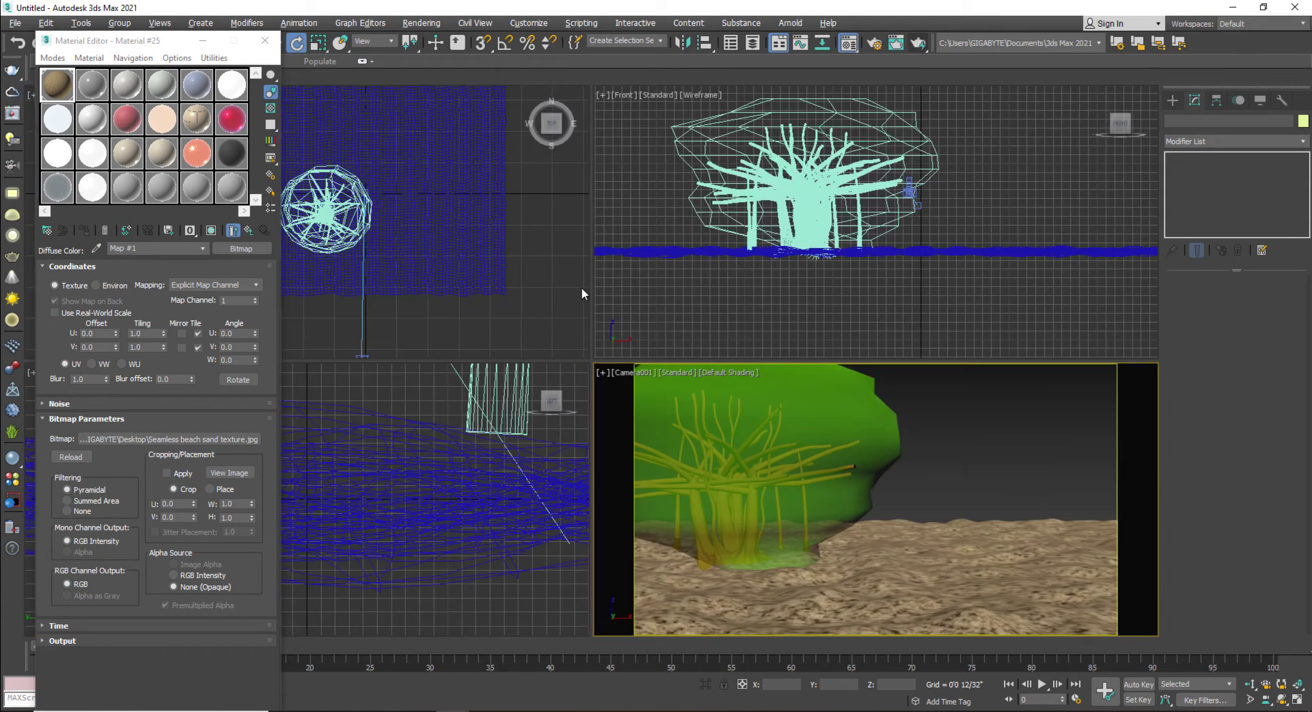
key("alt+w")
key("F3")
mouse_move(815, 305)
middle_mouse_down()
mouse_move(763, 484)
mouse_move(661, 289)
middle_mouse_up()
left_click(700, 310)
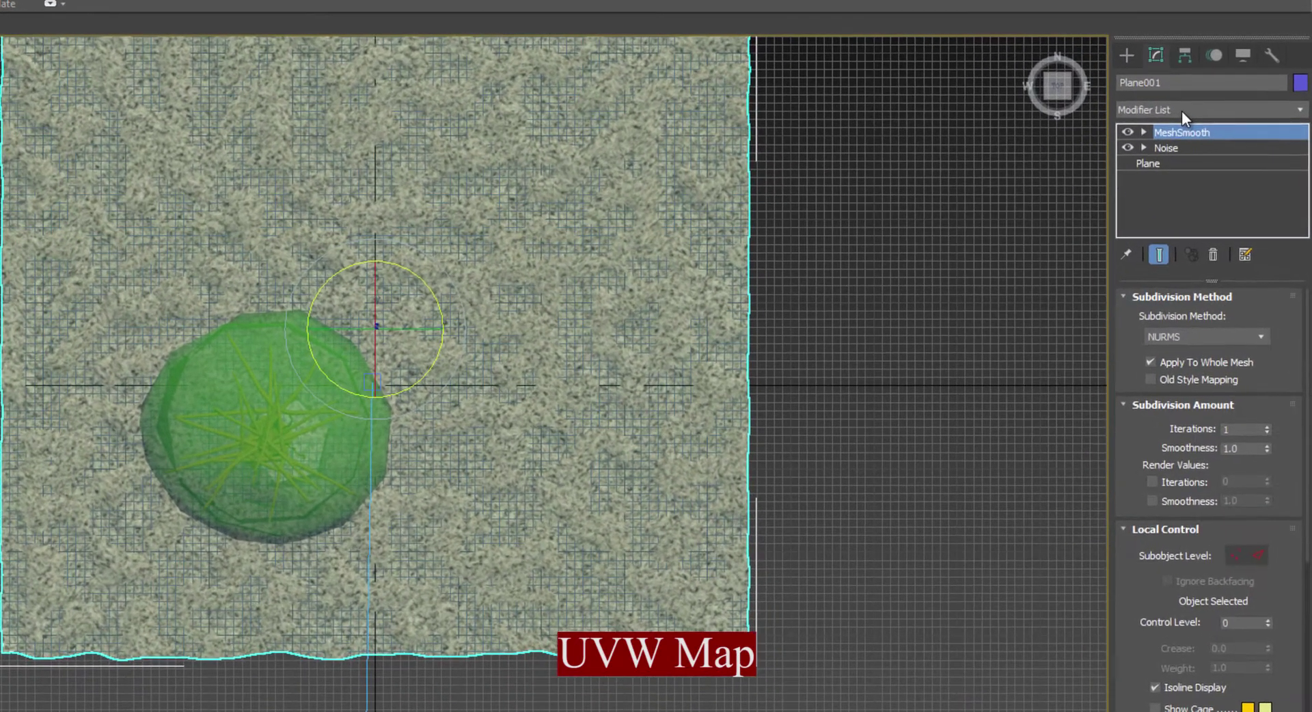
left_click(1214, 142)
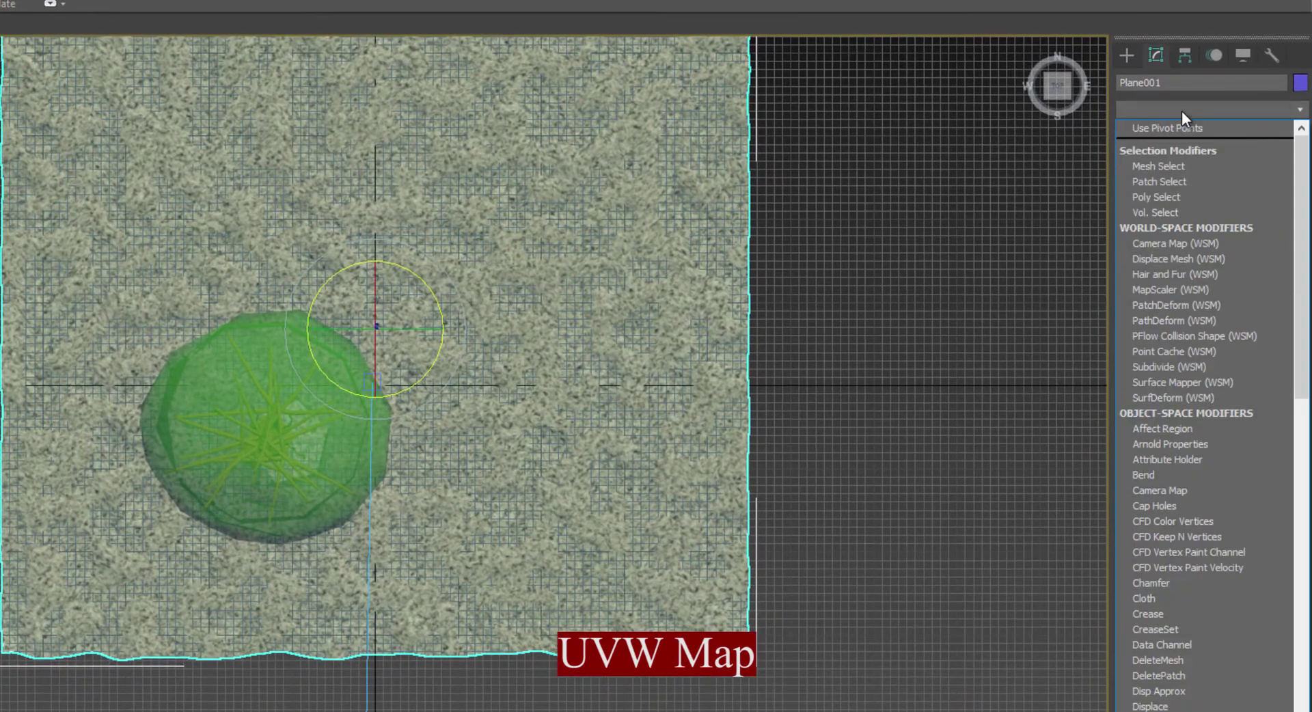
key("u")
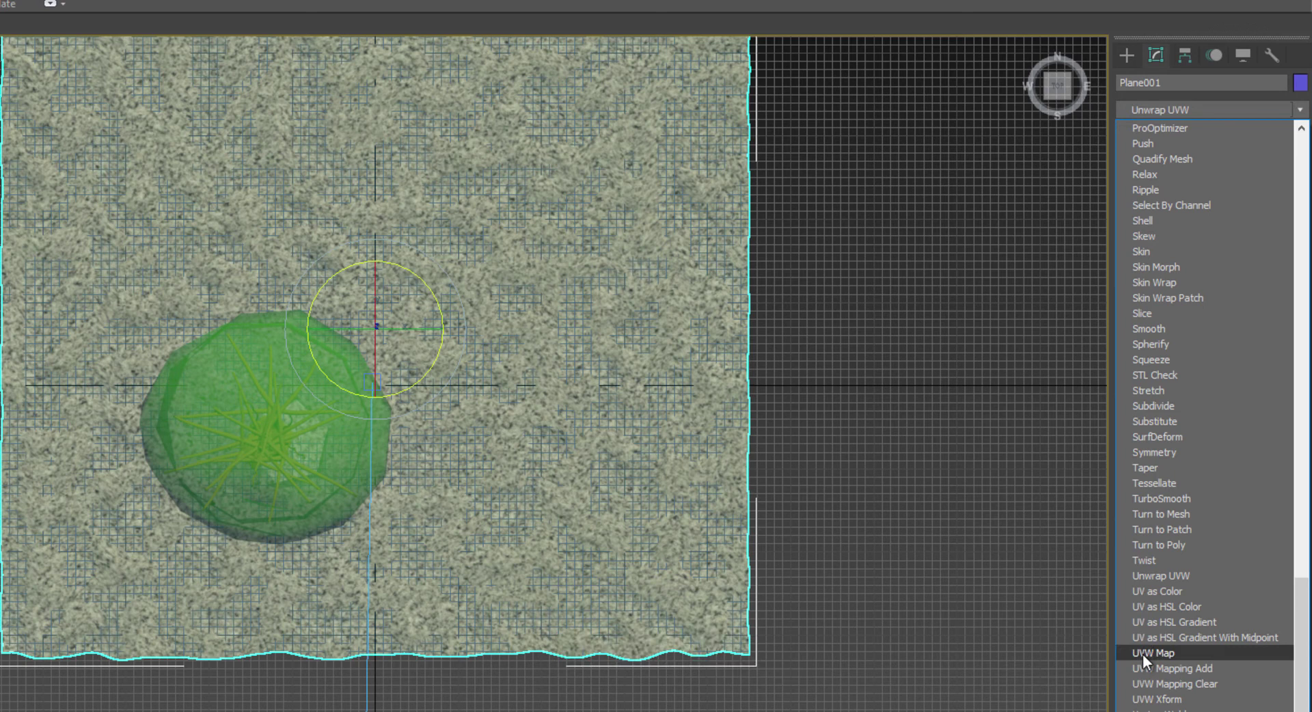
left_click(1172, 650)
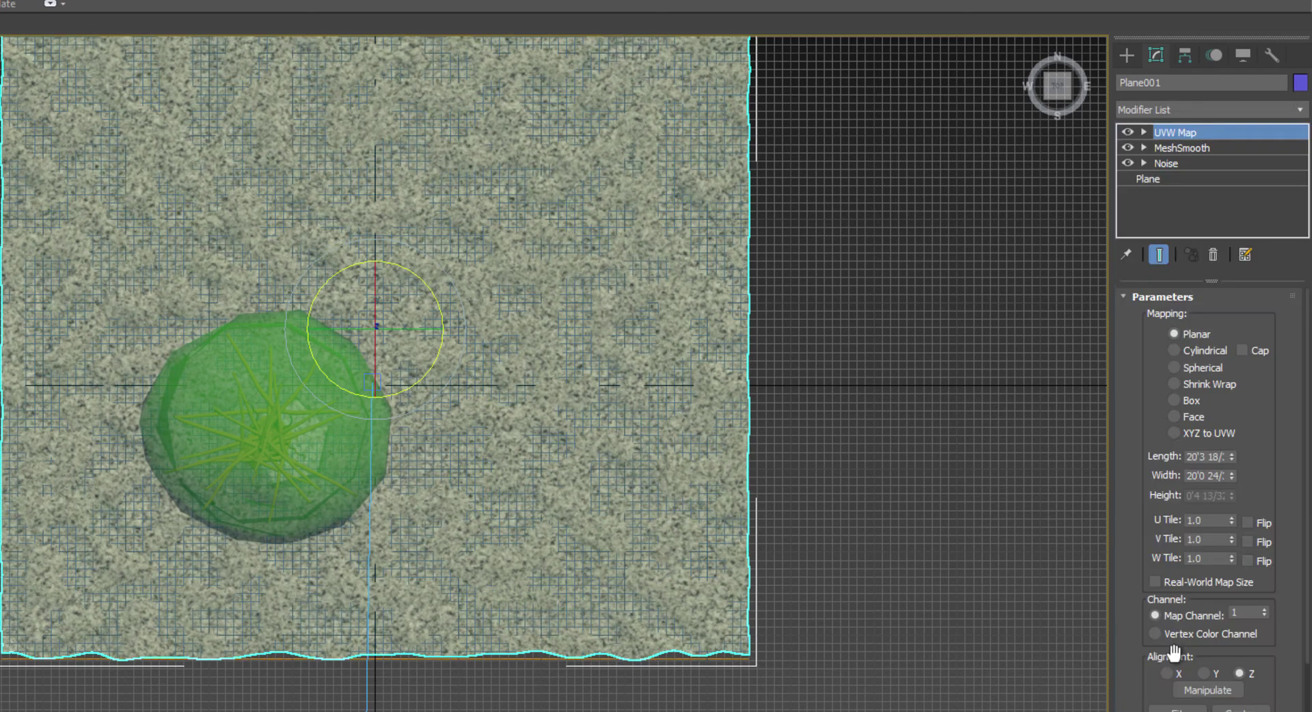
Set the UVW Map length and width to 48 inches and deselect the plane
double_click(1190, 458)
type("48")
key("Tab")
type("48")
key("Return")
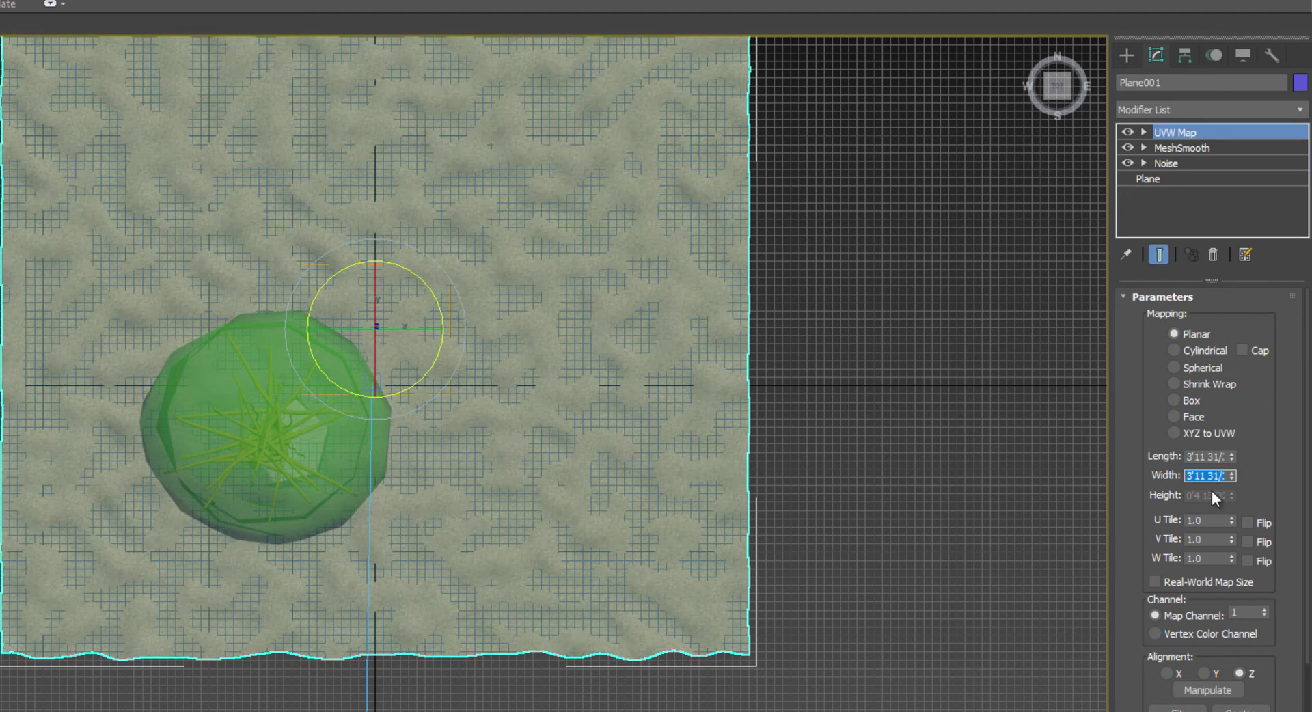
left_click(998, 466)
Return to the maximized camera view and set the plane's UVW Map length and width to 2 feet
key("alt+w")
key("alt+w")
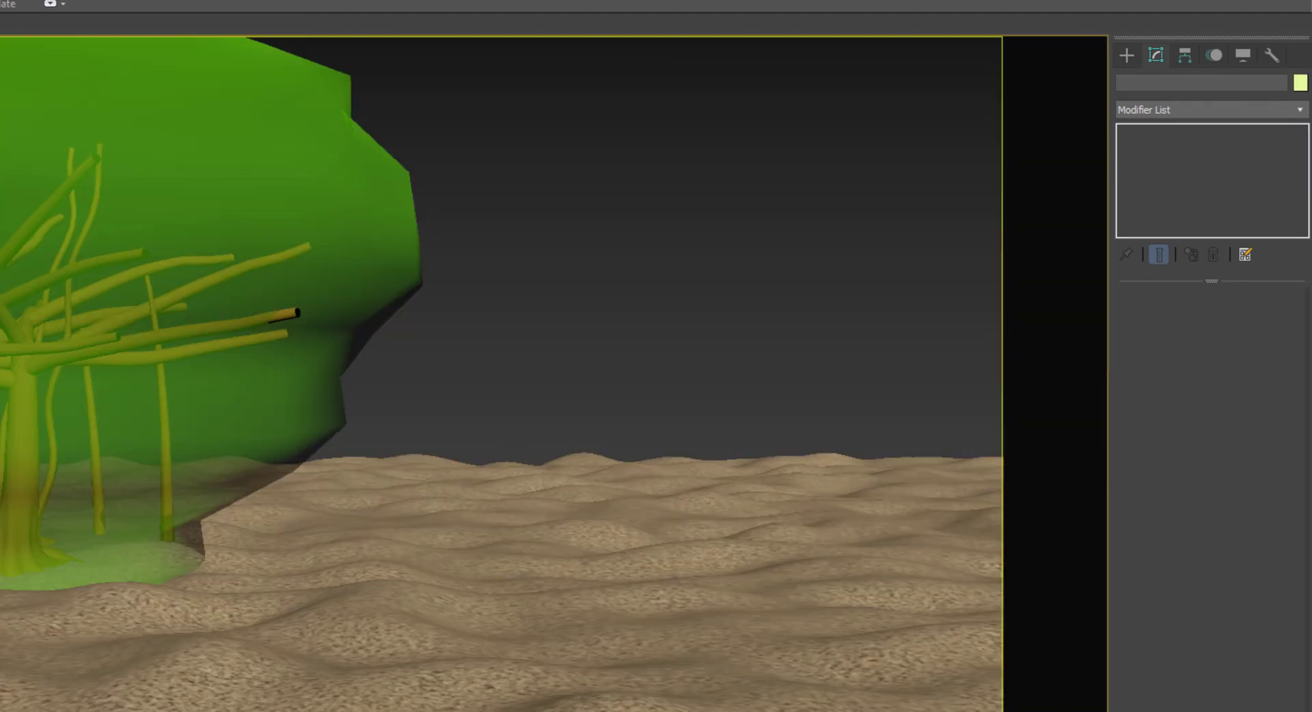
left_click(722, 558)
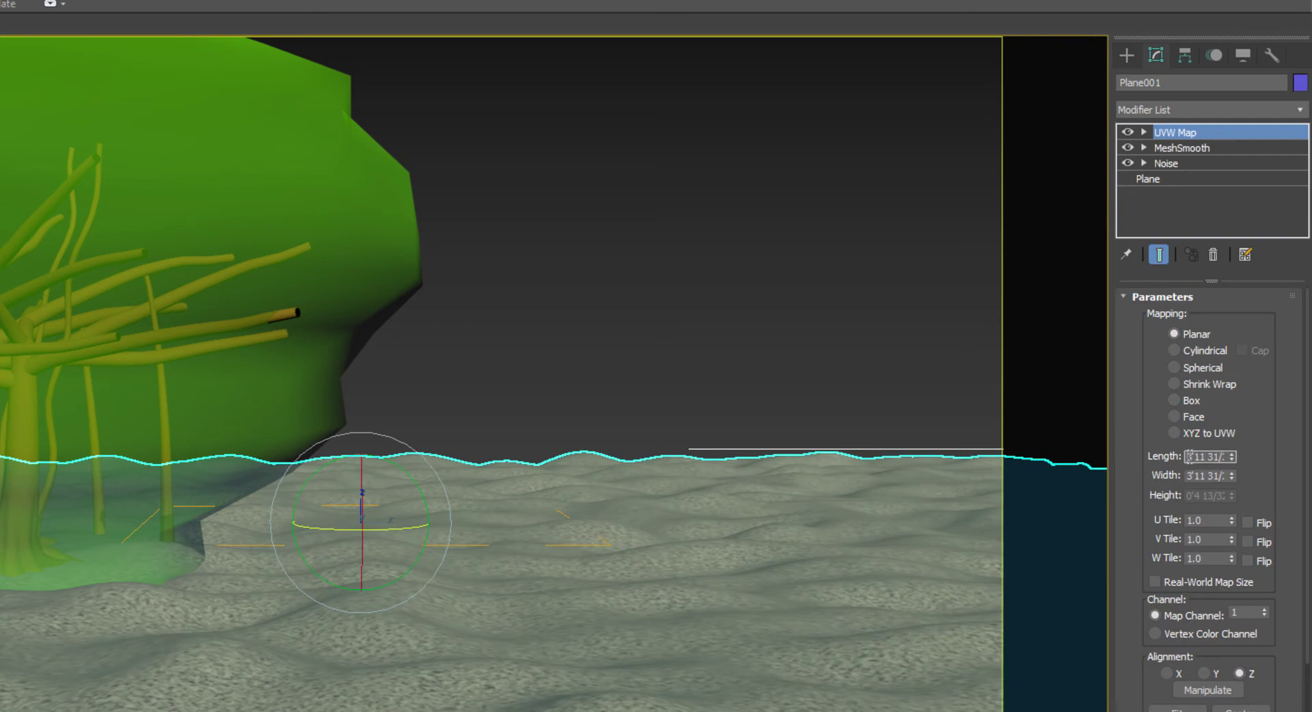
left_click_drag(1189, 456, 1244, 461)
type("2")
key("Tab")
type("2")
key("Tab")
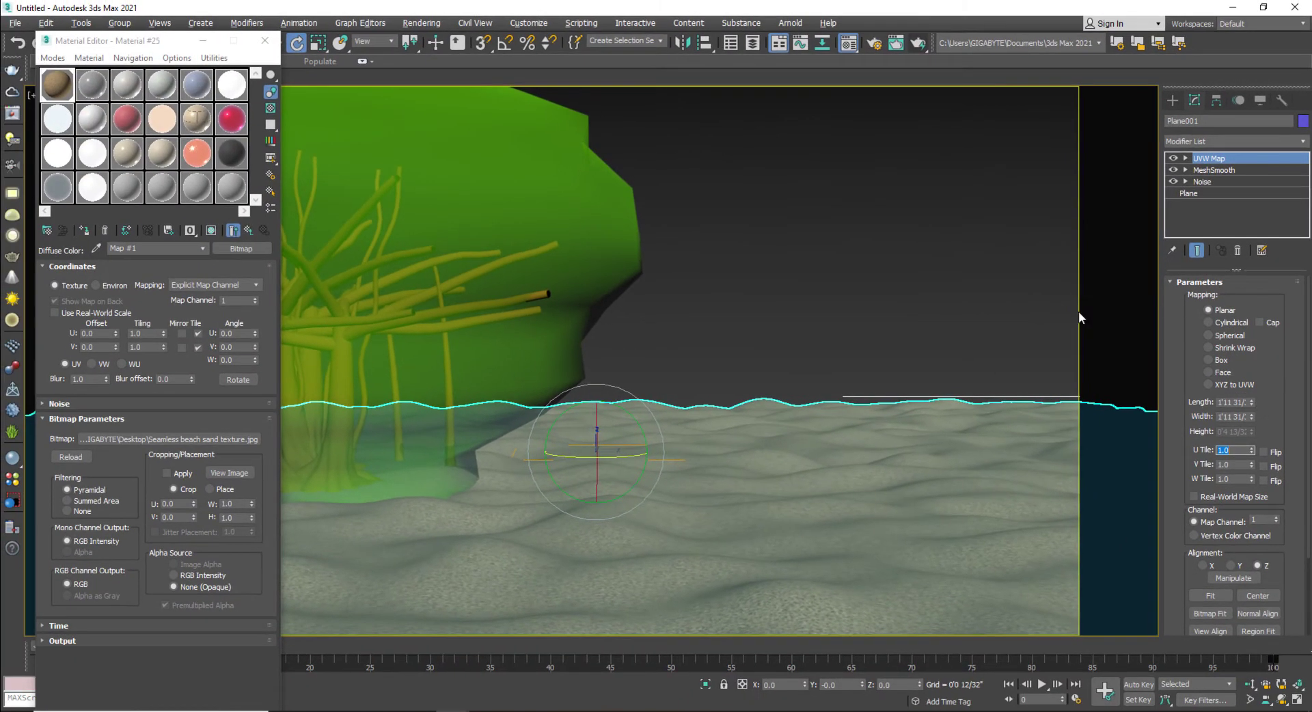
left_click(1078, 317)
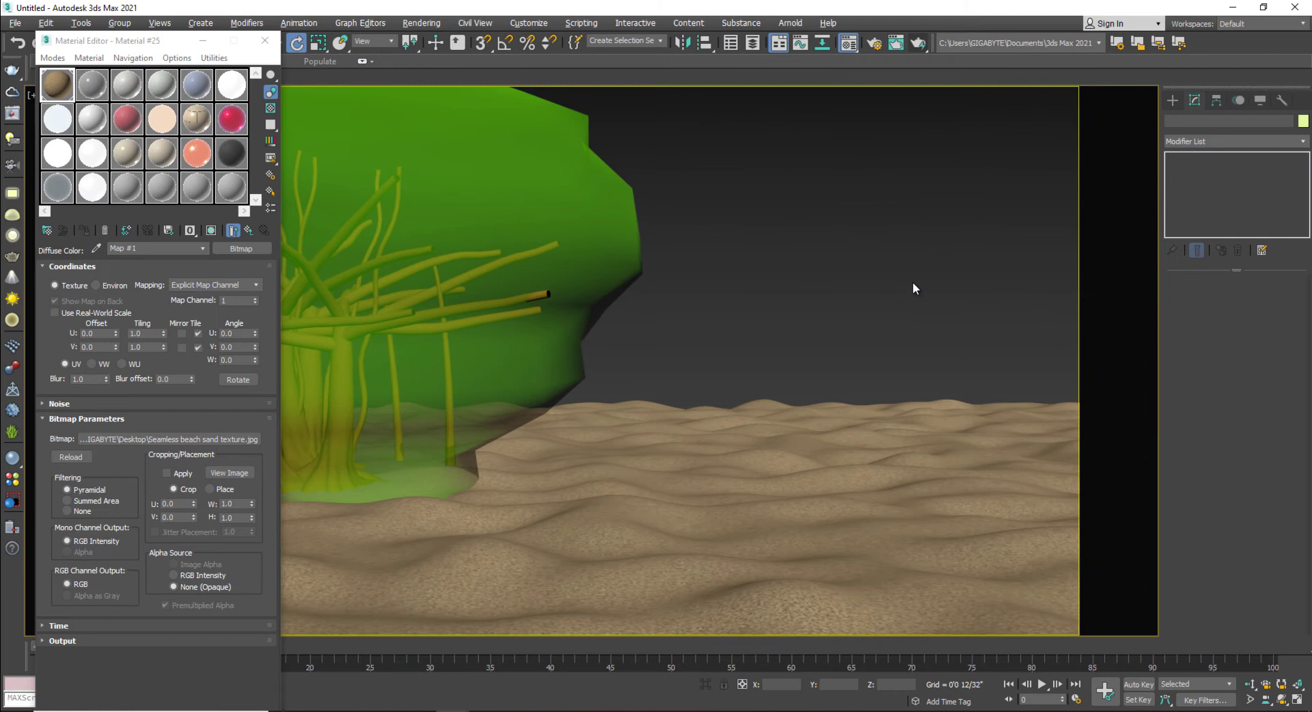
key("ctrl+z")
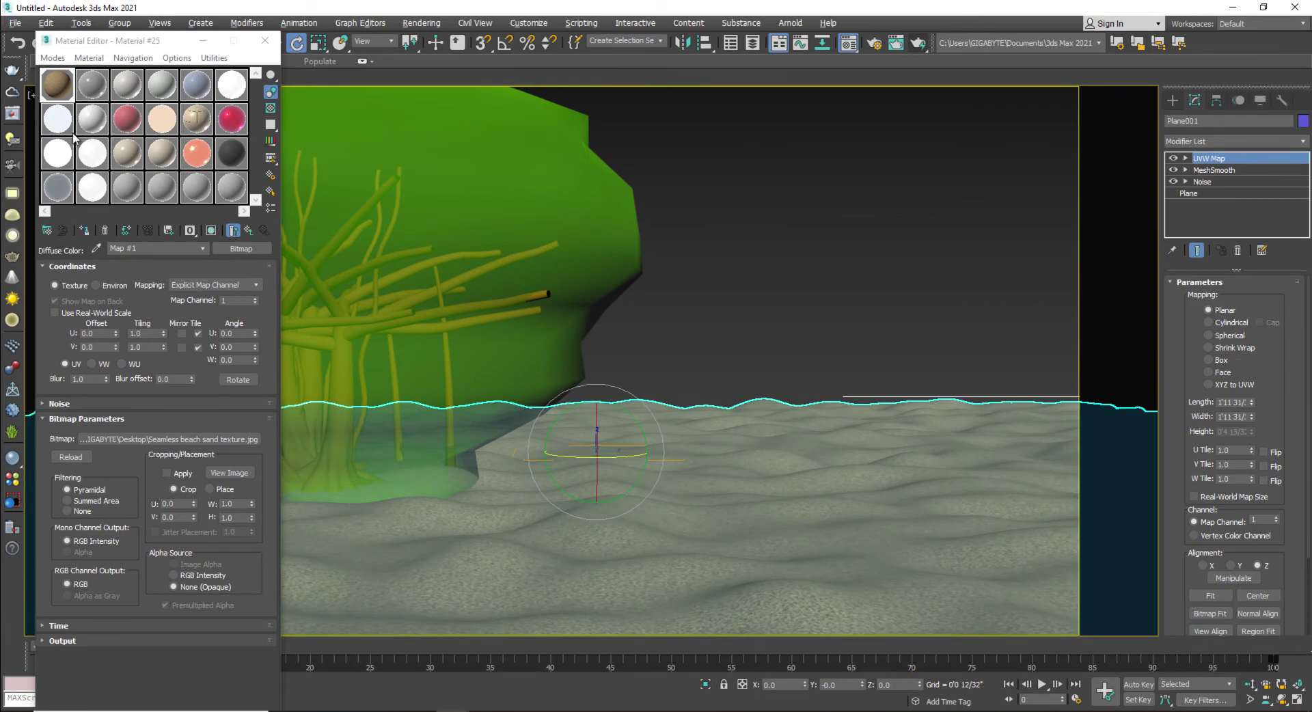
Enlarge the sand material's sample preview and load the "Seamless beach sand texture" bitmap as its Bump map
double_click(62, 97)
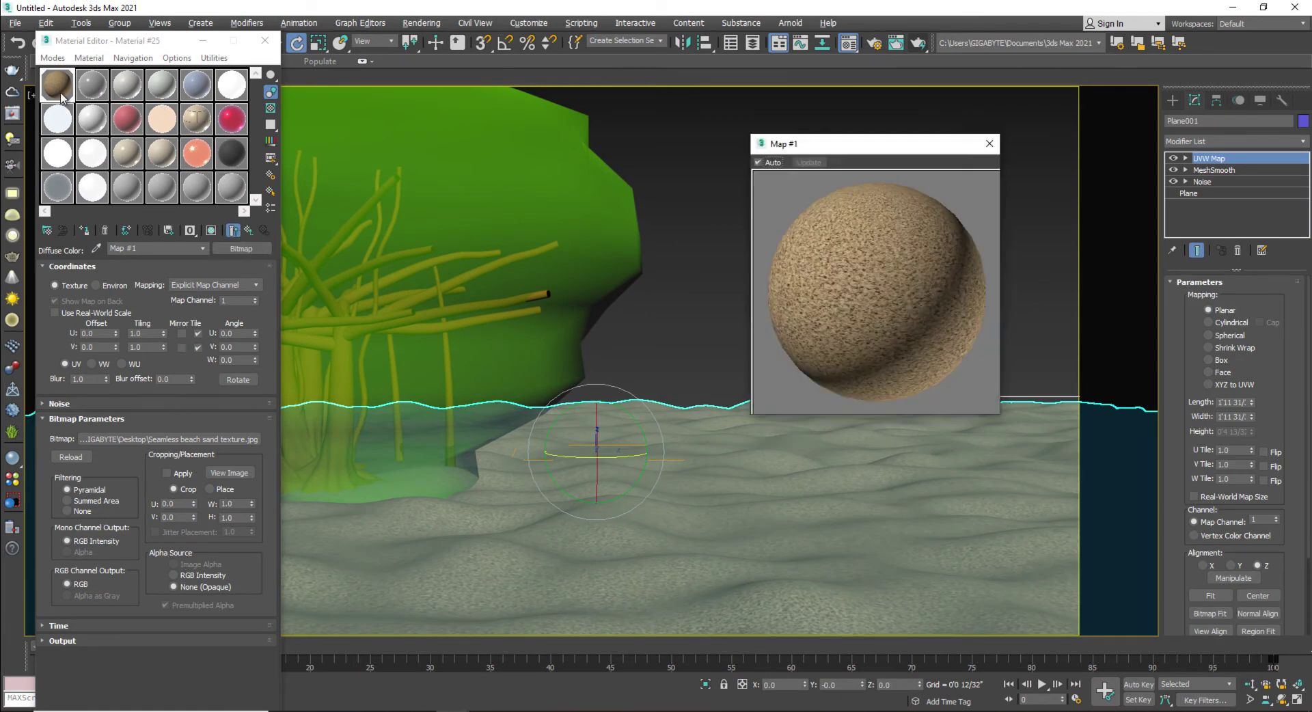
left_click_drag(753, 415, 613, 534)
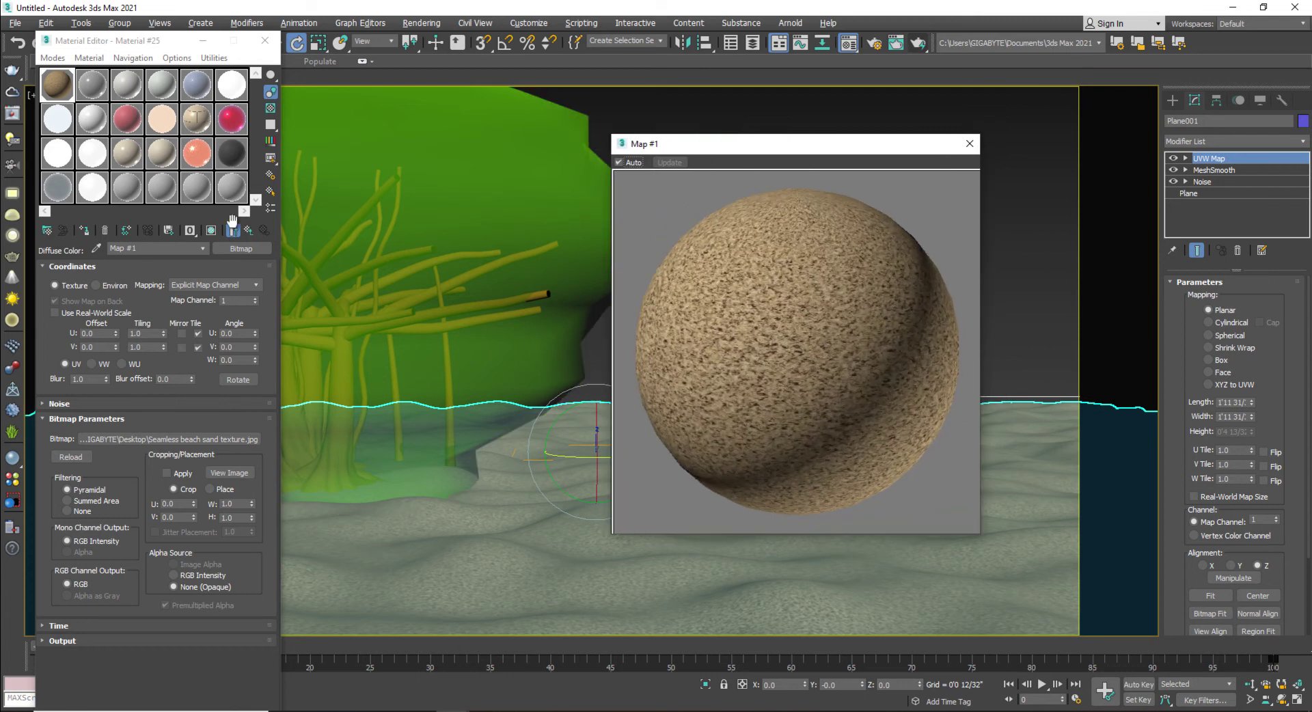
left_click(249, 231)
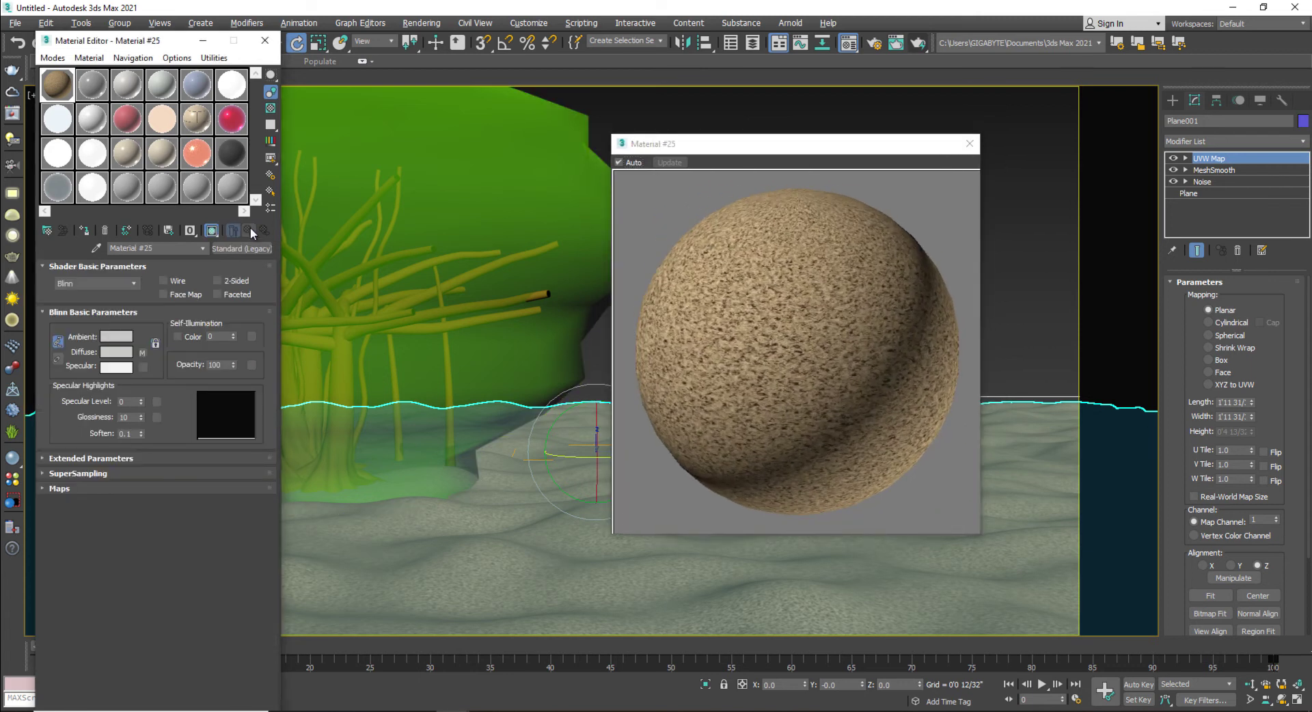
left_click(63, 489)
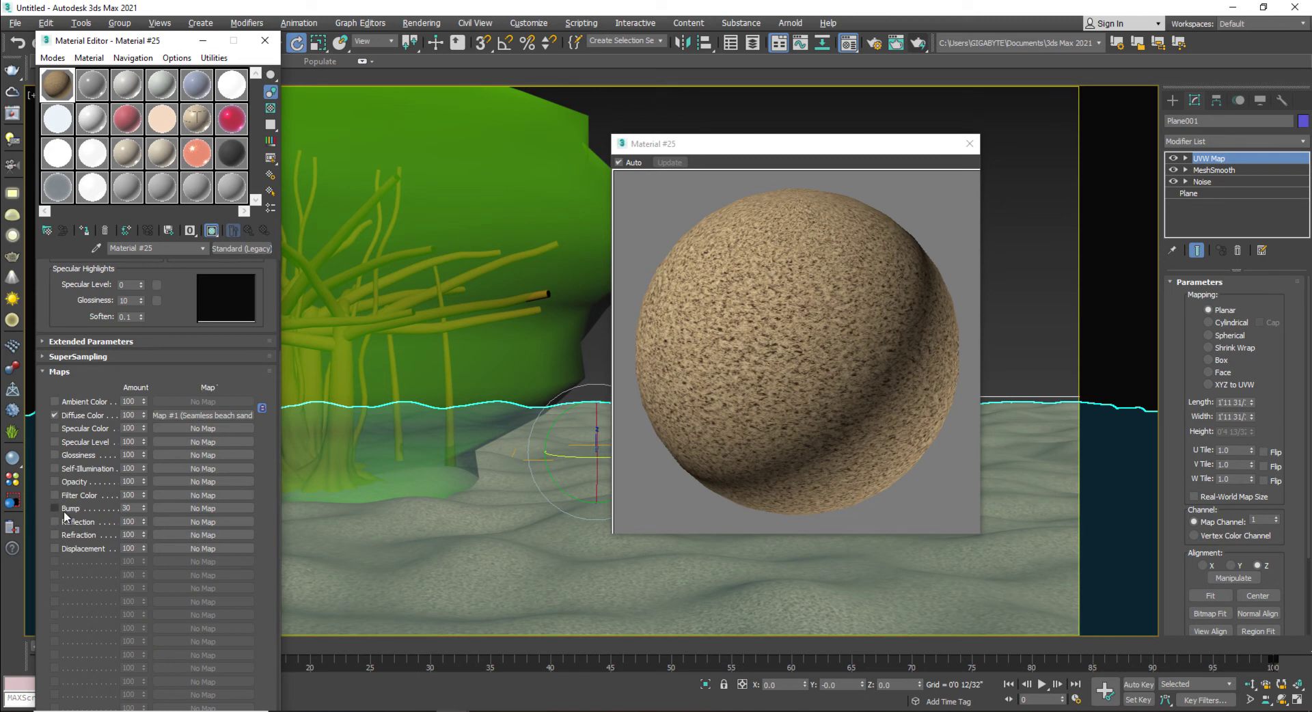
left_click_drag(63, 511, 176, 529)
left_click(175, 507)
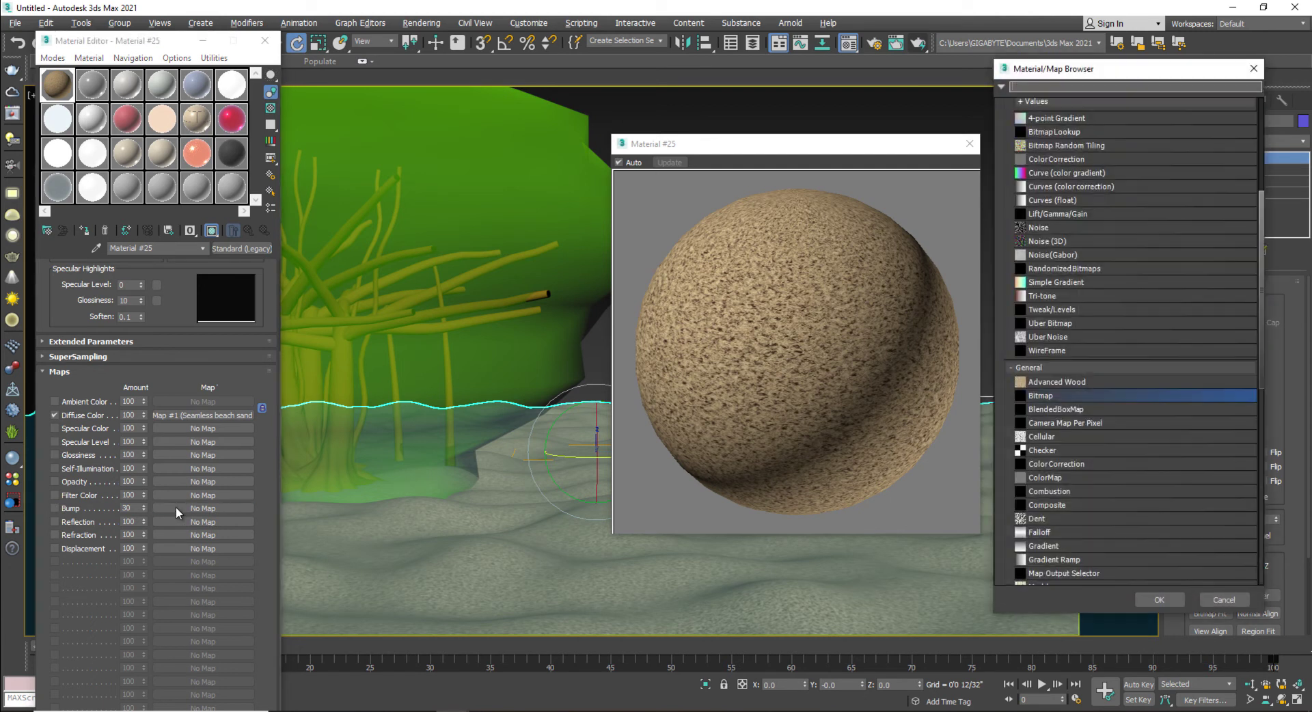
double_click(1041, 396)
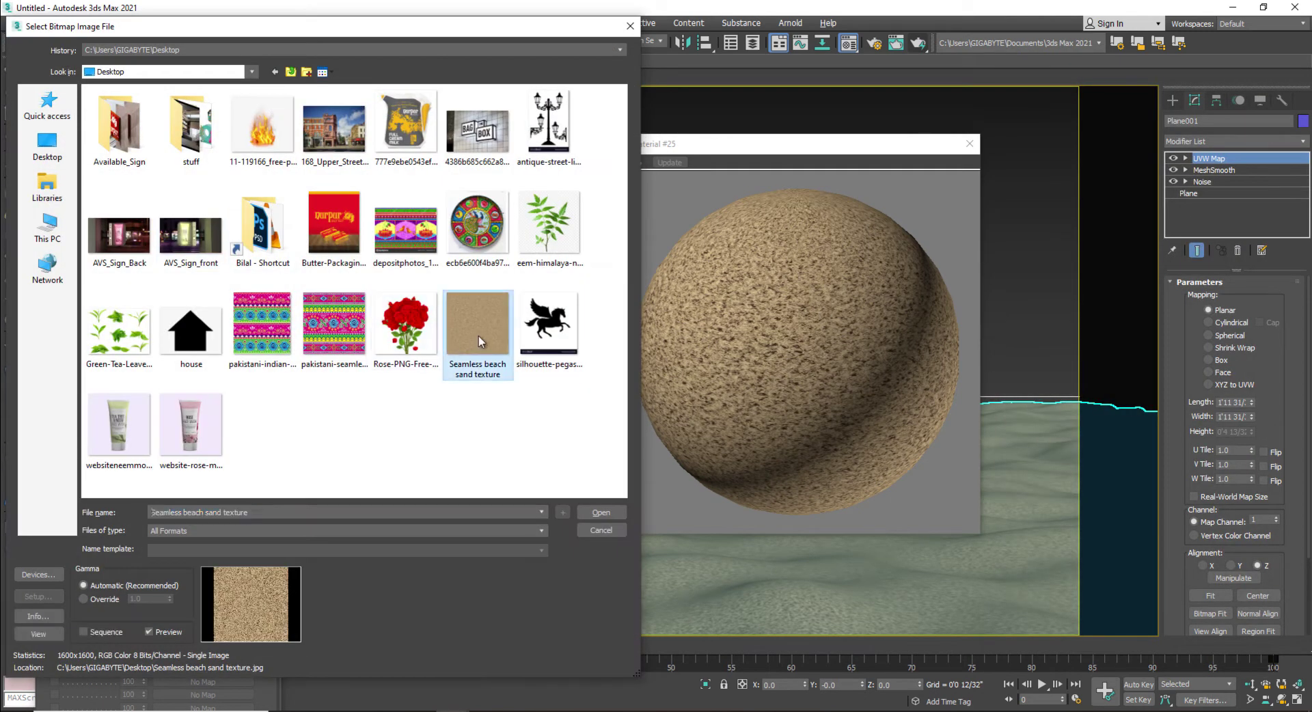
double_click(479, 335)
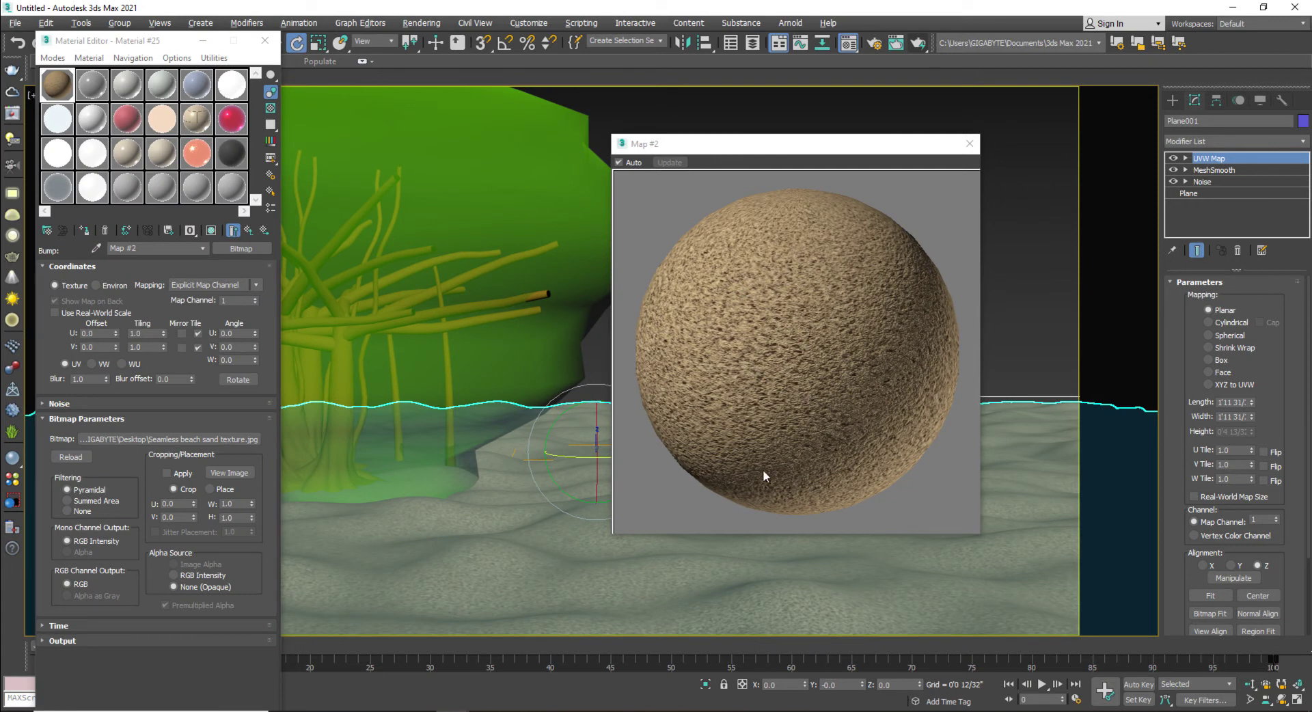
Close the material preview and Material Editor, deselect the plane and render the camera view to inspect the sand surface
left_click(969, 143)
left_click(265, 40)
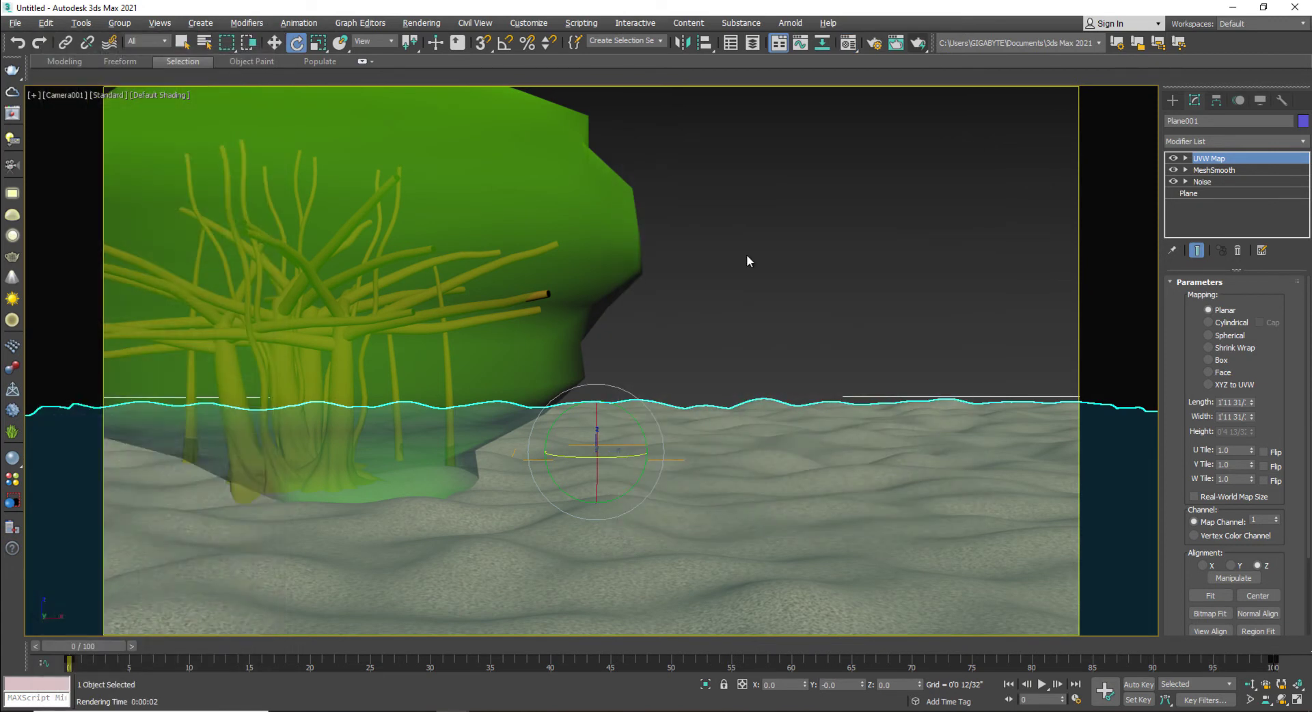
left_click(764, 256)
key("shift+q")
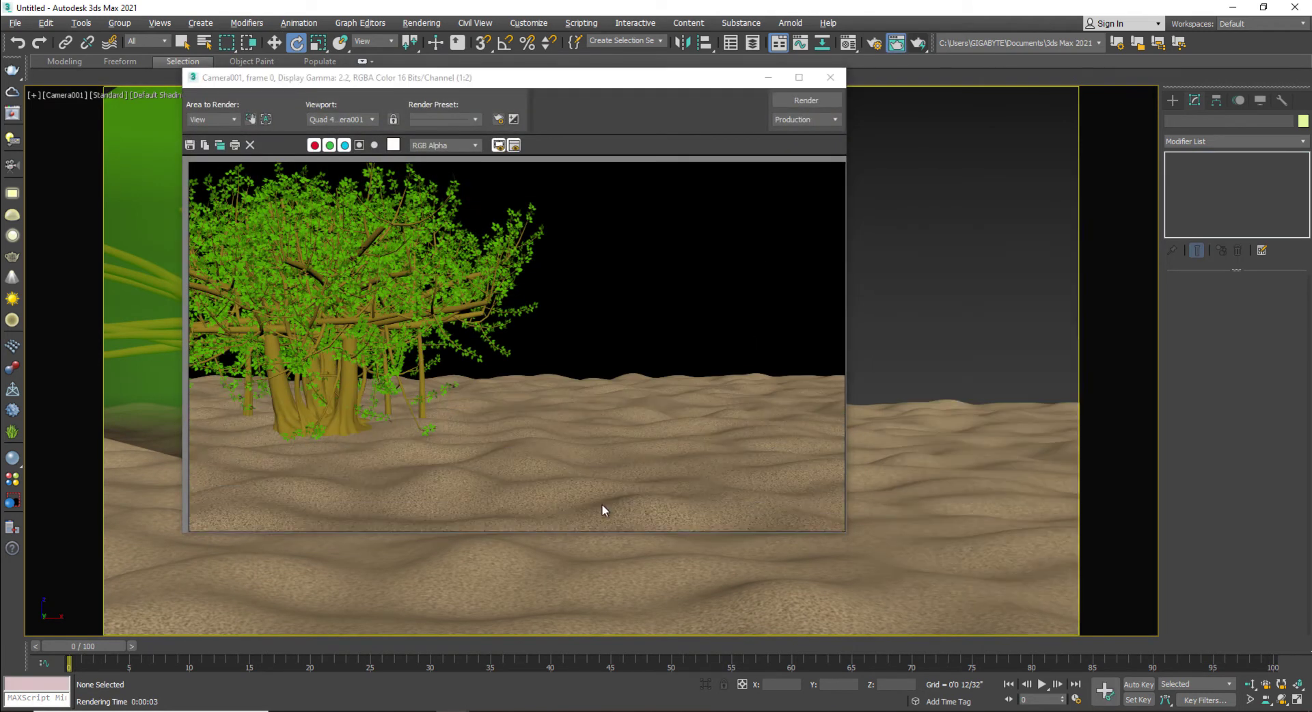
scroll(655, 503, "up", 3)
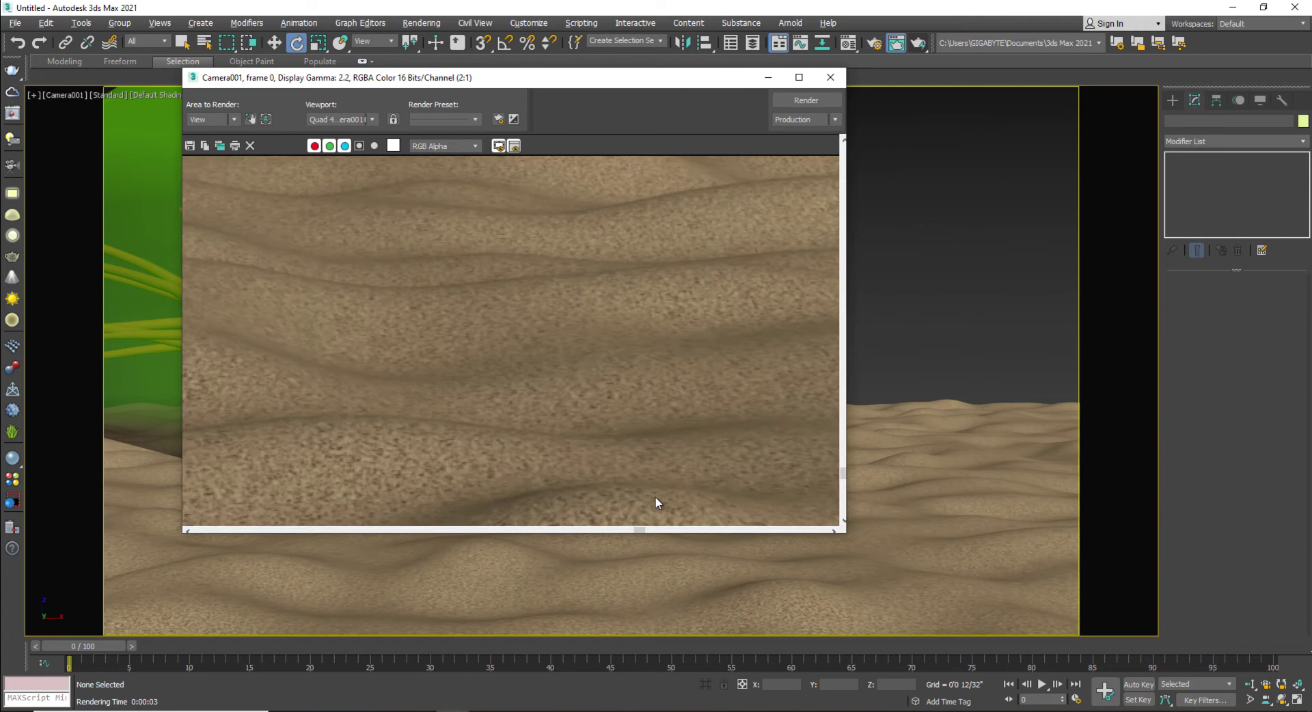
Inspect the rendered sand and banyan tree up close and as a whole, and minimize the render window
scroll(624, 366, "up", 1)
scroll(621, 366, "down", 2)
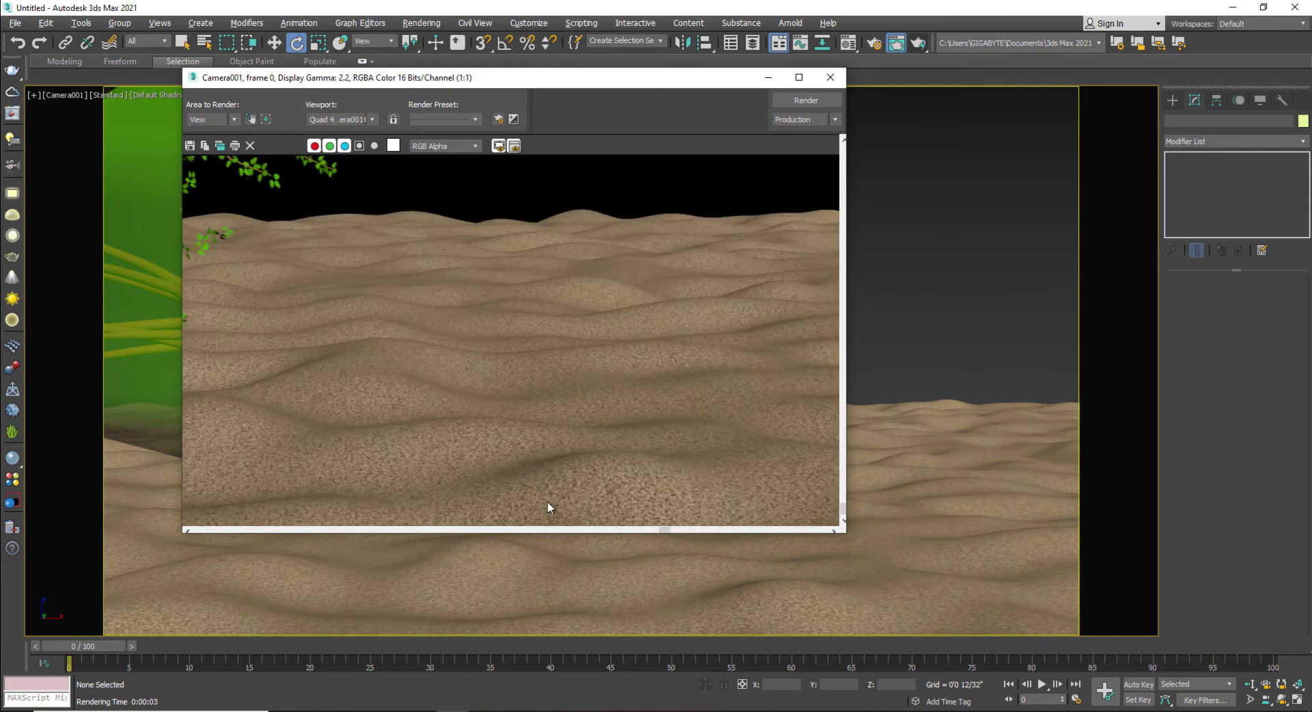
scroll(600, 488, "down", 2)
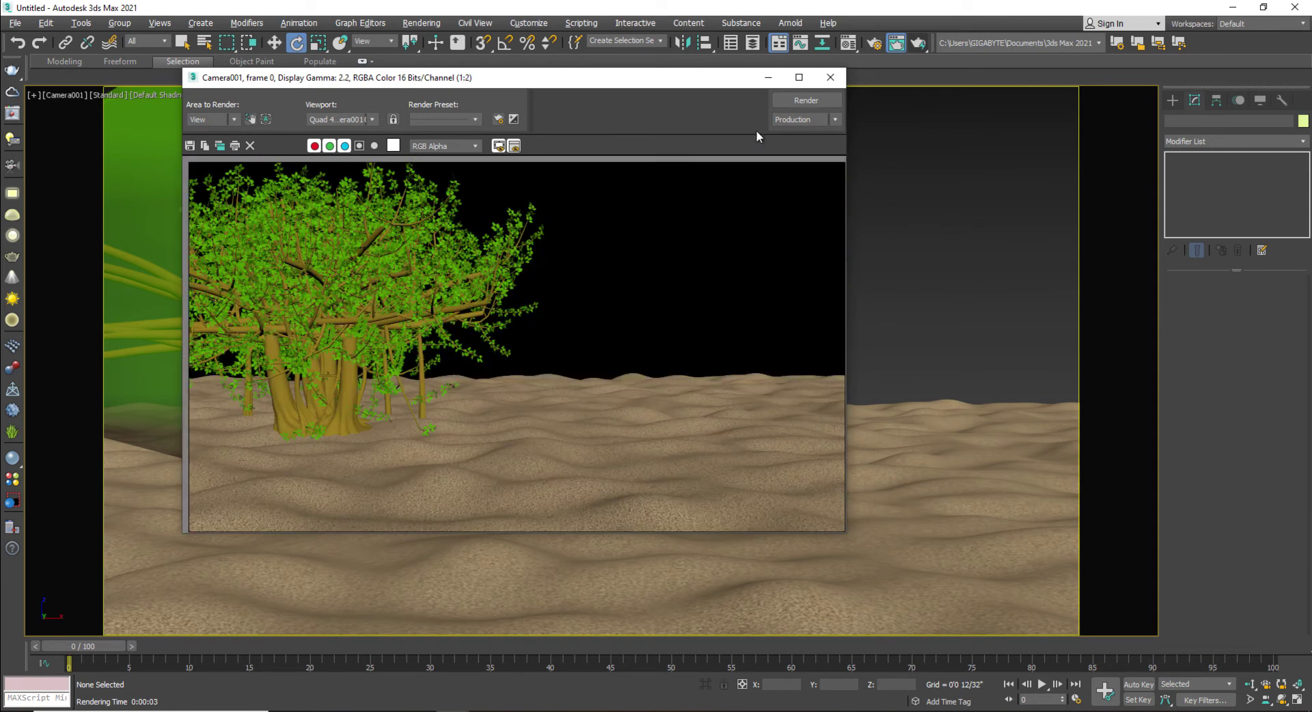
left_click(768, 78)
left_click(410, 284)
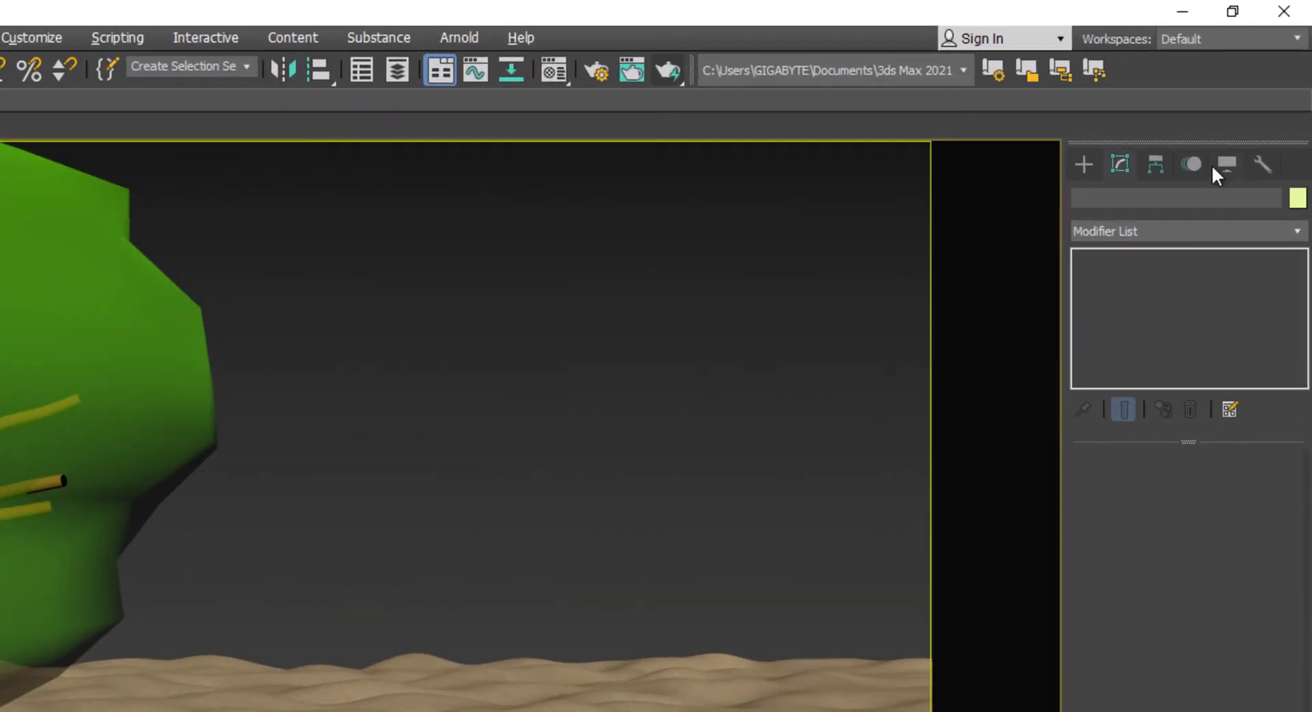
Create a Standard Target Direct light in the Front view, placed high beside the banyan tree and aimed at its canopy
left_click(1084, 164)
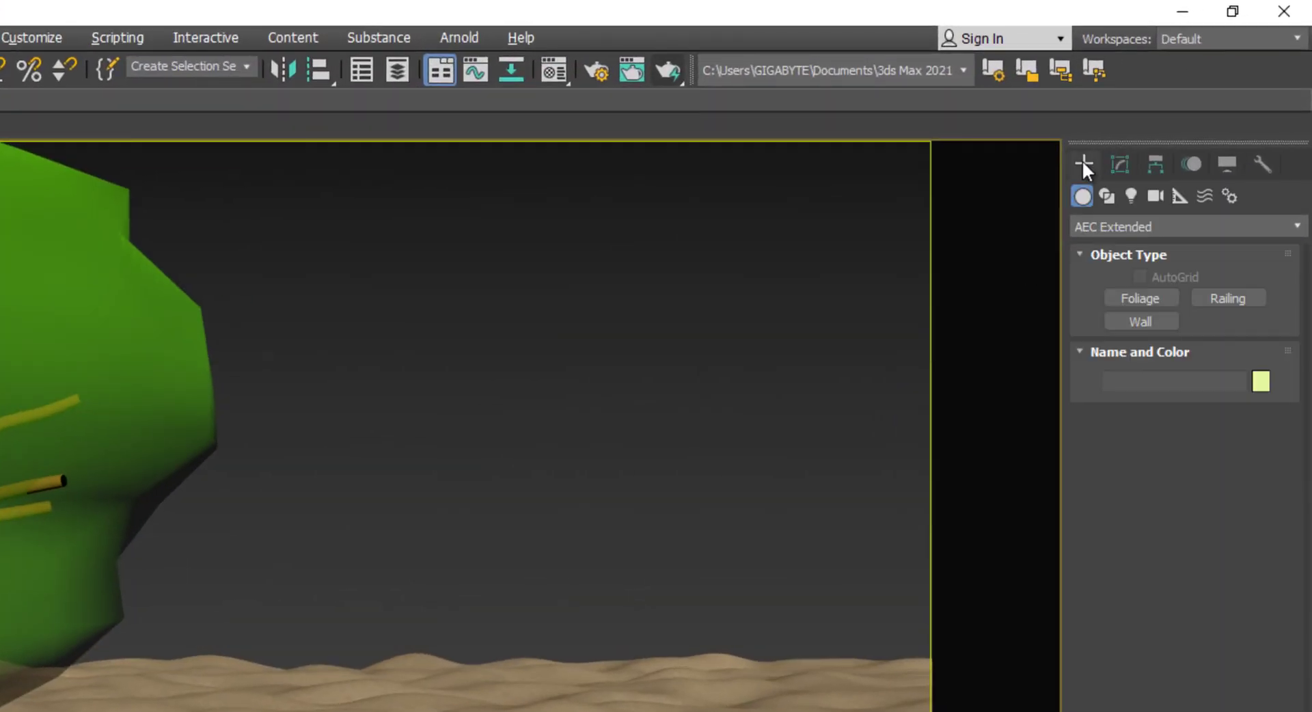
left_click(1132, 197)
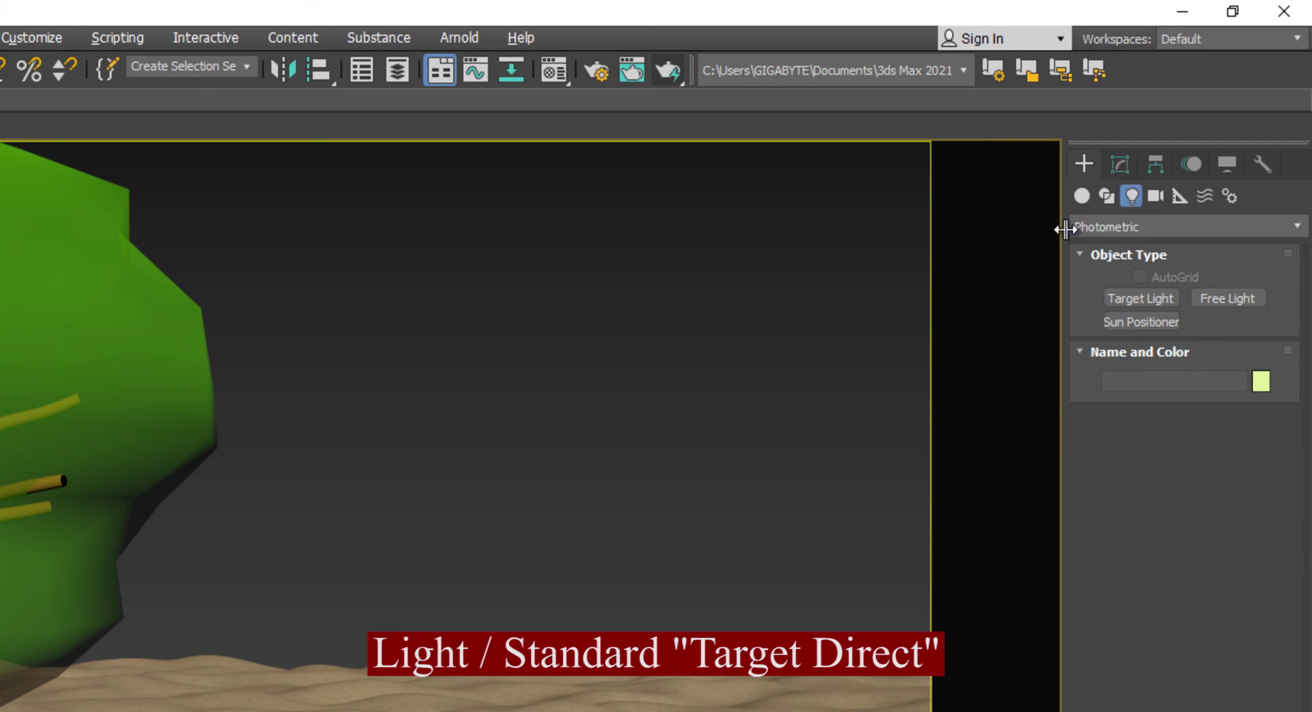
left_click(1102, 228)
left_click(1085, 268)
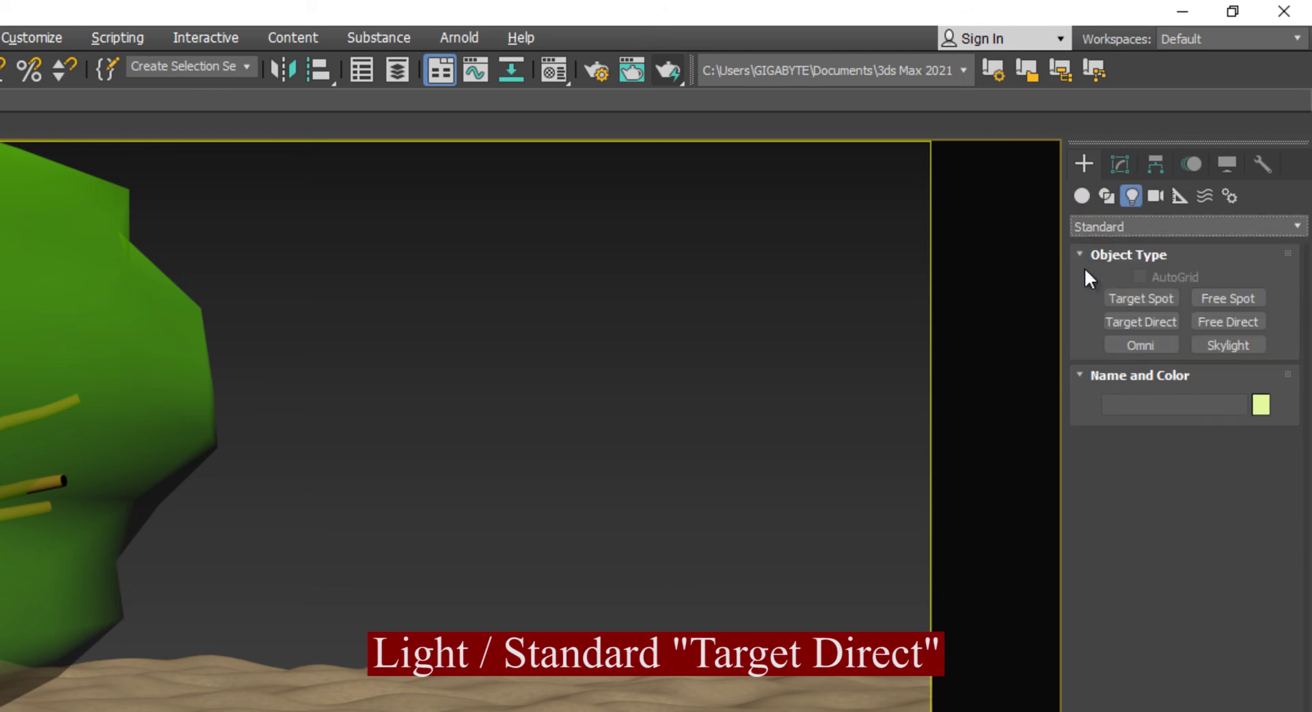
left_click(1140, 322)
key("alt+w")
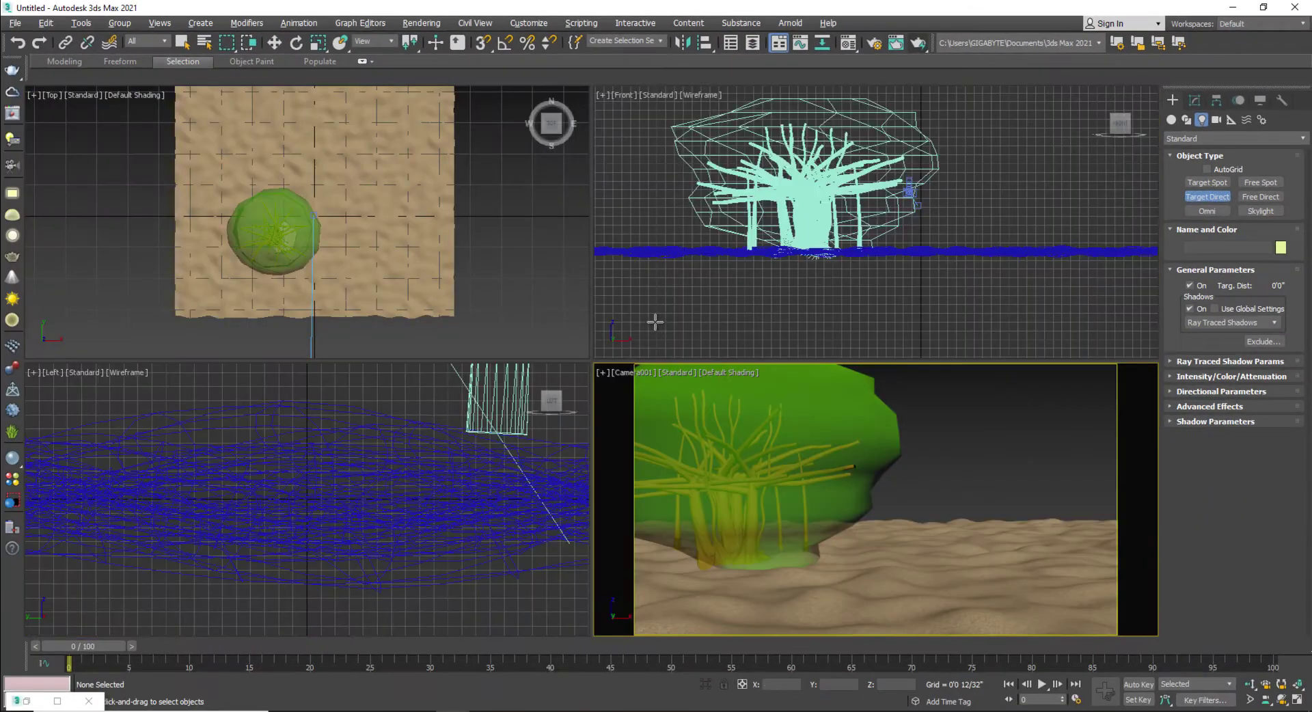
scroll(824, 213, "down", 10)
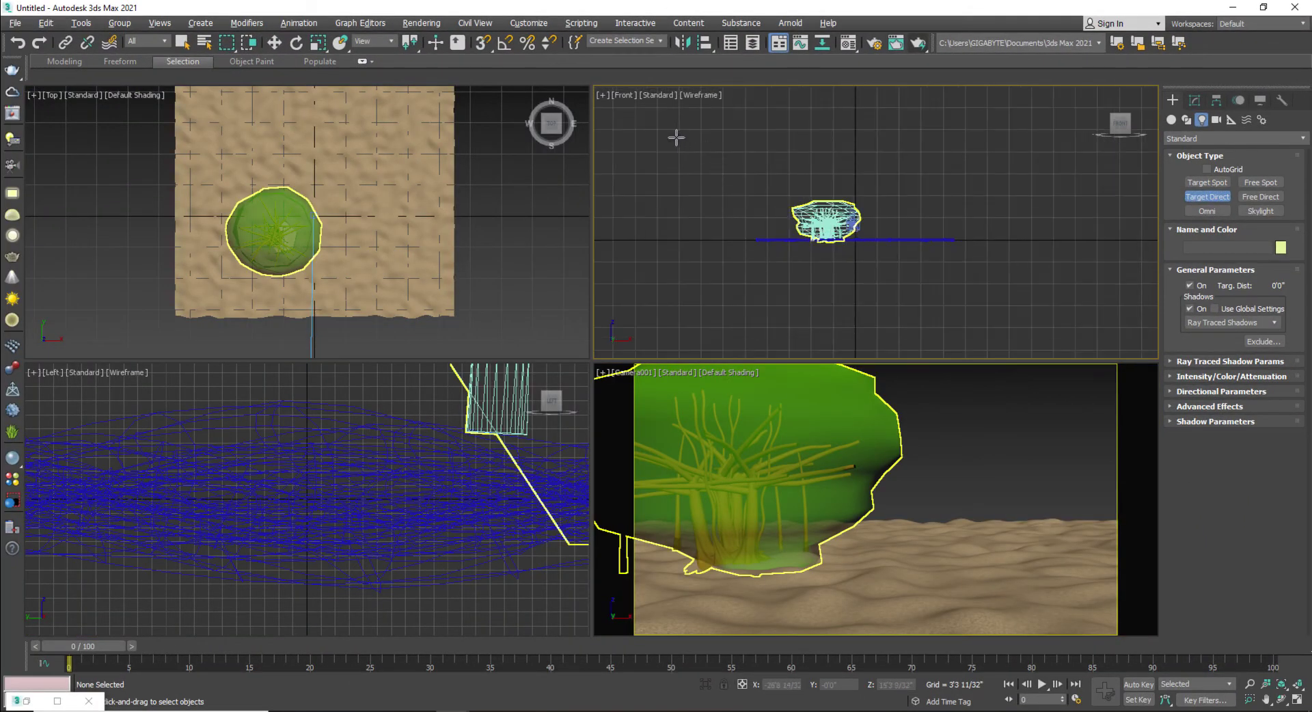
left_click_drag(676, 138, 828, 222)
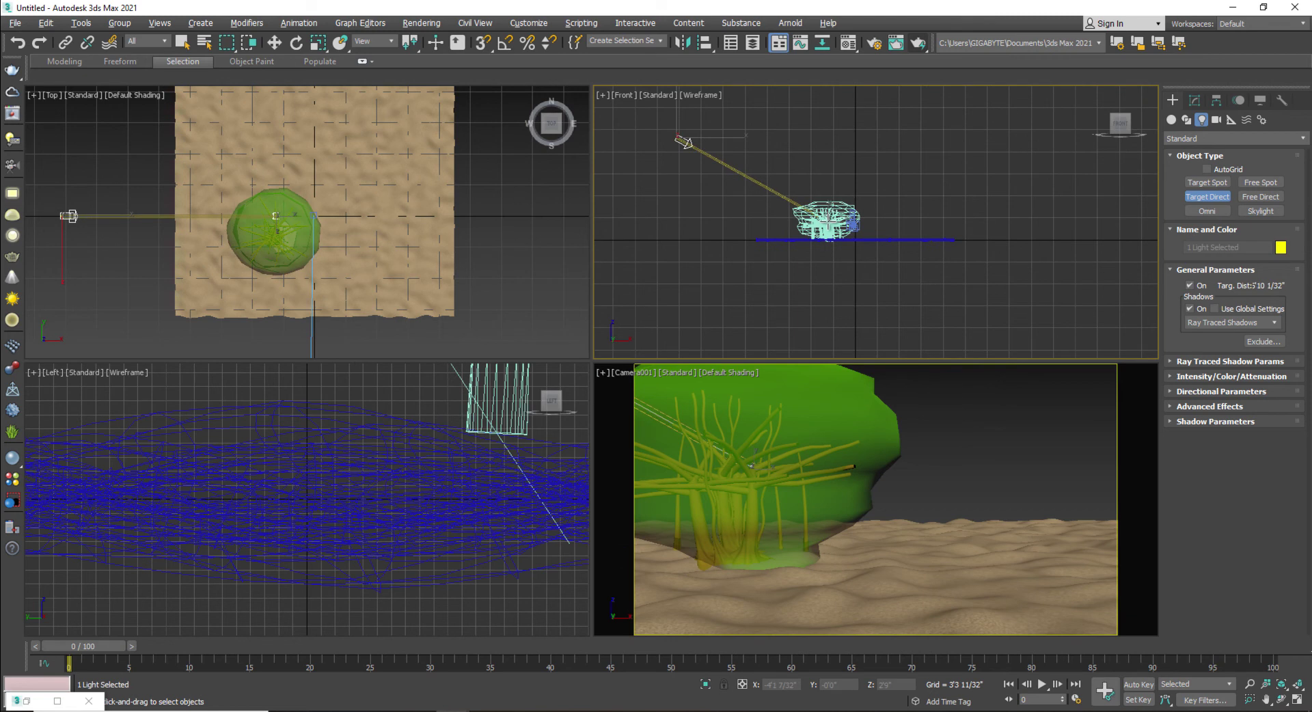
Restrict selection to Lights and move the directional light's target in the Top view onto the middle of the tree
right_click(214, 210)
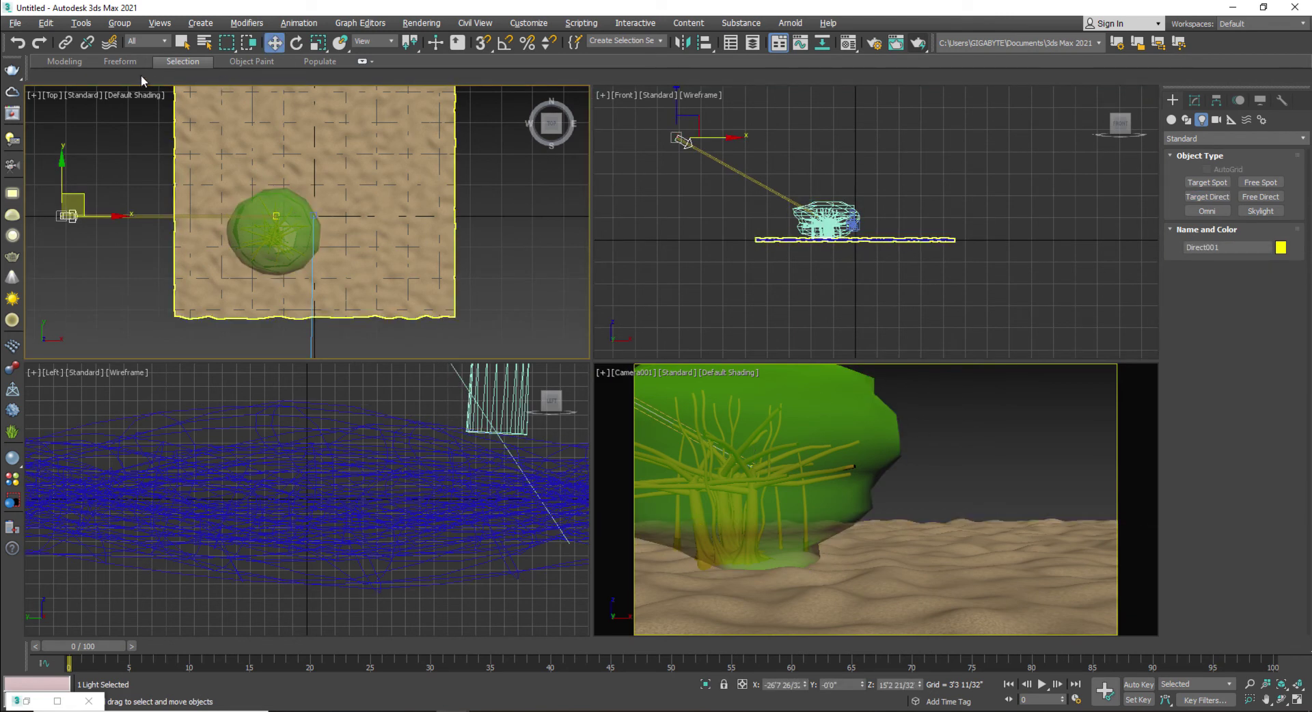
left_click(279, 218)
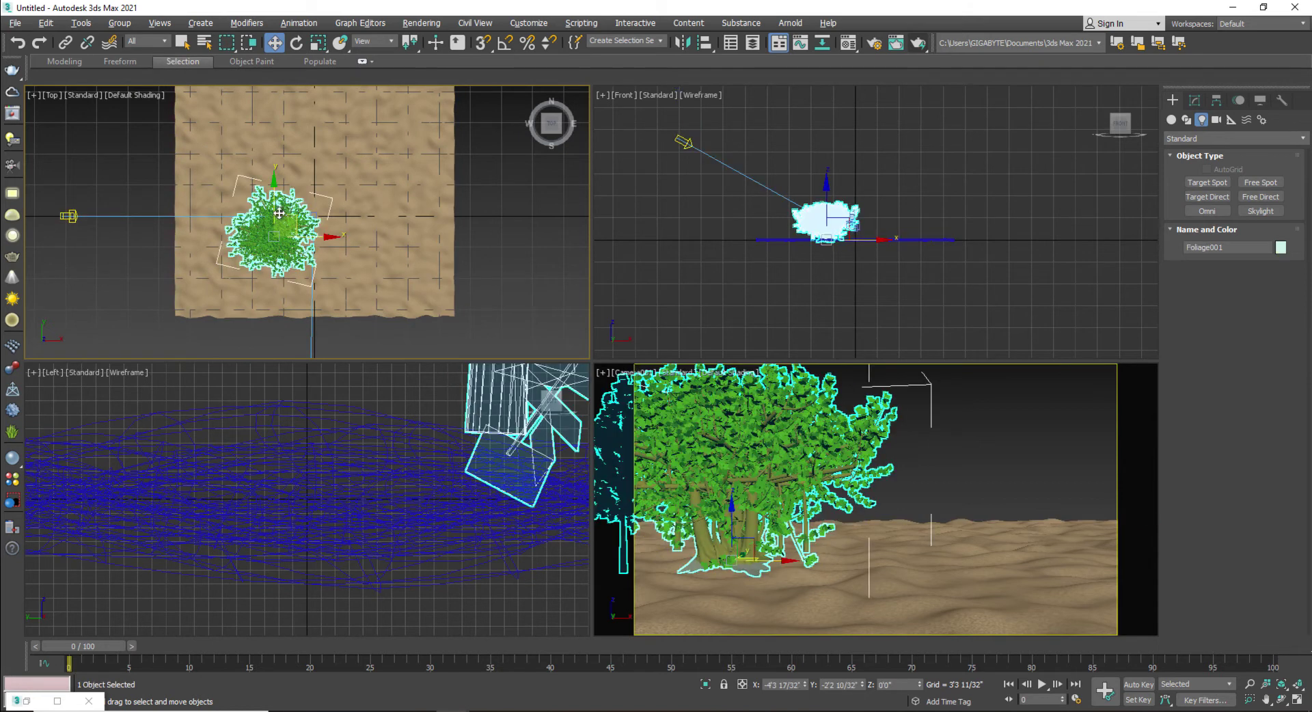
scroll(277, 217, "up", 5)
scroll(270, 214, "down", 6)
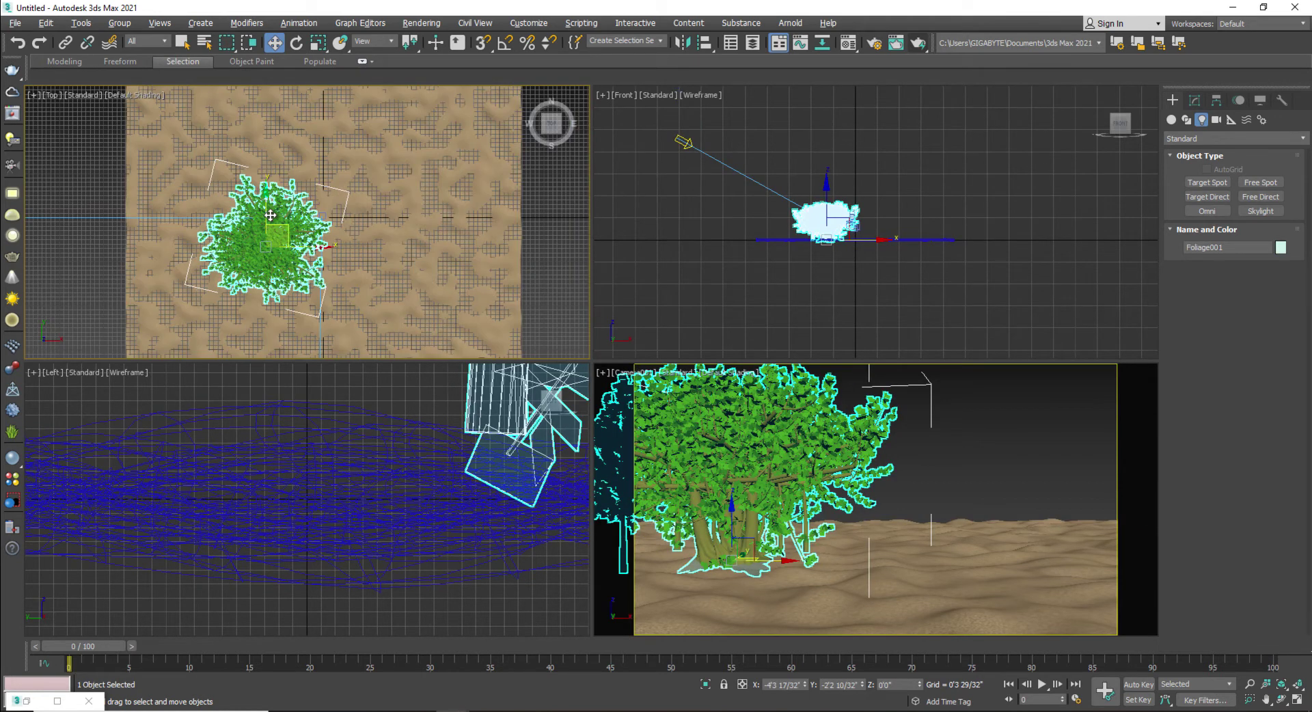
left_click(146, 41)
left_click(136, 80)
left_click(267, 196)
left_click_drag(267, 195, 270, 212)
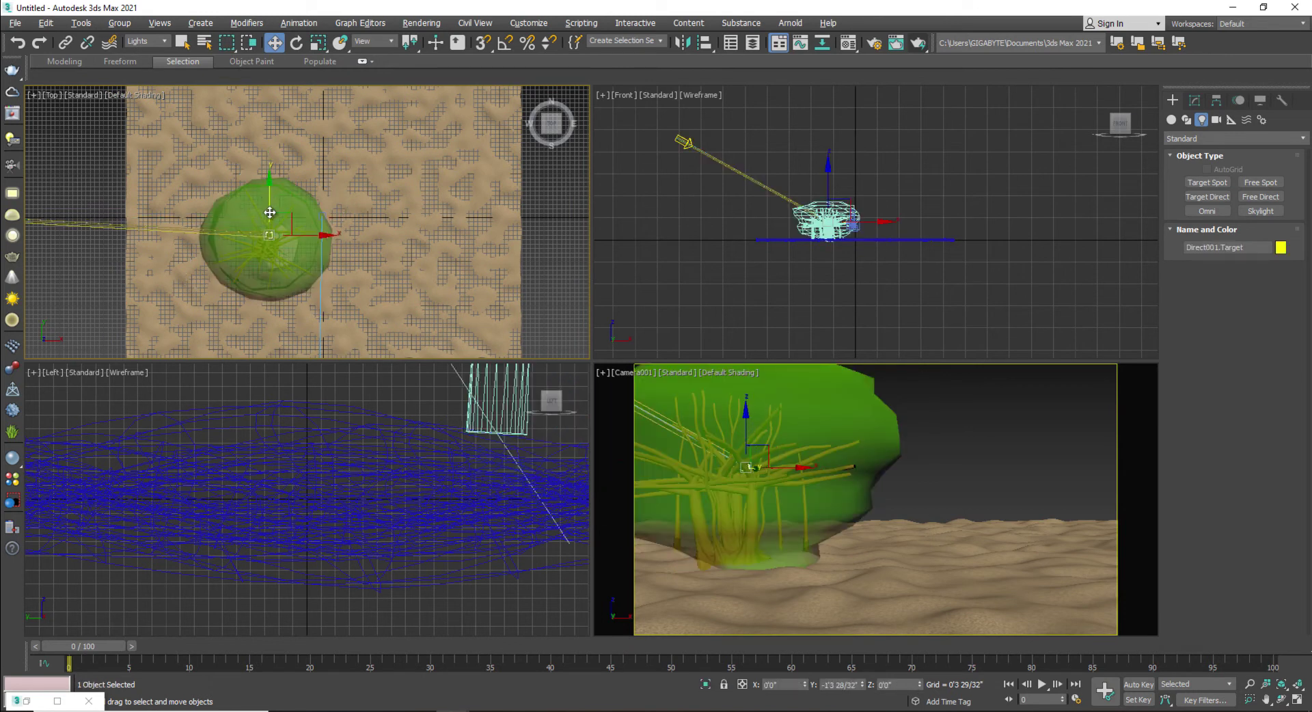
Select the directional light source and lower it in the Front view to a height of about 12 feet
scroll(420, 217, "down", 5)
left_click(264, 217)
left_click(687, 123)
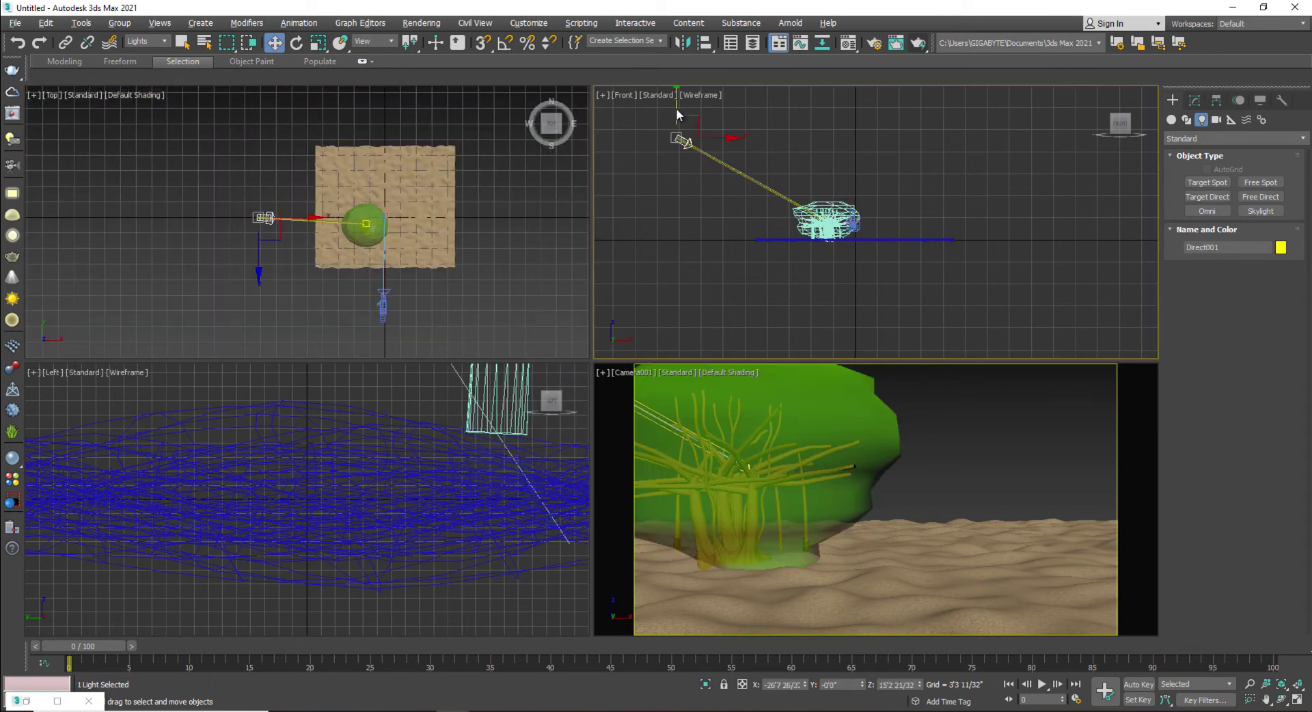
left_click_drag(696, 122, 692, 144)
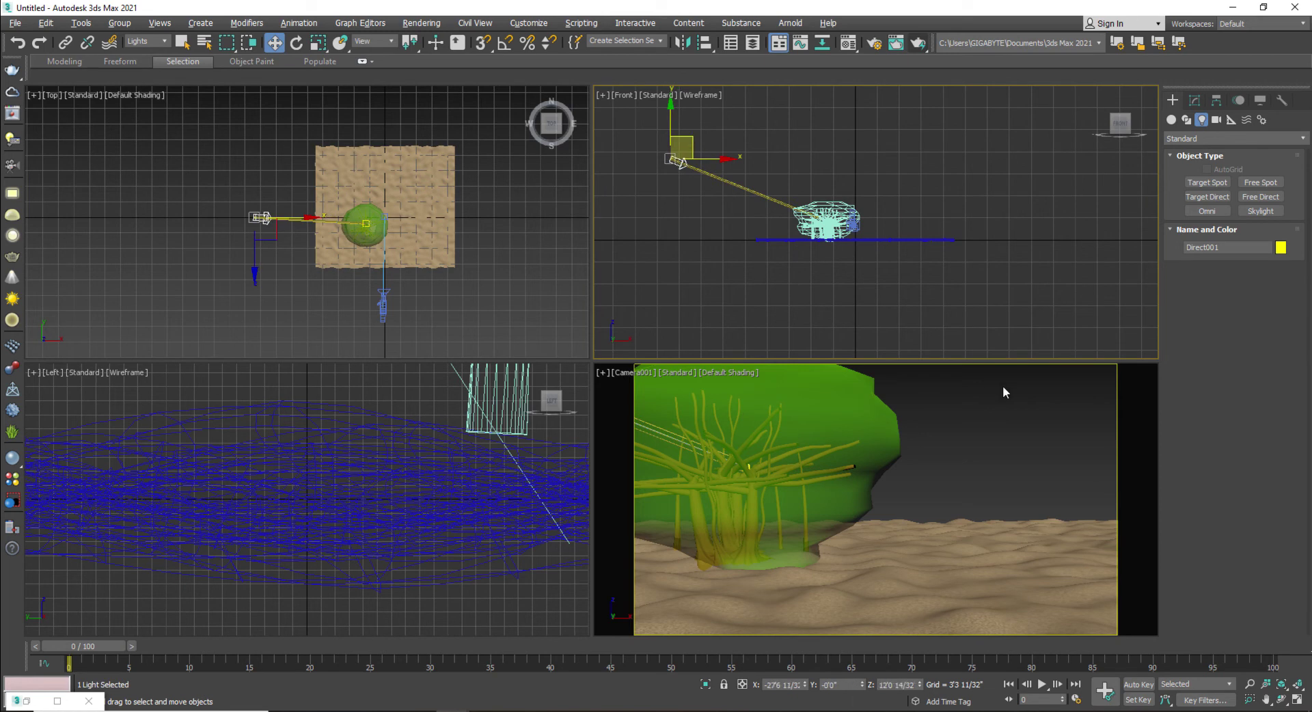
Render the camera view to check the directional light's effect, and close the render
left_click(998, 410)
key("shift+q")
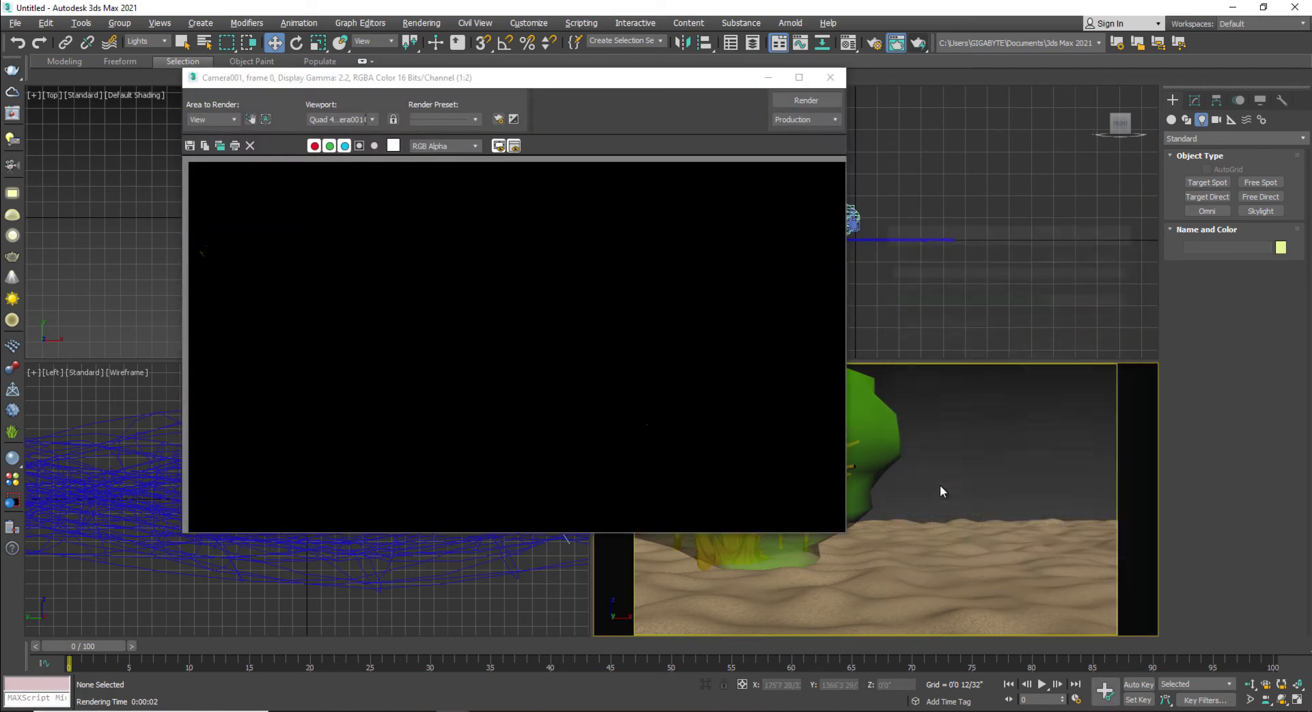
left_click(831, 77)
Select the directional light again and switch the camera viewport to High Quality display
left_click(677, 163)
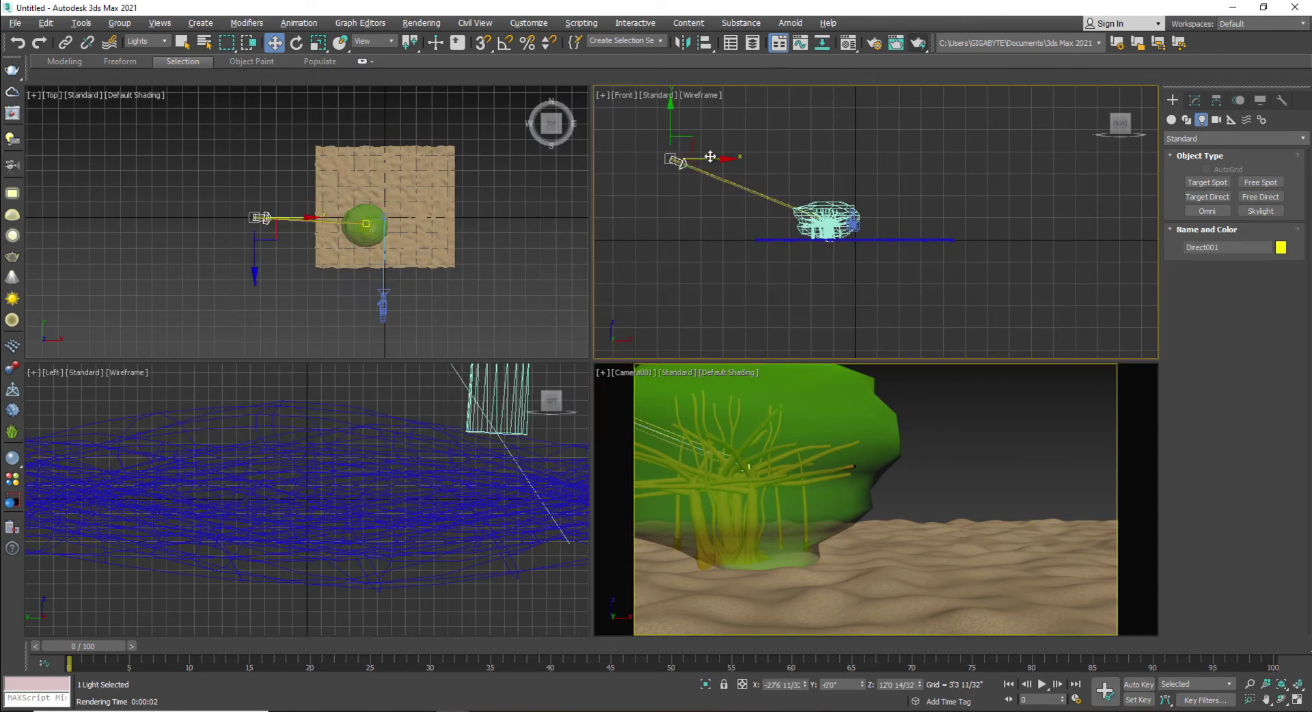
left_click(684, 373)
left_click(711, 421)
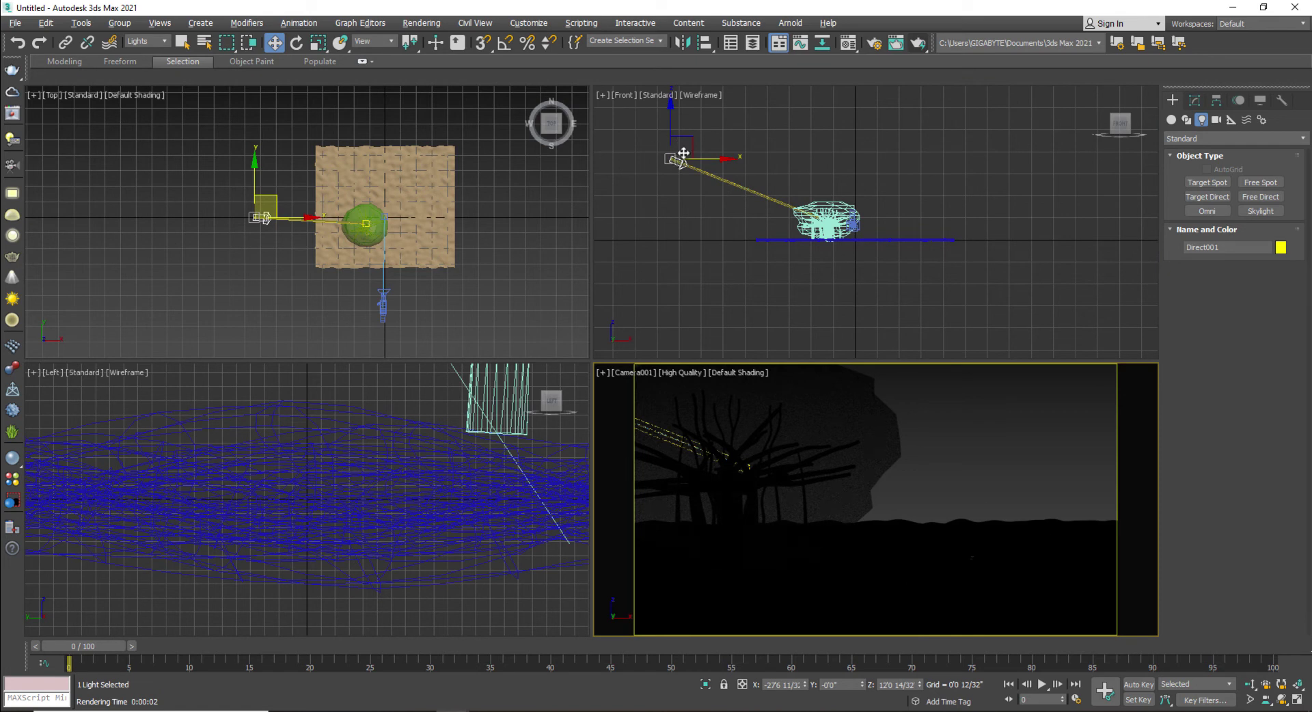
Widen the directional light's hotspot to about 1'8 28/32" and its falloff to about 6'5 17/32"
left_click(1195, 102)
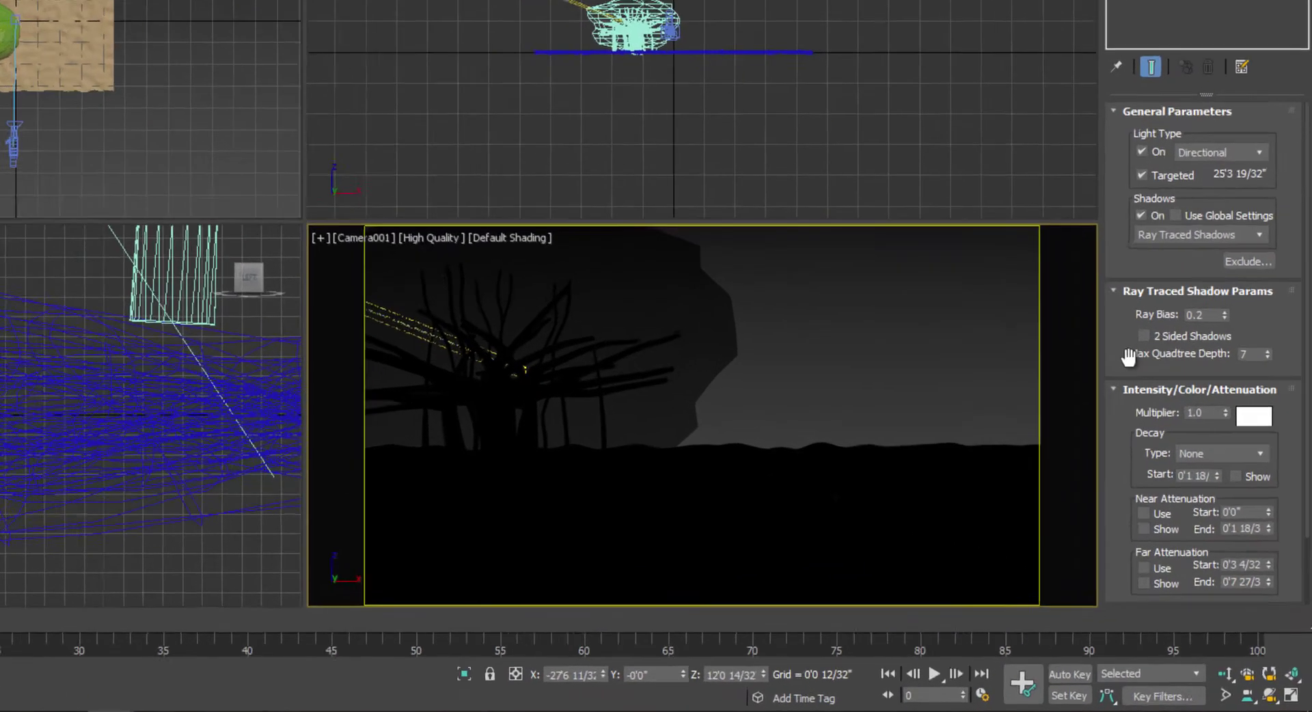
scroll(1168, 355, "down", 2)
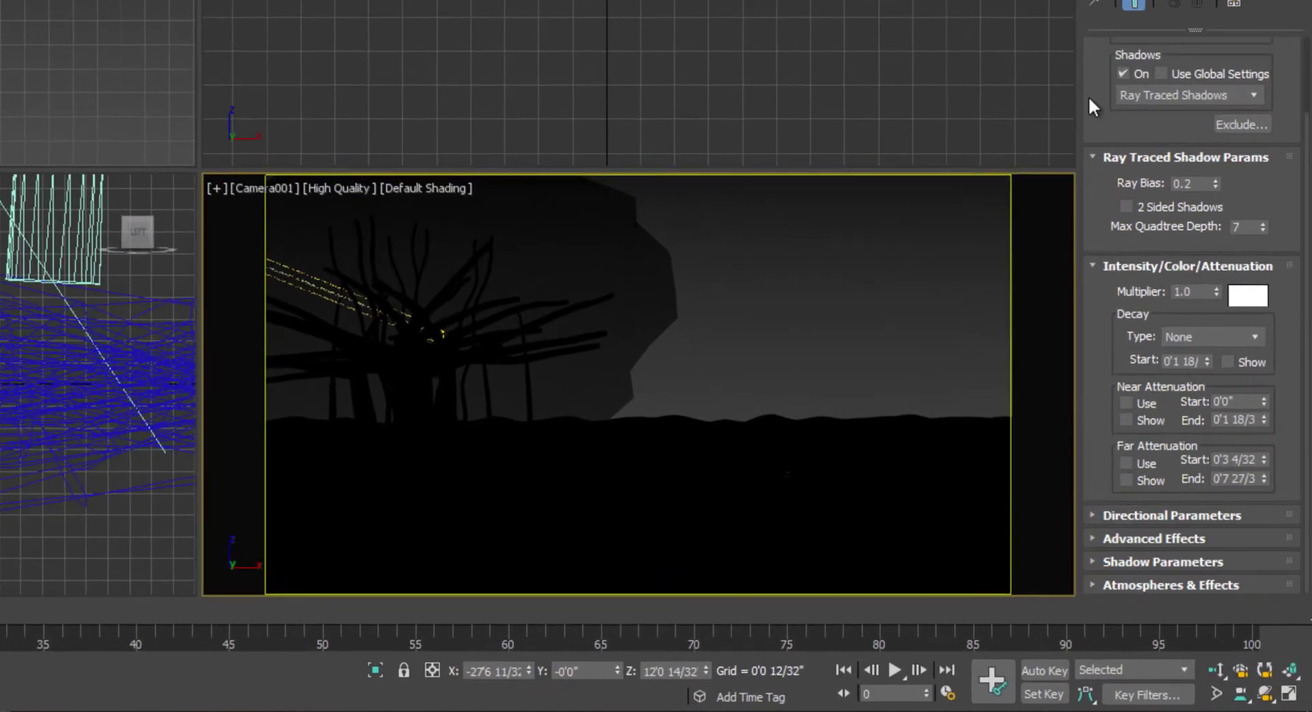
left_click(1156, 517)
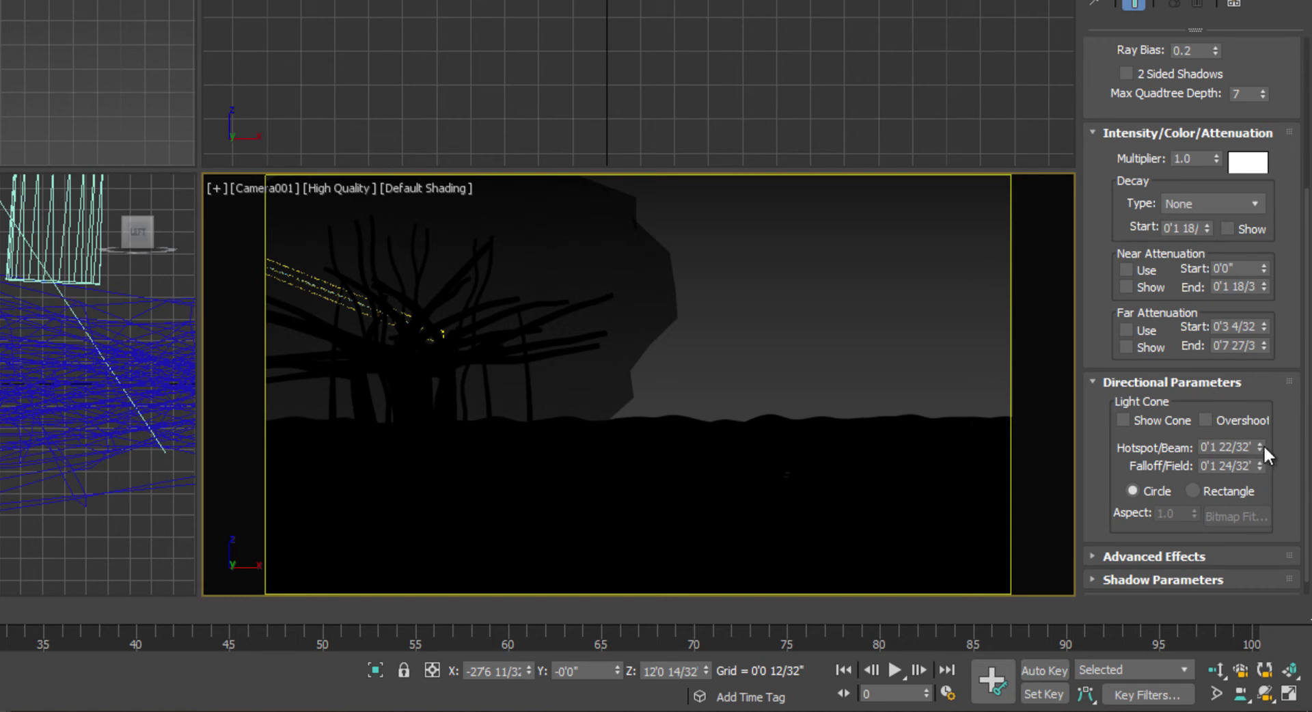
left_click_drag(1264, 445, 1209, 20)
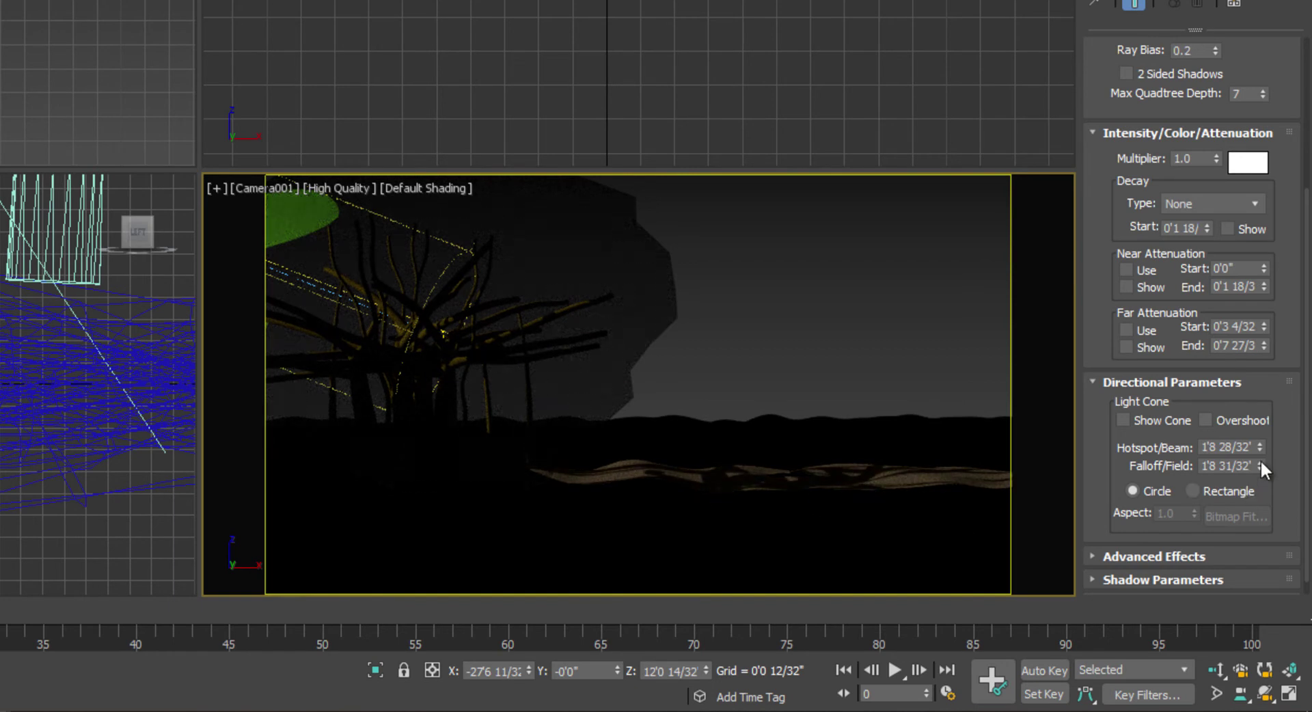
left_click_drag(1261, 465, 1147, 24)
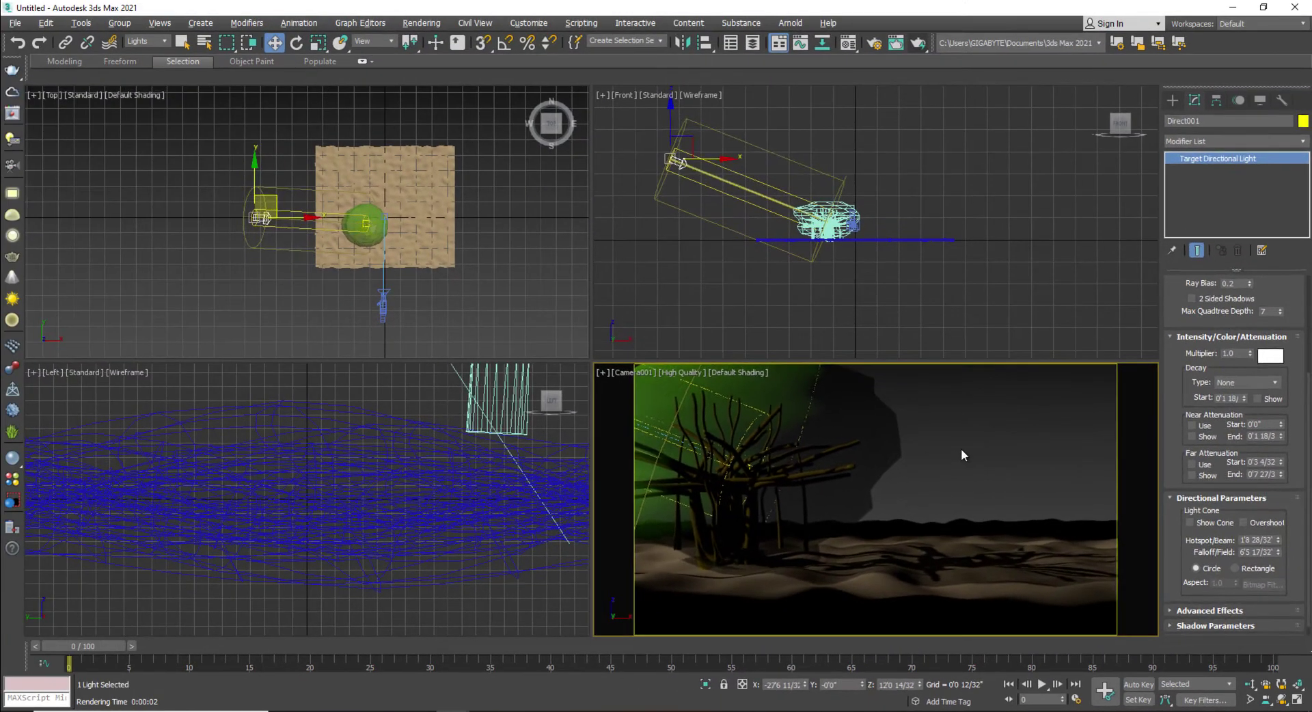
Deselect the light, render the camera view to check the wider light cone, and minimize the render window
left_click(769, 306)
key("shift+q")
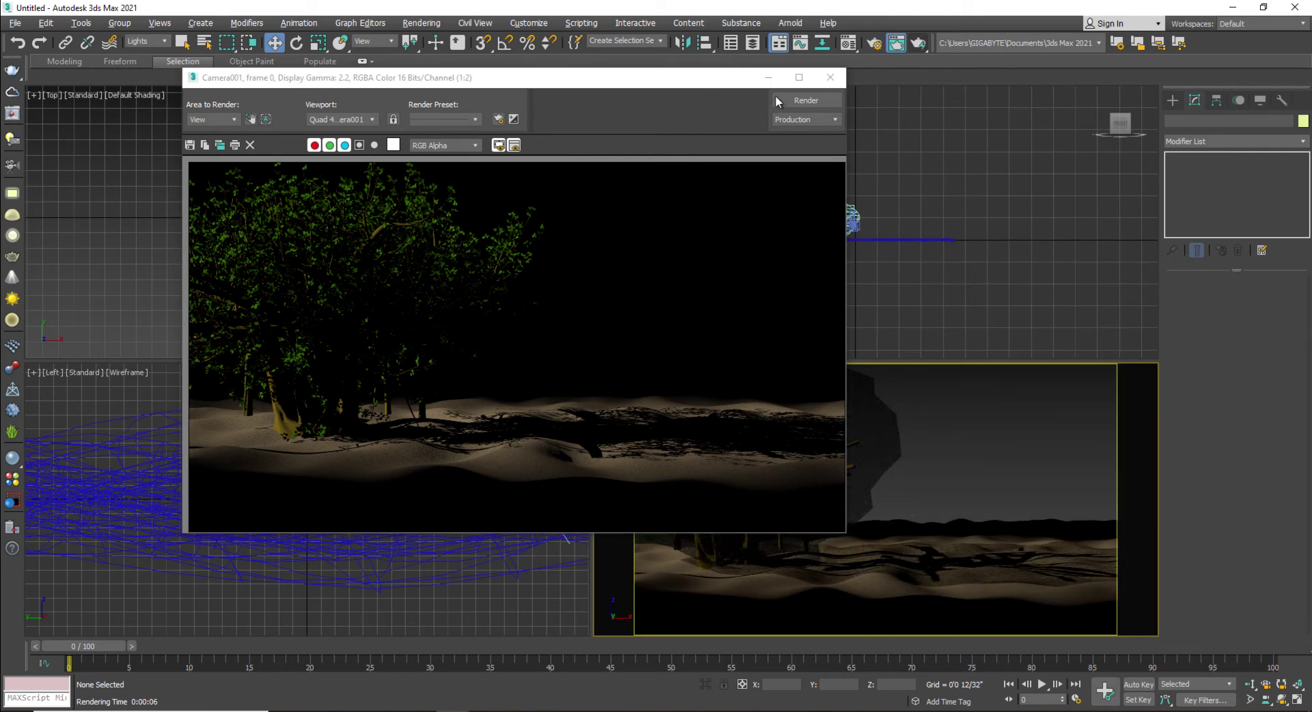
left_click(769, 78)
Set the directional light's falloff first to 20', finally to about 9'8 25/32", and its hotspot to about 1'4 20/32"
left_click(678, 162)
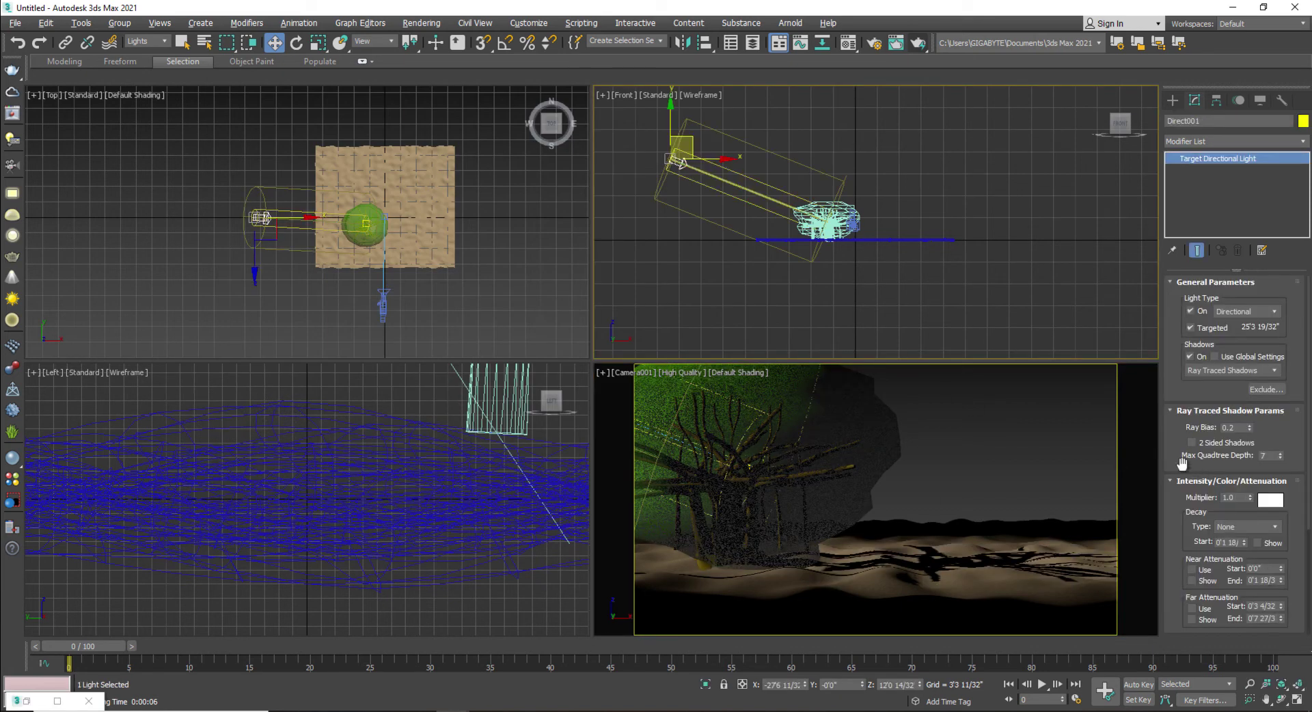
scroll(1182, 454, "down", 3)
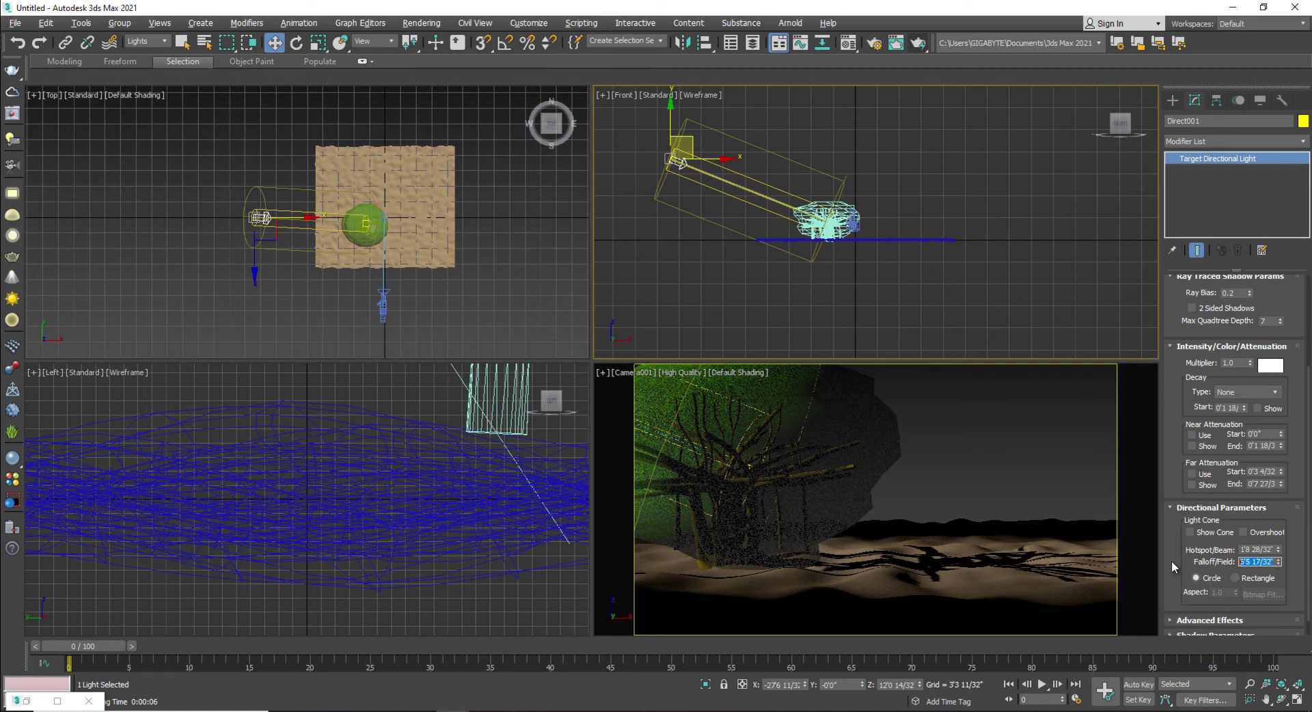
type("20")
key("Return")
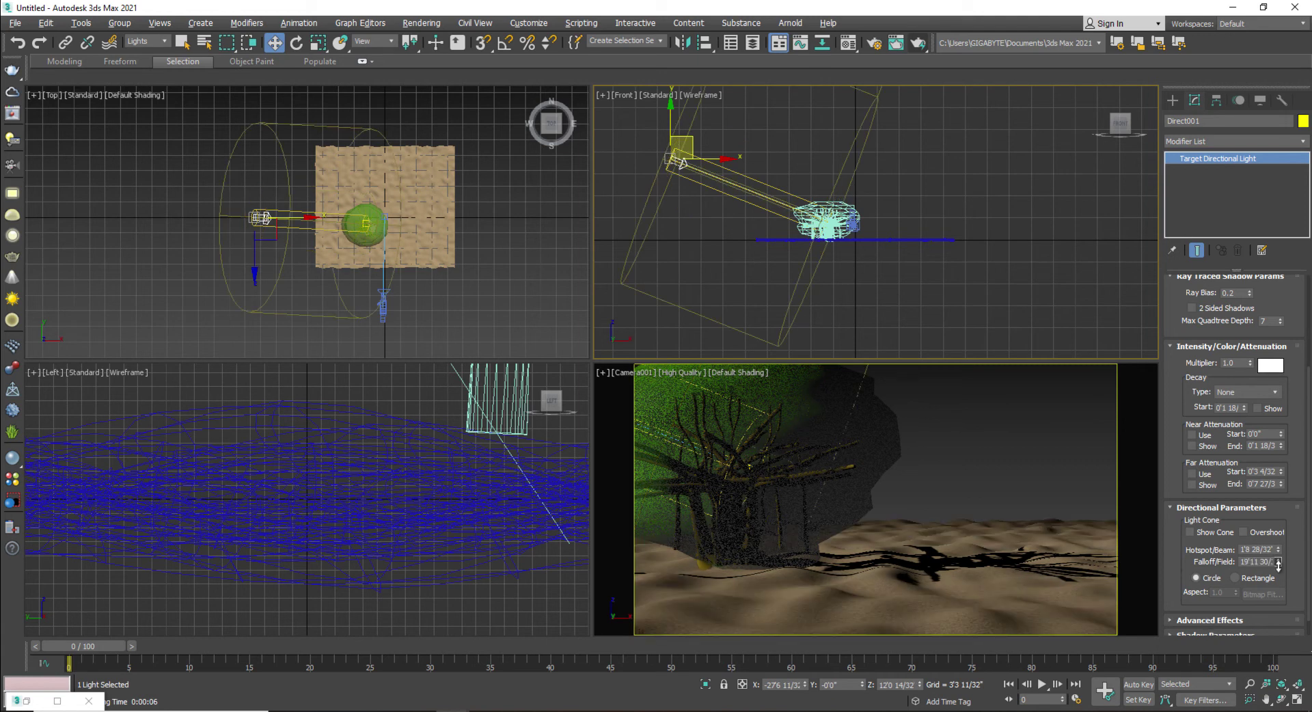
left_click_drag(1278, 600, 163, 511)
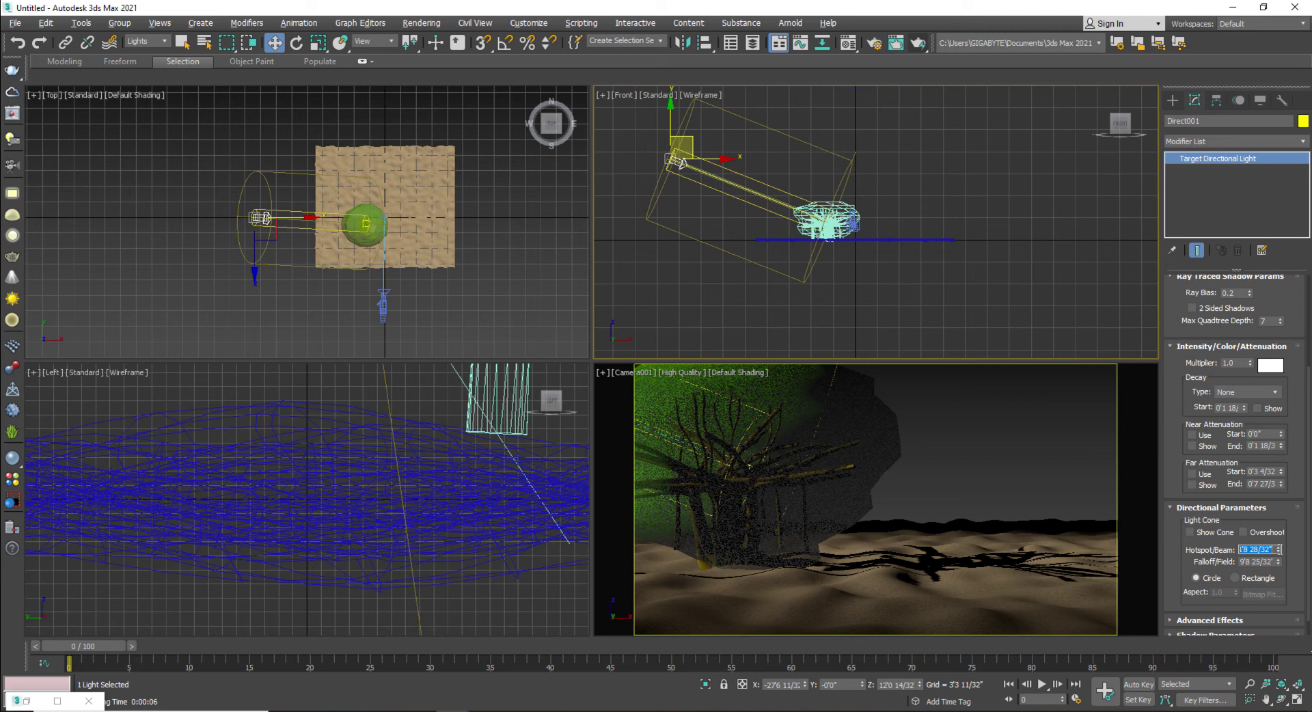
left_click_drag(1278, 539, 1282, 626)
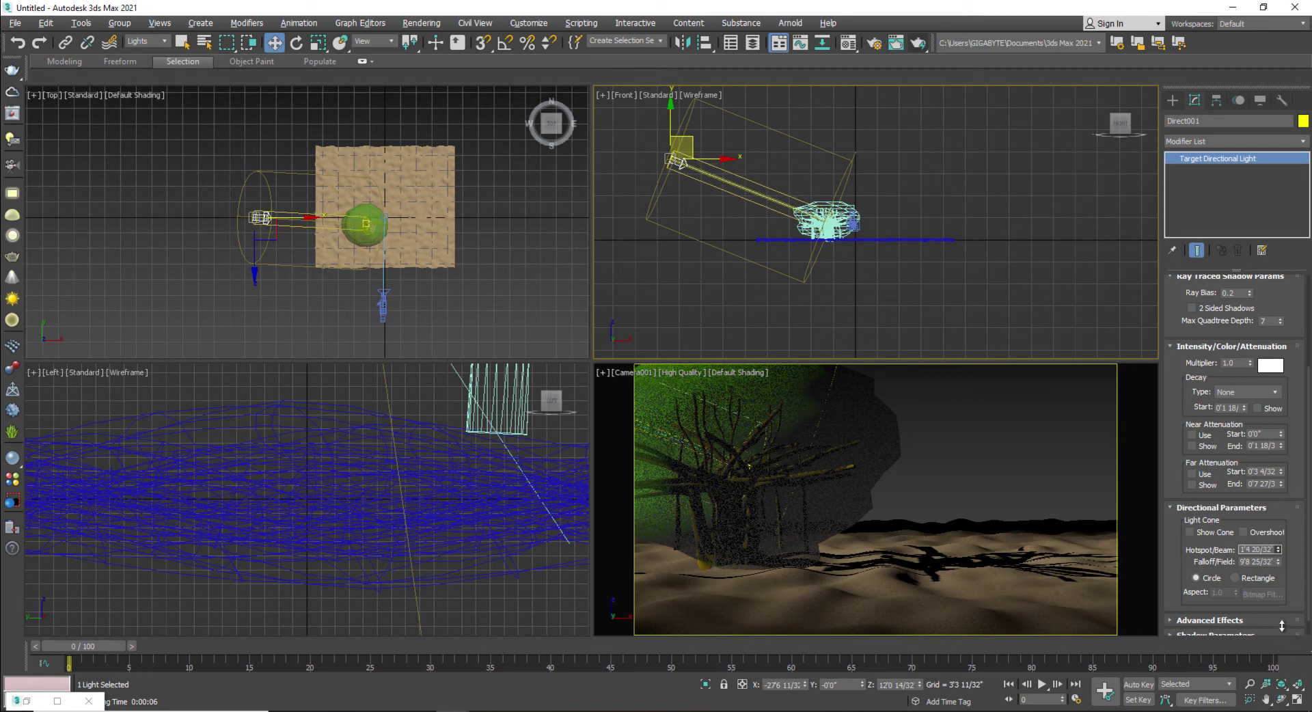
Render the camera view to review the shadows and lit ground with the adjusted cone, and minimize the render window
left_click(962, 564)
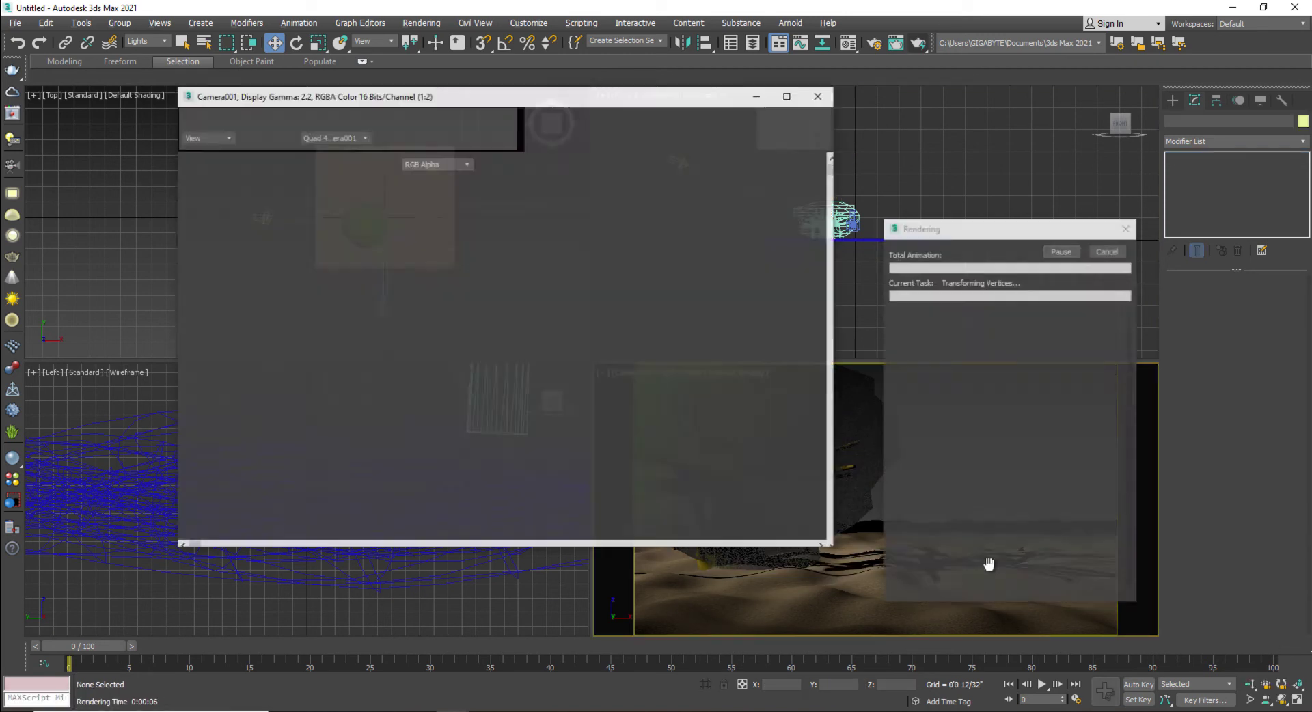
key("shift+q")
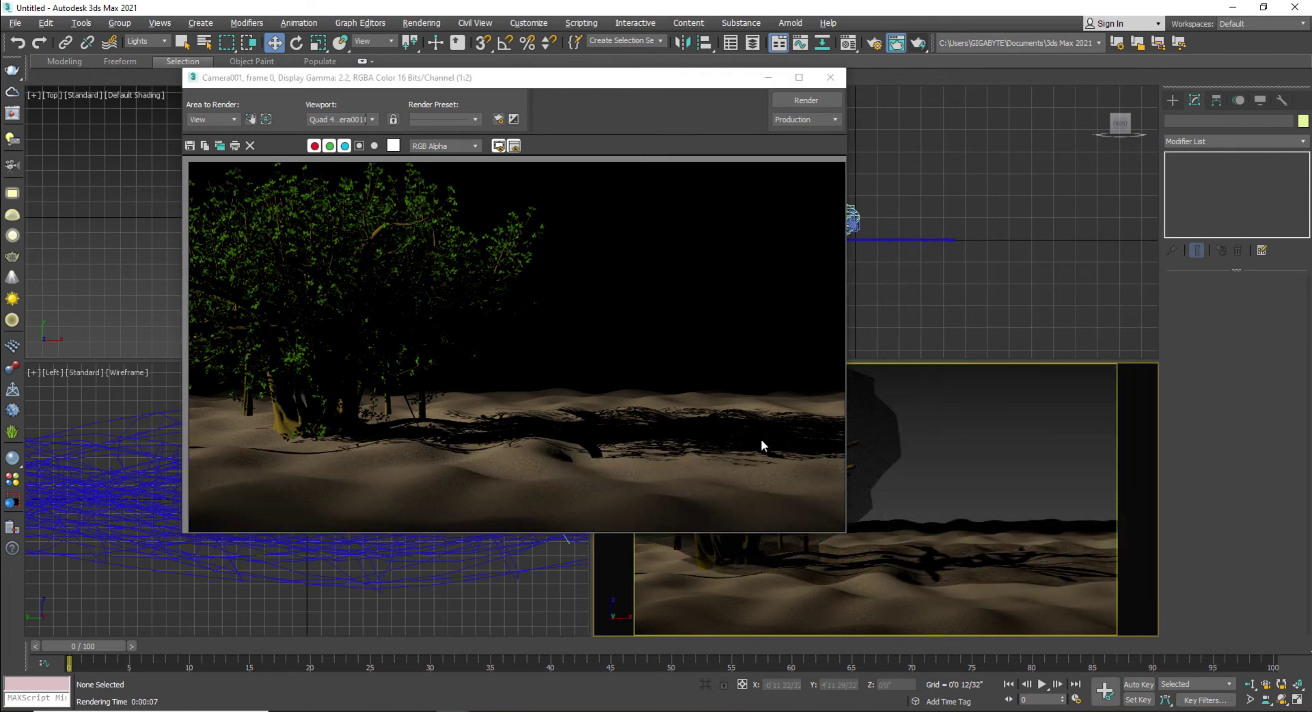
left_click(768, 80)
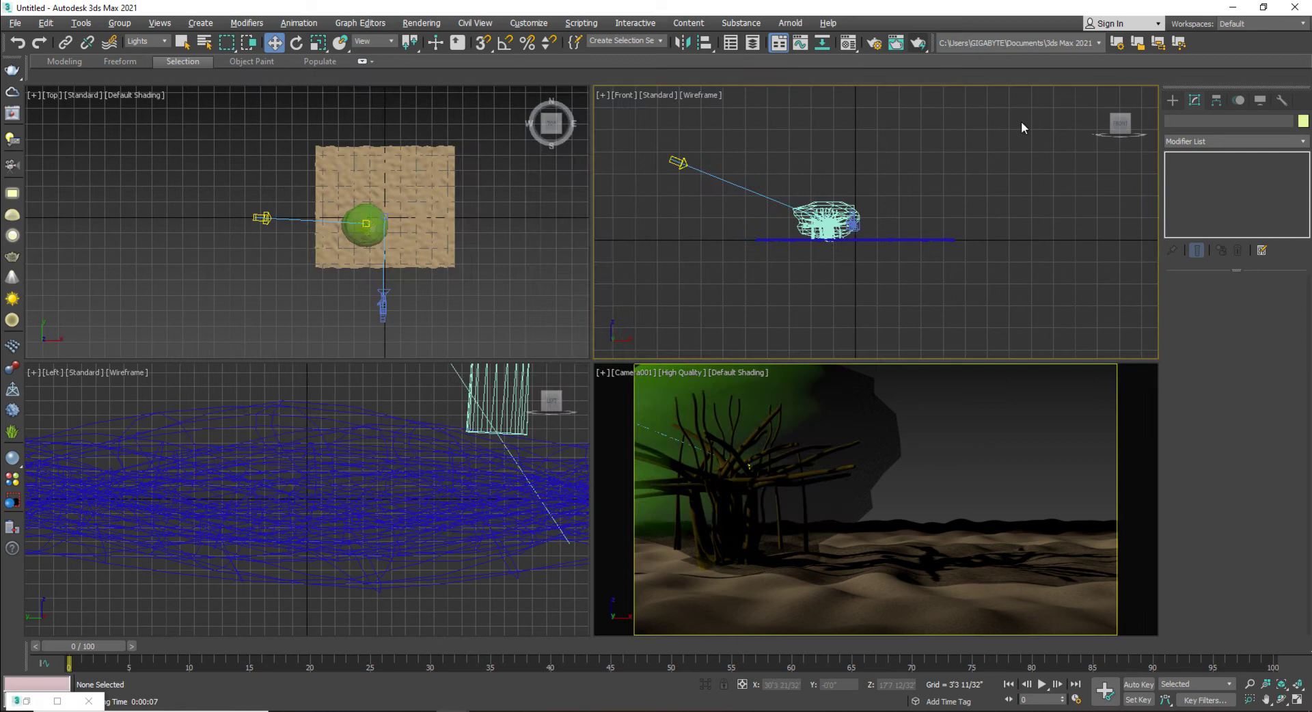
Reset the selection filter to All and select the banyan tree in the Top view
left_click(362, 246)
left_click(146, 41)
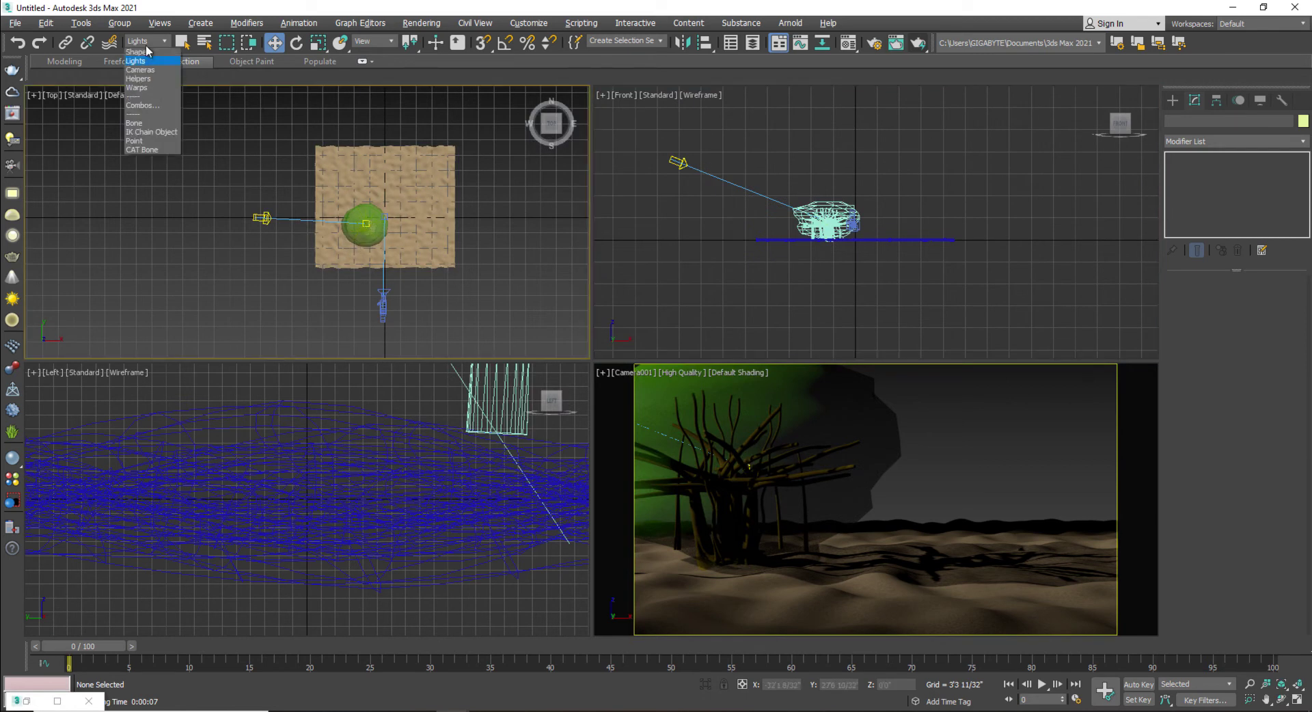
left_click(140, 53)
left_click(361, 218)
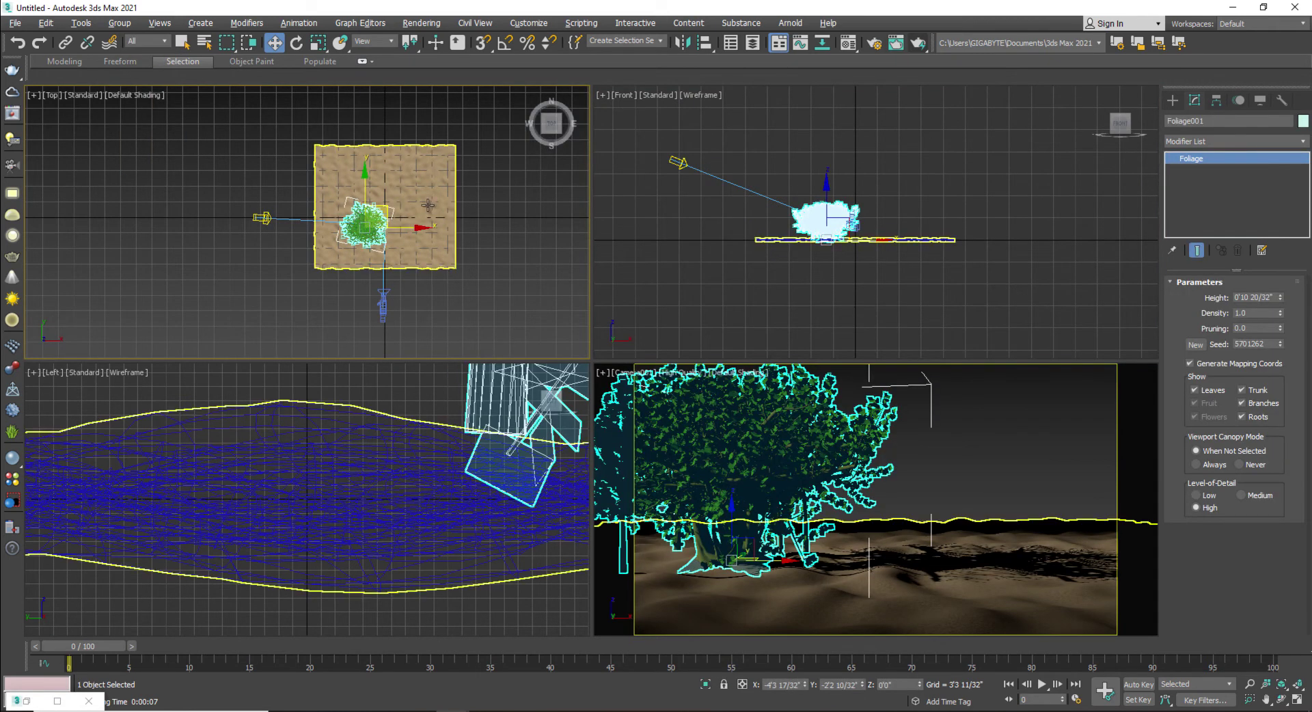
scroll(400, 231, "up", 4)
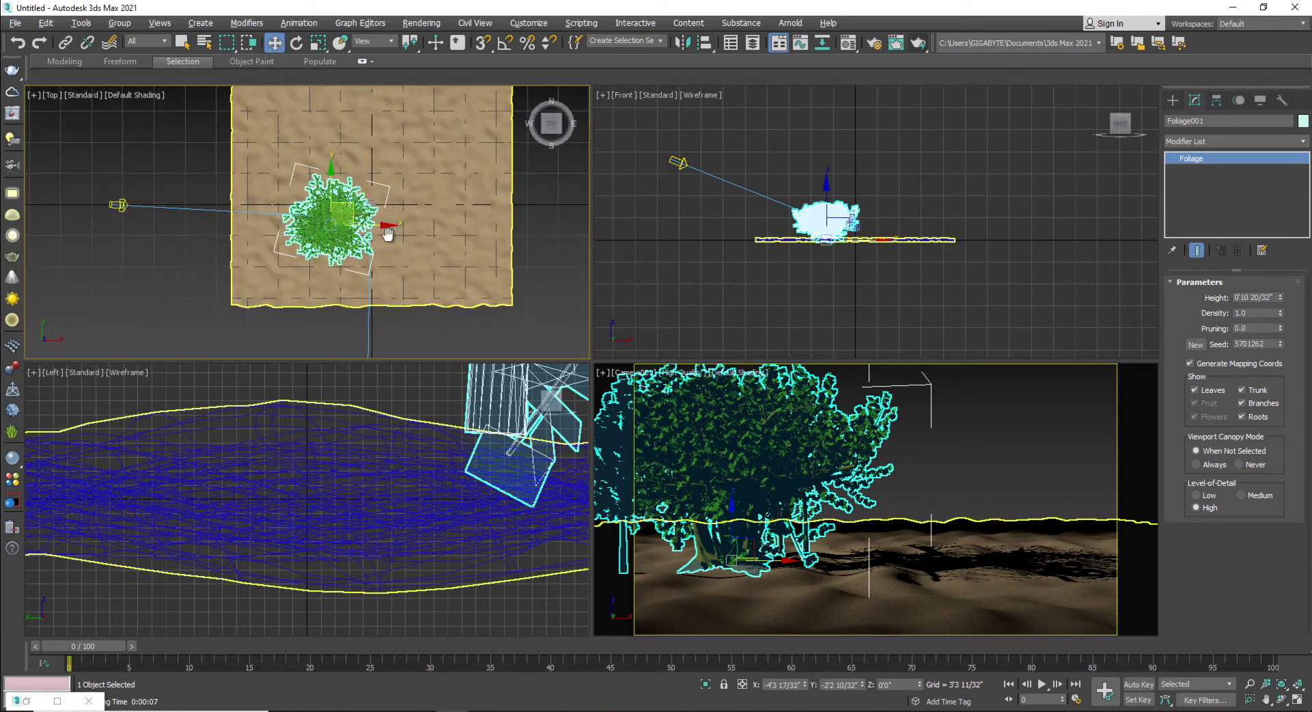
Copy the banyan tree to the far right area of the ground and scale the copy down
left_click_drag(299, 201, 450, 188)
left_click(659, 420)
scroll(930, 241, "up", 5)
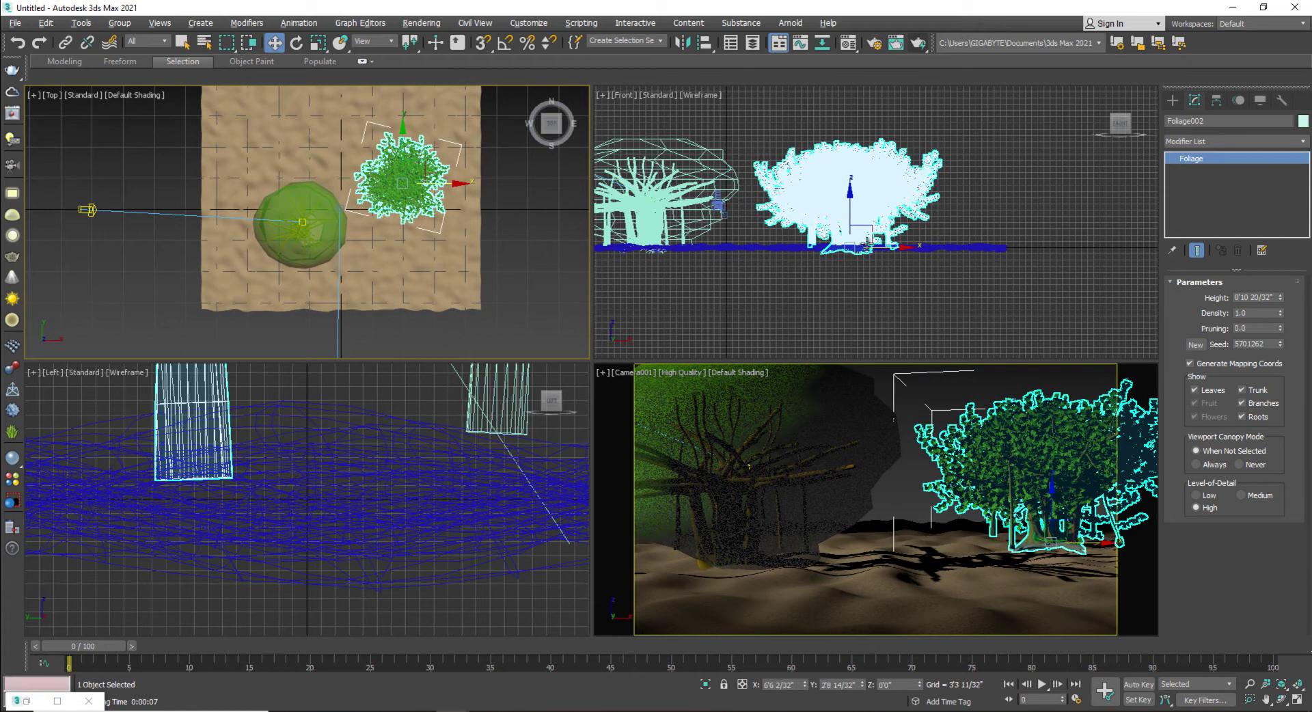
left_click(318, 43)
mouse_move(851, 237)
left_mouse_down()
mouse_move(844, 352)
mouse_move(849, 227)
left_mouse_up()
key("w")
Duplicate the small banyan tree once as a copy, overlapping it on its right side, and deselect it
scroll(420, 185, "up", 4)
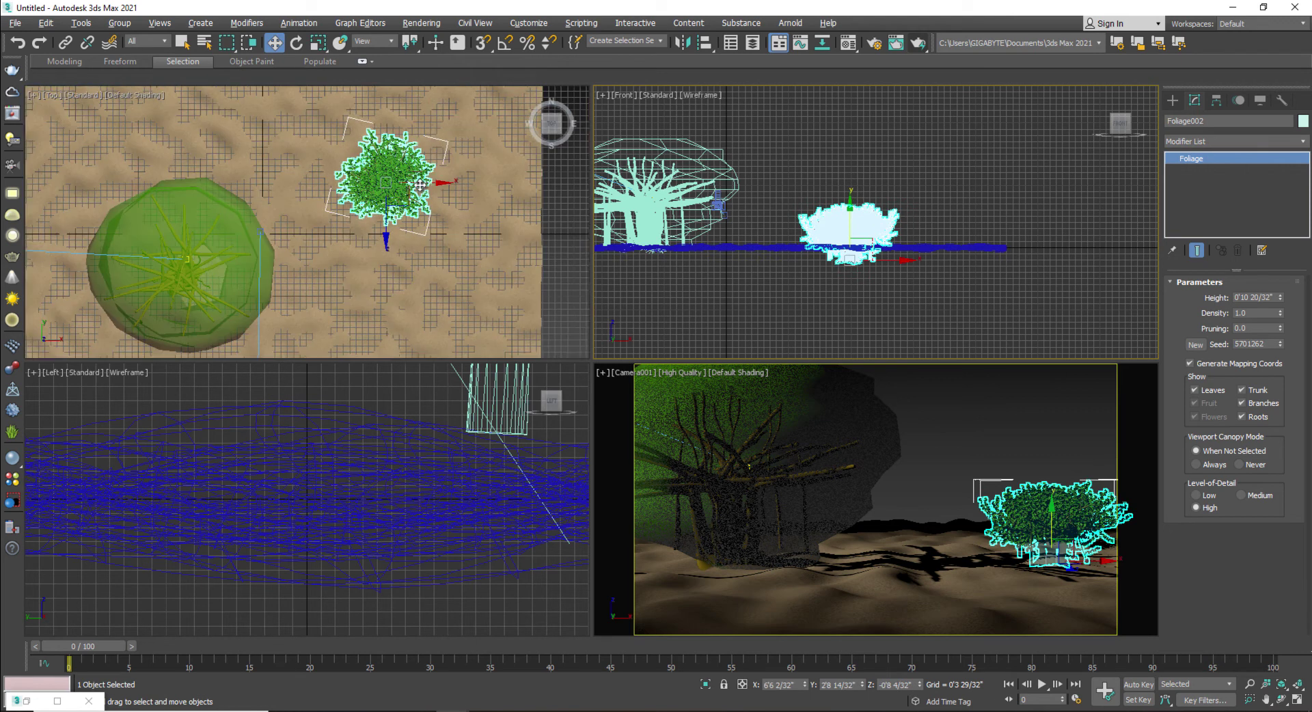
left_click_drag(420, 185, 480, 190, "shift")
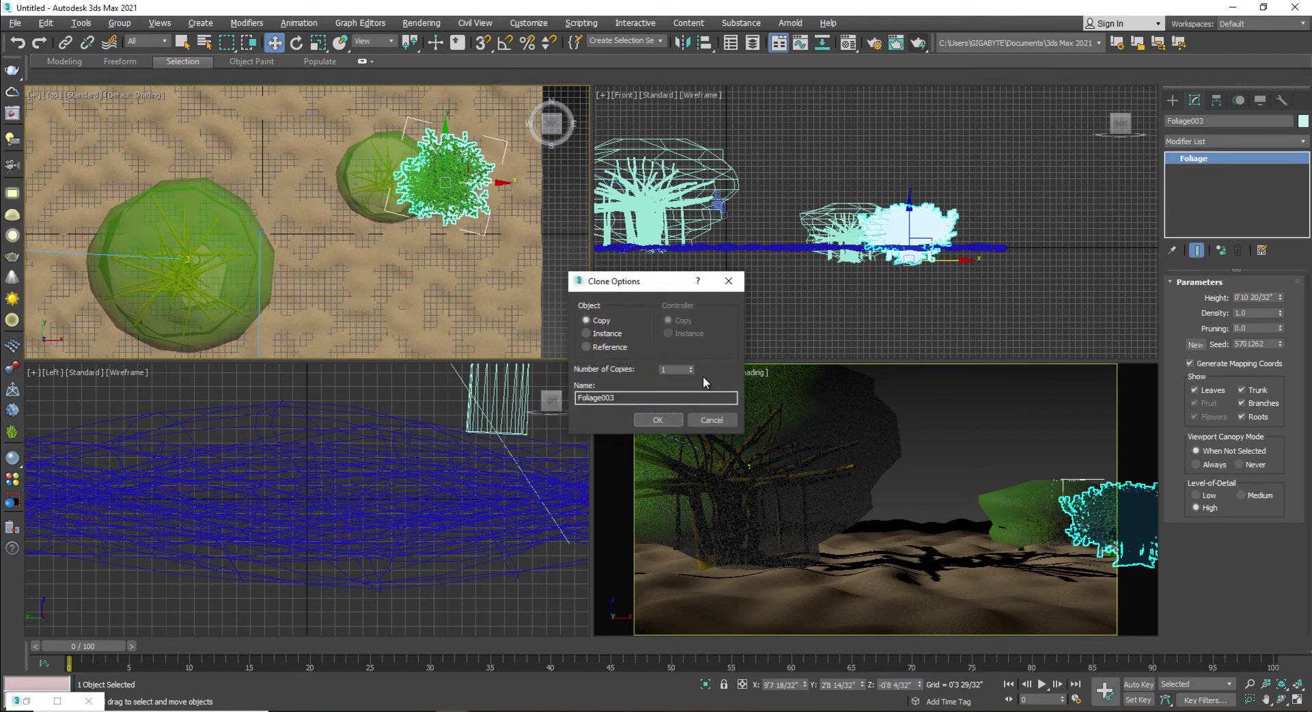
left_click(673, 423)
left_click(1020, 402)
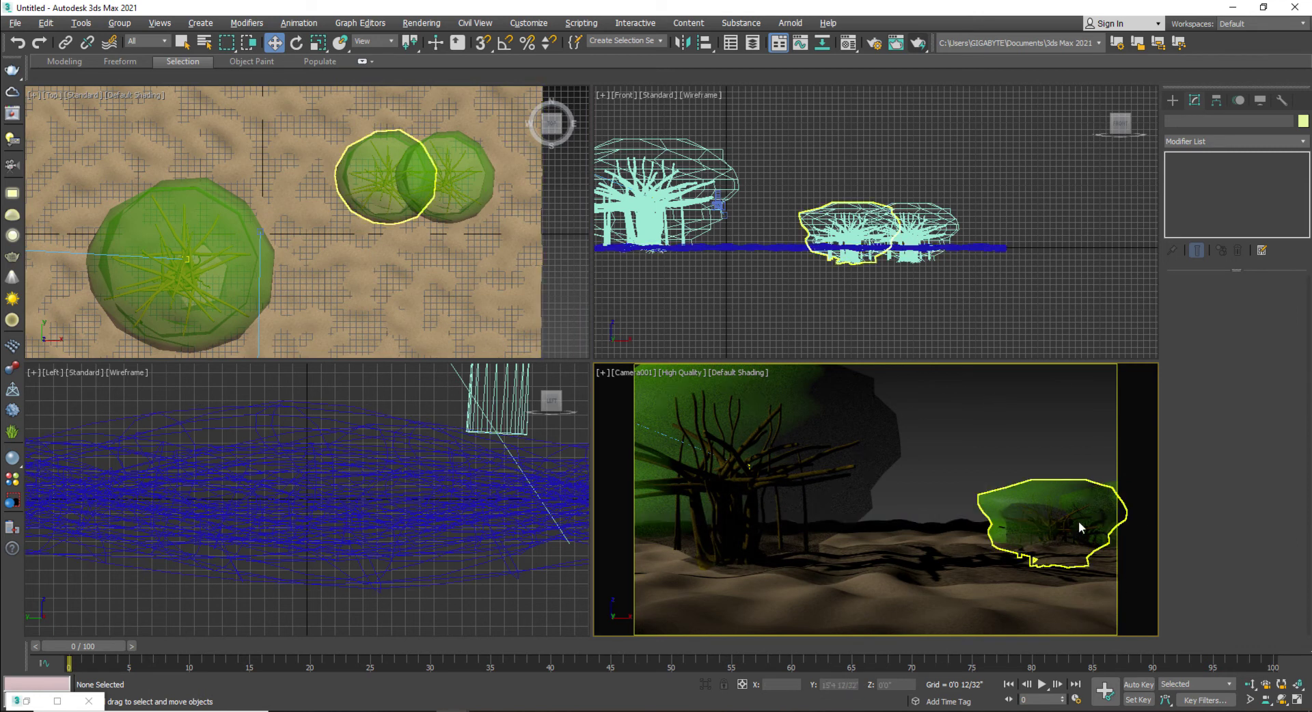
left_click(990, 286)
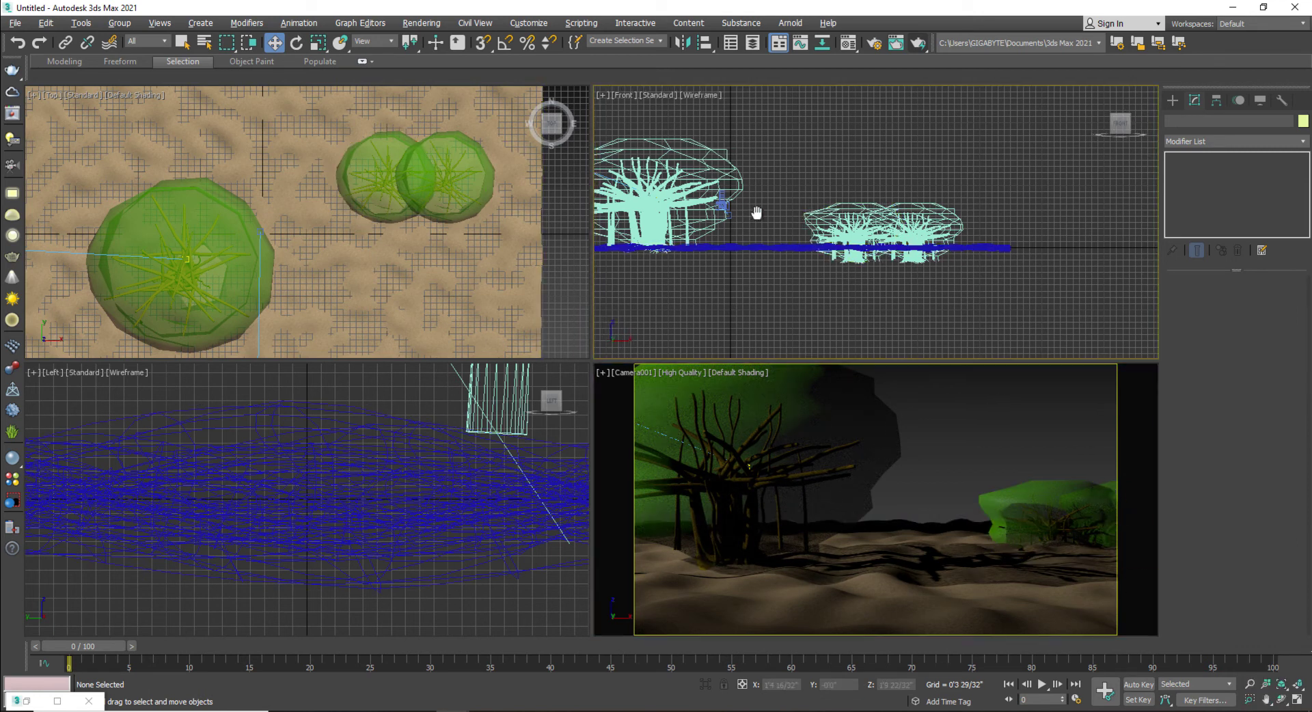
middle_click_drag(755, 211, 841, 211)
Place a Society Garlic foliage plant on the sand in front of the large banyan tree and scale it up to about 1640 percent
left_click(1169, 100)
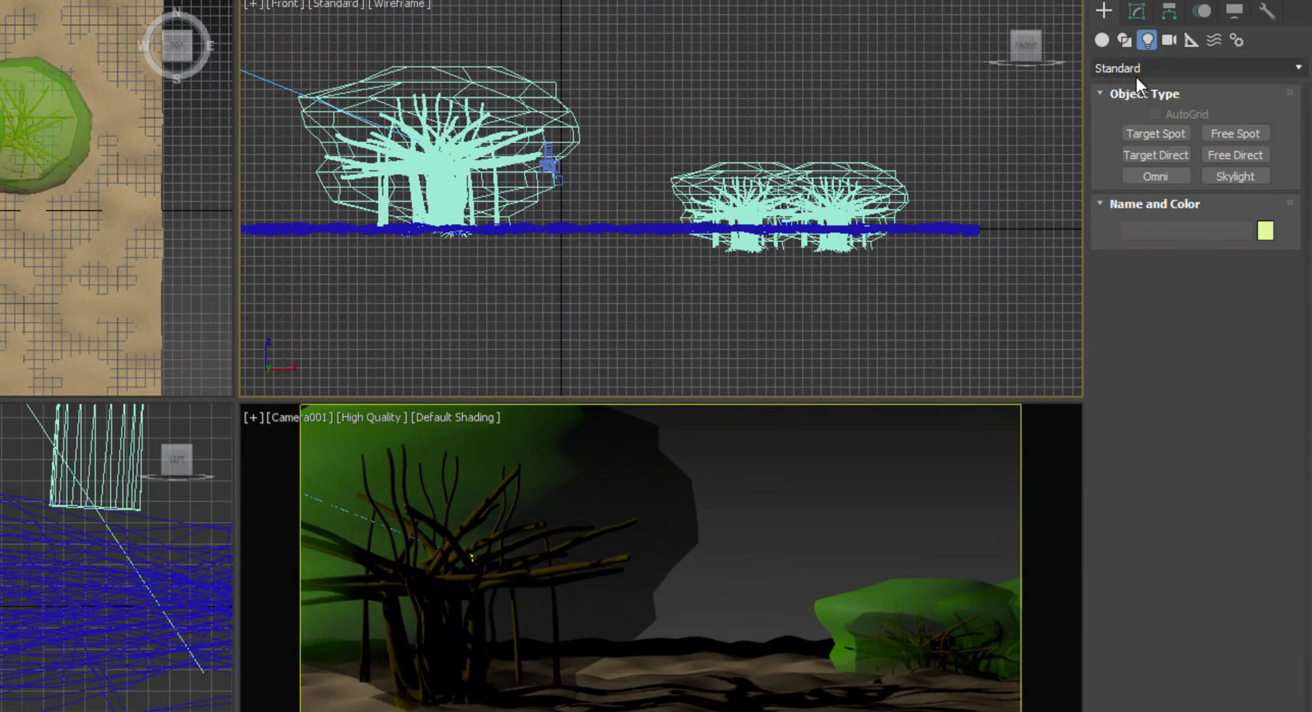
left_click(1101, 40)
left_click(1144, 133)
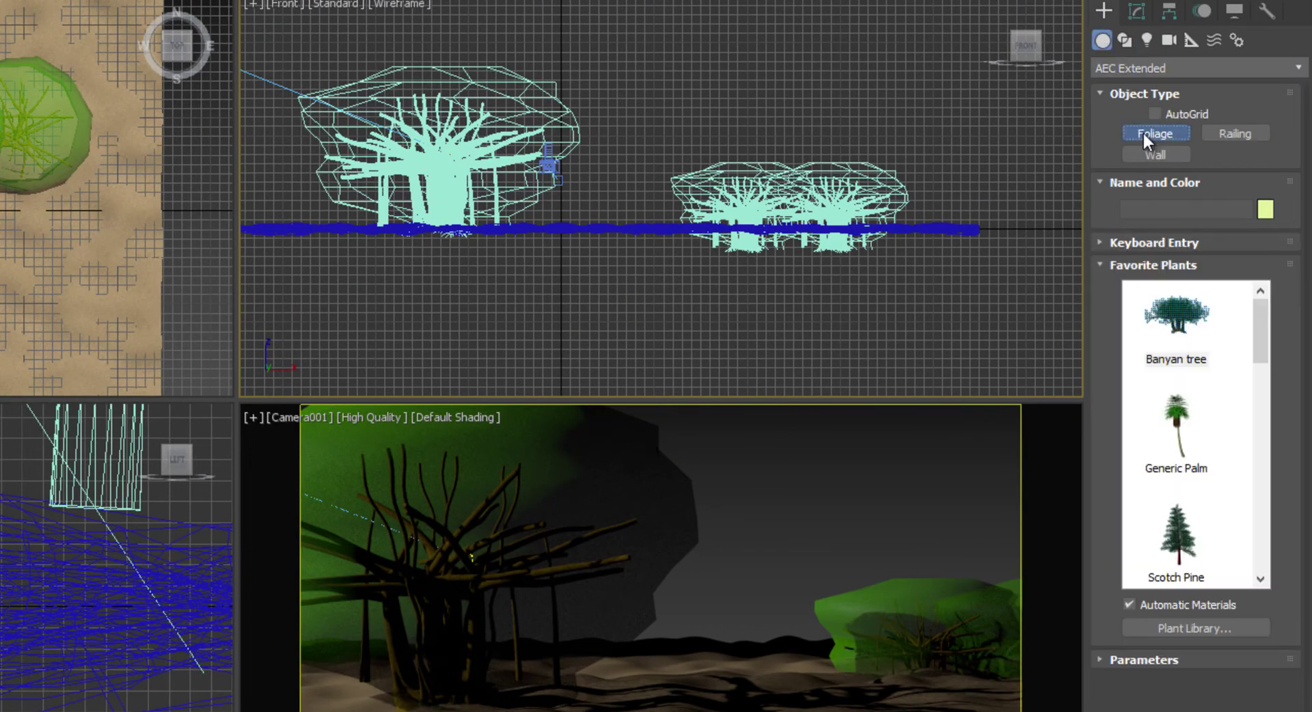
left_click_drag(1263, 359, 1265, 515)
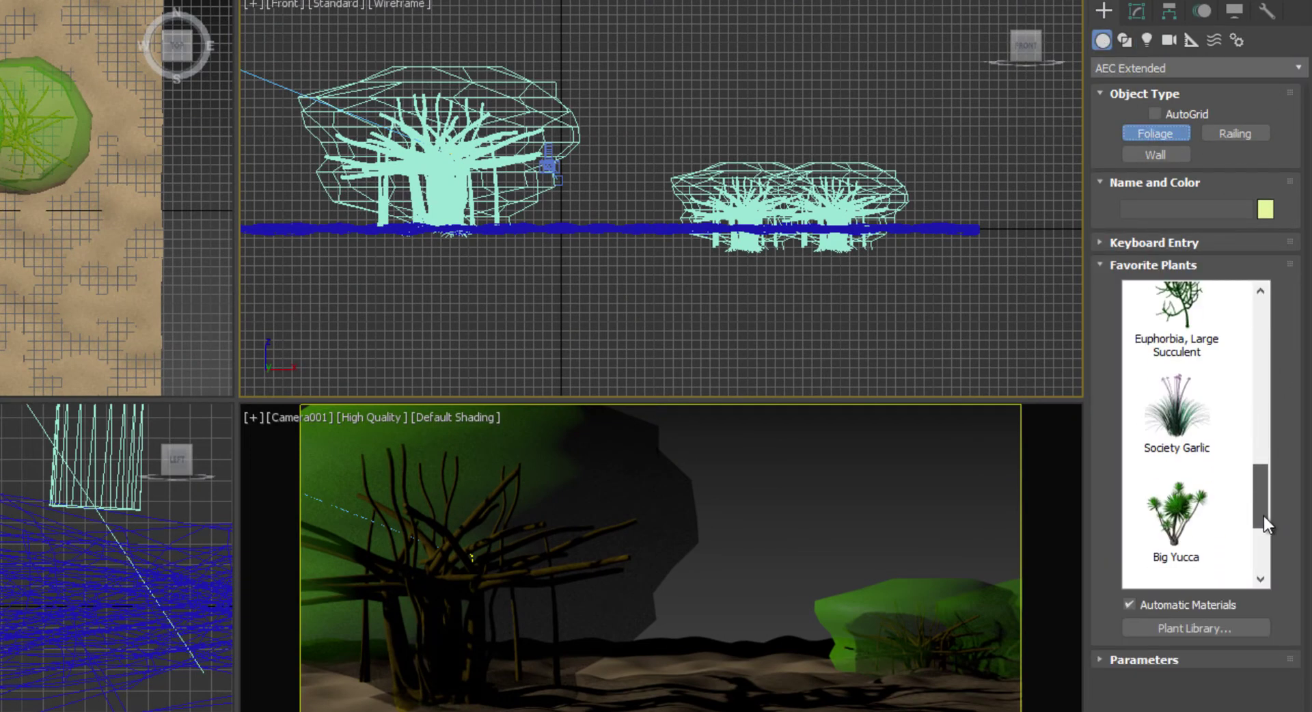
left_click(1177, 432)
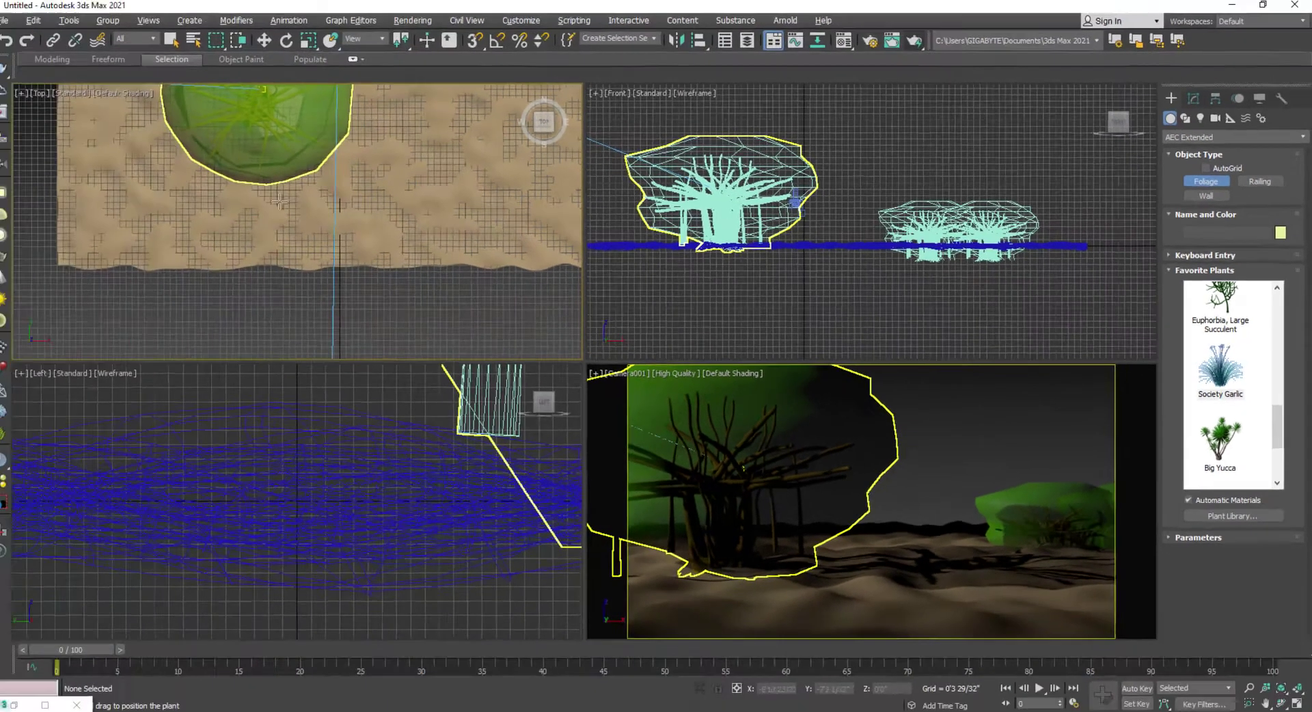
left_click(37, 354)
left_click_drag(241, 224, 248, 205)
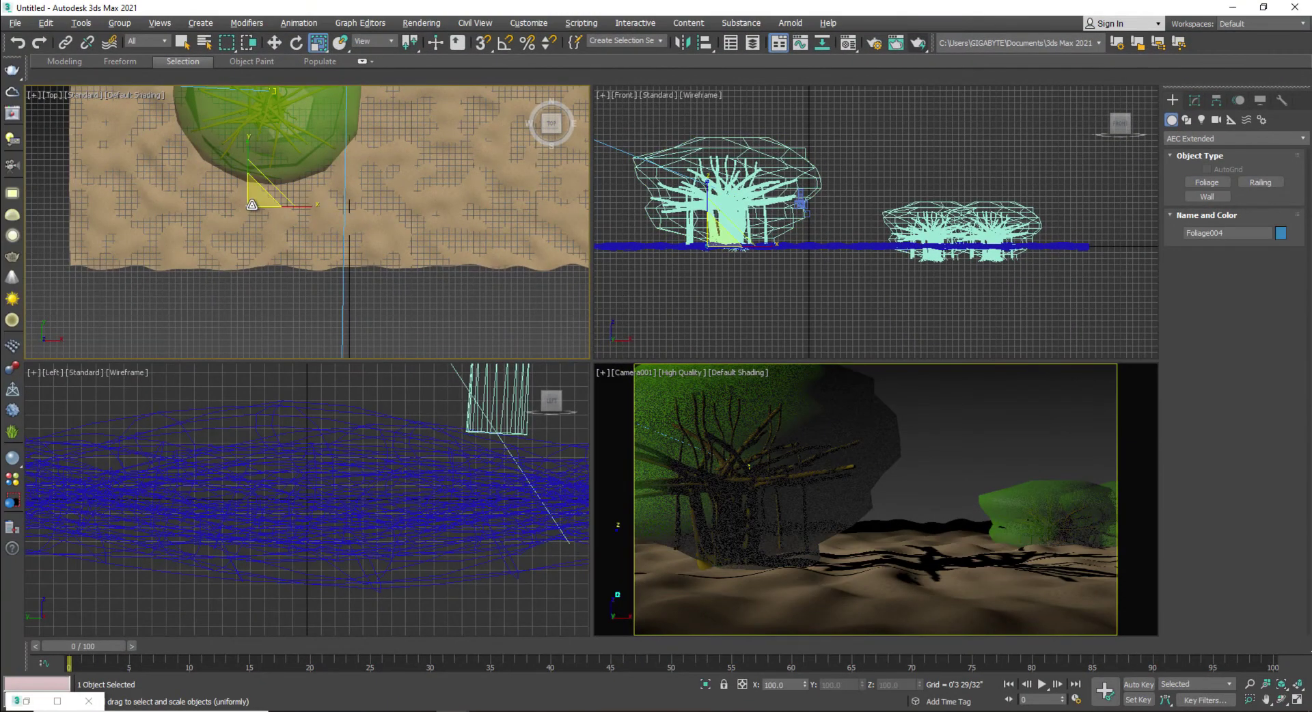
key("r")
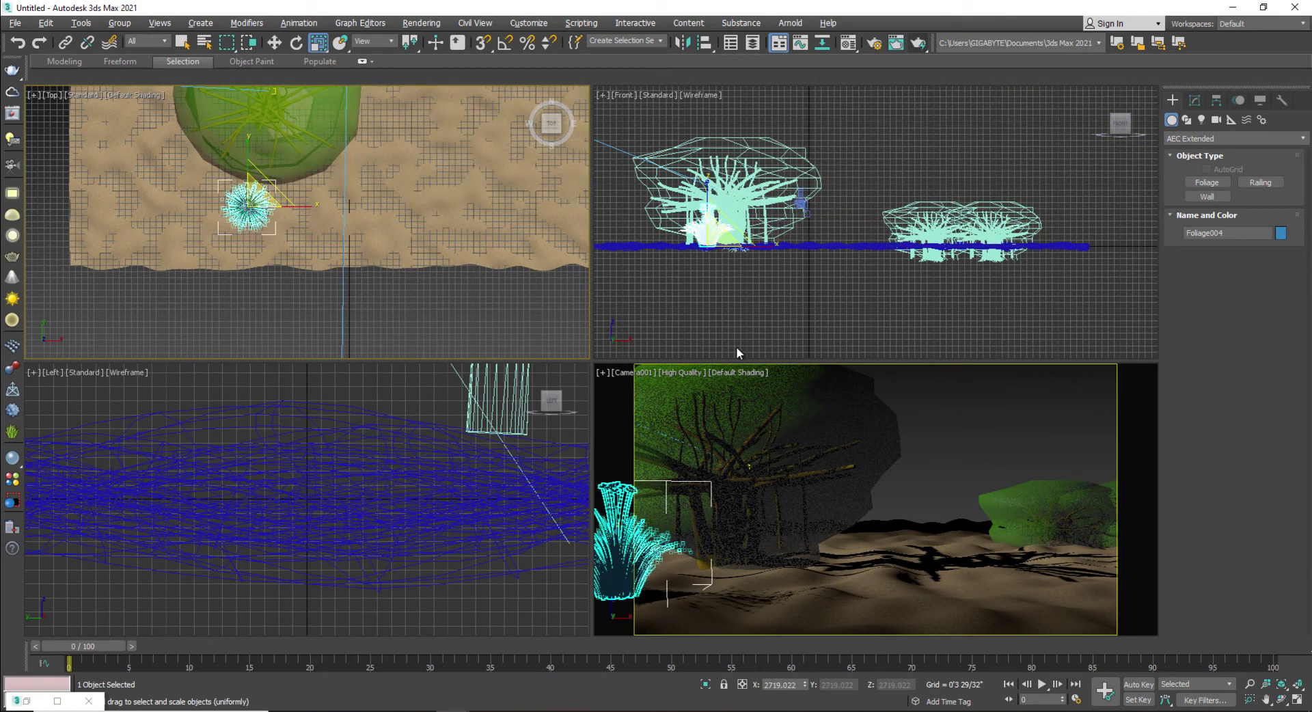
left_click_drag(704, 233, 709, 288)
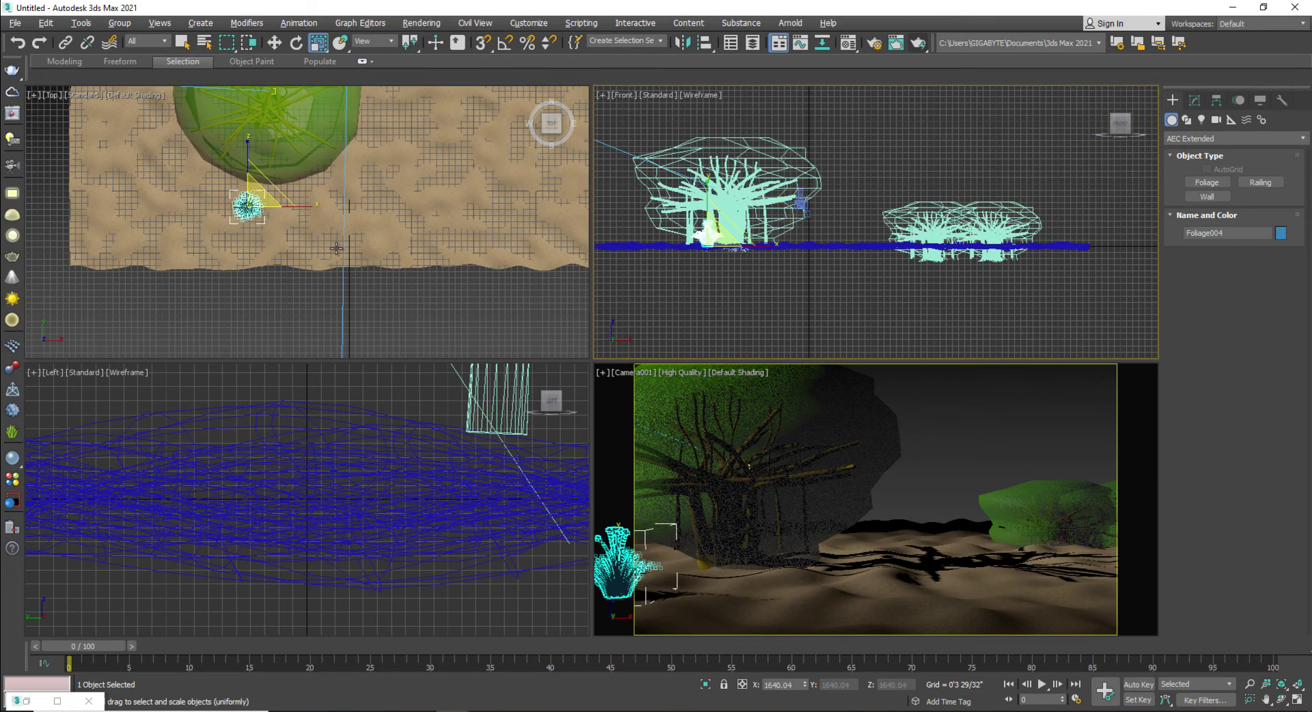
Copy the Society Garlic plant just to the right of the original, nudge the copy slightly further right, and deselect it
key("w")
left_click_drag(285, 212, 292, 208, "shift")
left_click(653, 419)
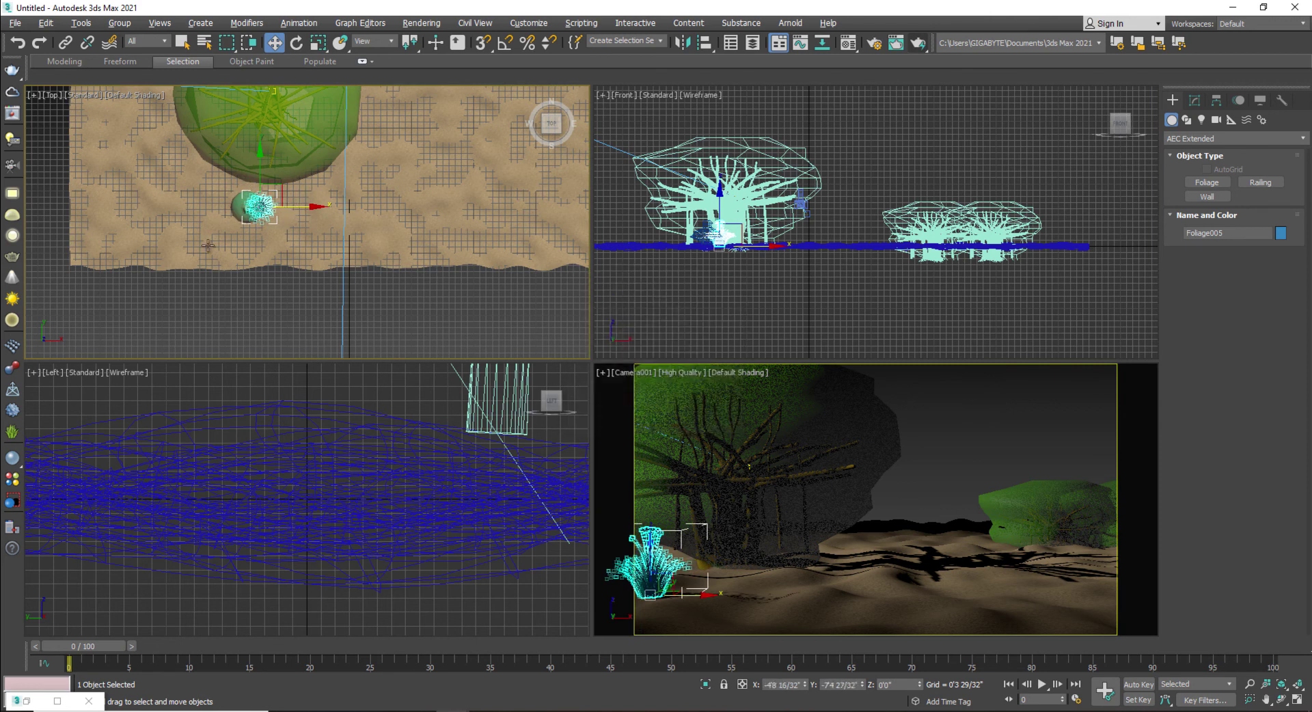
left_click_drag(288, 206, 292, 209)
left_click(814, 340)
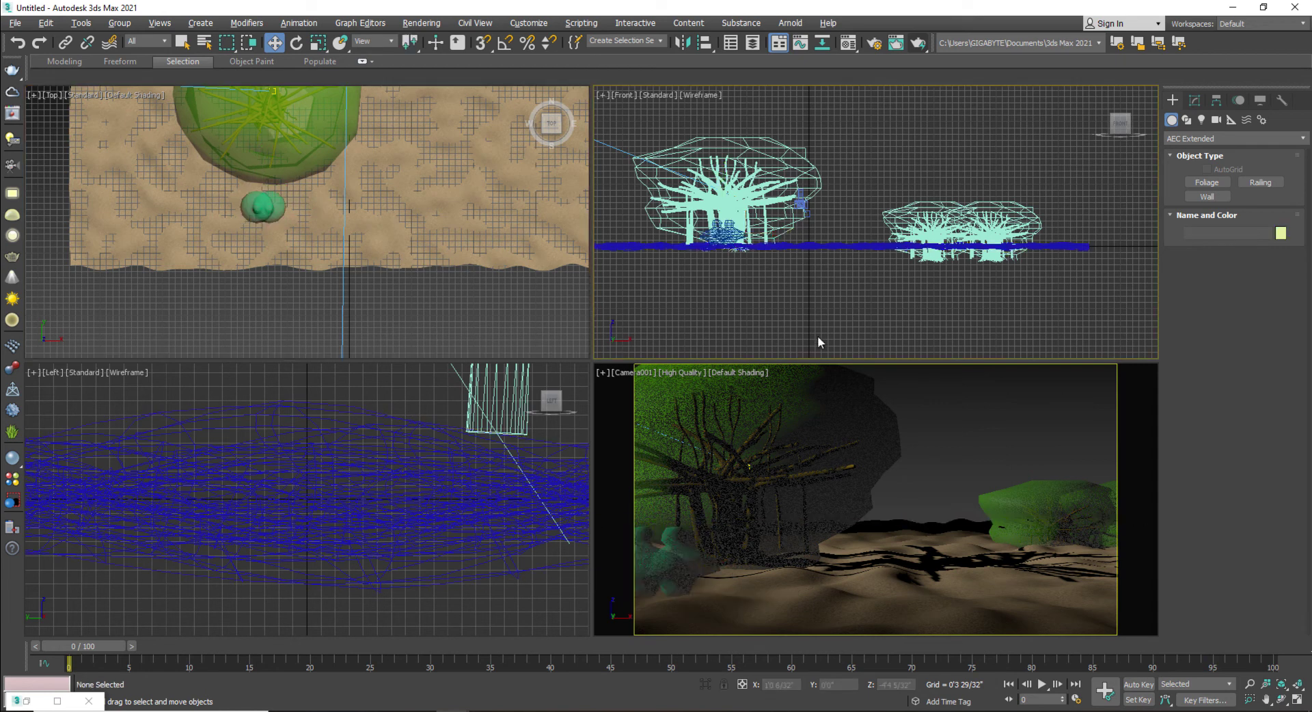
Scale the copied Society Garlic plant to about 130 percent, sink it slightly into the ground in the Front view, and deselect it
left_click(666, 564)
key("r")
left_click(272, 204)
left_click_drag(272, 204, 273, 191)
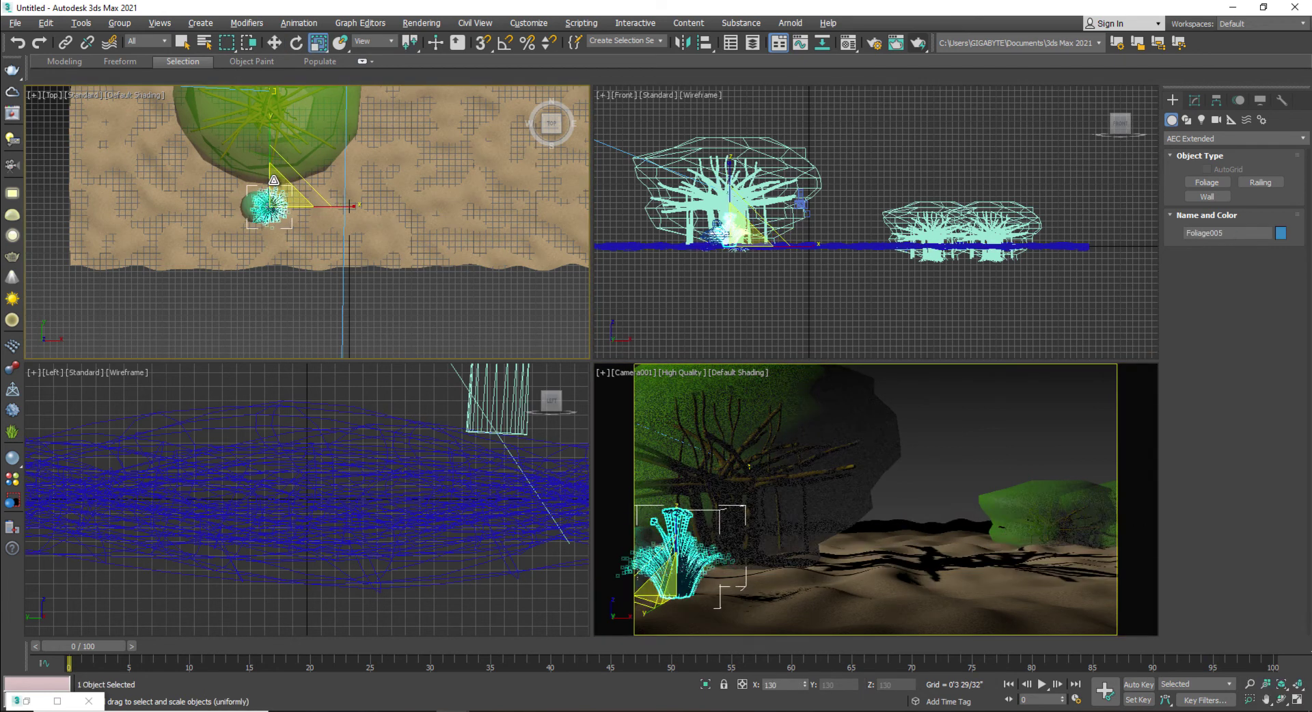
key("w")
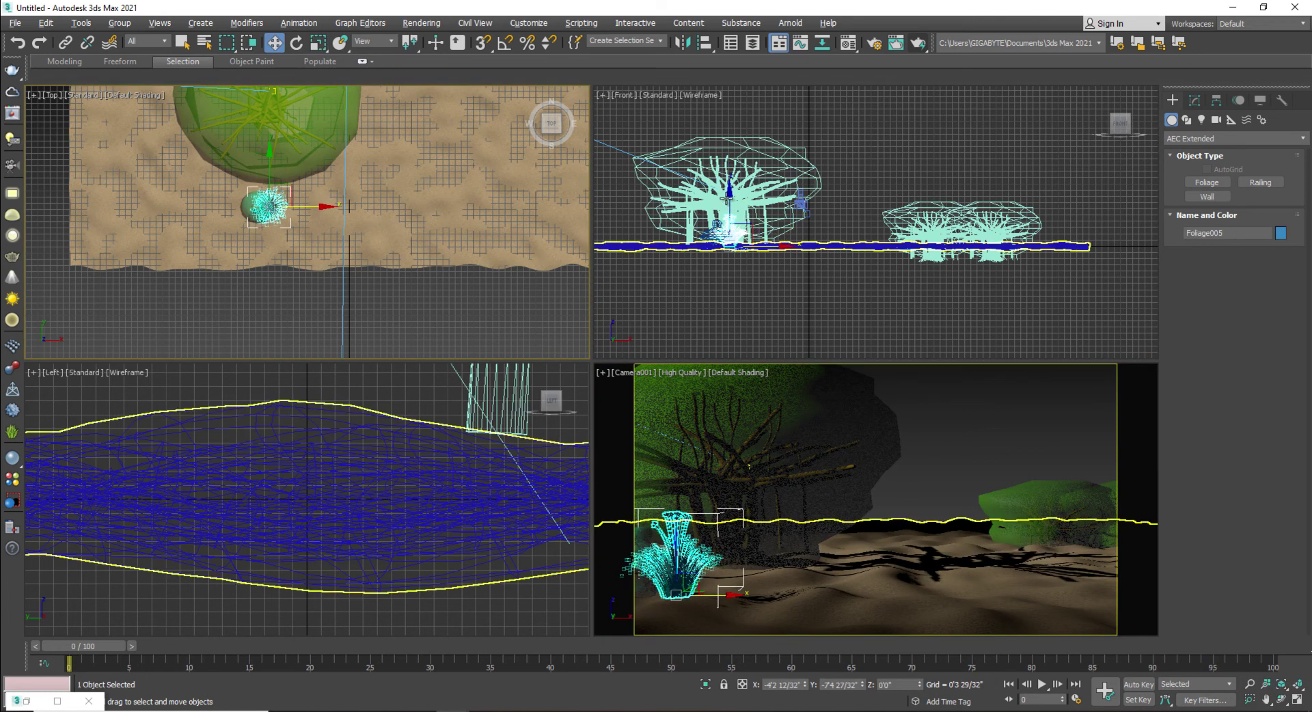
left_click(732, 199)
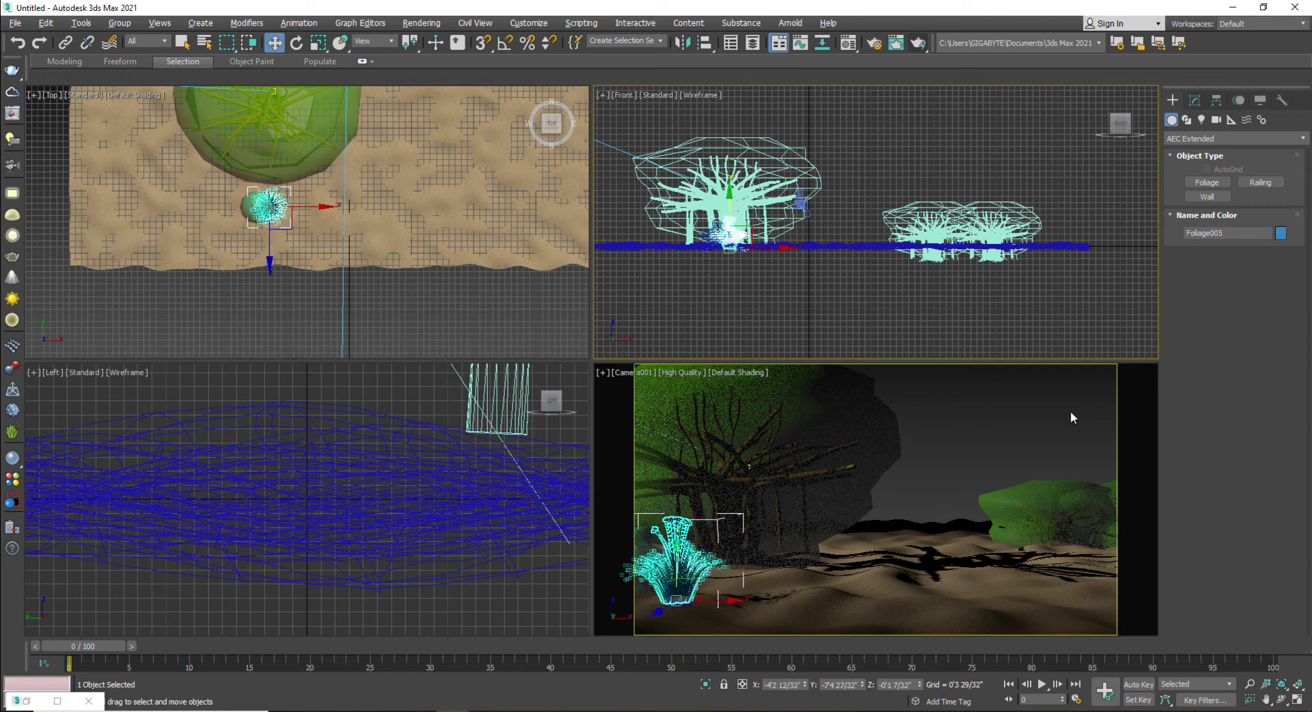
left_click(1057, 437)
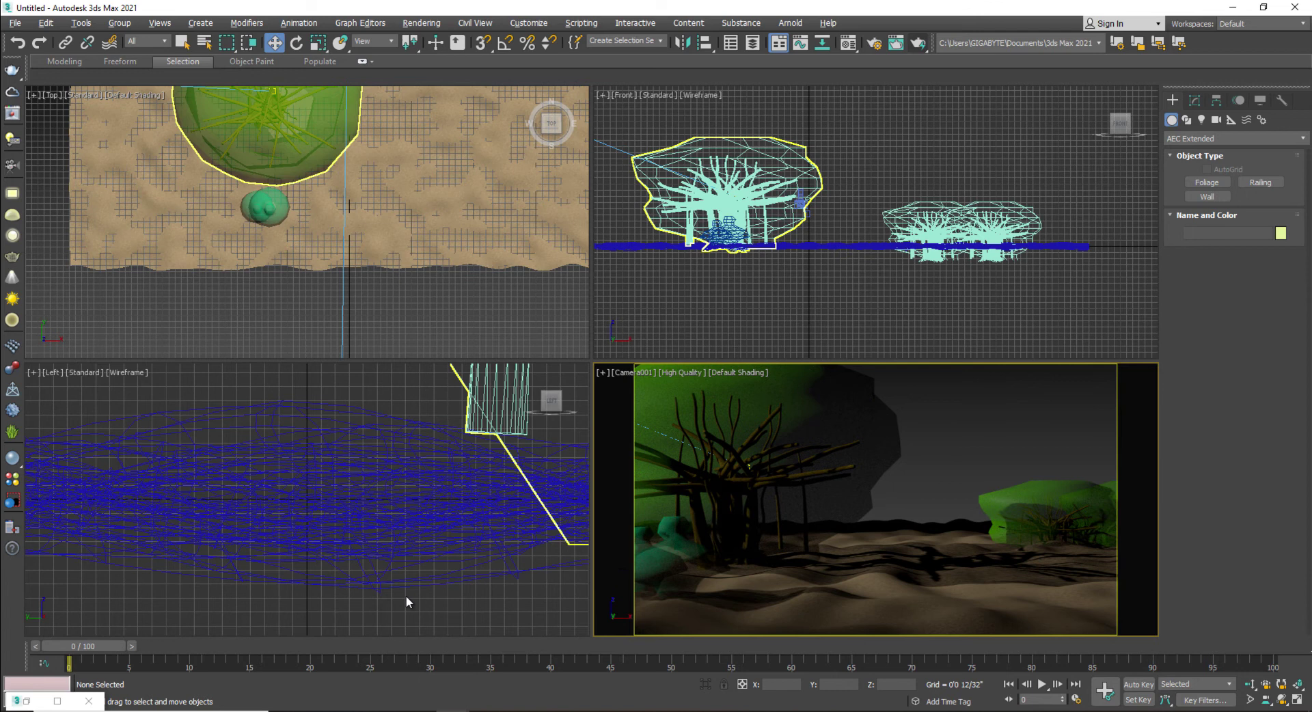
Switch to the Elephant folder in File Explorer and bring the Elephant N090813 model into the 3ds Max scene
mouse_move(586, 711)
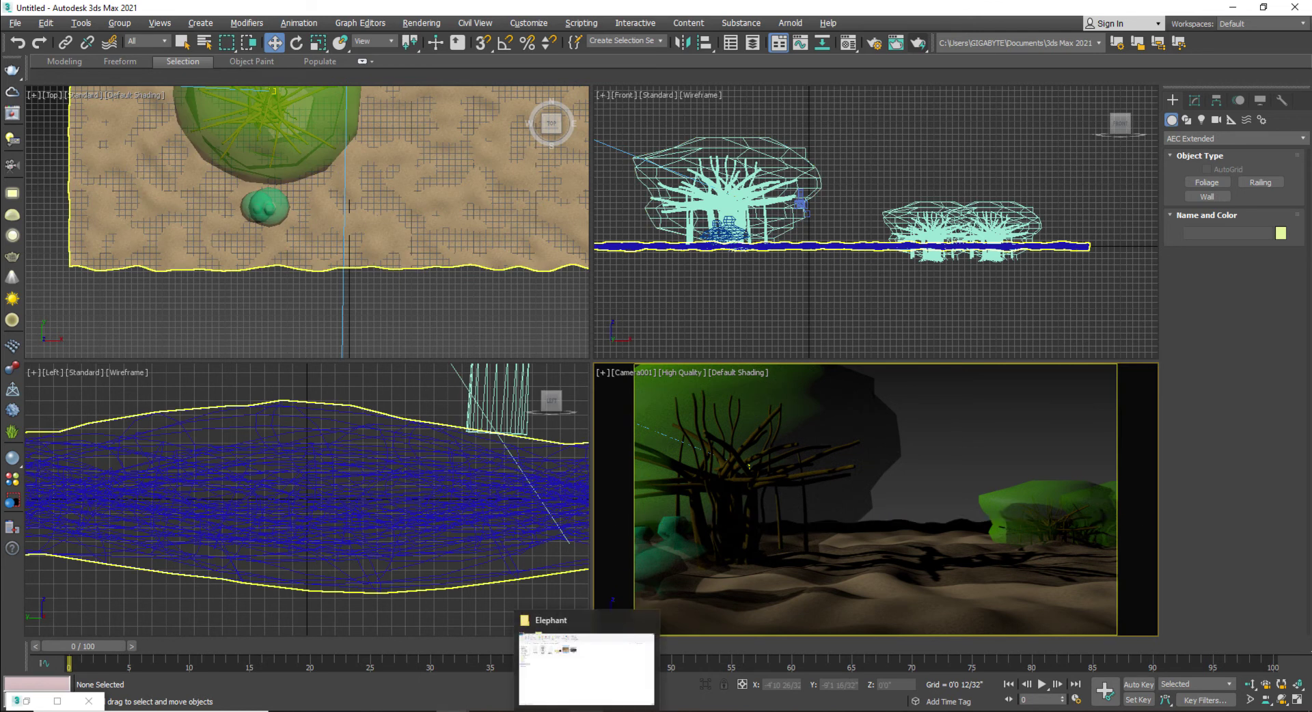
left_click(586, 667)
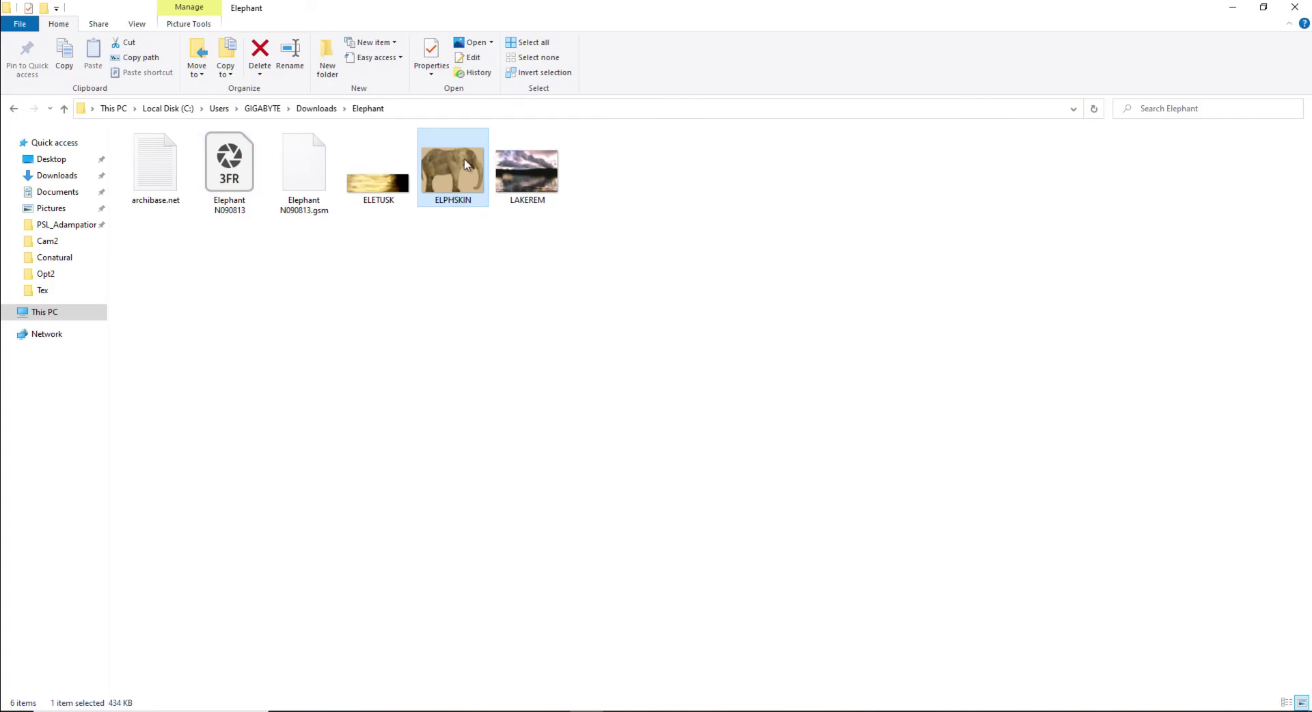
left_click_drag(229, 160, 934, 549)
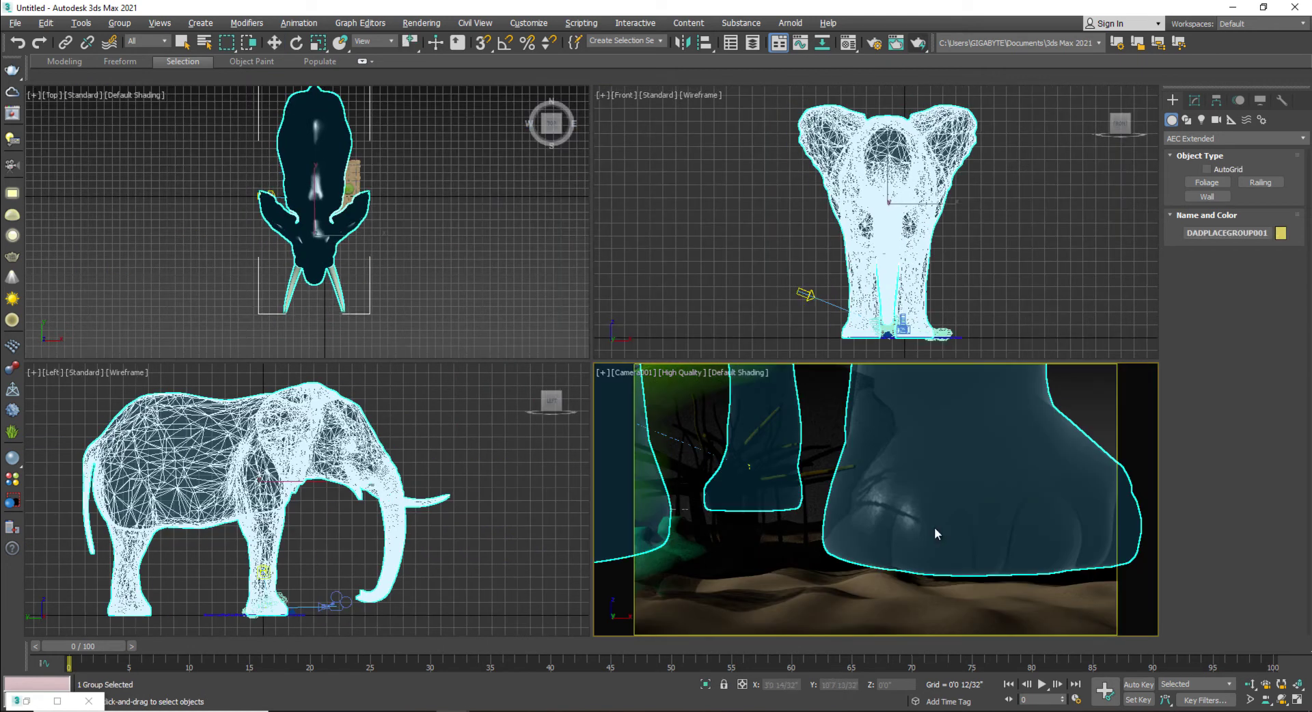
Turn on angle snap and rotate the elephant -90 degrees about the Z axis in the Top view
key("r")
key("e")
left_click_drag(918, 201, 818, 200)
key("a")
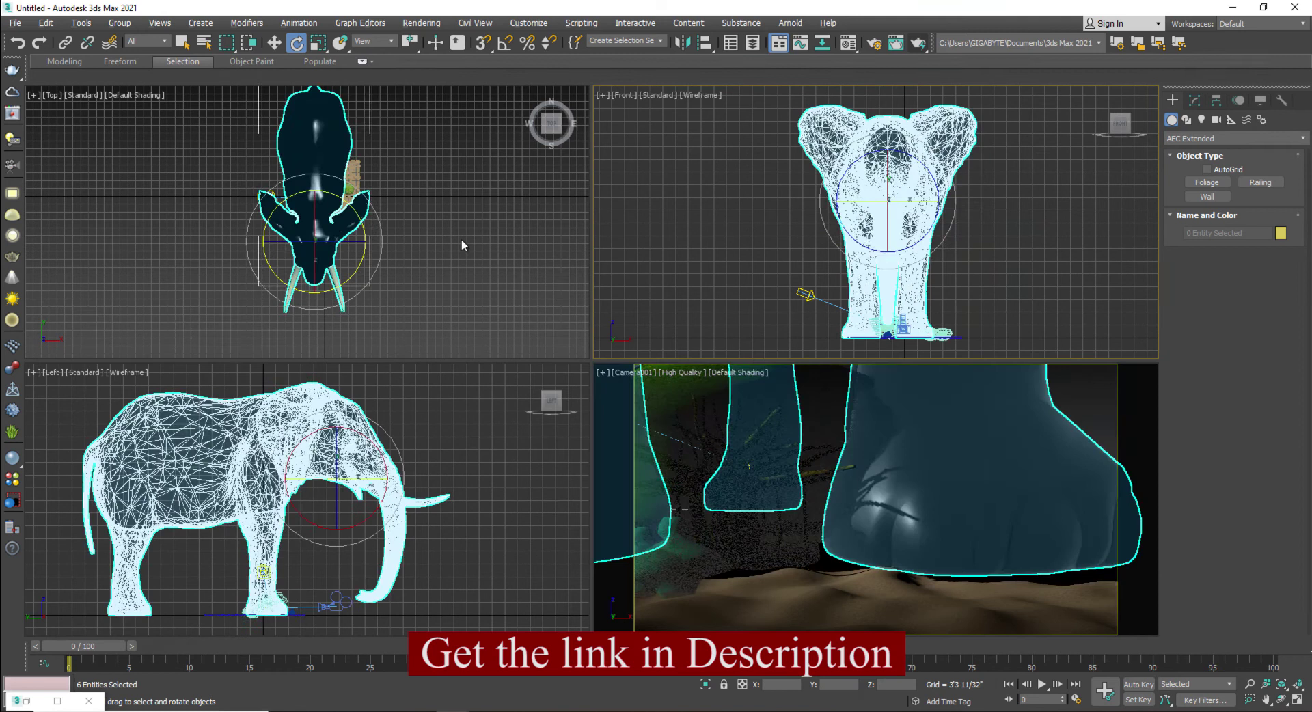
right_click(379, 238)
left_click_drag(372, 213, 387, 279)
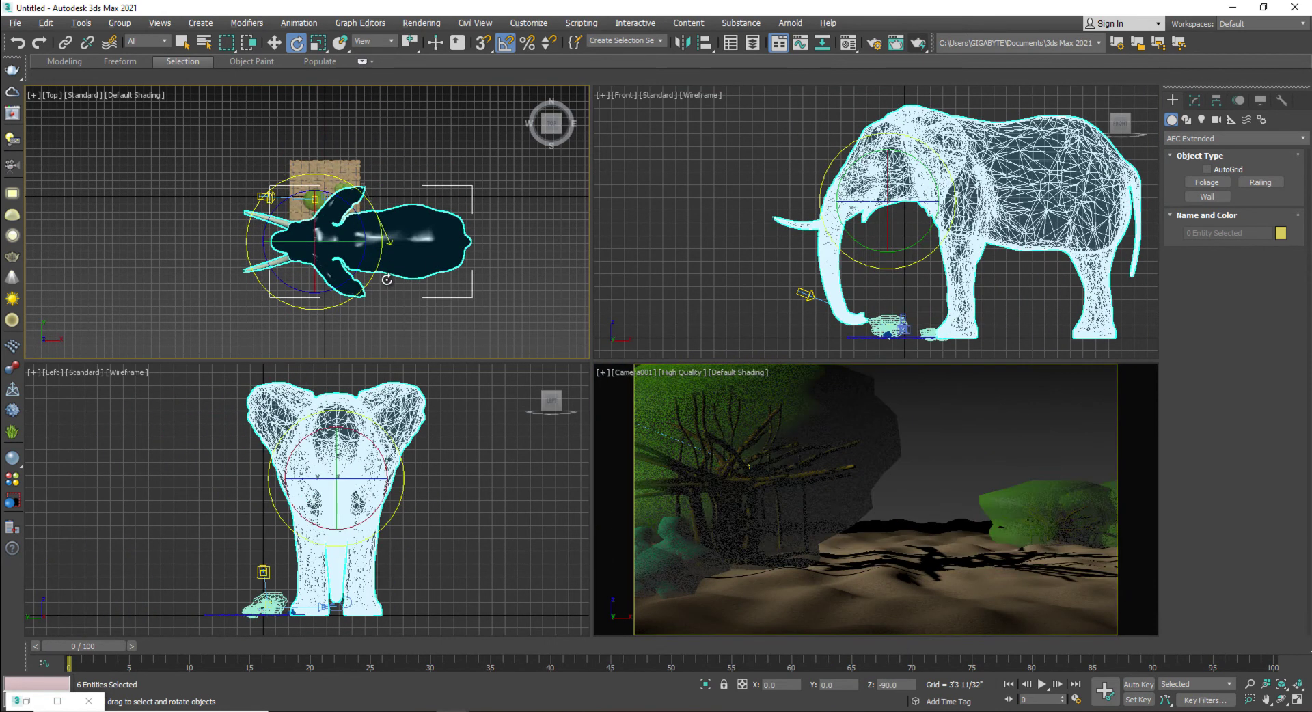
Scale the elephant down uniformly in the Front view until it is smaller than the large banyan tree
key("r")
right_click(937, 214)
left_click_drag(910, 200, 908, 255)
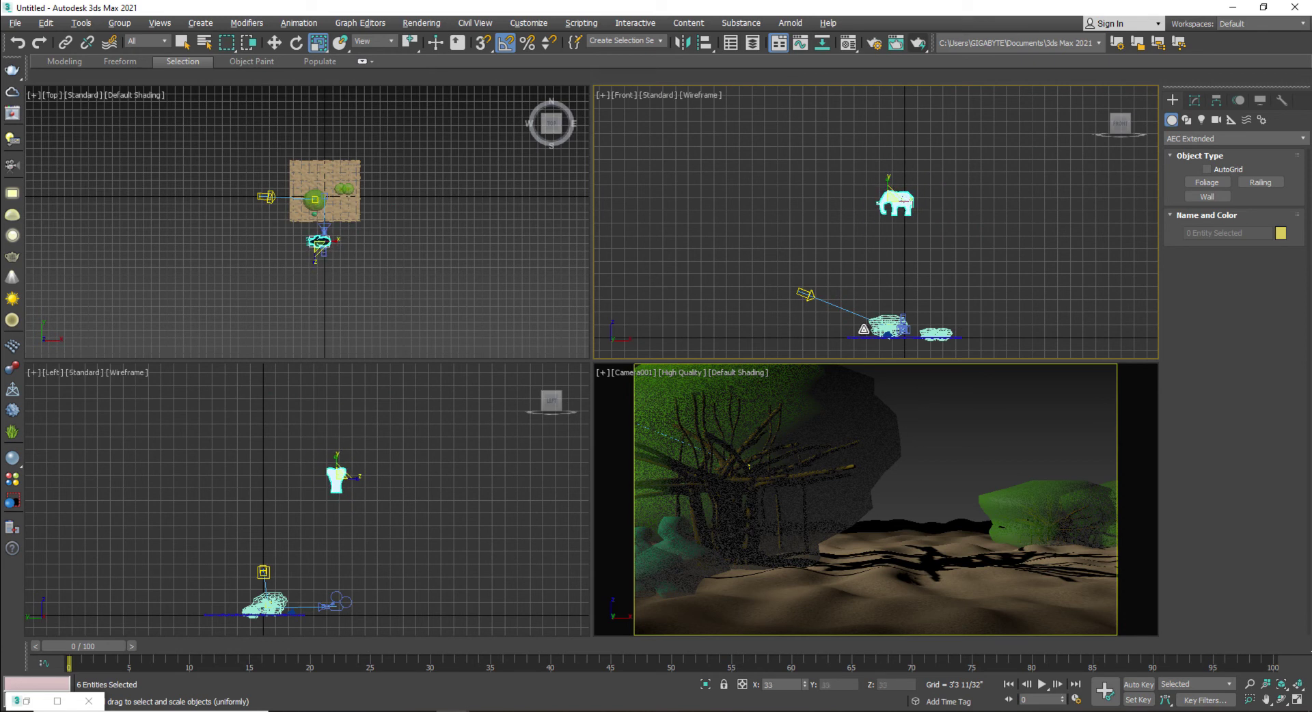
Move the elephant down in the Front view to ground level, just right of the large banyan tree's trunk
key("w")
scroll(908, 254, "up", 5)
scroll(859, 124, "down", 5)
left_click_drag(860, 125, 860, 229)
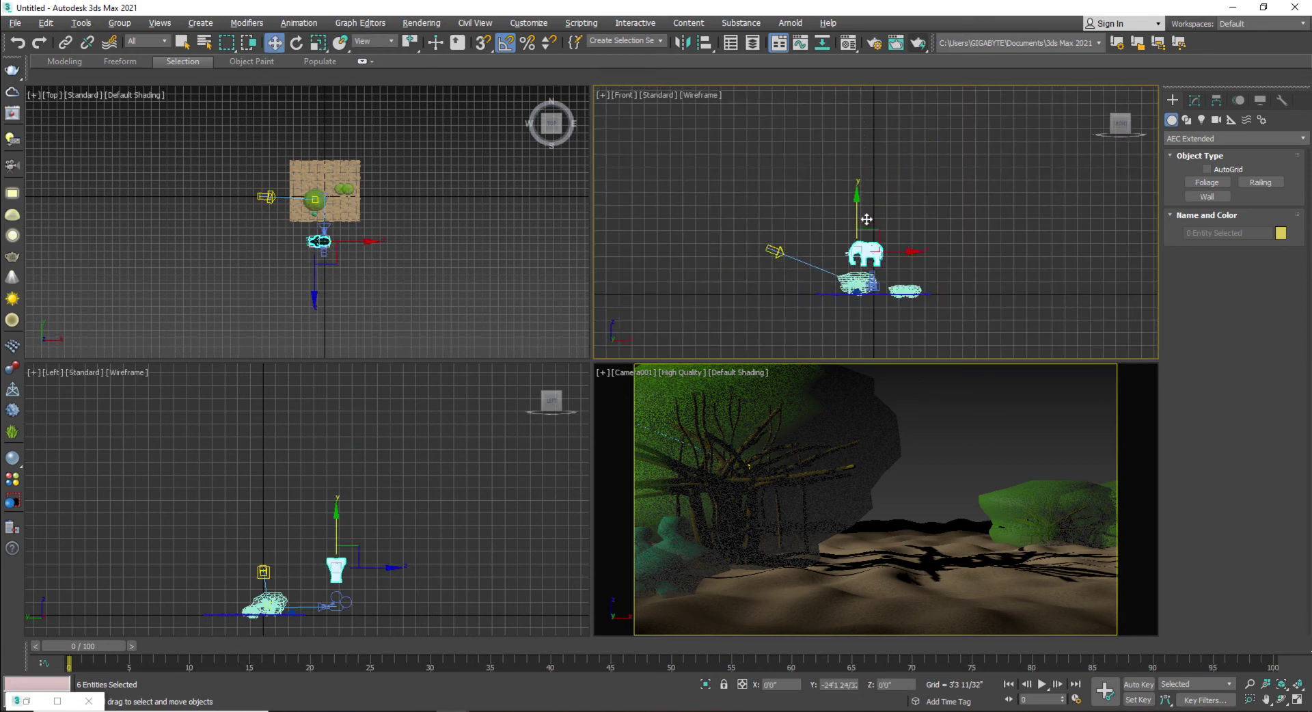
scroll(880, 303, "up", 5)
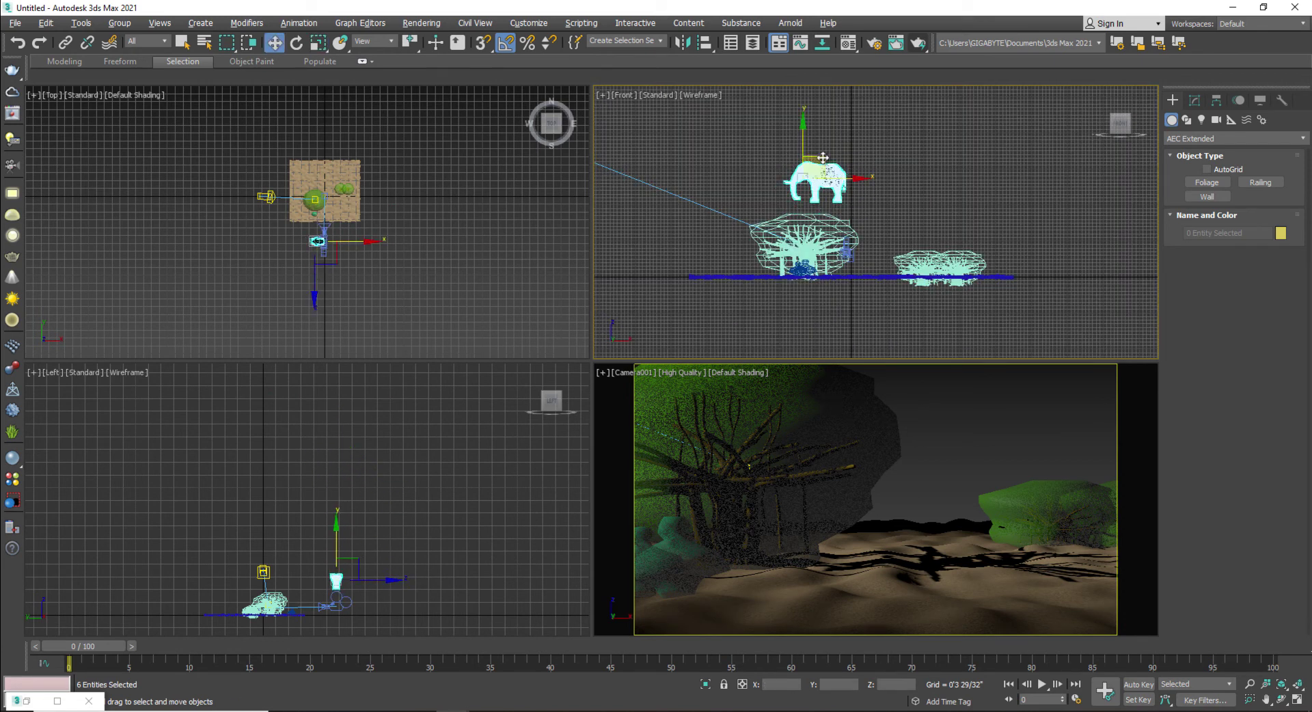
left_click_drag(808, 172, 888, 223)
scroll(865, 225, "up", 5)
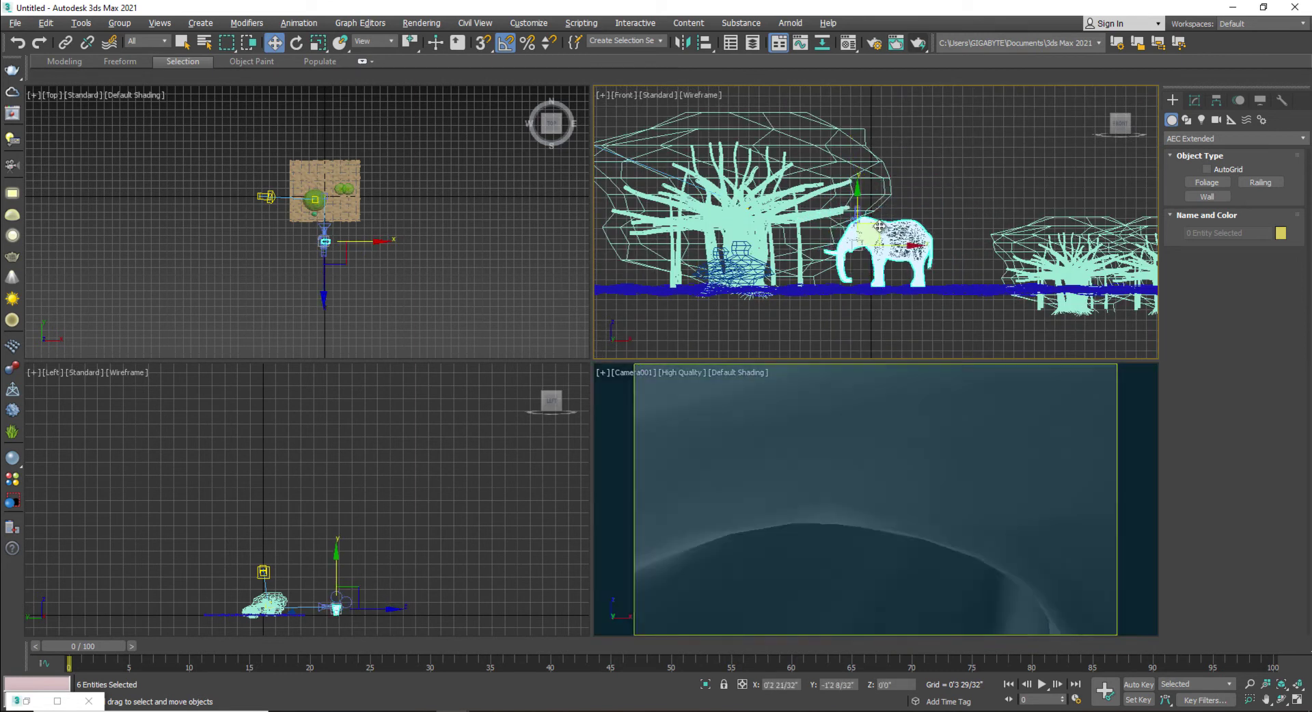
Move the elephant back onto the sand ground in front of the camera, and enlarge it slightly
left_click(329, 235)
left_click_drag(329, 234, 330, 182)
scroll(877, 212, "up", 3)
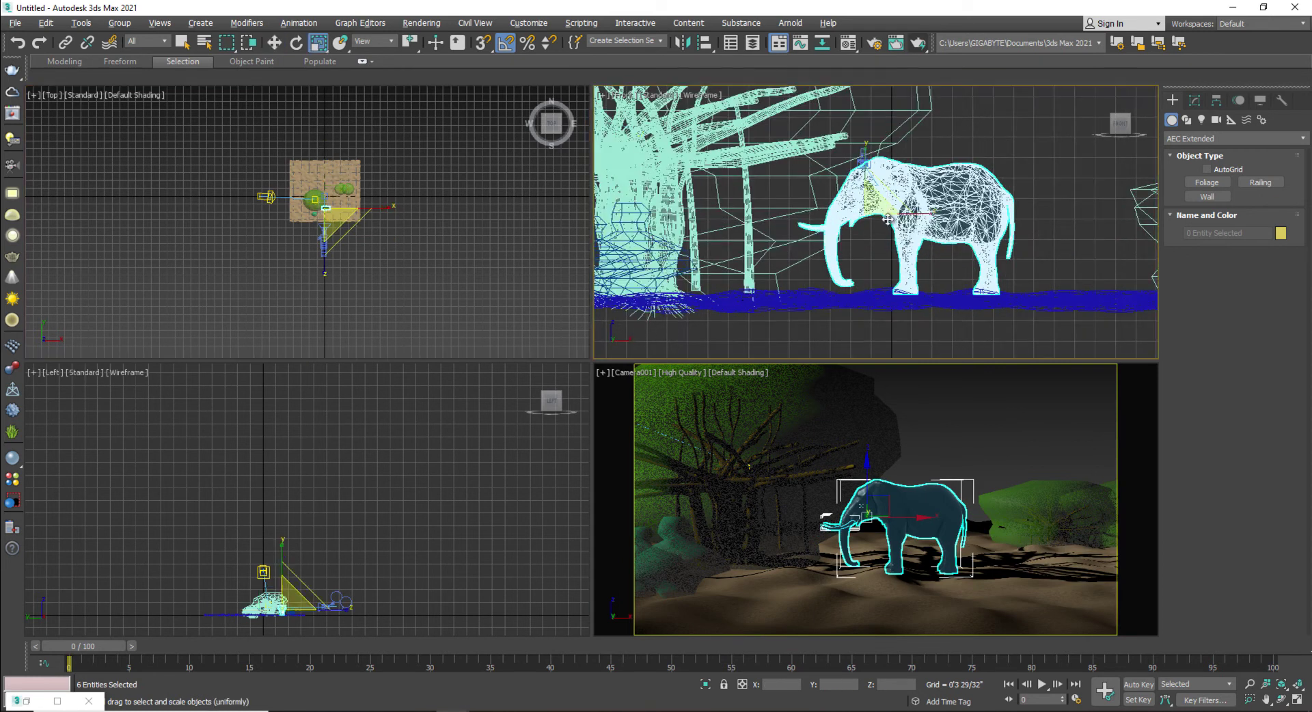
key("r")
left_click_drag(877, 216, 867, 184)
key("w")
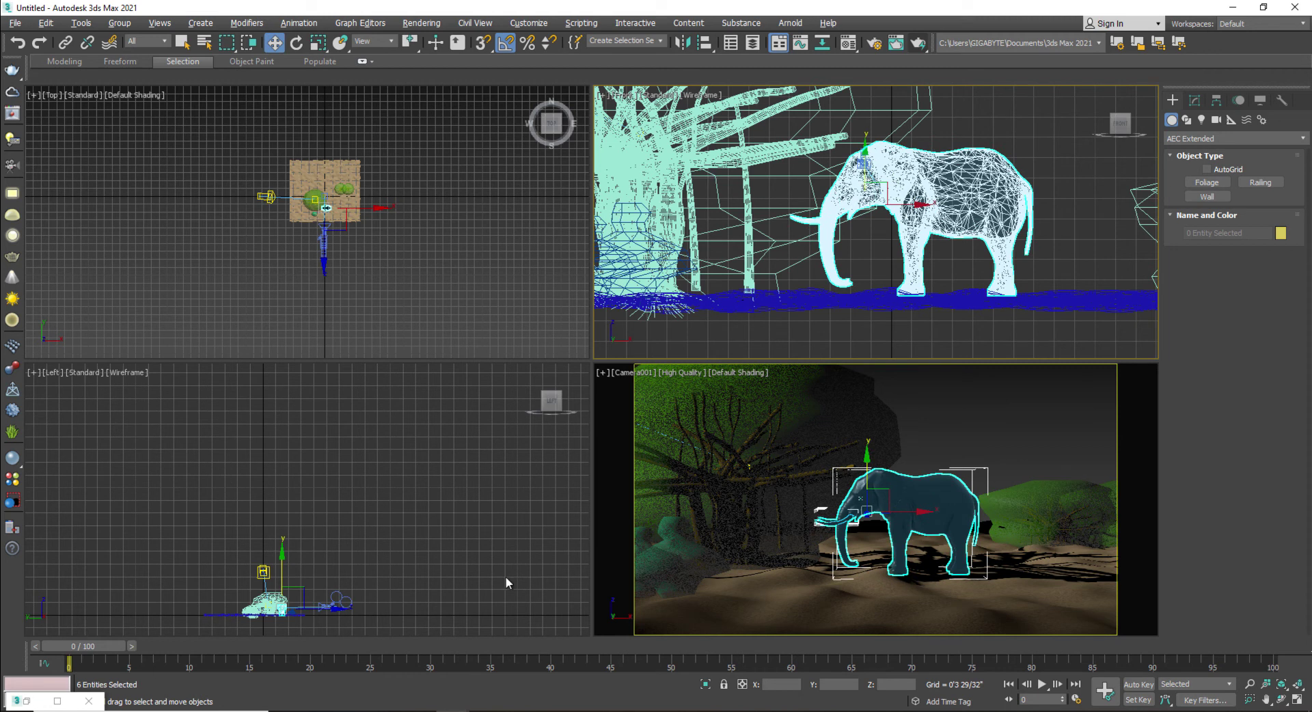
Turn the Left viewport into a shaded Perspective view framed on the elephant's legs and the sand
right_click(309, 552)
key("p")
key("z")
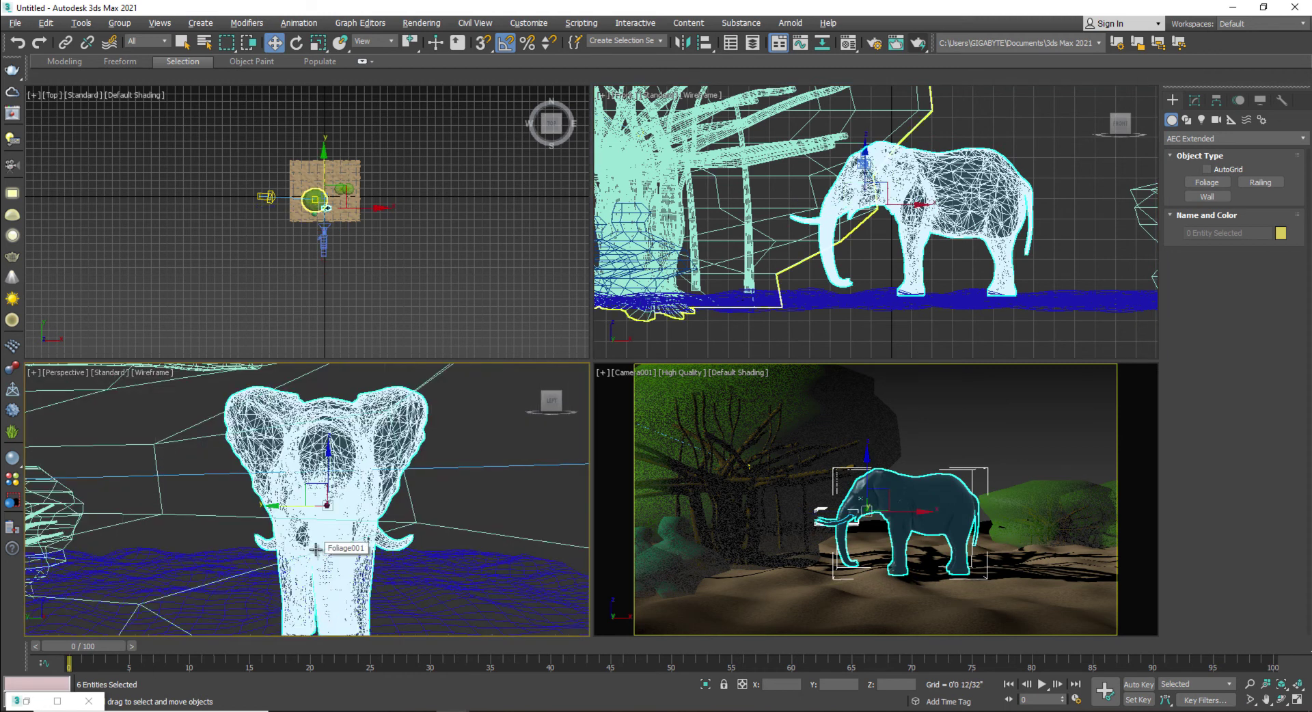
key("F3")
middle_click_drag(319, 550, 258, 425, "alt")
scroll(258, 425, "up", 3)
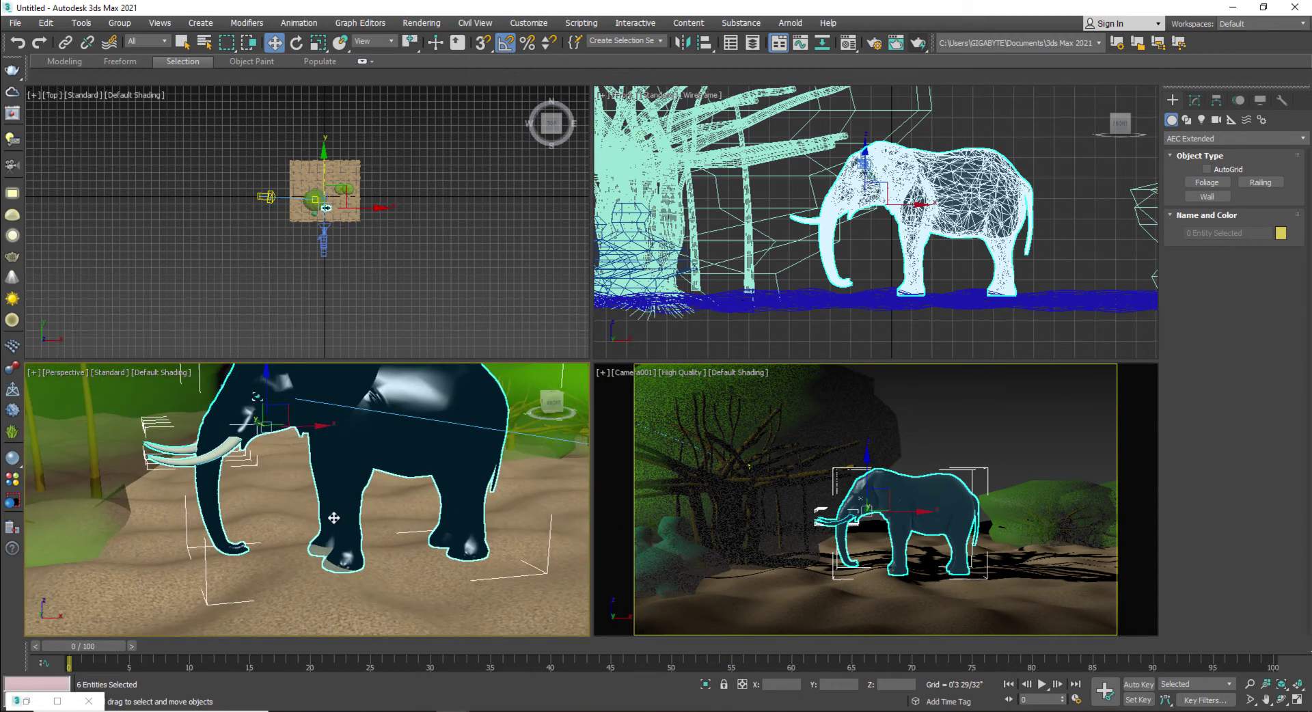
Lower the elephant slightly so its feet meet the sand, and shift it a little to the right along X
left_click_drag(272, 393, 271, 398)
middle_click_drag(321, 435, 281, 471)
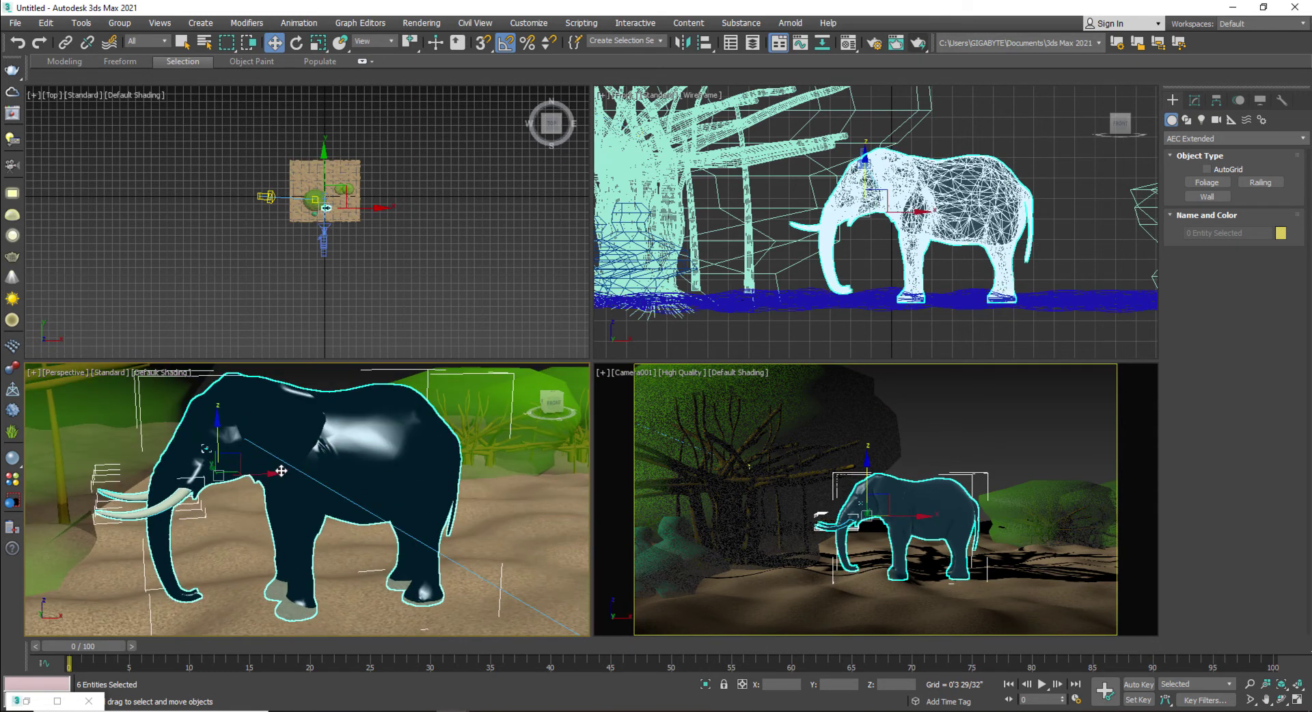
left_click_drag(269, 473, 296, 486)
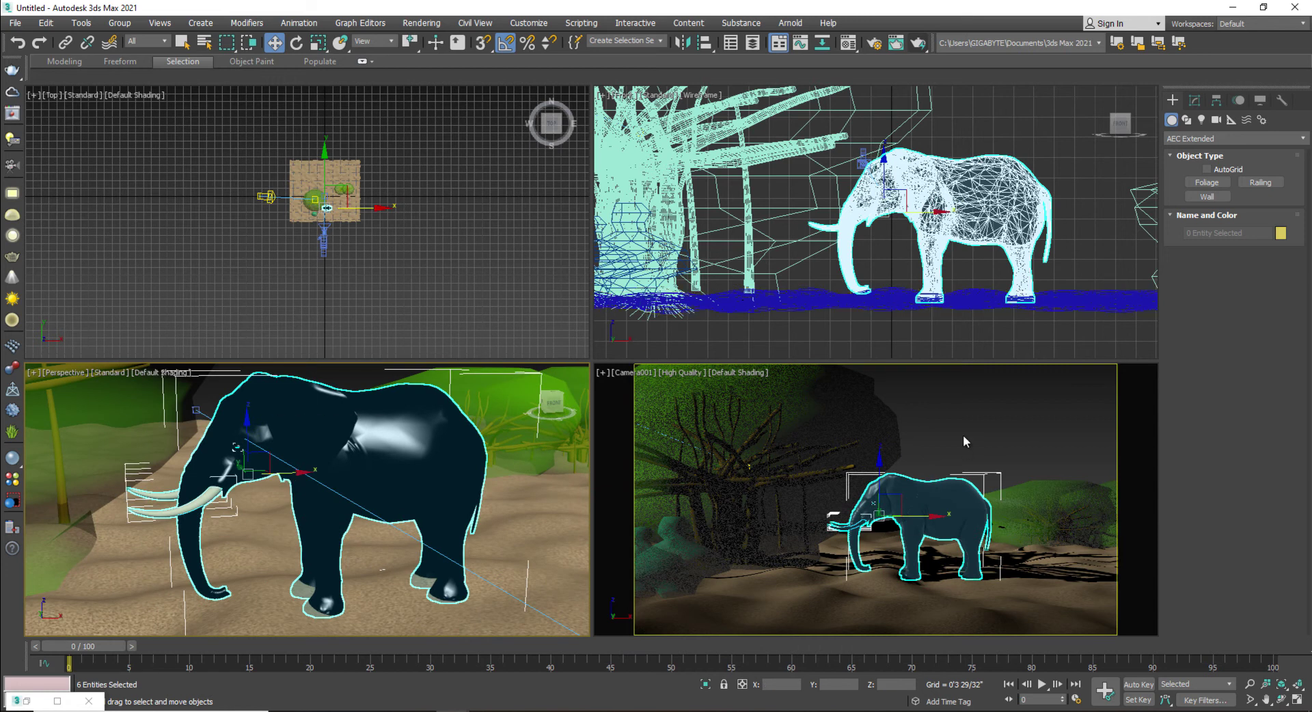
Turn the second sample slot's physical material into a Standard (Legacy) material
left_click(848, 51)
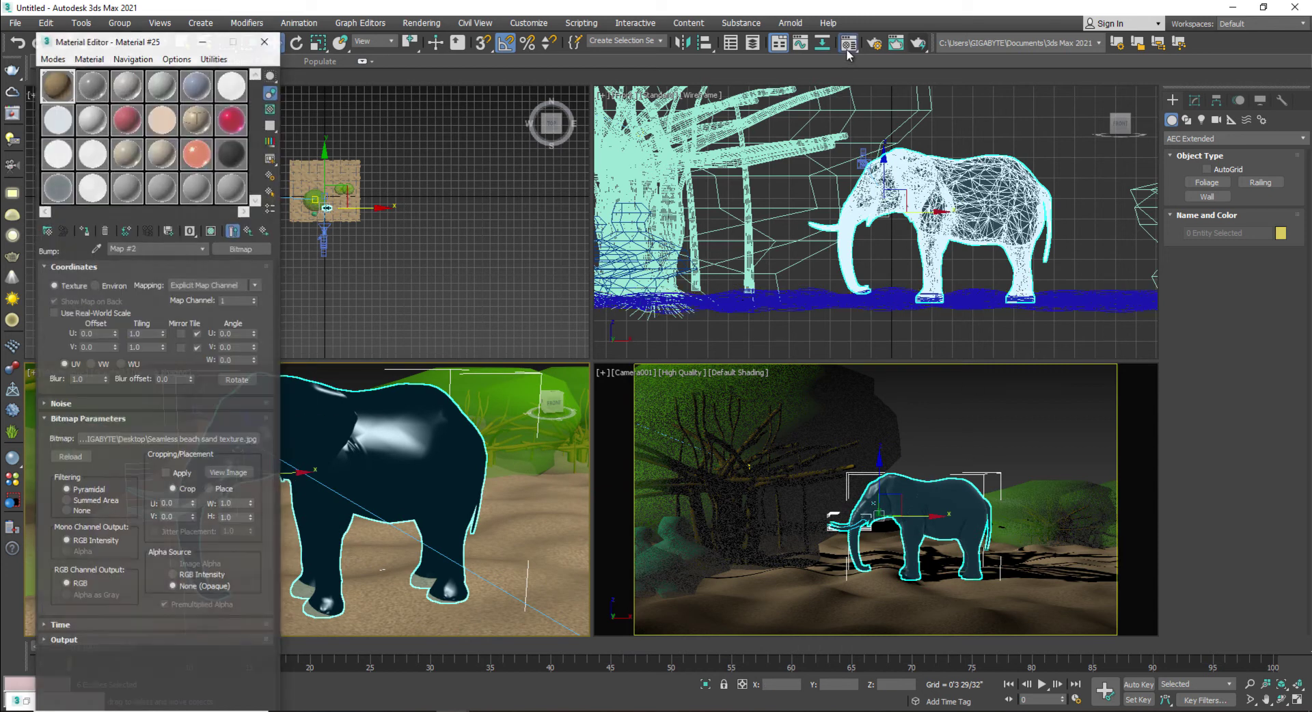
left_click(92, 101)
left_click(47, 233)
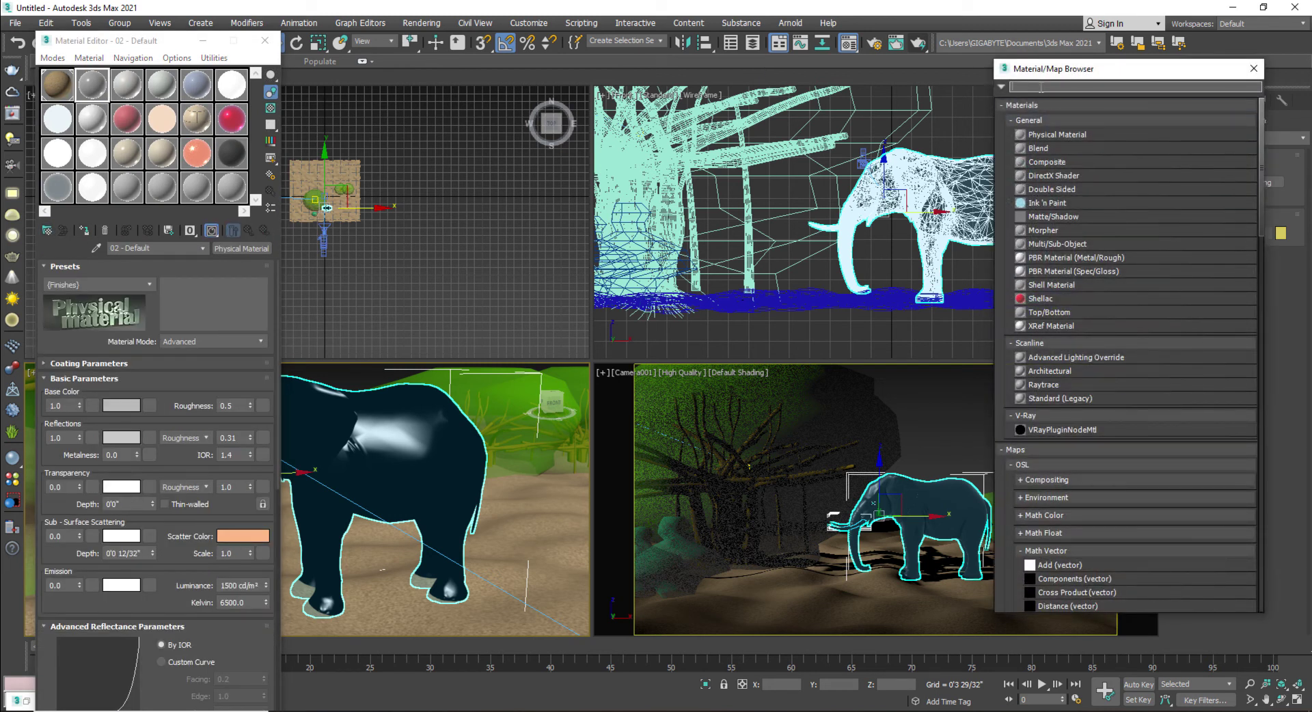
type("at")
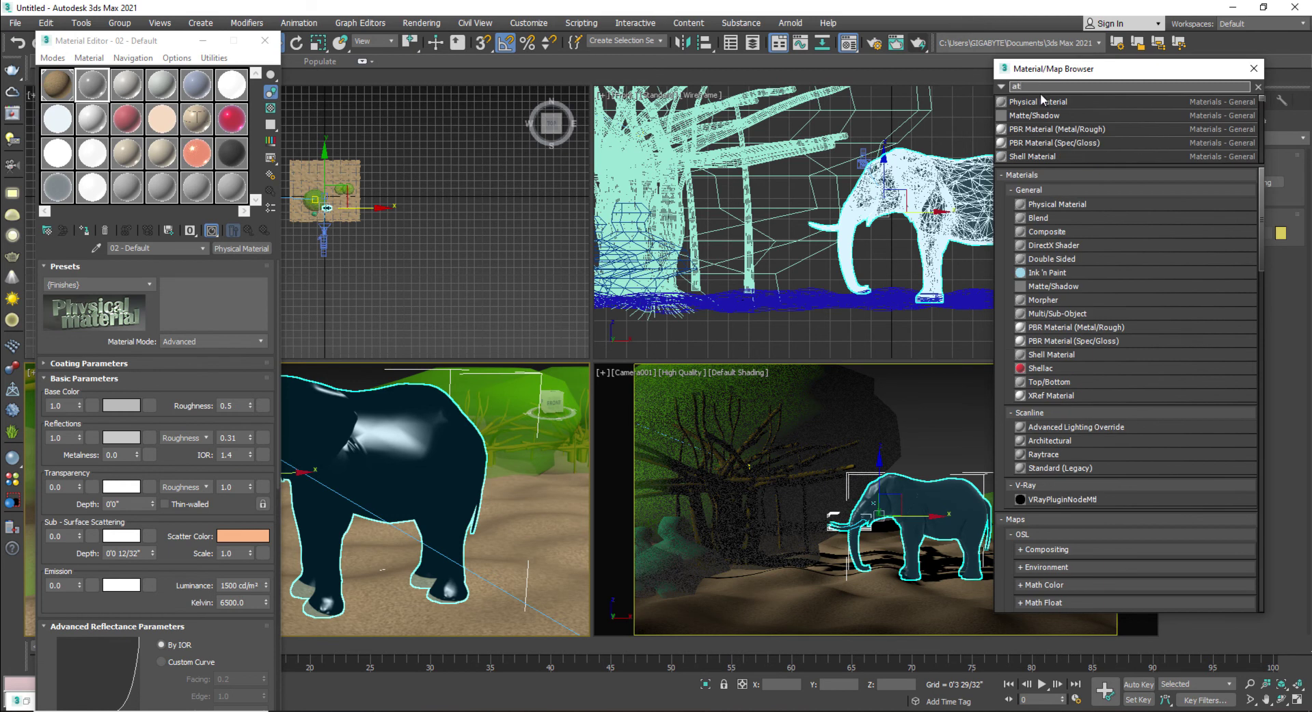
key("BackSpace")
key("BackSpace")
type("STA")
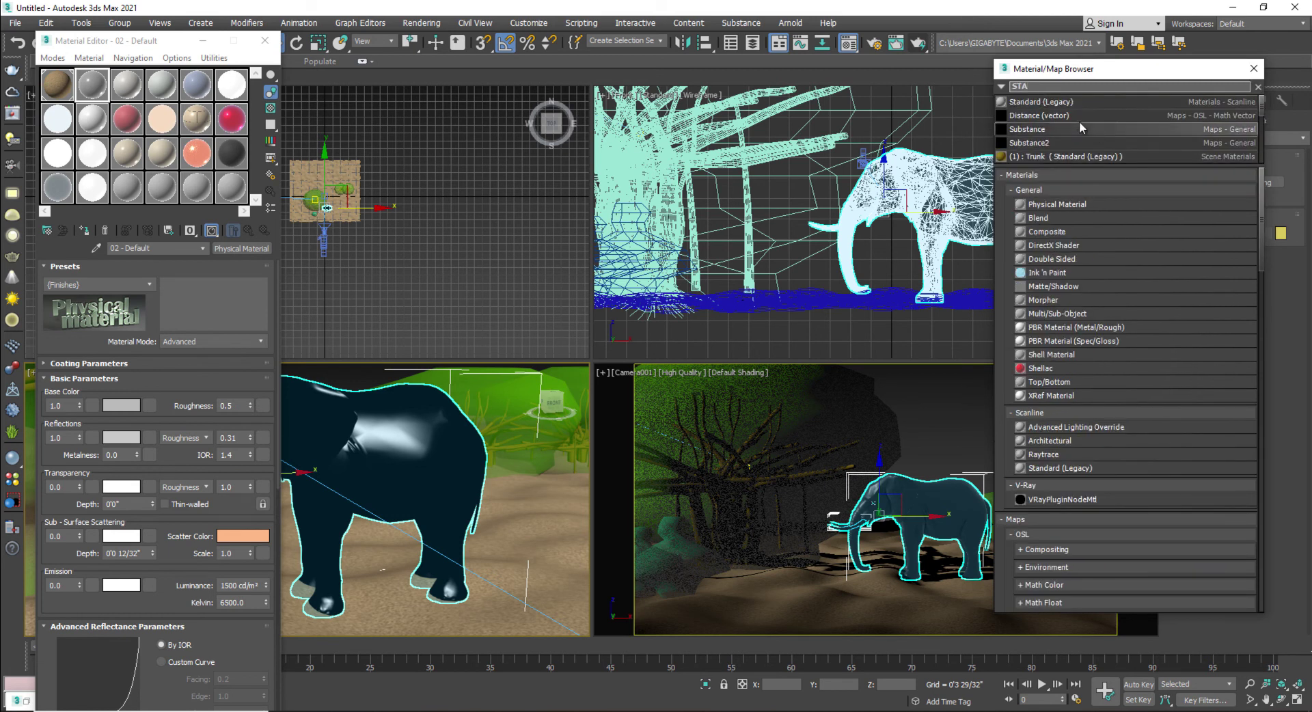
double_click(1053, 102)
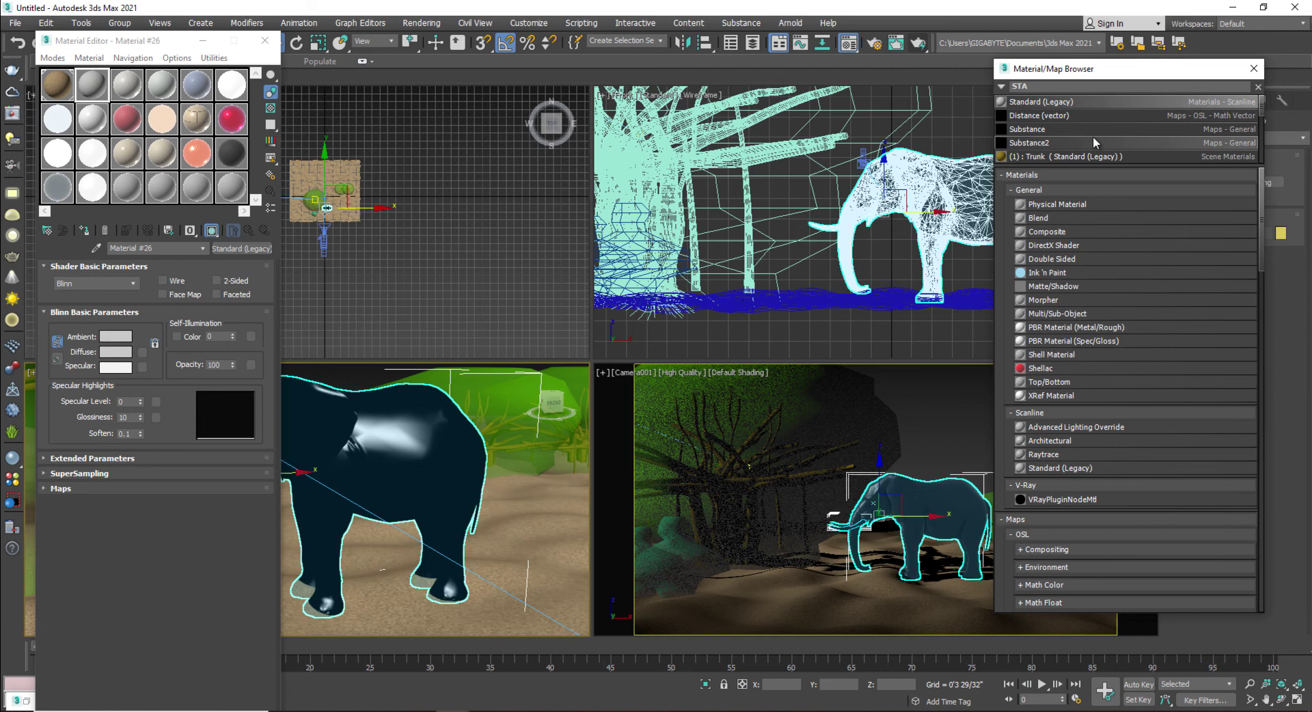
Begin adding a Bitmap to the Diffuse slot and copy the path of the Elephant folder in File Explorer
left_click(142, 351)
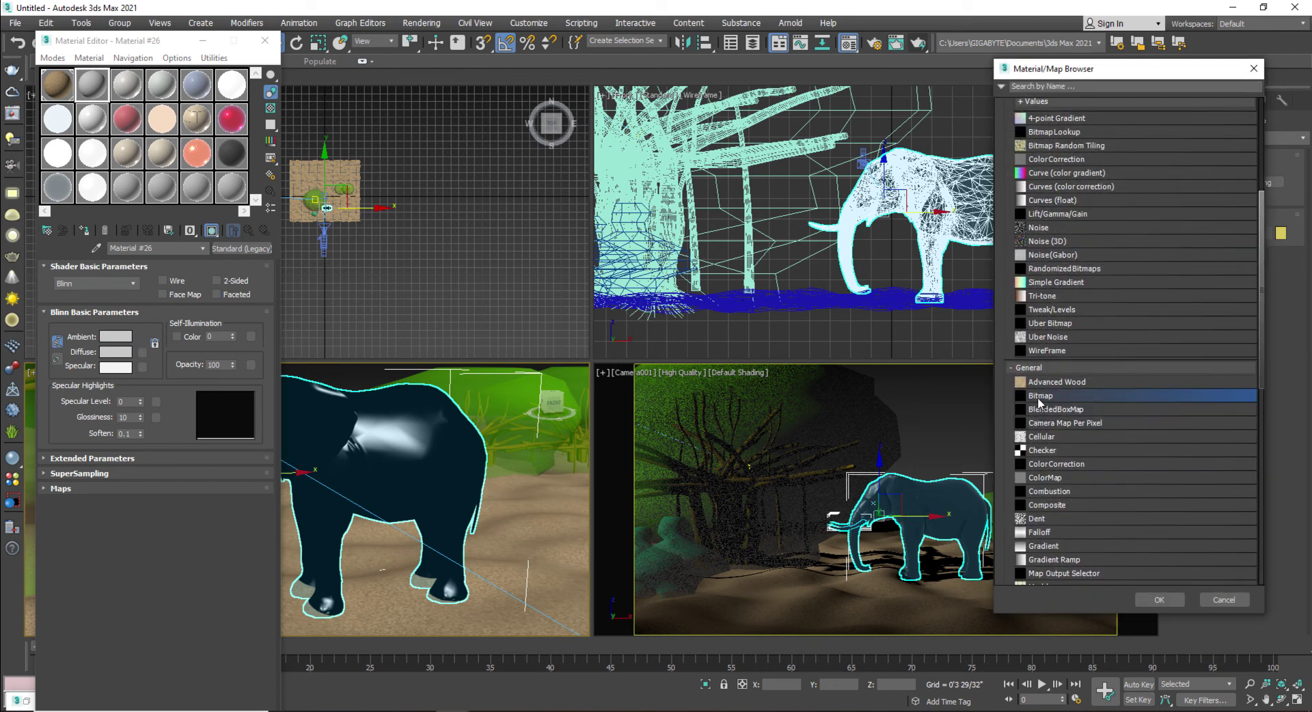
double_click(1040, 396)
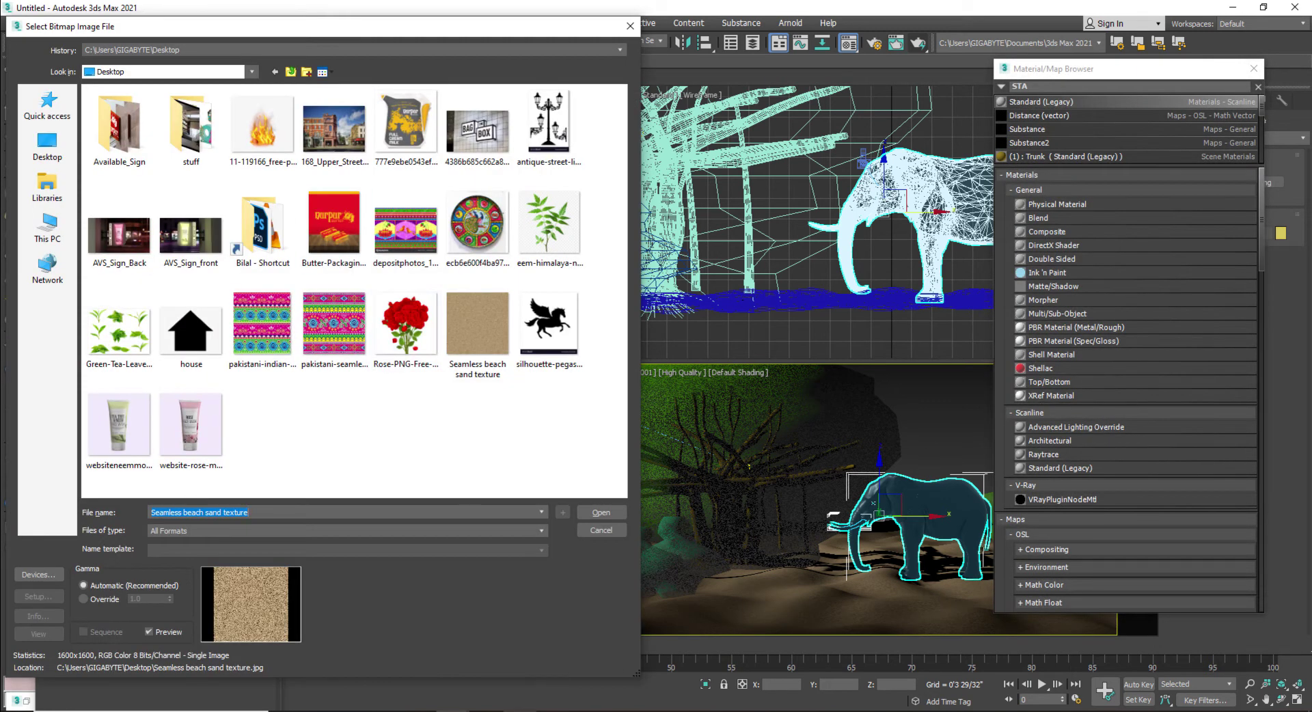
mouse_move(569, 710)
left_click(541, 680)
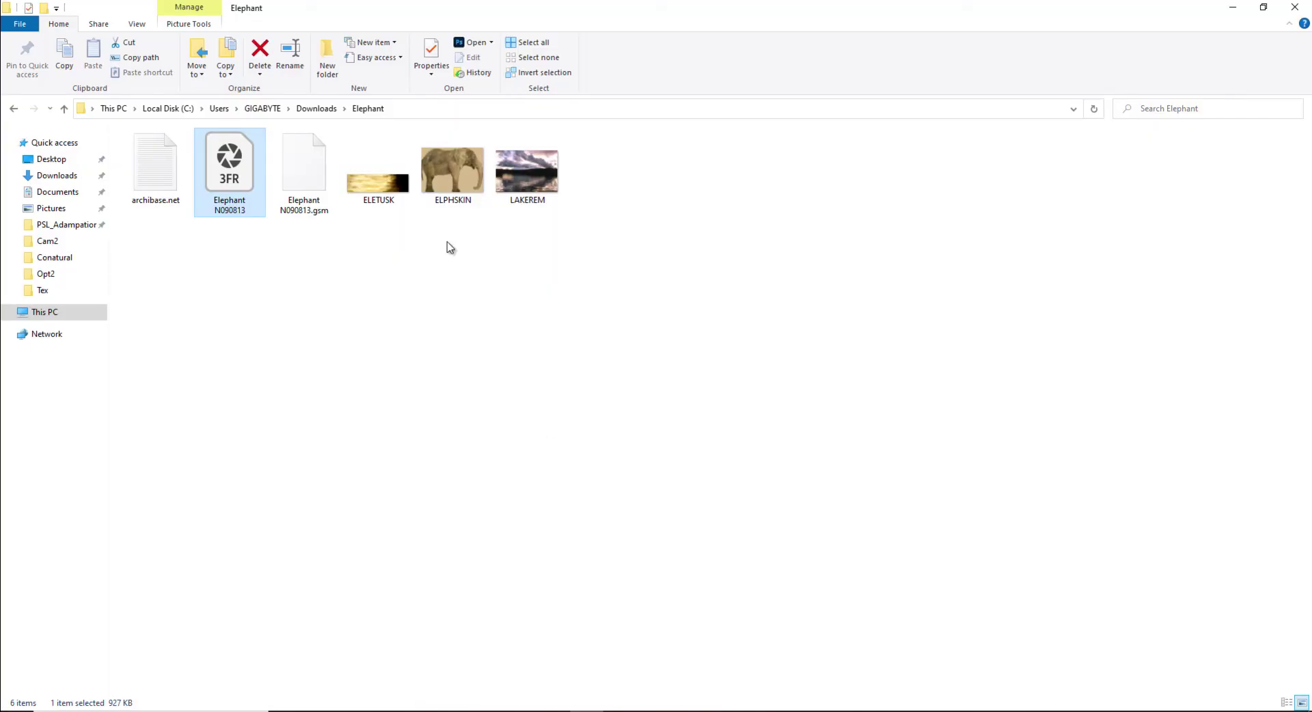
left_click(437, 109)
right_click(436, 109)
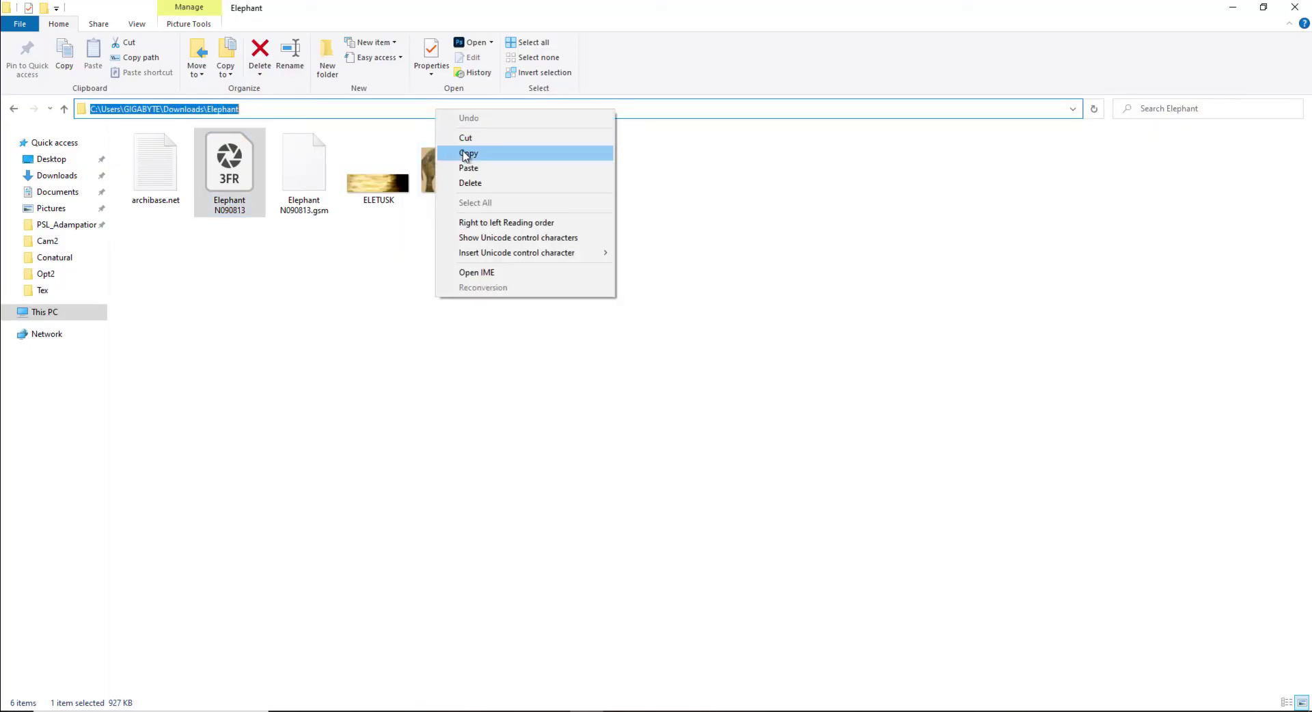
left_click(467, 155)
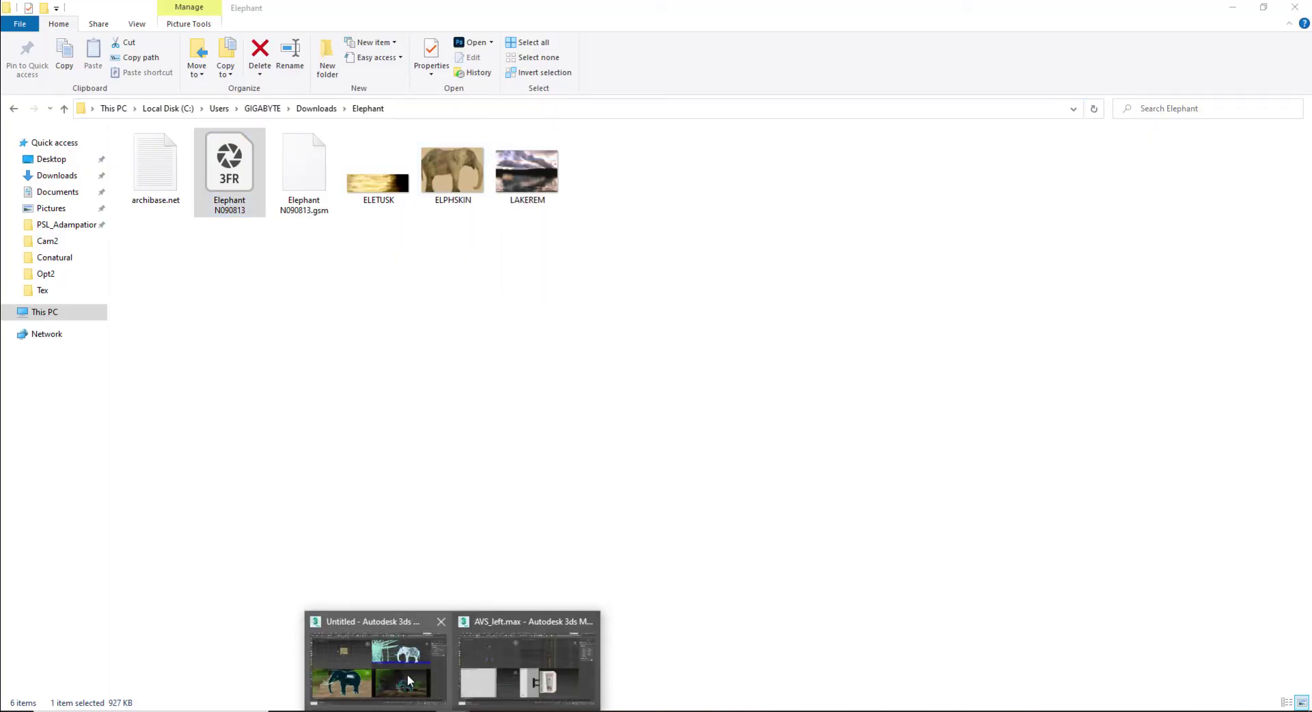
Back in 3ds Max, load ELPHSKIN from the copied Elephant folder path as the diffuse bitmap
left_click(408, 674)
key("ctrl+v")
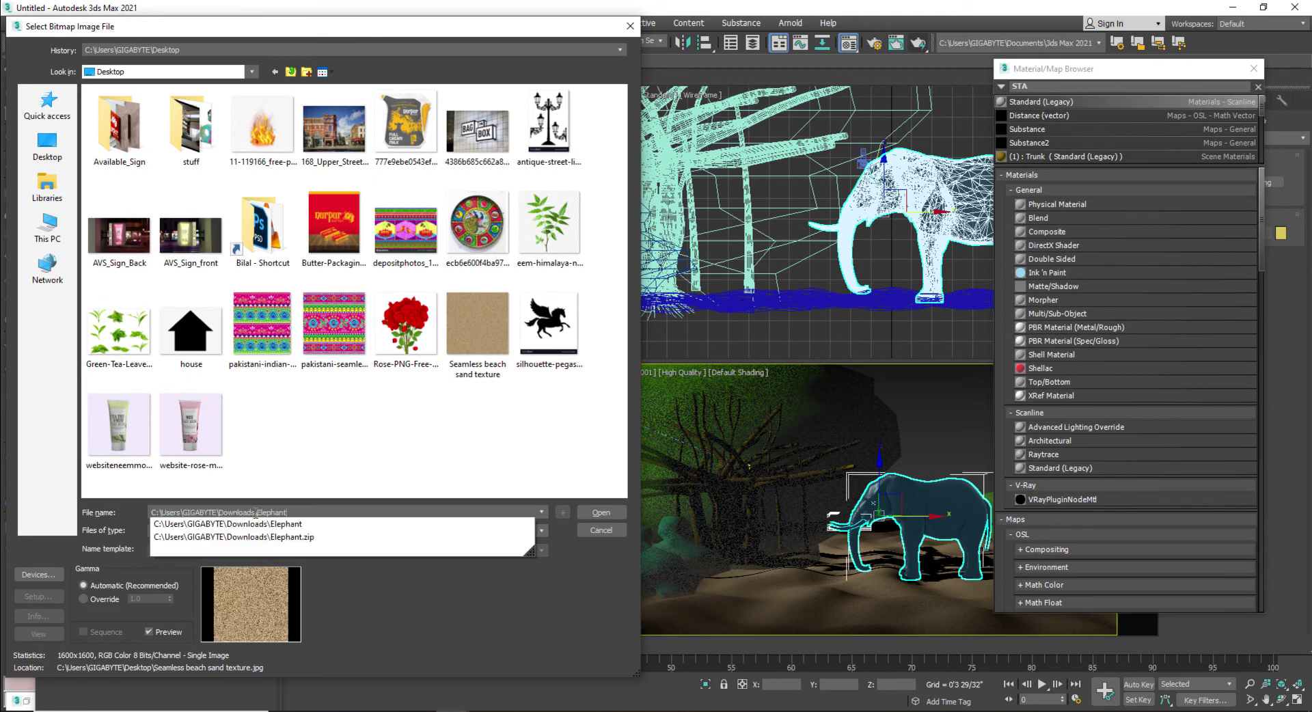
key("Return")
left_click(190, 126)
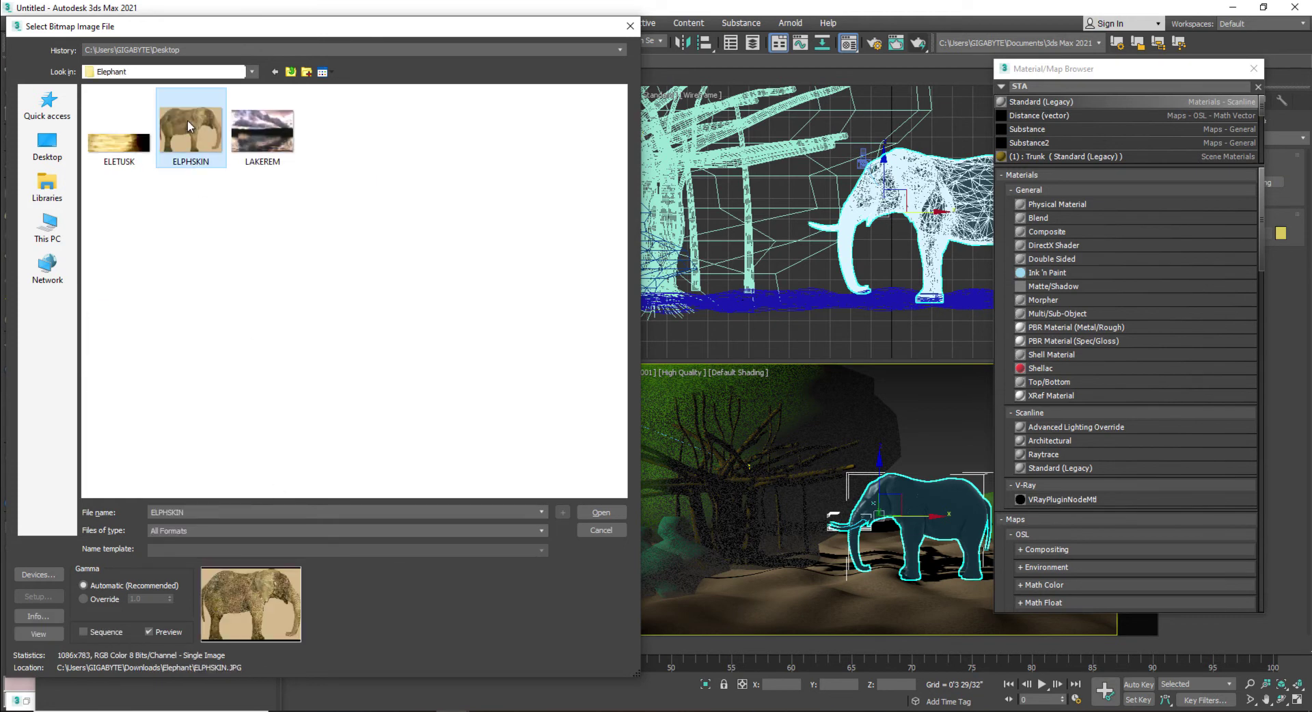
double_click(187, 120)
left_click(194, 231)
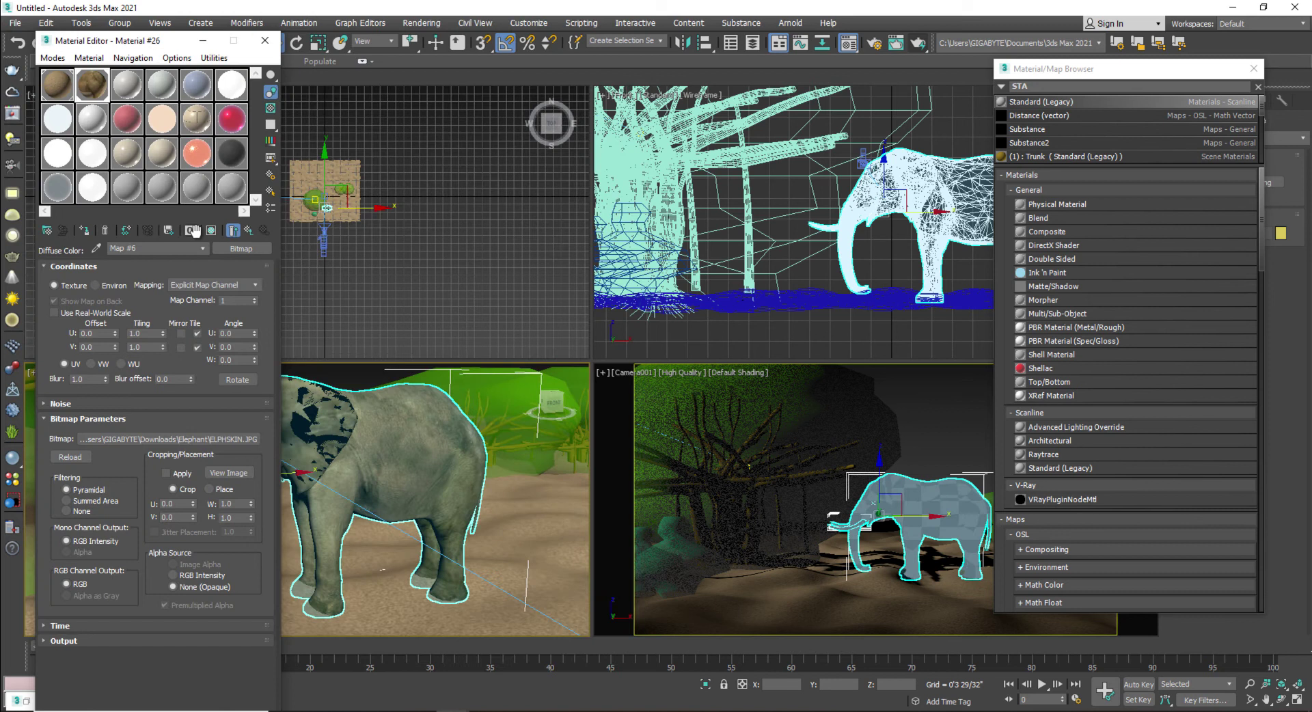
Select only the elephant's body mesh, enlarge it slightly and shift it vertically so its feet rest on the sand
left_click(399, 461)
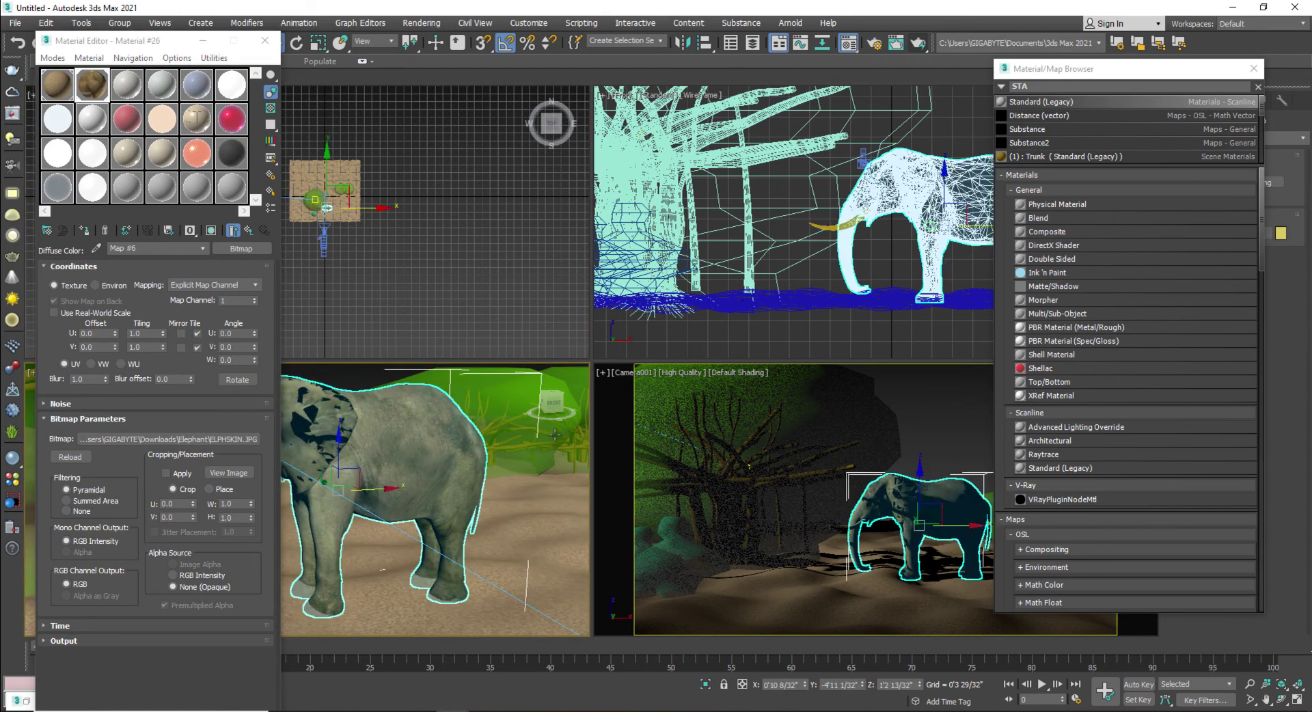
left_click(1254, 69)
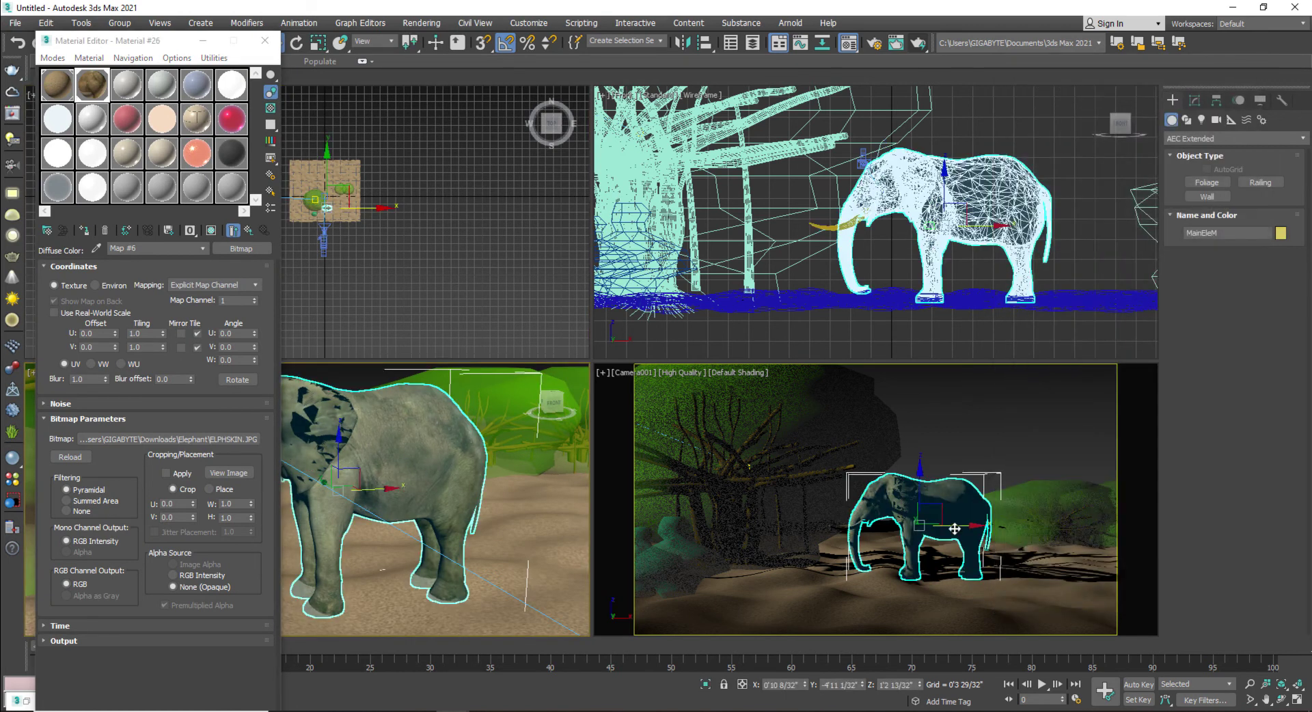
left_click_drag(944, 224, 941, 194)
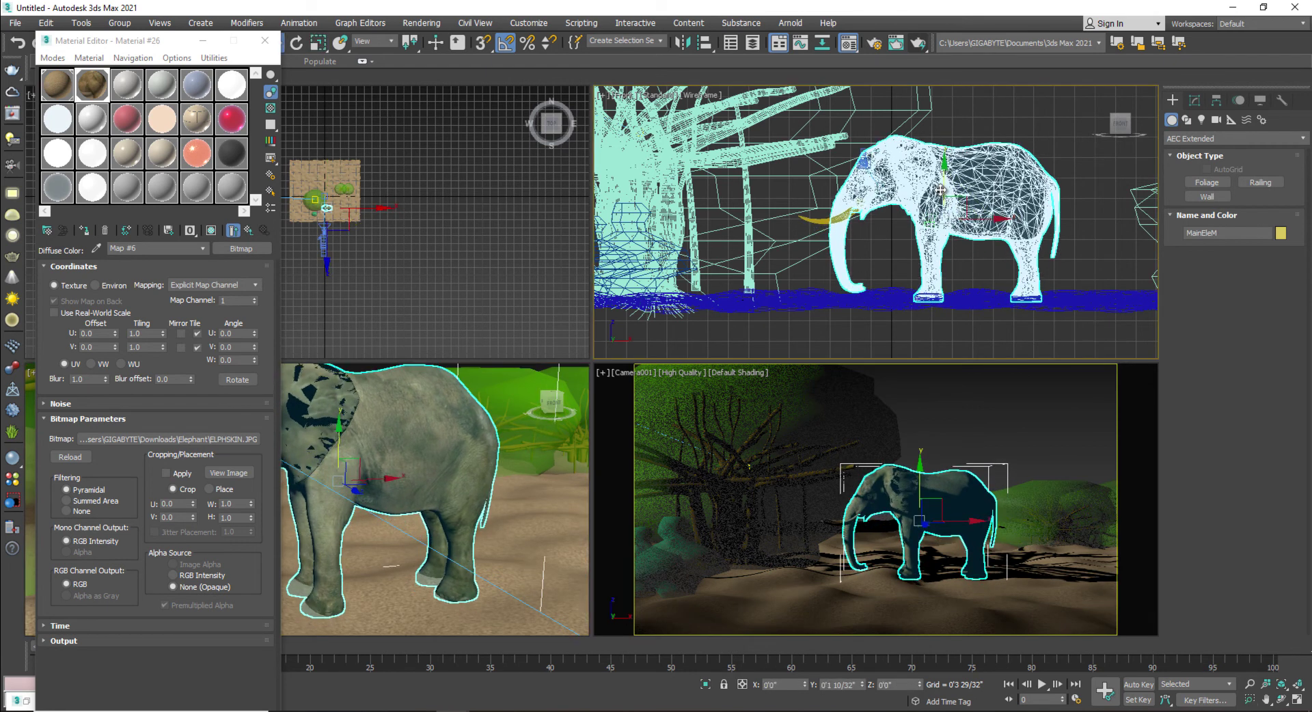
left_click_drag(941, 190, 991, 238)
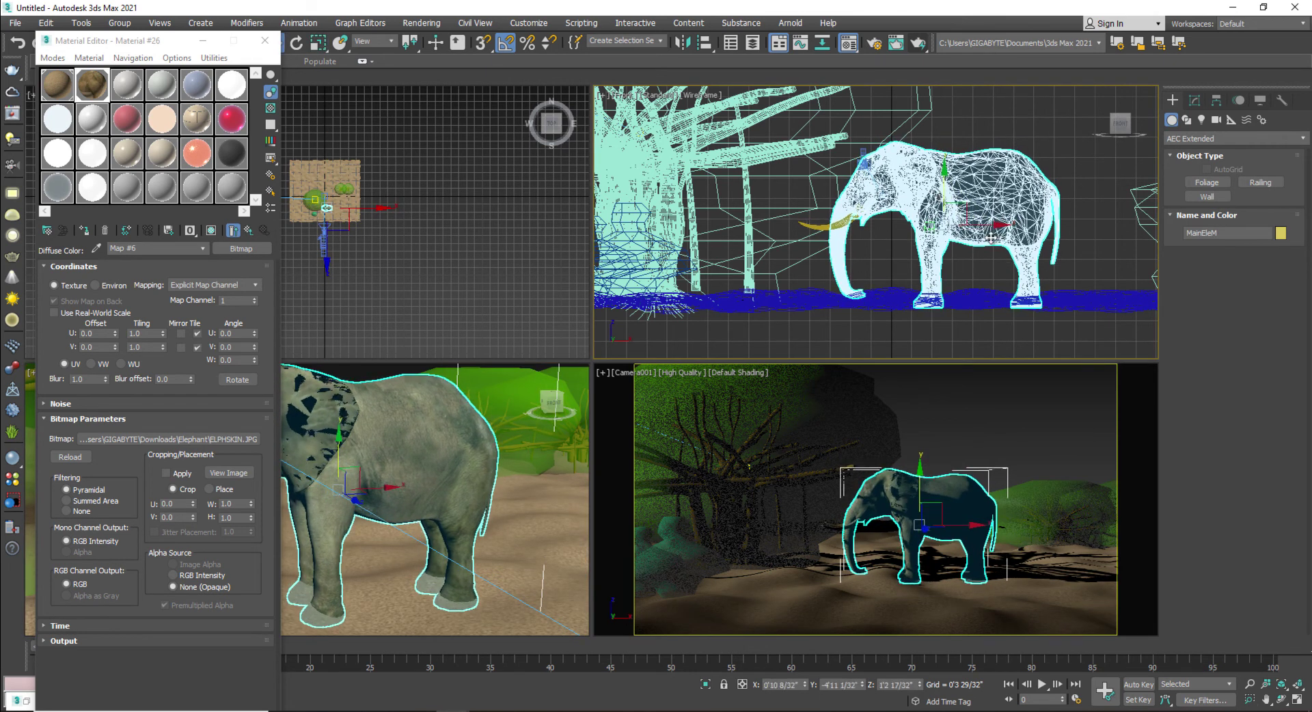
Clone the elephant's body mesh, scale the copy down to calf size, and place it on the ground behind the large elephant
middle_click_drag(1000, 239, 947, 239)
mouse_move(929, 229)
left_mouse_down("shift")
mouse_move(1059, 232)
mouse_move(1020, 270)
mouse_move(1018, 307)
mouse_move(1018, 296)
left_mouse_up("shift")
left_click(659, 420)
key("r")
key("w")
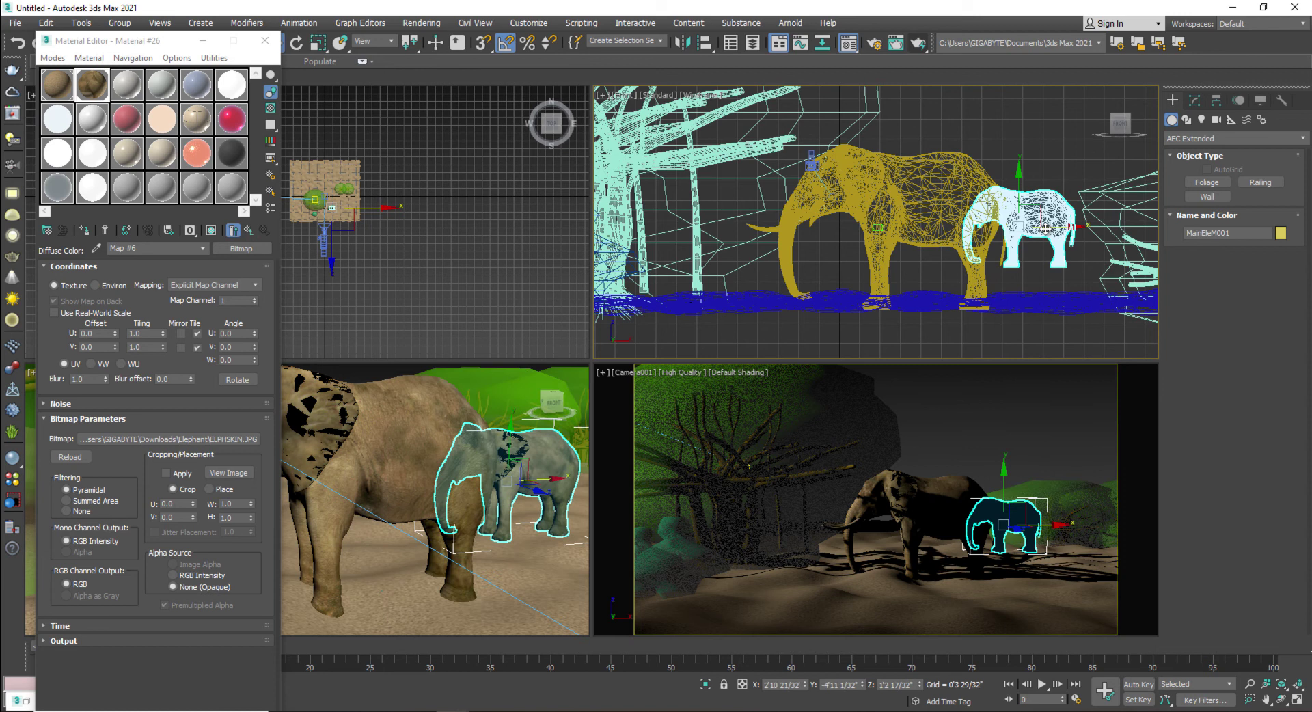
left_click_drag(1025, 229, 1062, 234)
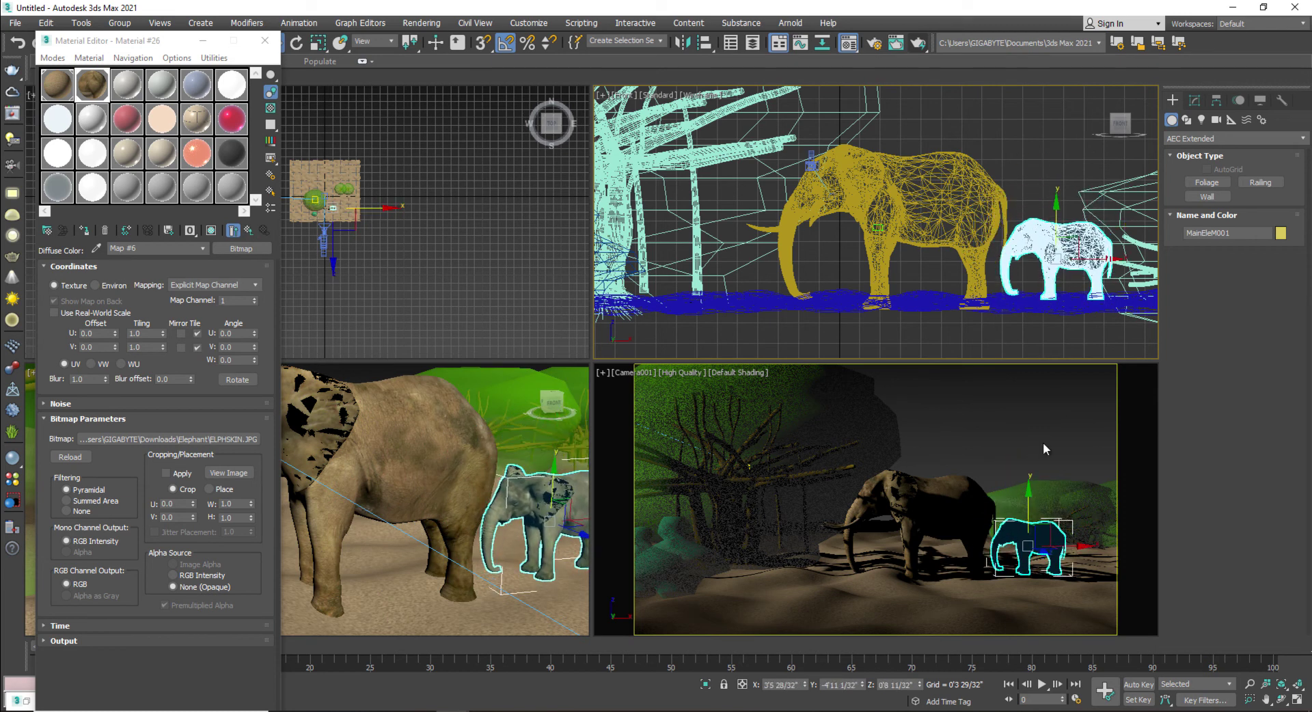
Render the Camera001 view to check the lighting on the two elephants
left_click(1014, 435)
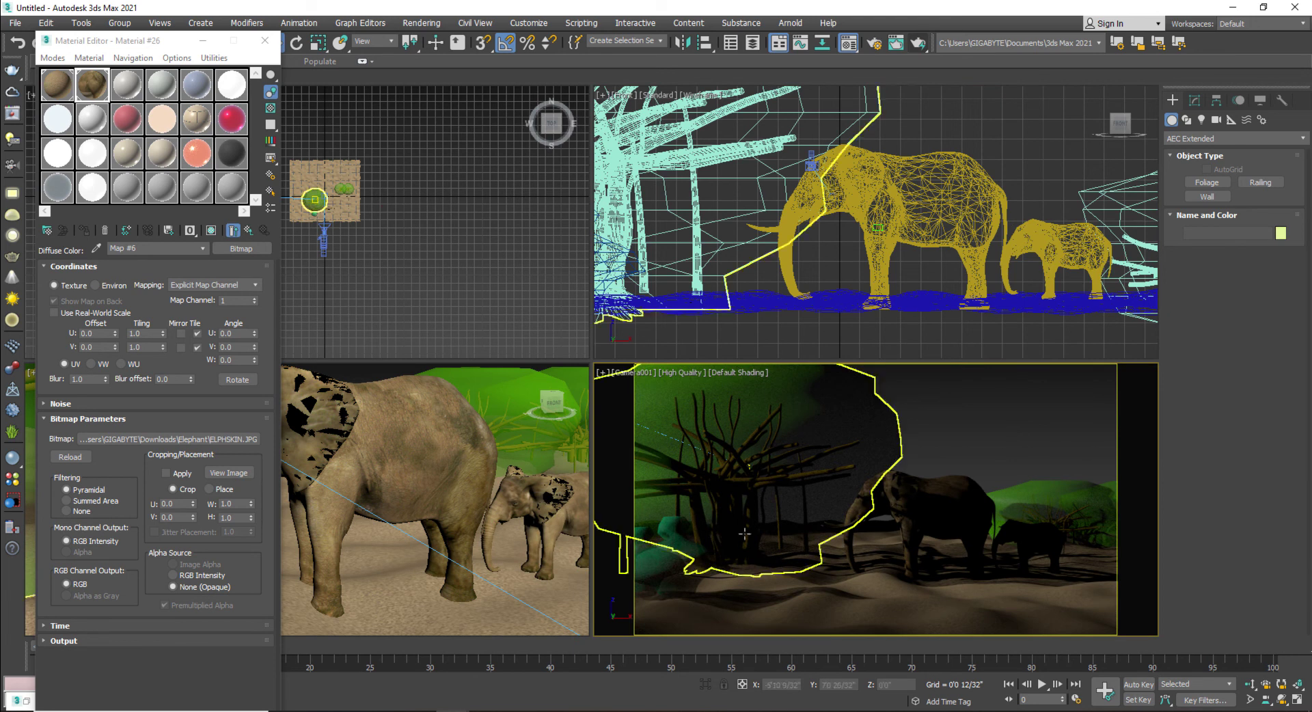
left_click(916, 45)
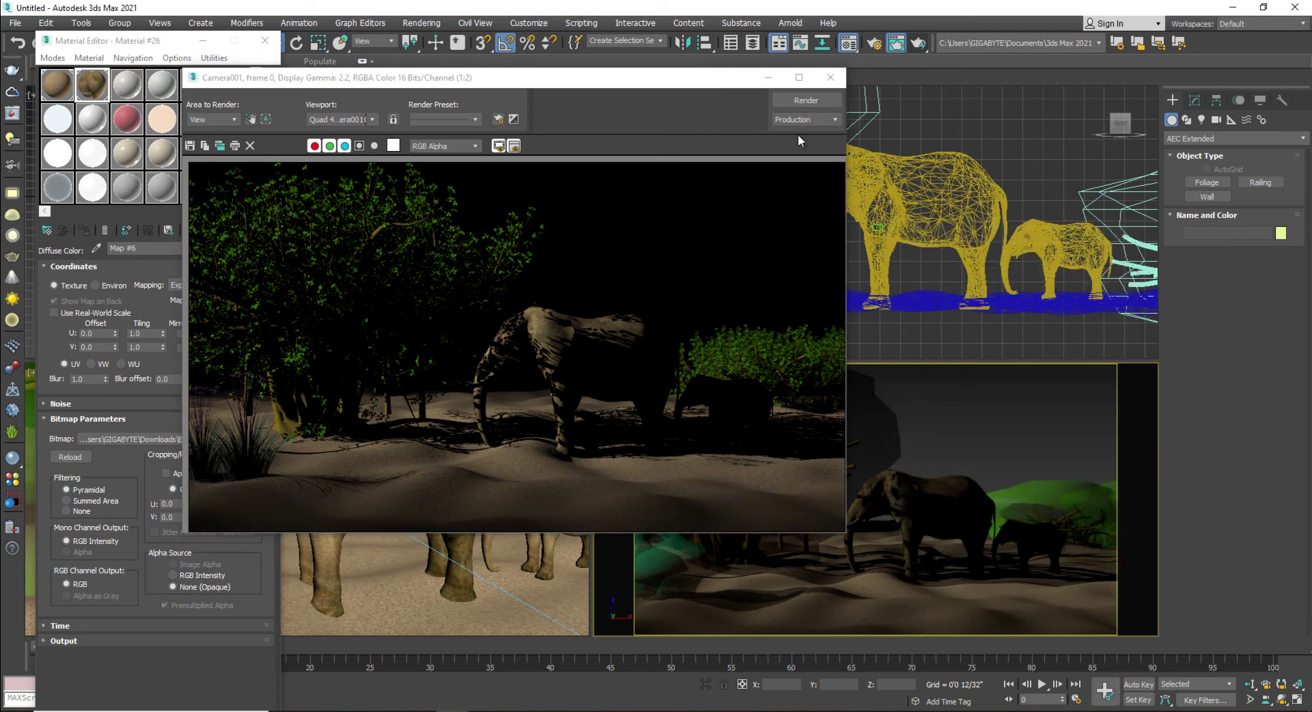
left_click(769, 77)
Move the small elephant toward the camera in the Top view so it stands clear of the large one
left_click(360, 172)
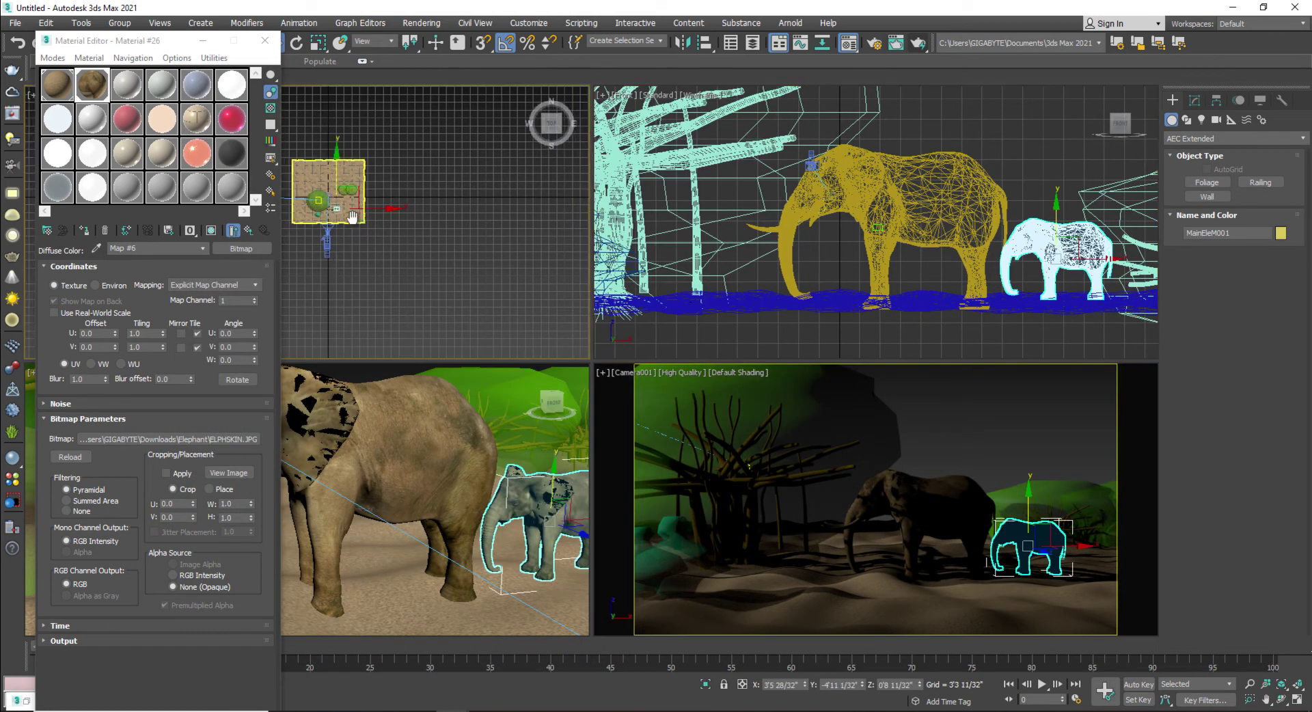
scroll(371, 216, "up", 5)
left_click_drag(361, 142, 366, 162)
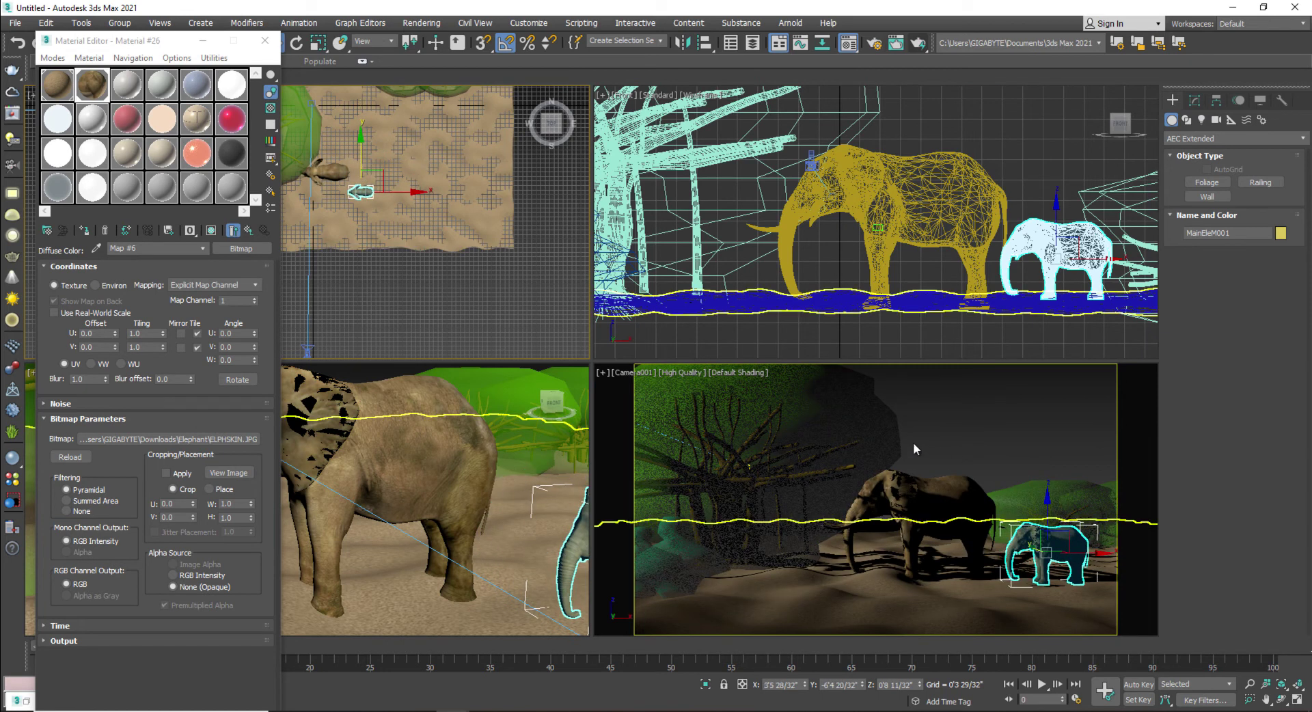
left_click(909, 417)
Change the directional light's shadow type to Shadow Map
scroll(653, 188, "down", 8)
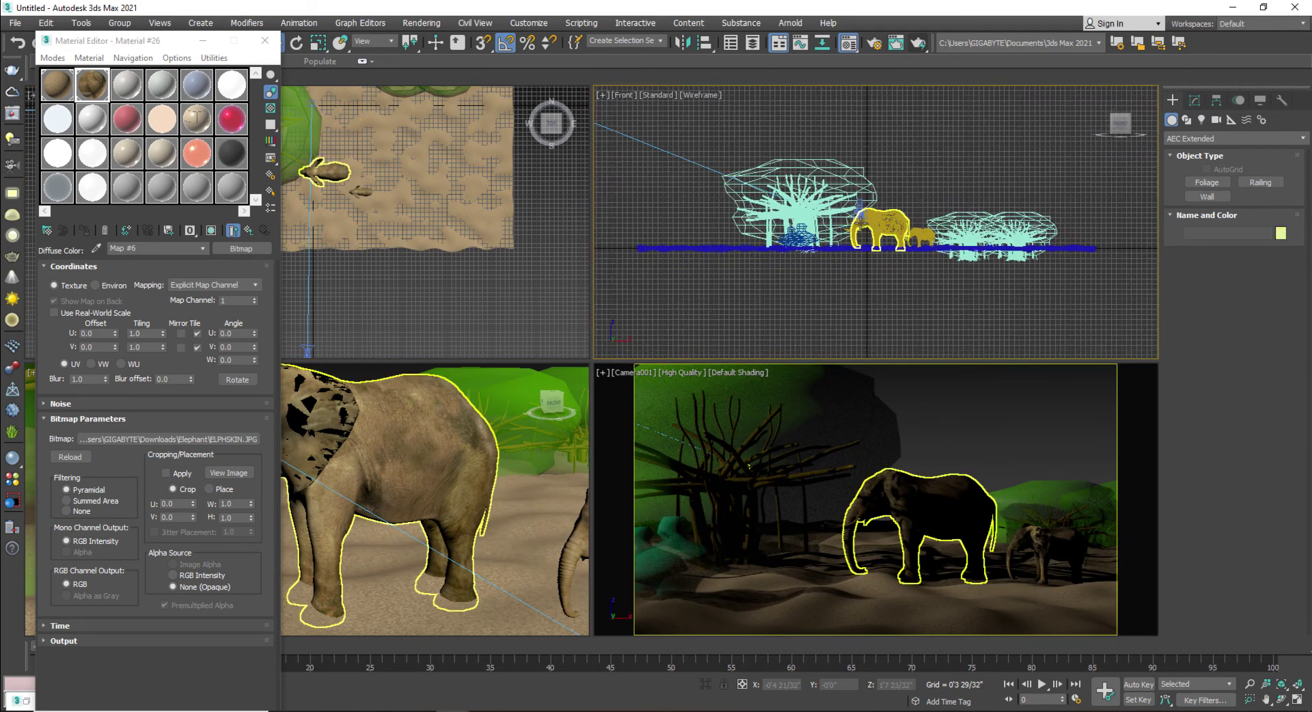
left_click(614, 179)
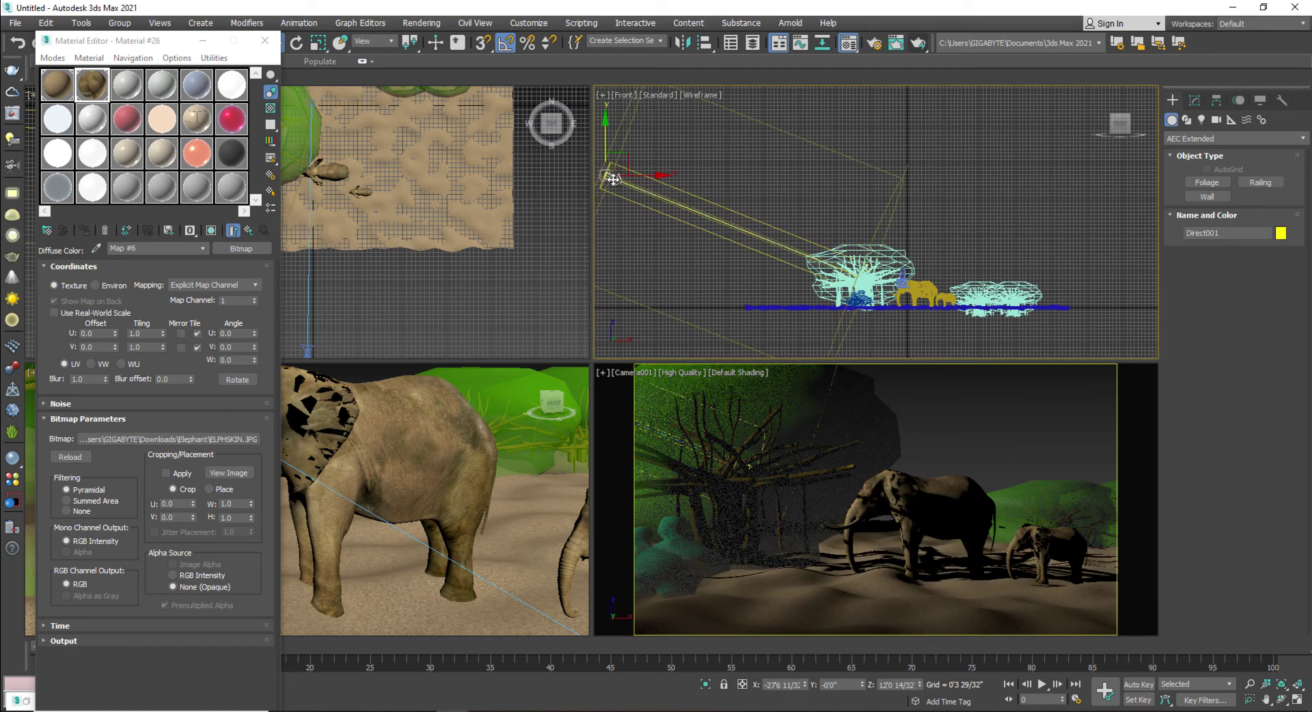
left_click(1193, 103)
scroll(1214, 386, "down", 3)
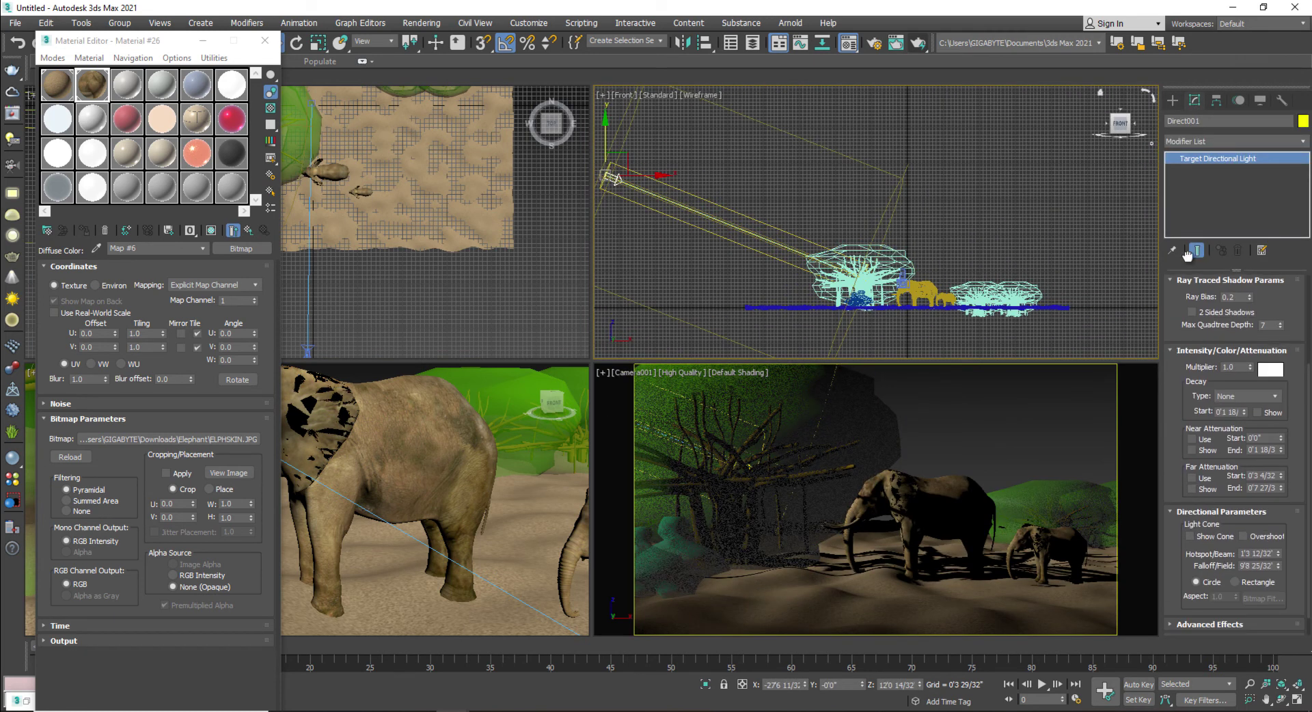
scroll(1223, 311, "up", 2)
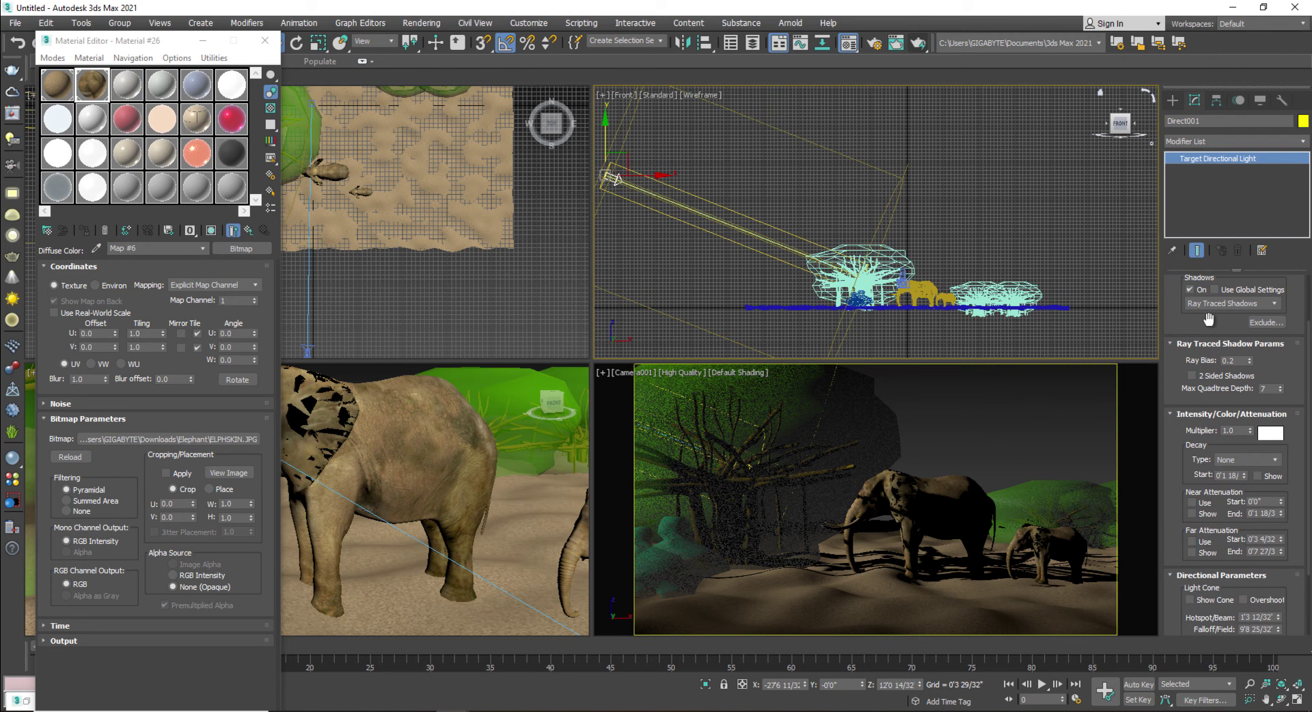
left_click(1204, 306)
left_click(1211, 330)
left_click(978, 454)
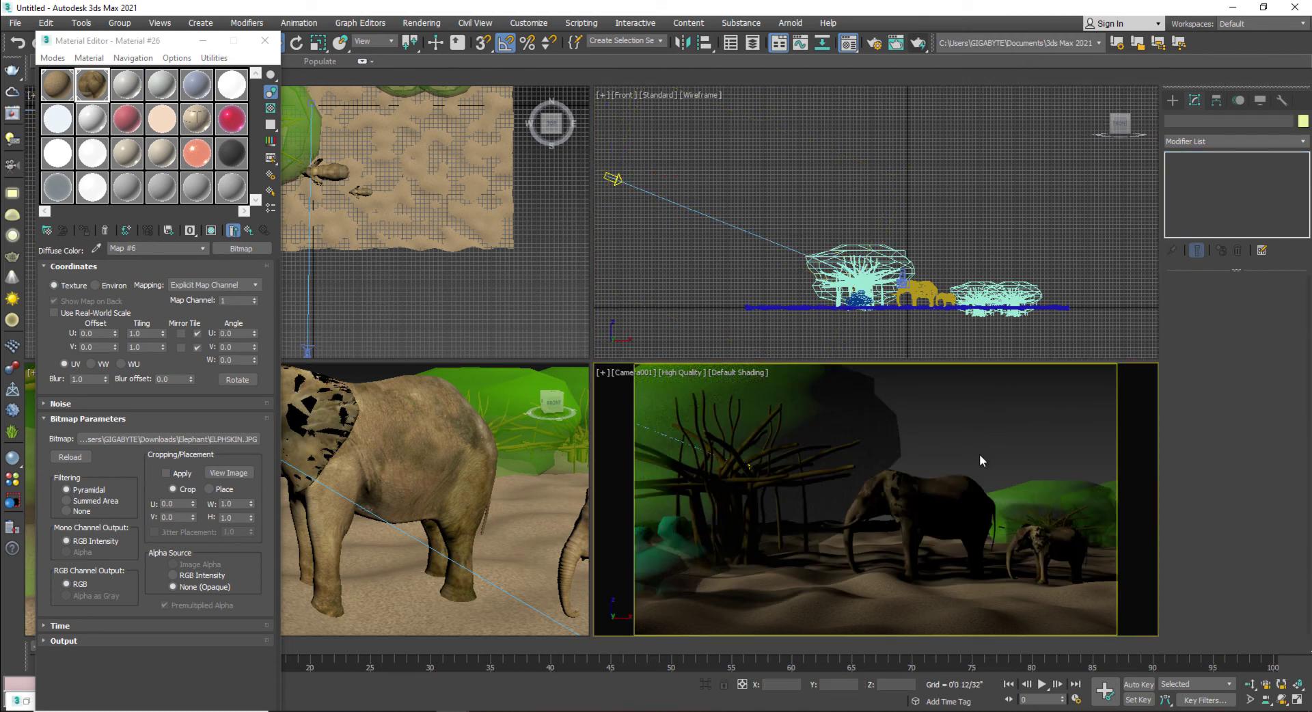
Set the directional light's intensity multiplier to 4
left_click(612, 179)
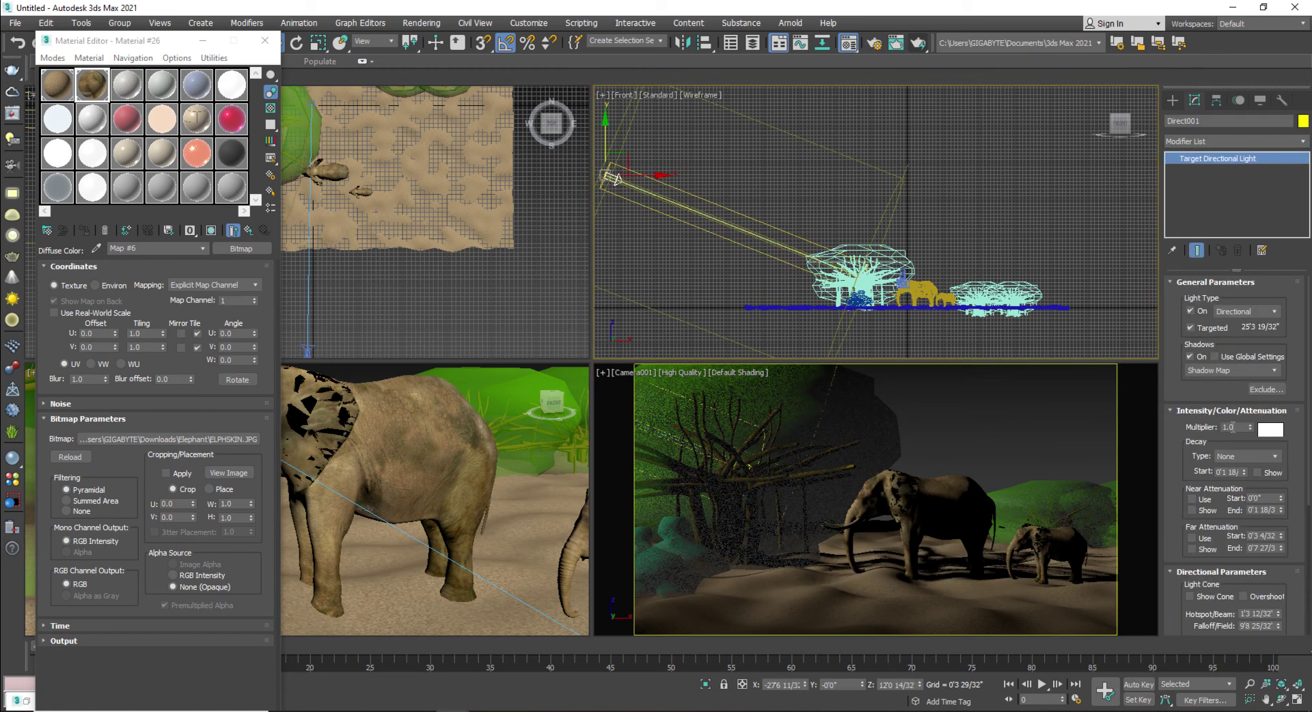
type("4")
key("Return")
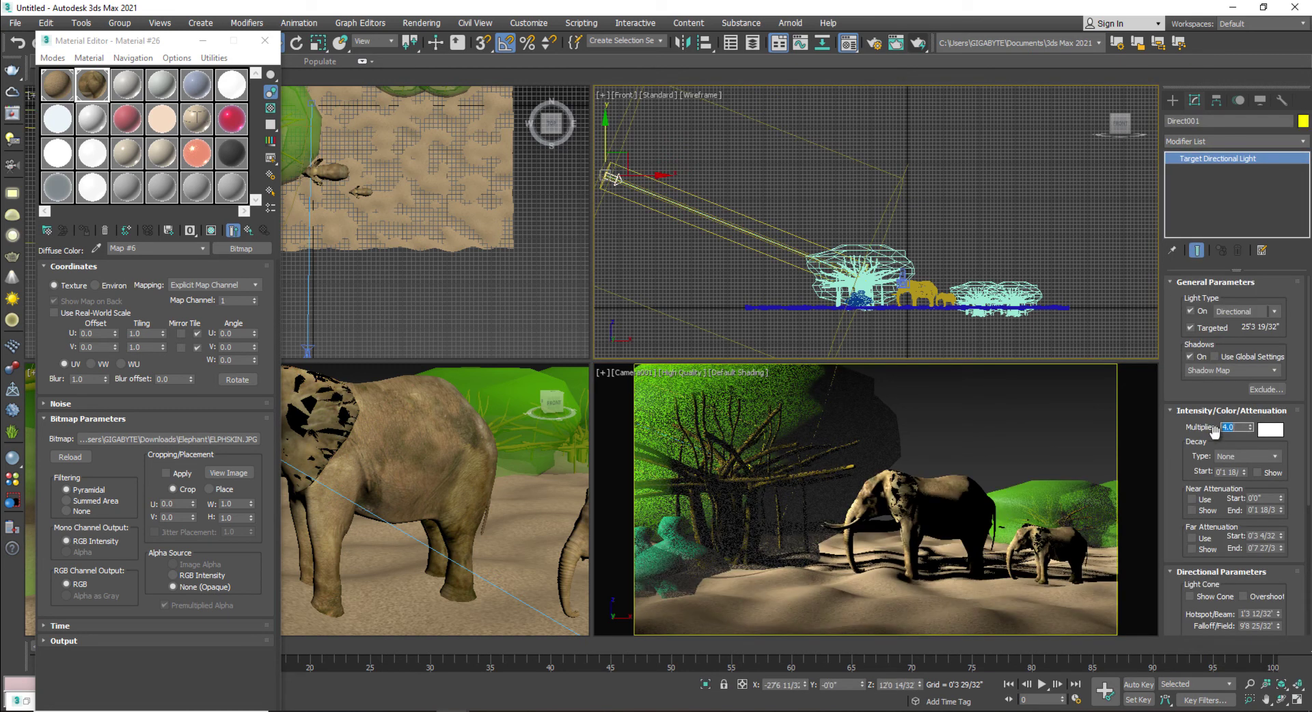
Tint the directional light pale cyan by setting the Red value of its color to 132
left_click(1280, 432)
left_click_drag(525, 98, 524, 98)
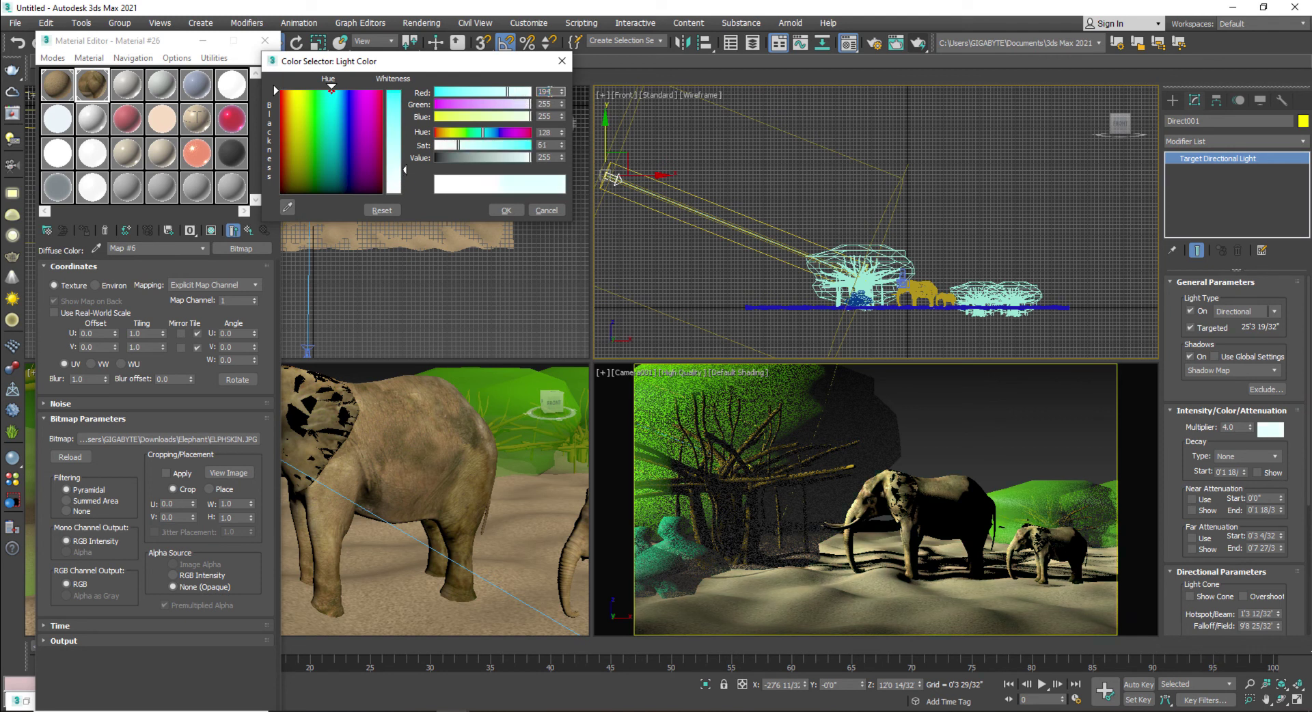
left_click(553, 91)
type("132")
key("Return")
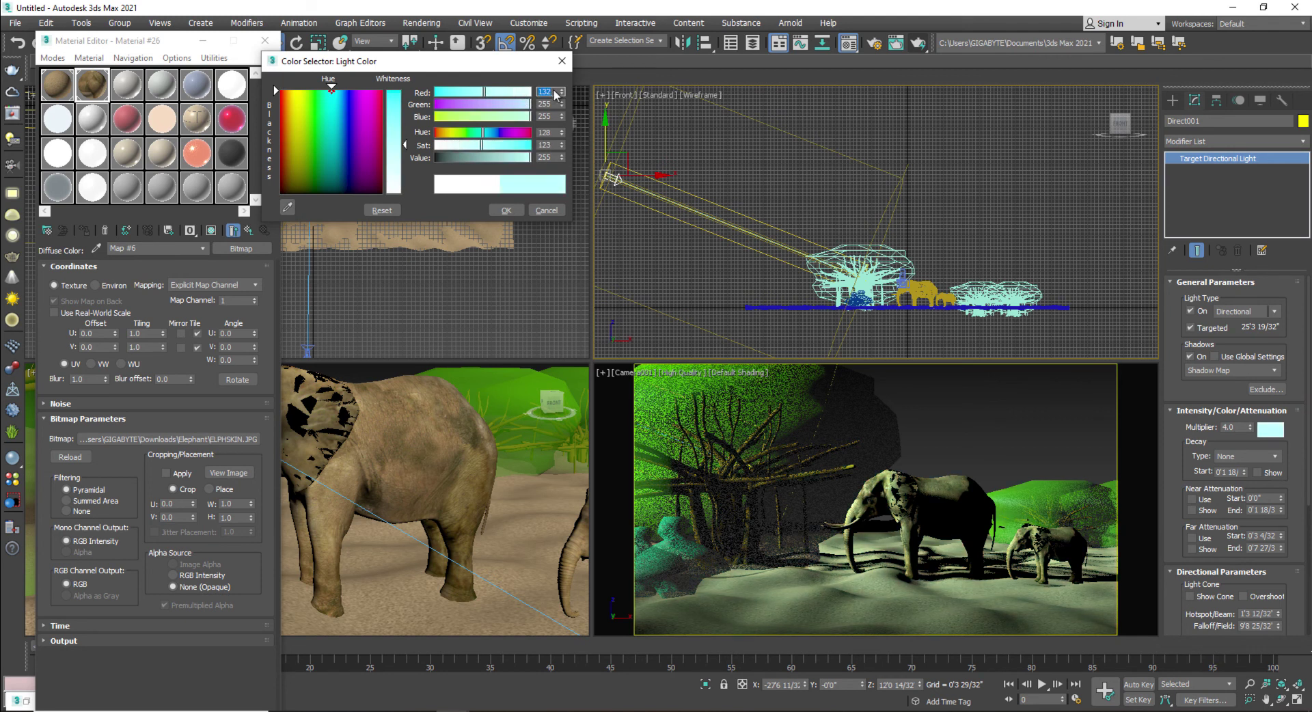
left_click(506, 210)
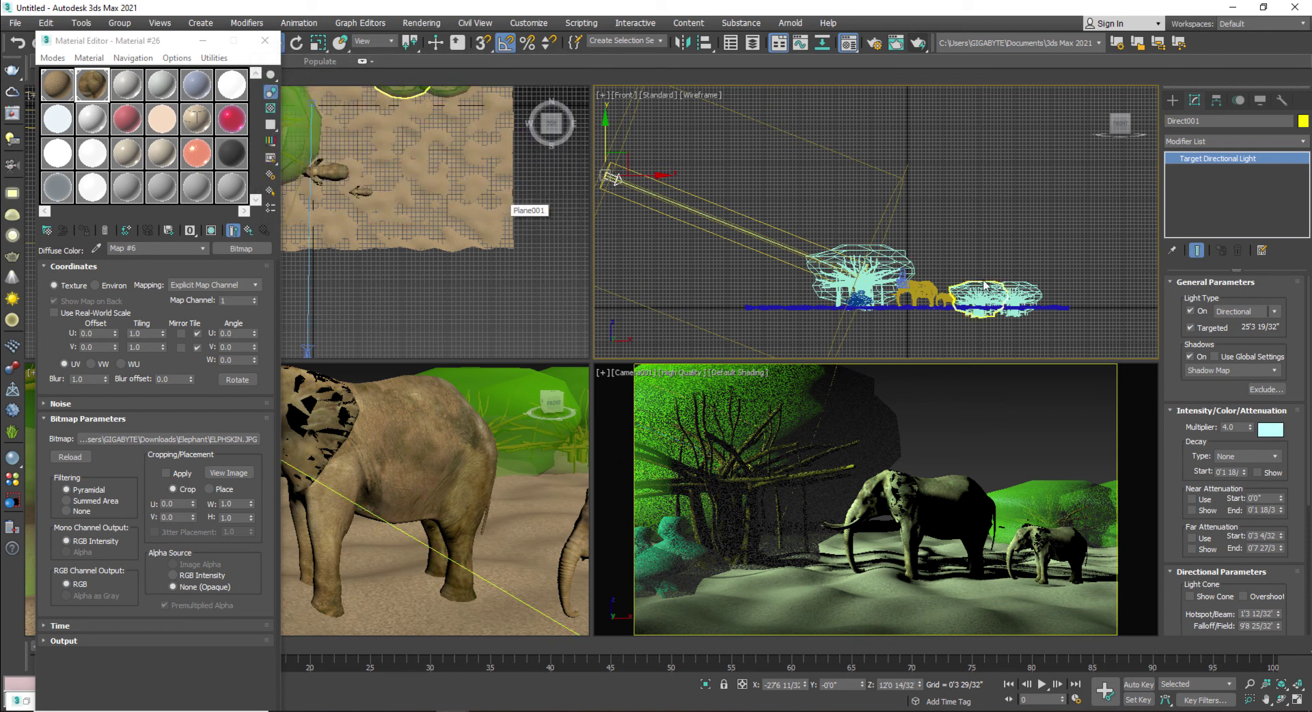
left_click(1013, 260)
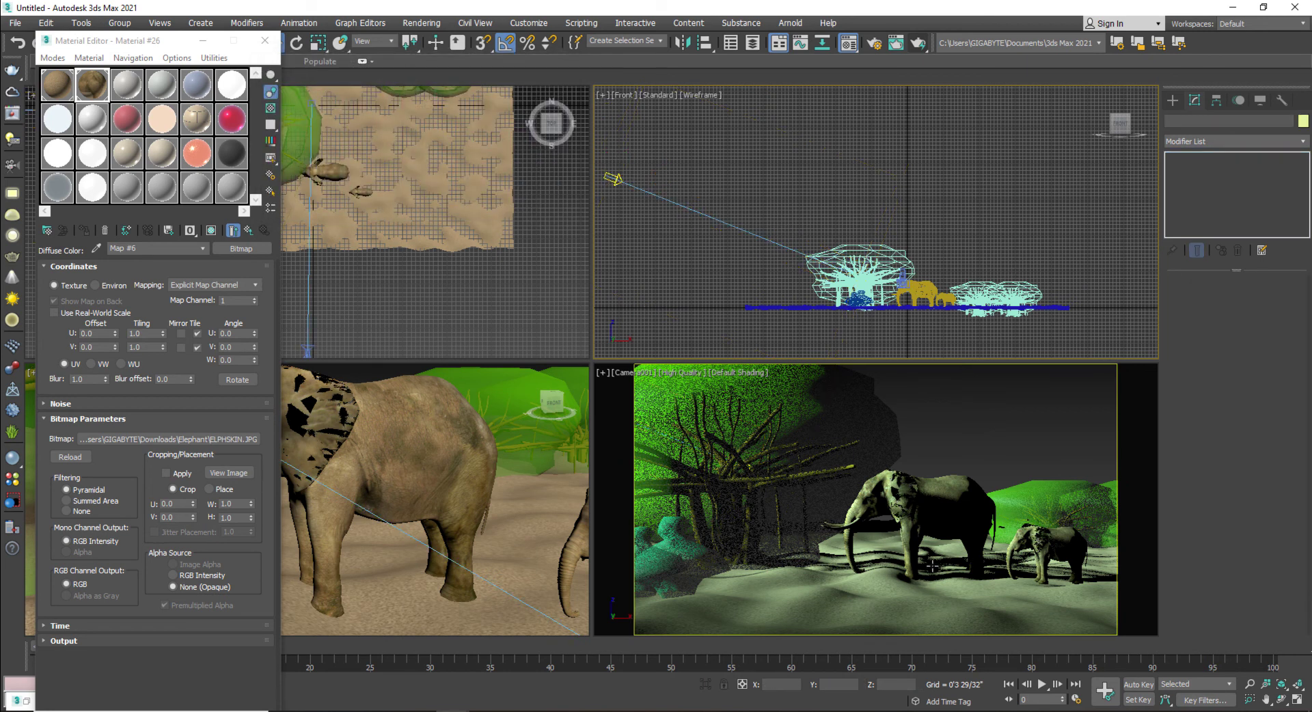
left_click(711, 217)
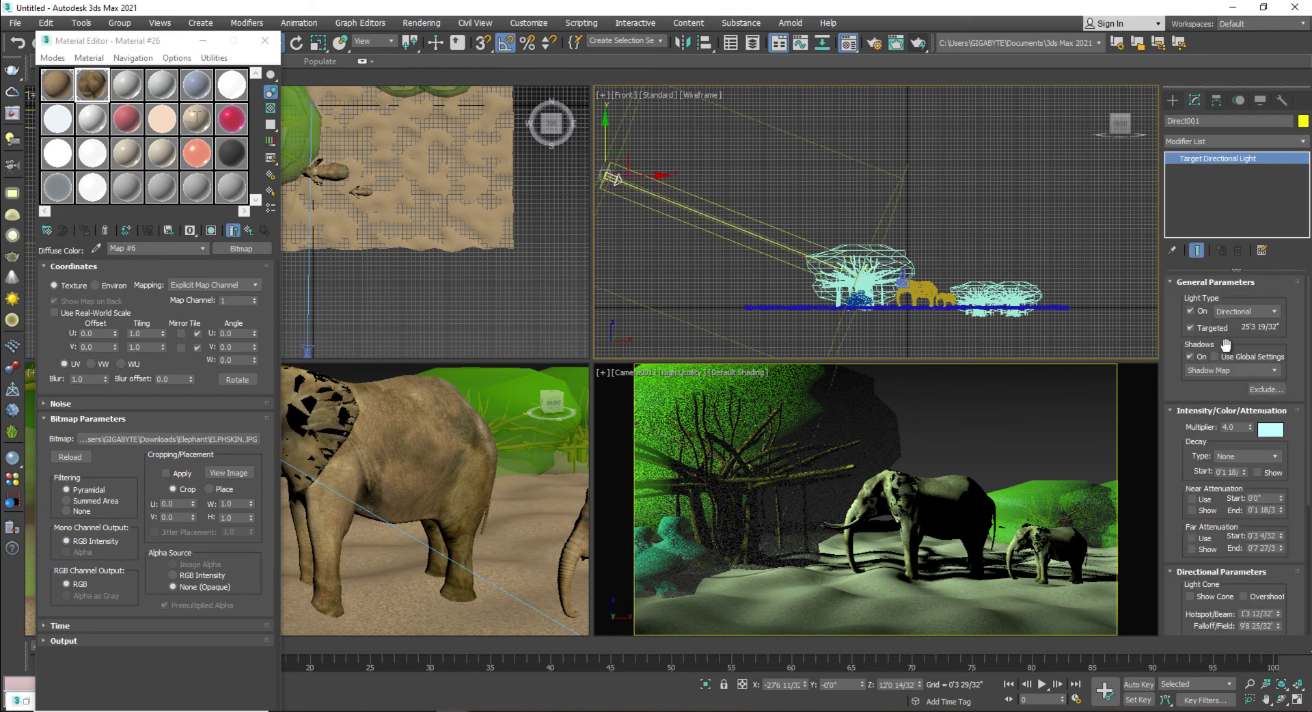
Lighten the directional light's cyan tint by setting the Red value of its color to 181
left_click(1268, 429)
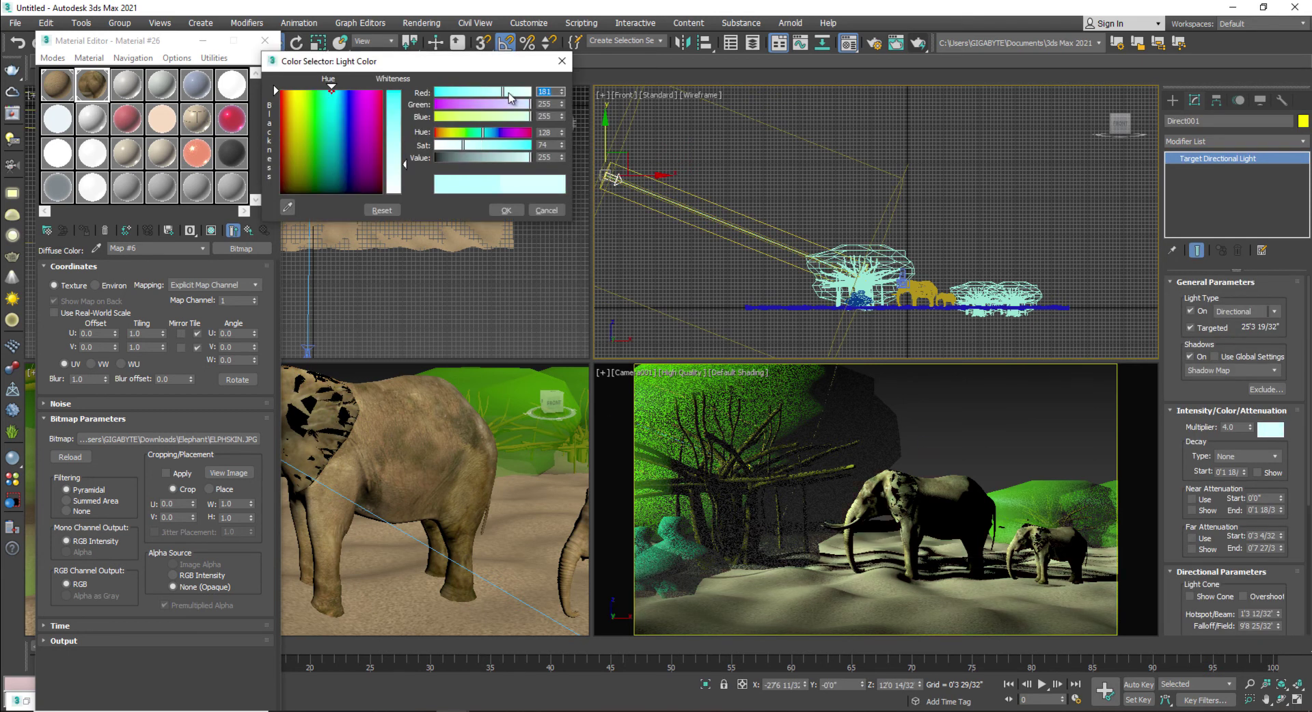
left_click(506, 210)
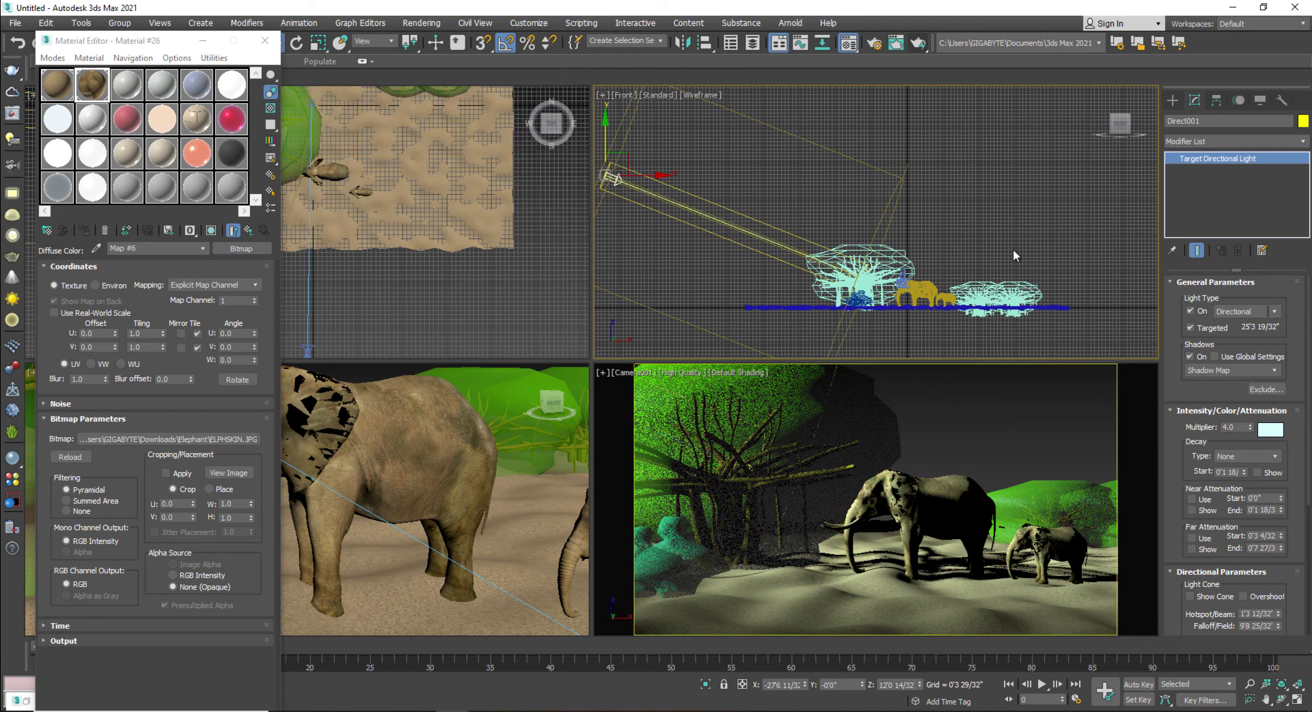
left_click(1014, 245)
Add a new Volume Light effect to the directional light
left_click(615, 177)
scroll(1187, 542, "down", 5)
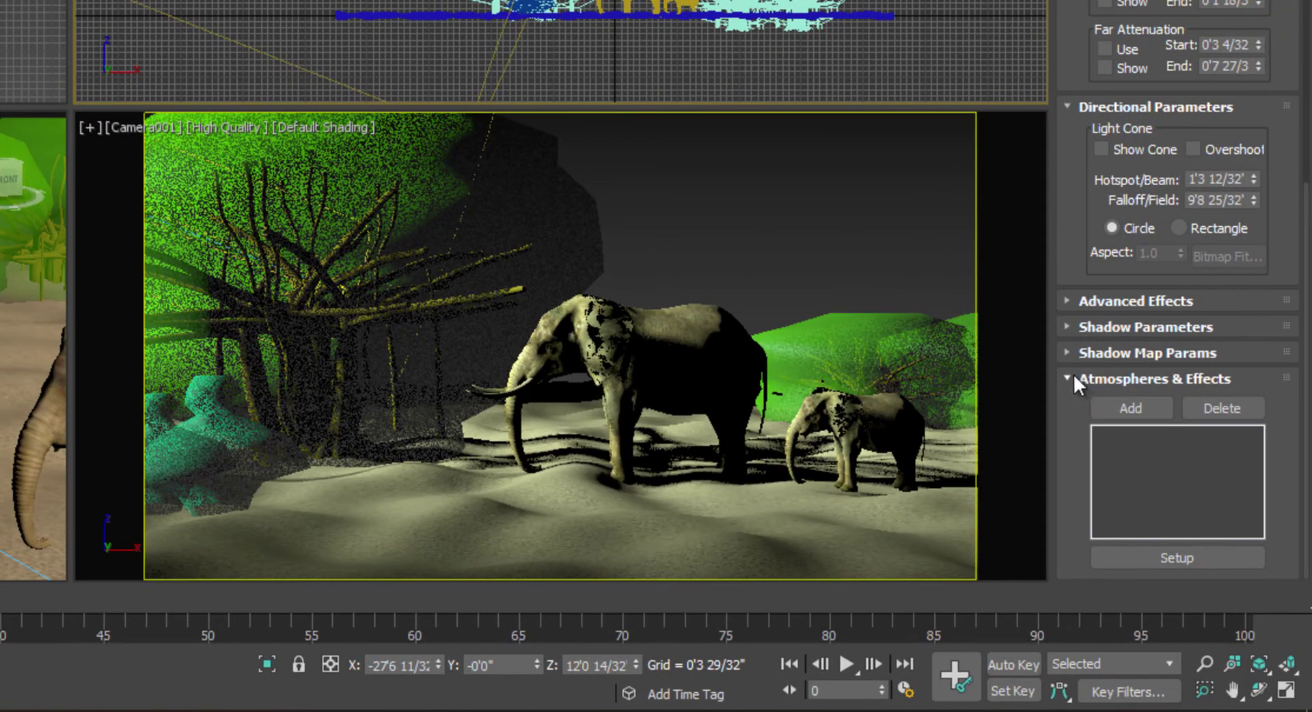
left_click_drag(1061, 366, 1268, 398)
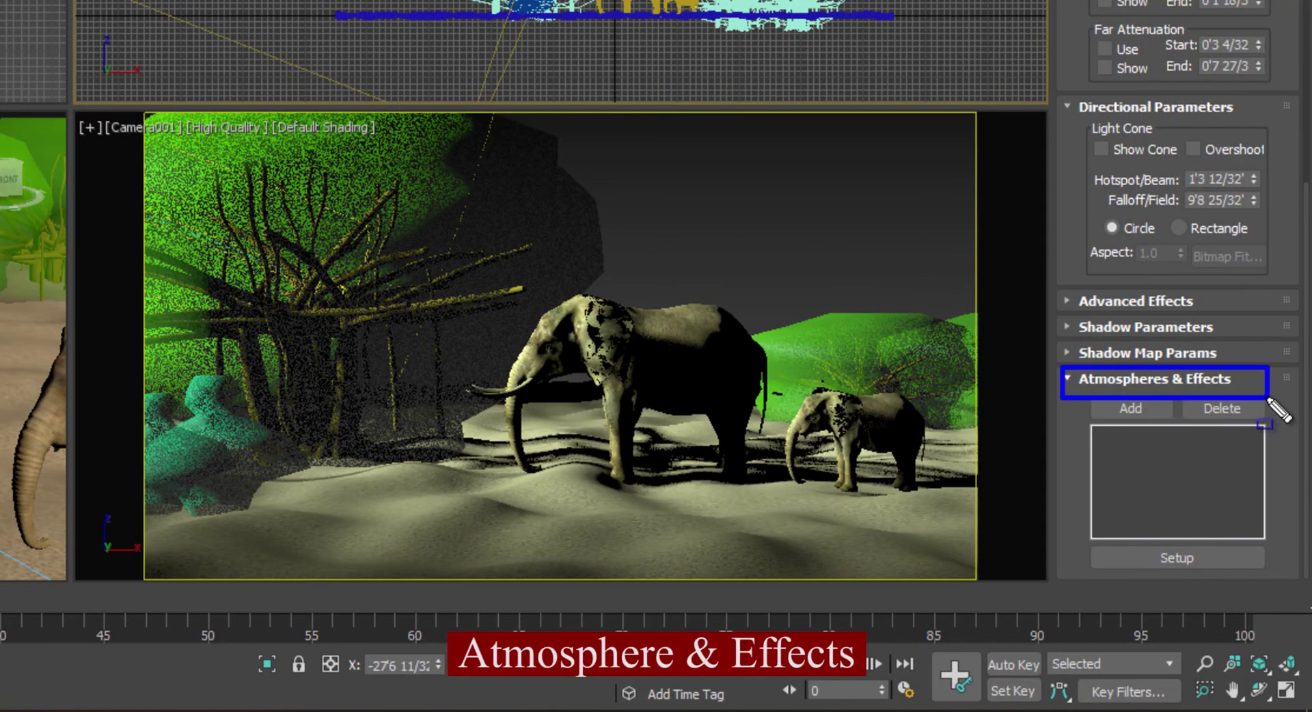
left_click(1130, 408)
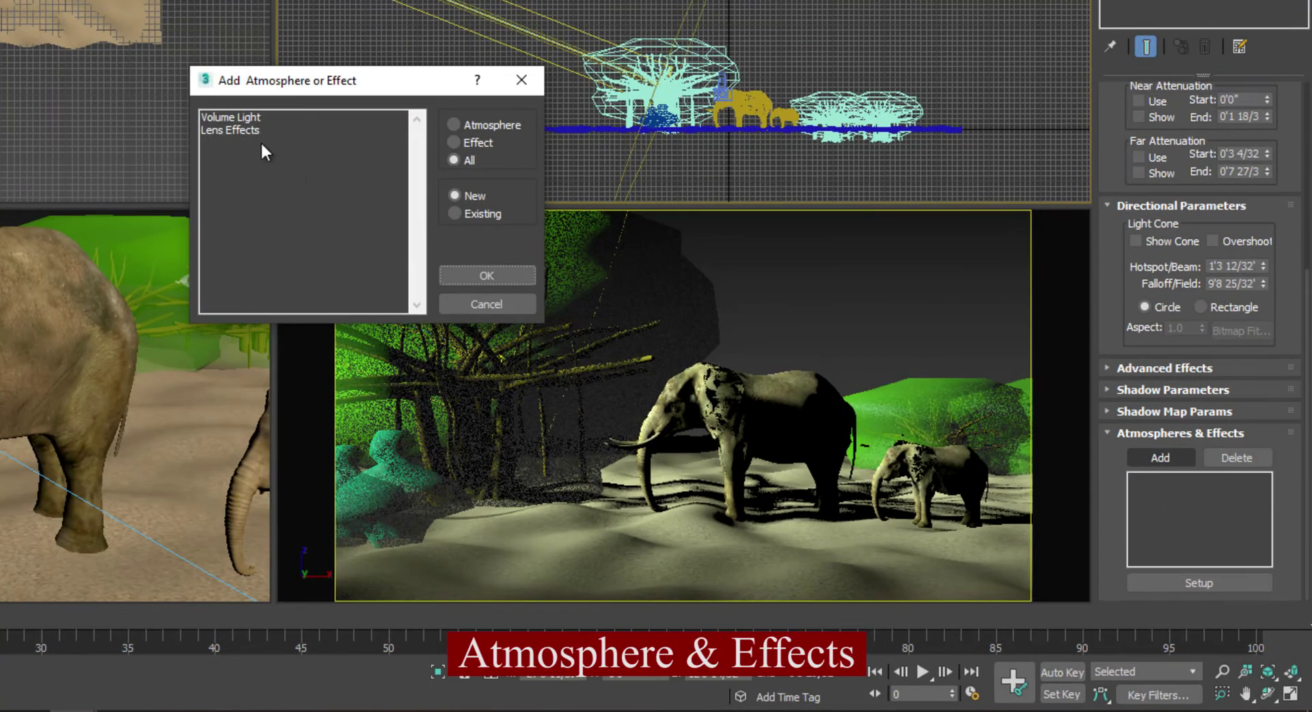
left_click(236, 119)
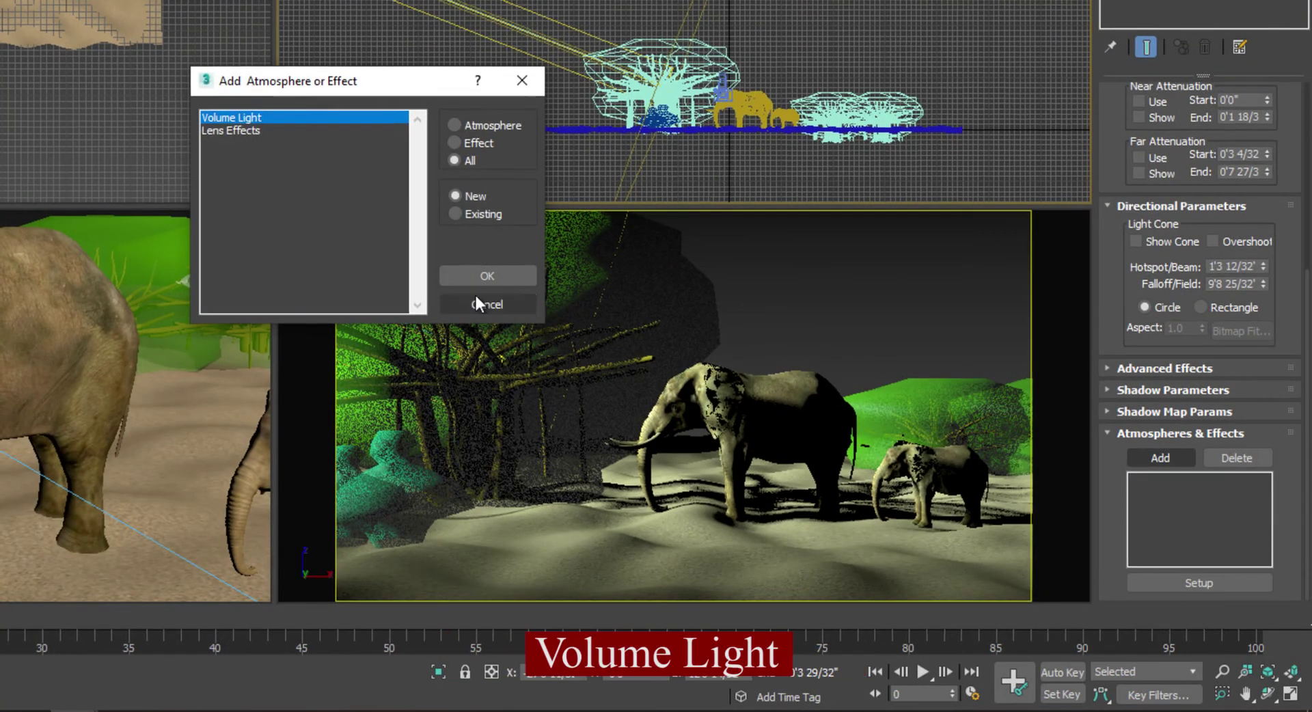
left_click(482, 281)
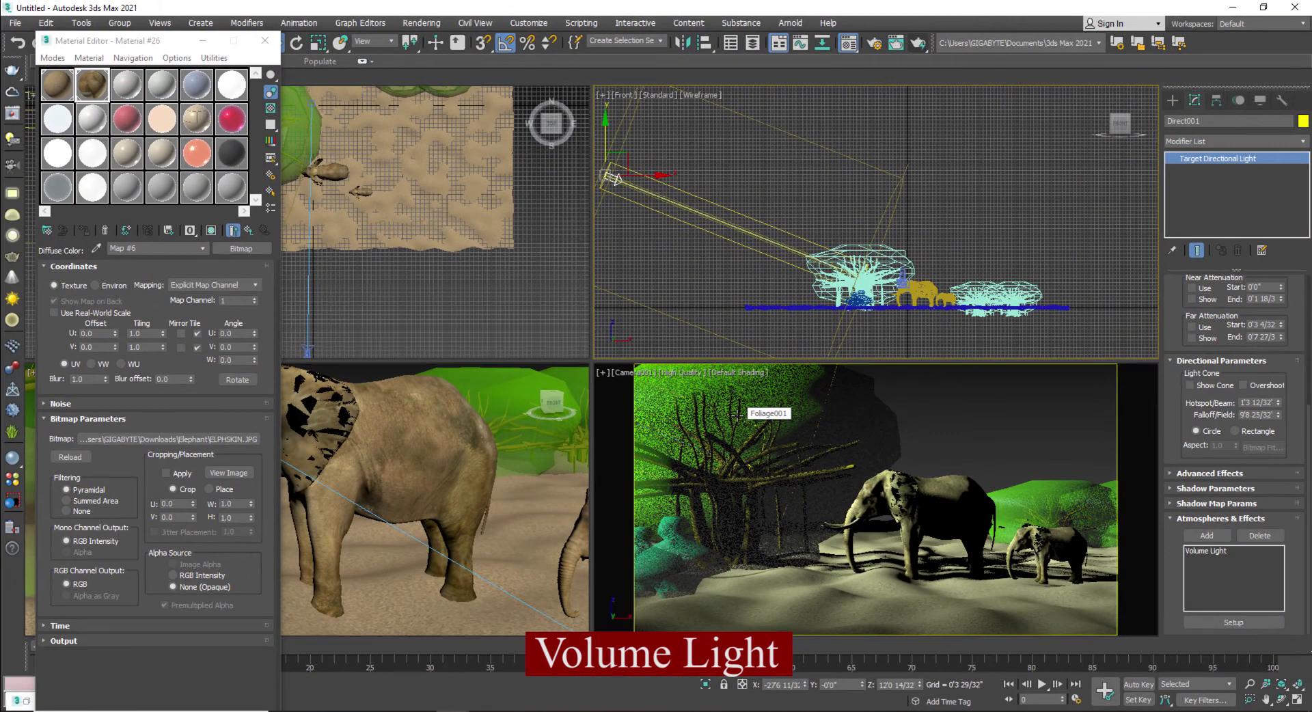
Open the environment settings and select the Volume Light atmosphere effect to show its parameters
left_click(421, 23)
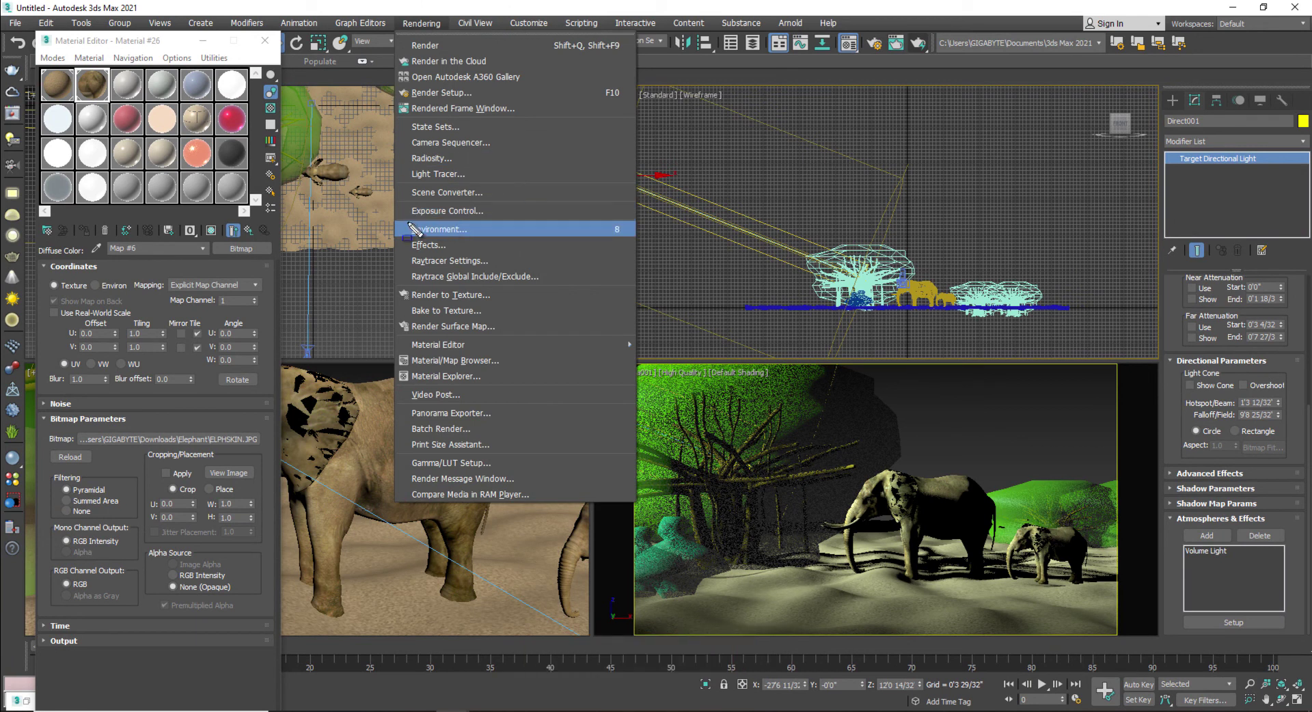
left_click(497, 233)
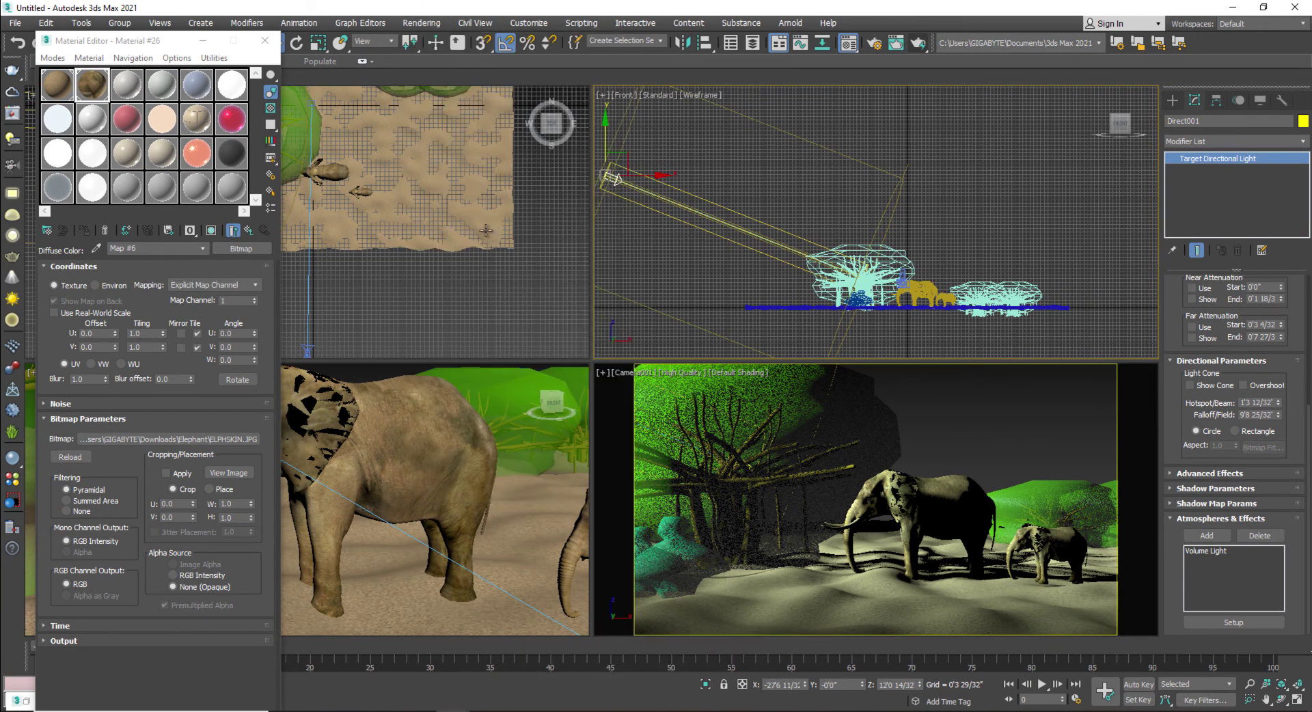
left_click(430, 26)
left_click(451, 218)
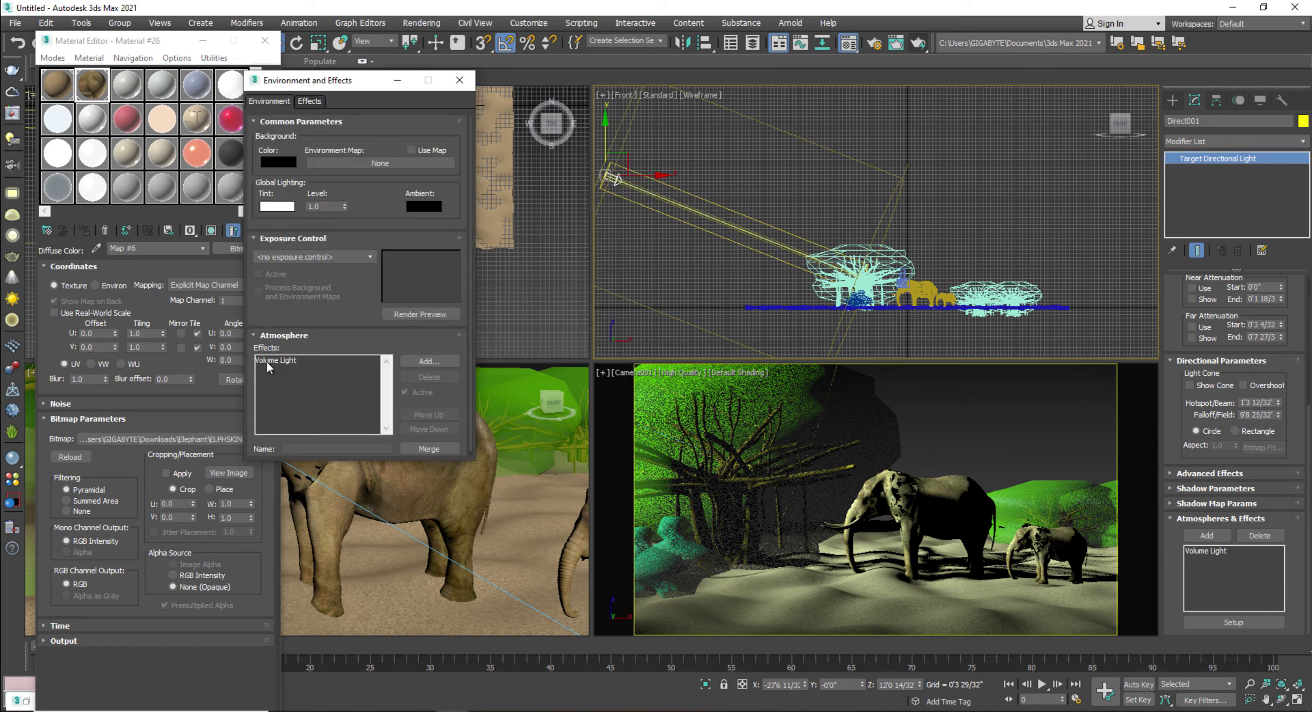
left_click(286, 360)
left_click_drag(347, 308, 347, 155)
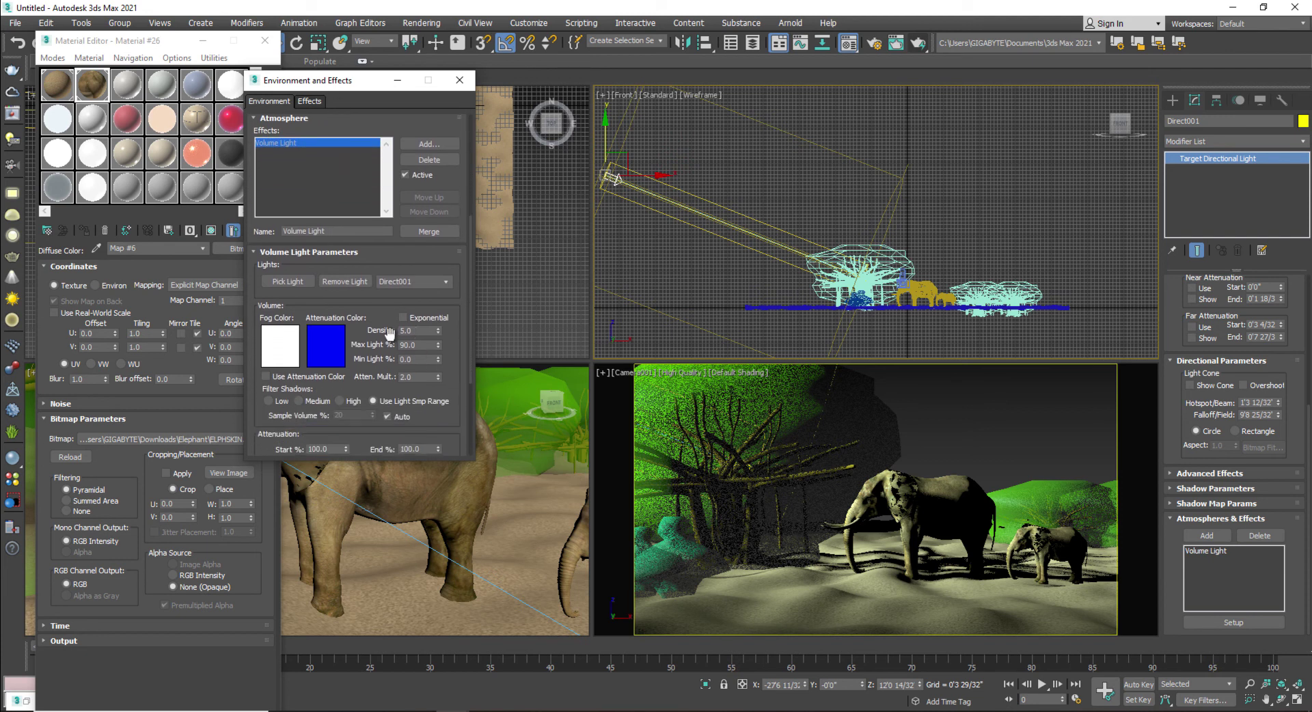
Render the Camera001 view to test the new volume light, then minimize the rendered frame
left_click(1090, 457)
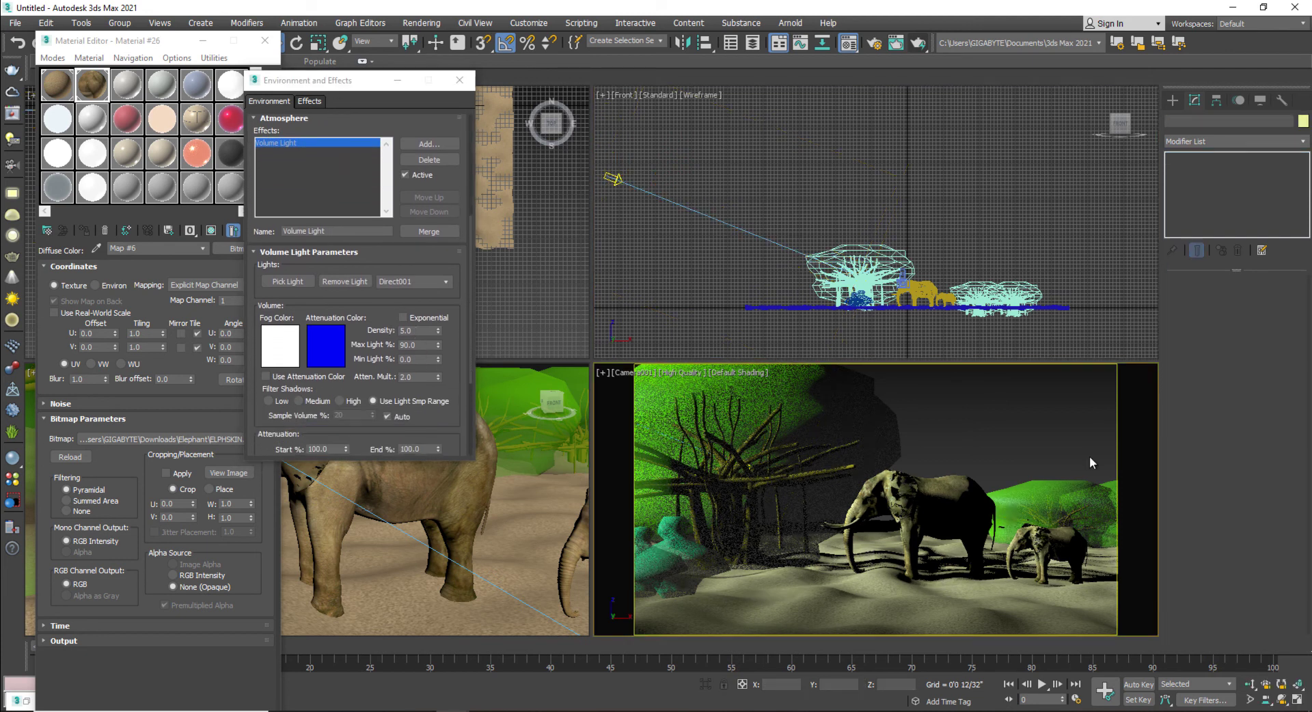
left_click(919, 43)
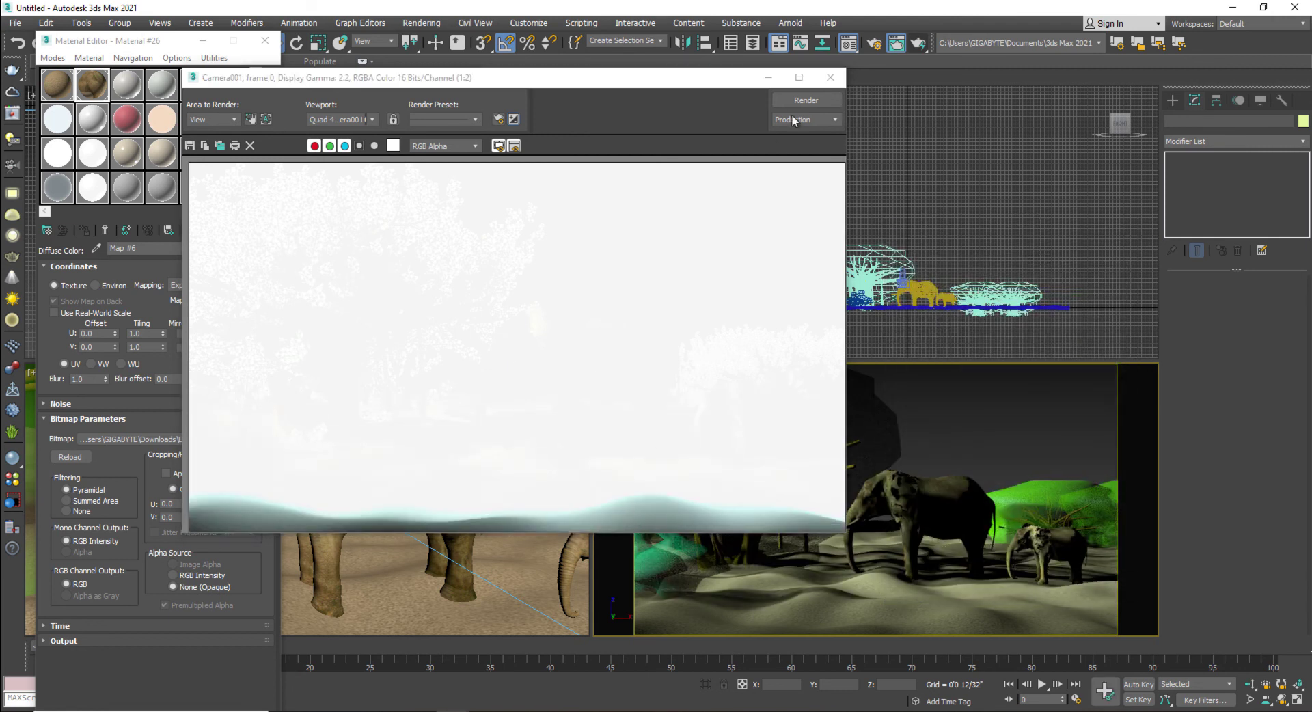
left_click(768, 77)
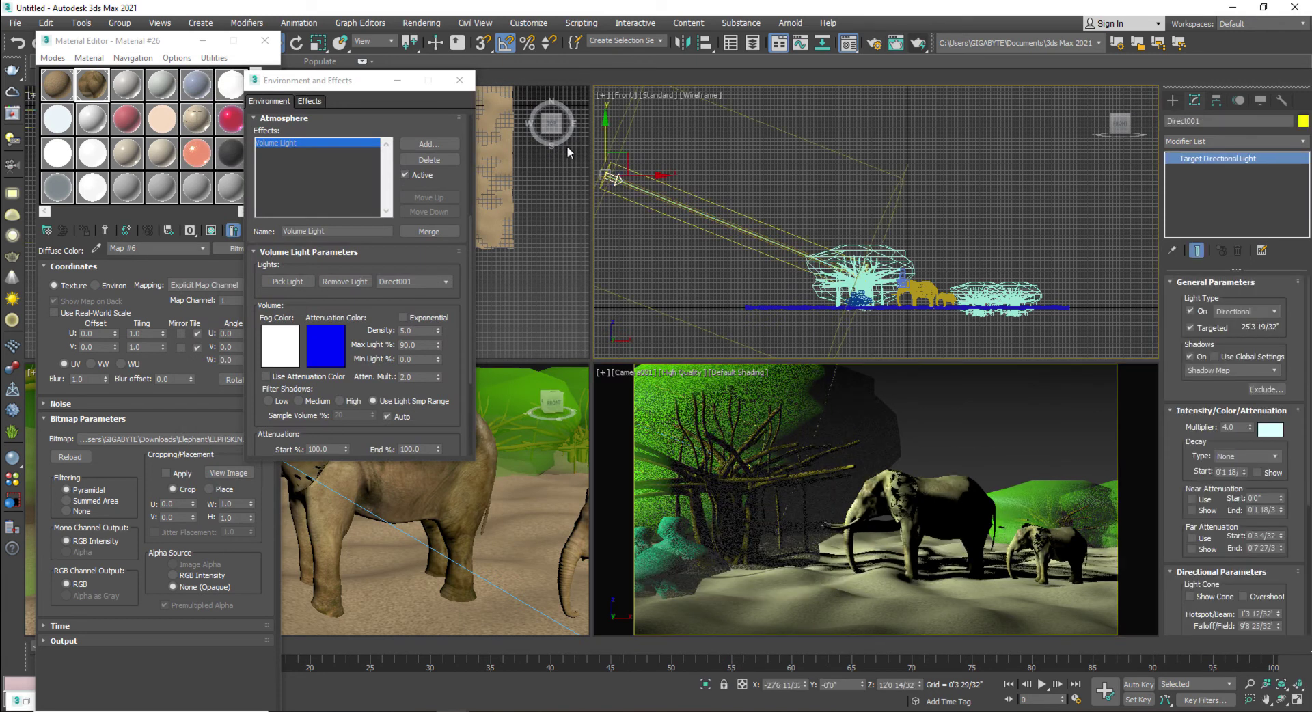
Move the directional light down and closer to the trees in the Front view and set the Volume Light density to 2
left_click_drag(622, 152, 698, 201)
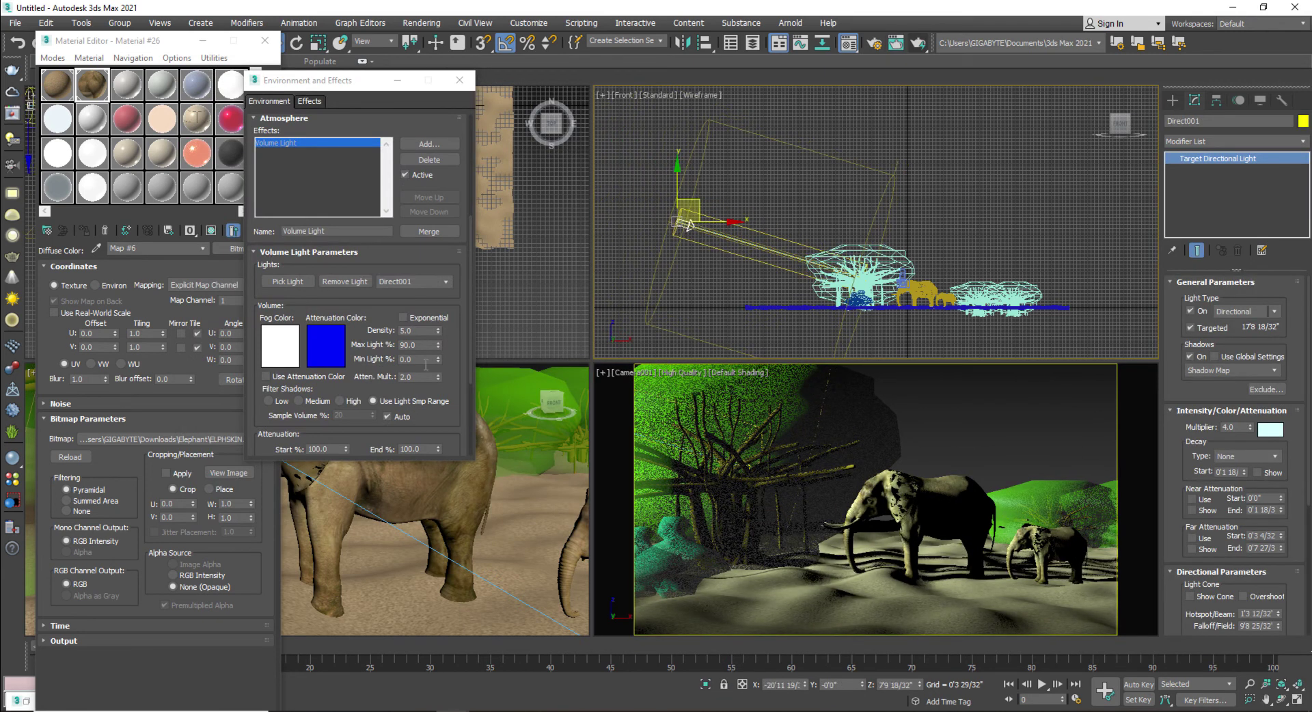
double_click(403, 331)
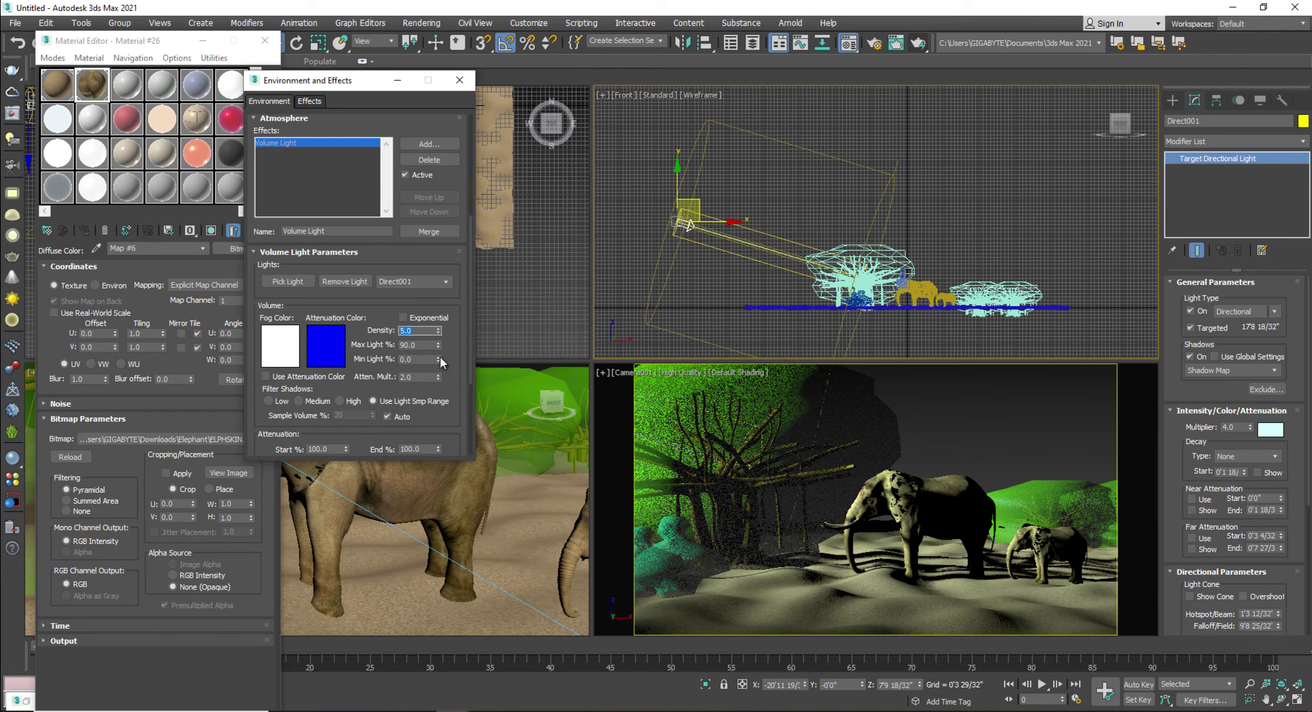
type("2")
Render the camera view again to check the Volume Light density of 2
left_click(974, 431)
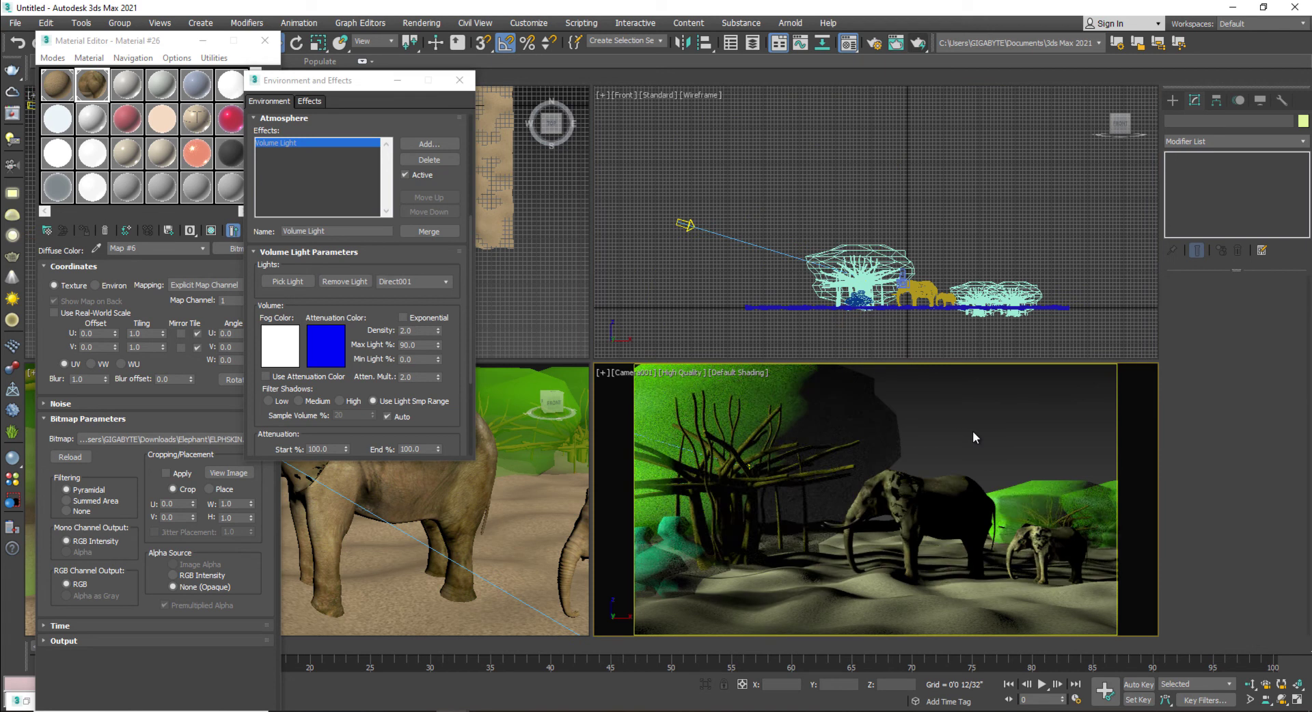
key("shift+q")
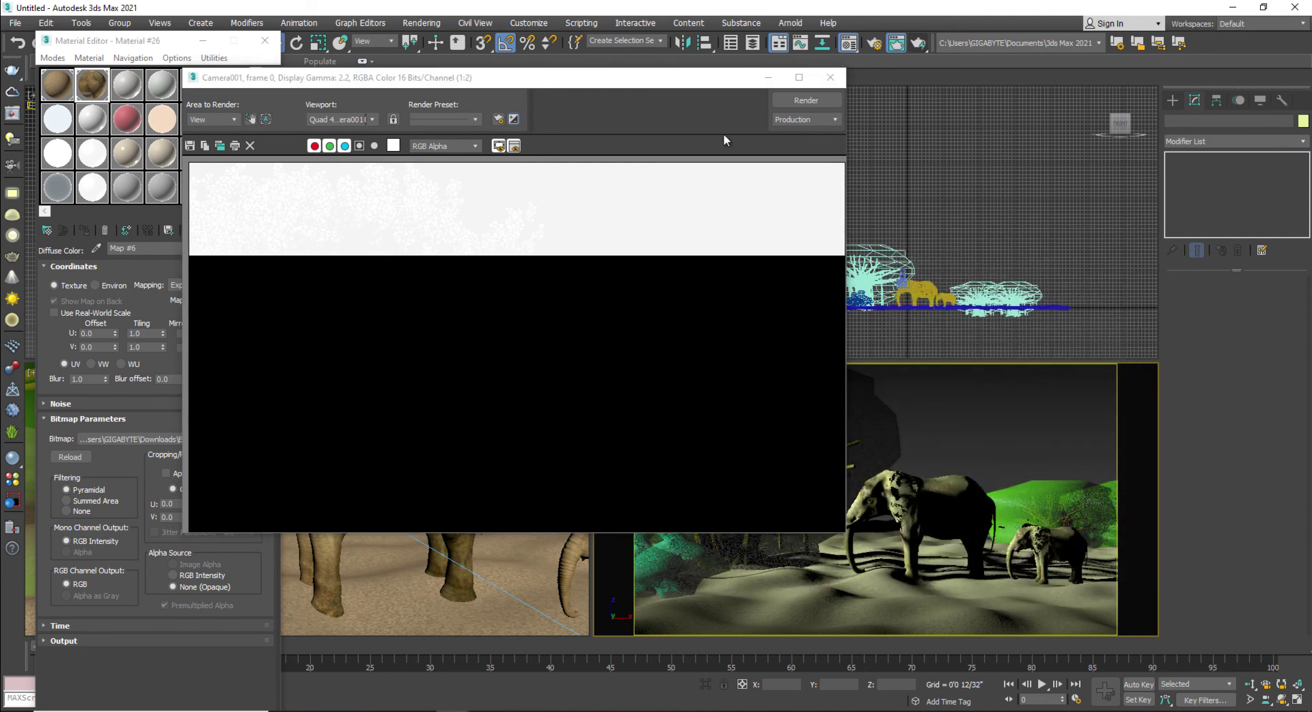
left_click(768, 78)
Set the Volume Light density to 0.2 and render the camera view as a test
key("8")
left_click(685, 226)
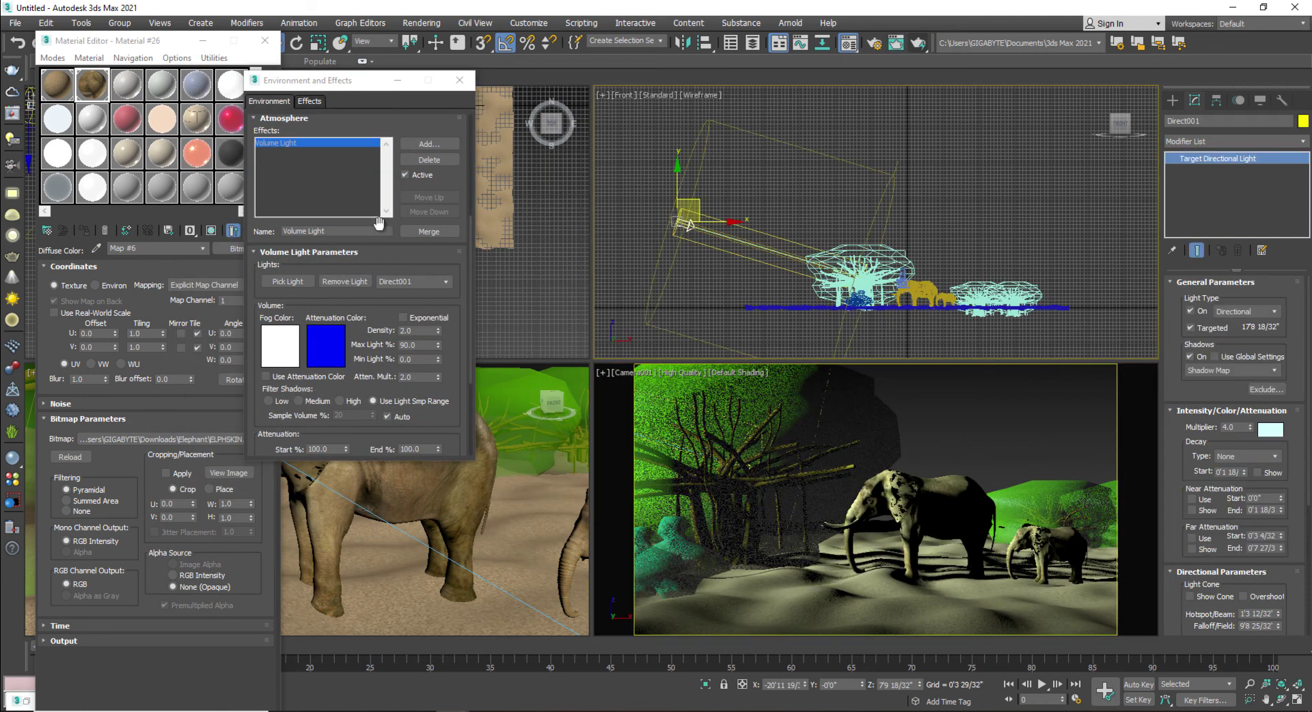
double_click(420, 332)
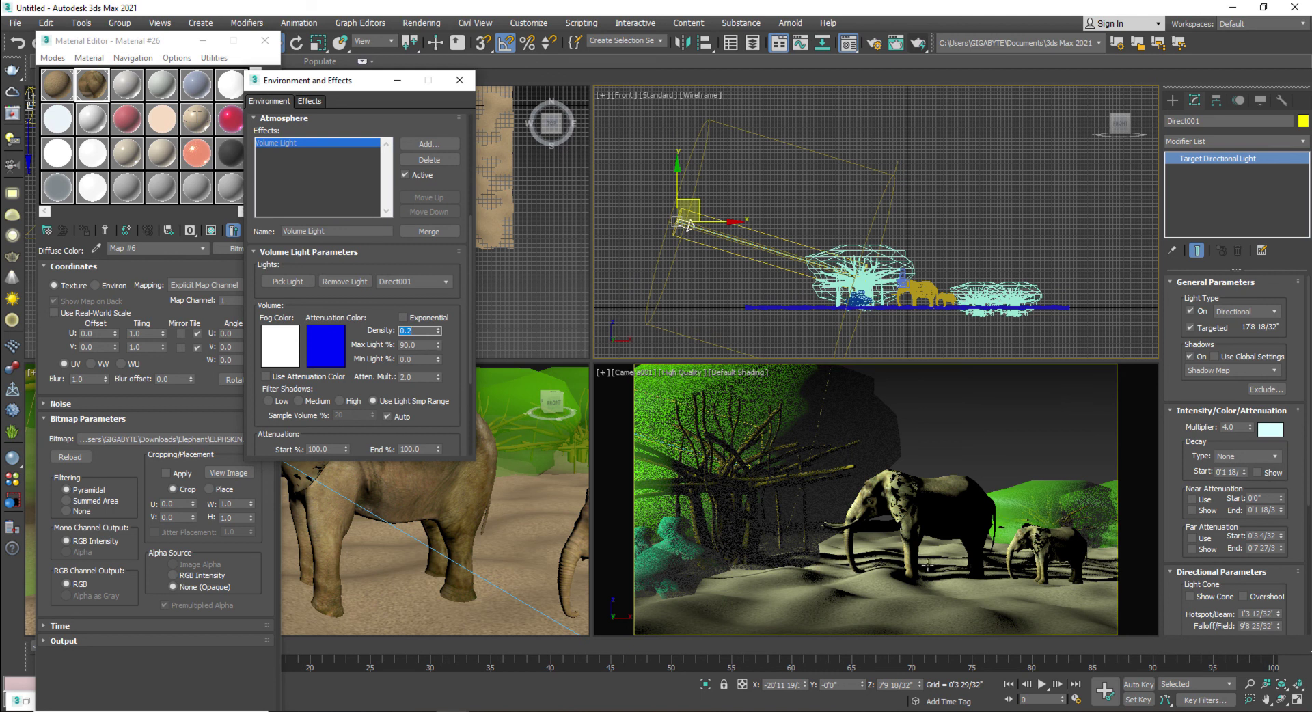
left_click(737, 531)
key("shift+q")
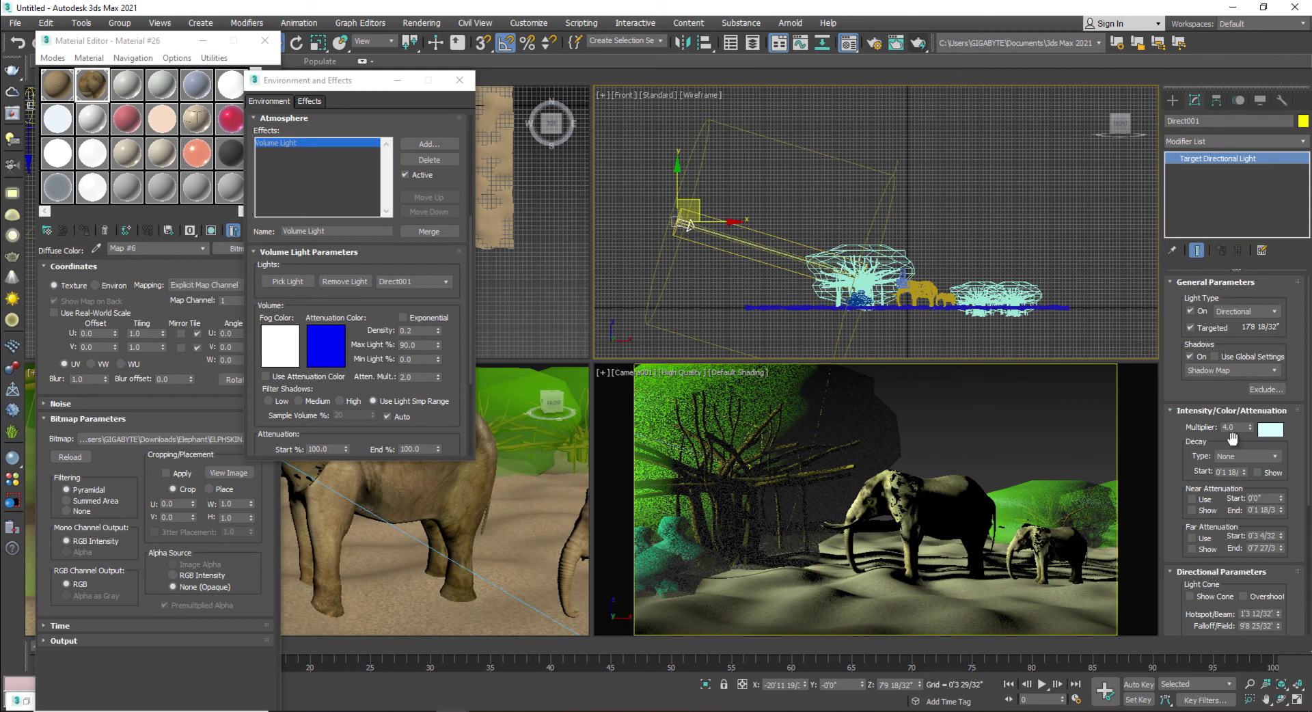
Set the directional light's multiplier to 1 and move the light slightly up and closer to the trees in the Front view
key("Return")
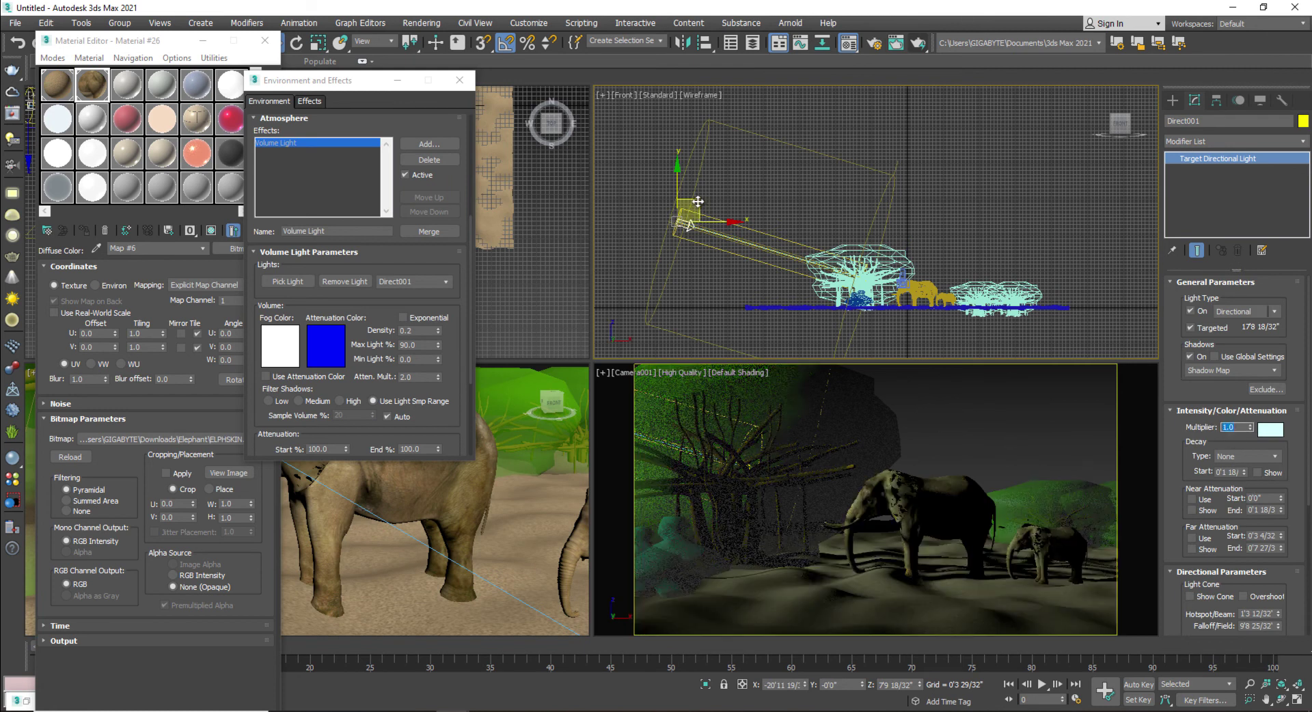
left_click_drag(698, 201, 731, 194)
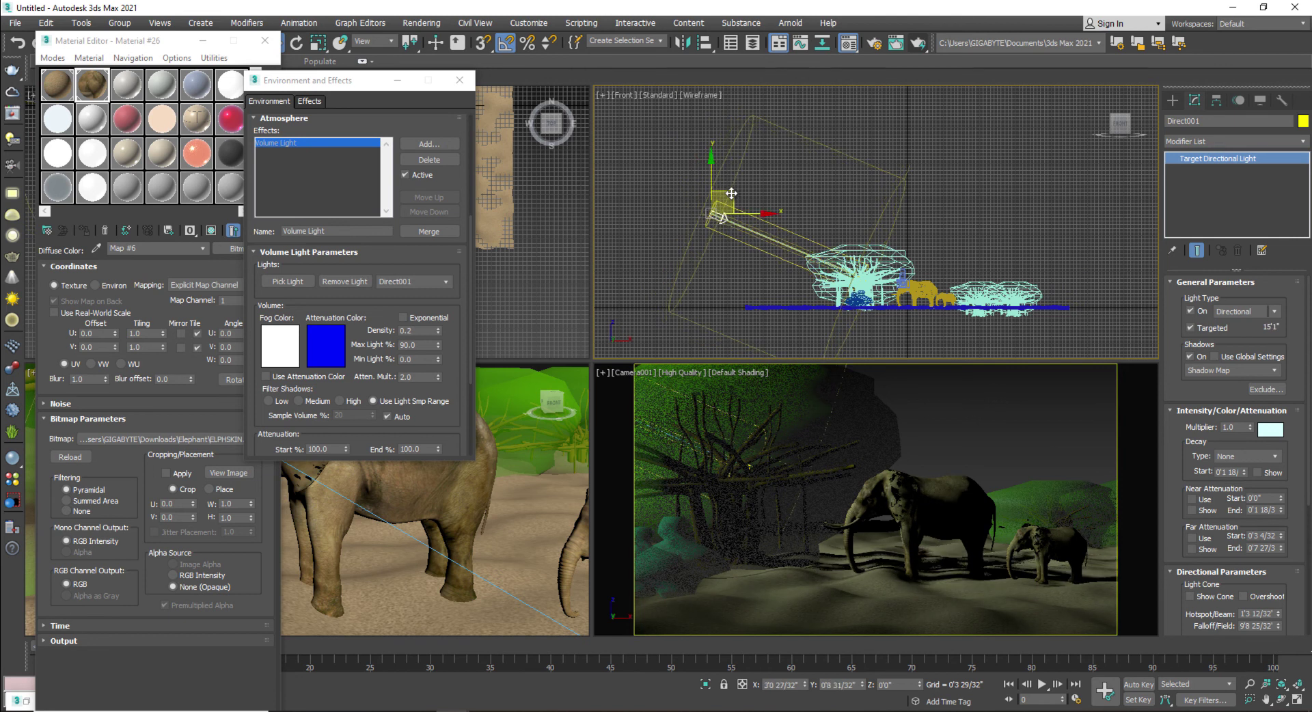
Set the Volume Light density to 0.08 and test-render the camera view
double_click(417, 332)
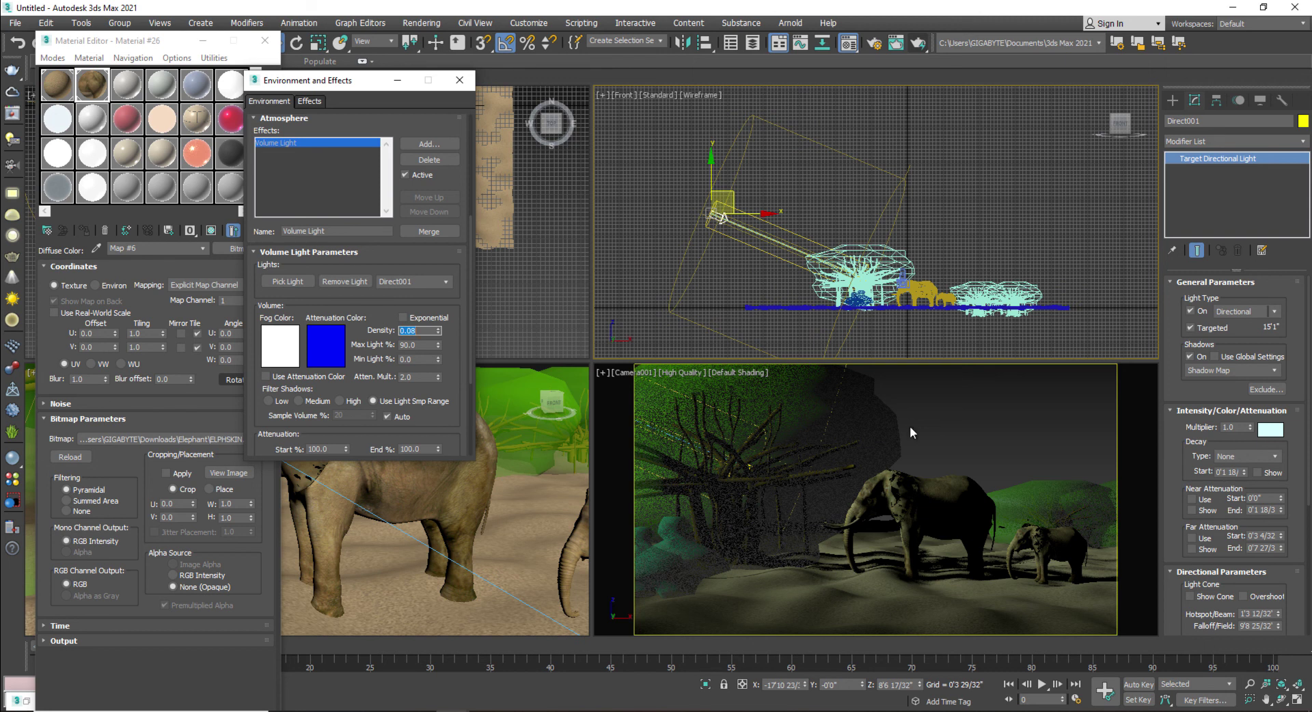
key("shift+q")
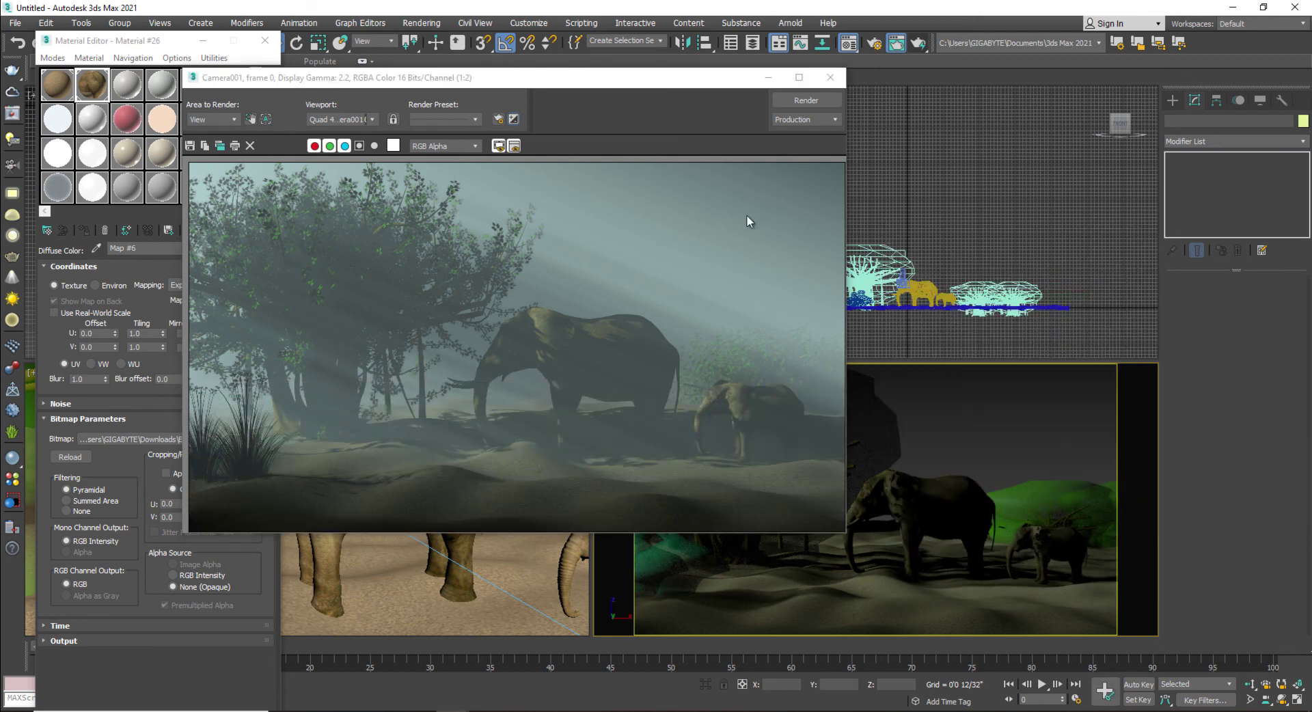
left_click(766, 78)
Narrow the directional light's falloff to 8'2 24/32" and set the Volume Light density to 0.05
left_click(720, 217)
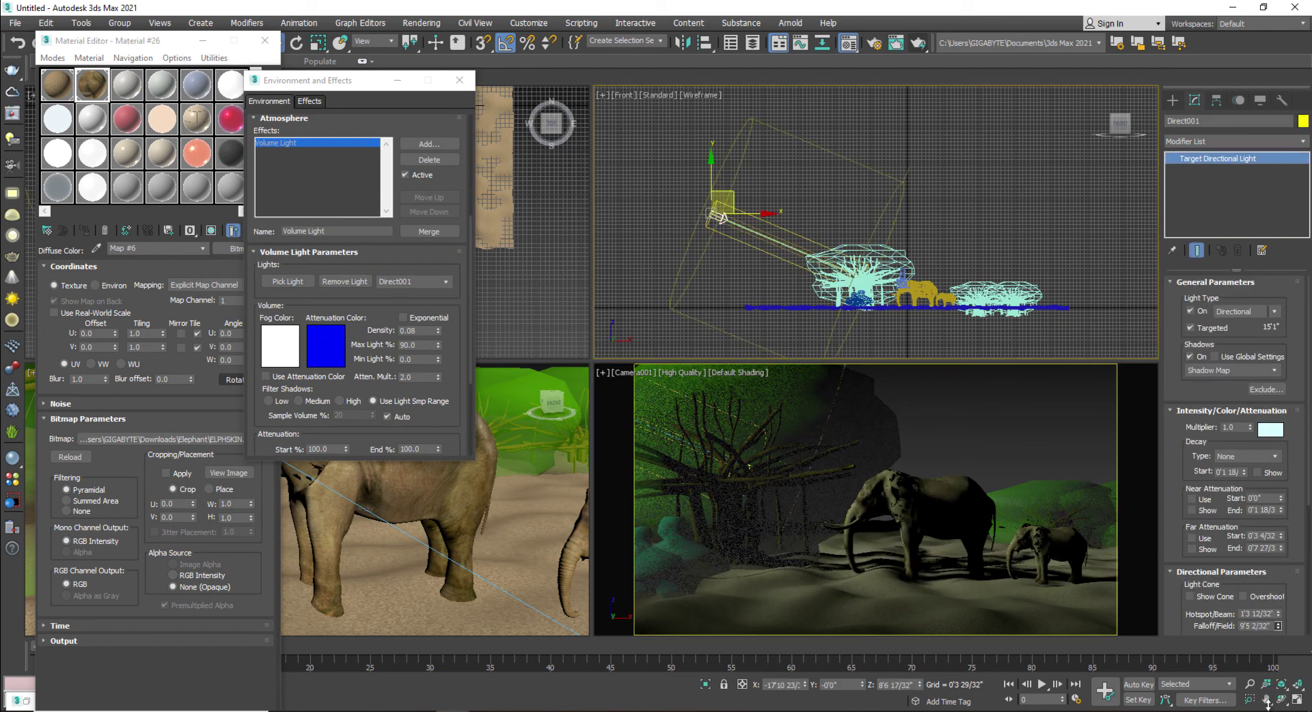
left_click_drag(1264, 80, 1274, 239)
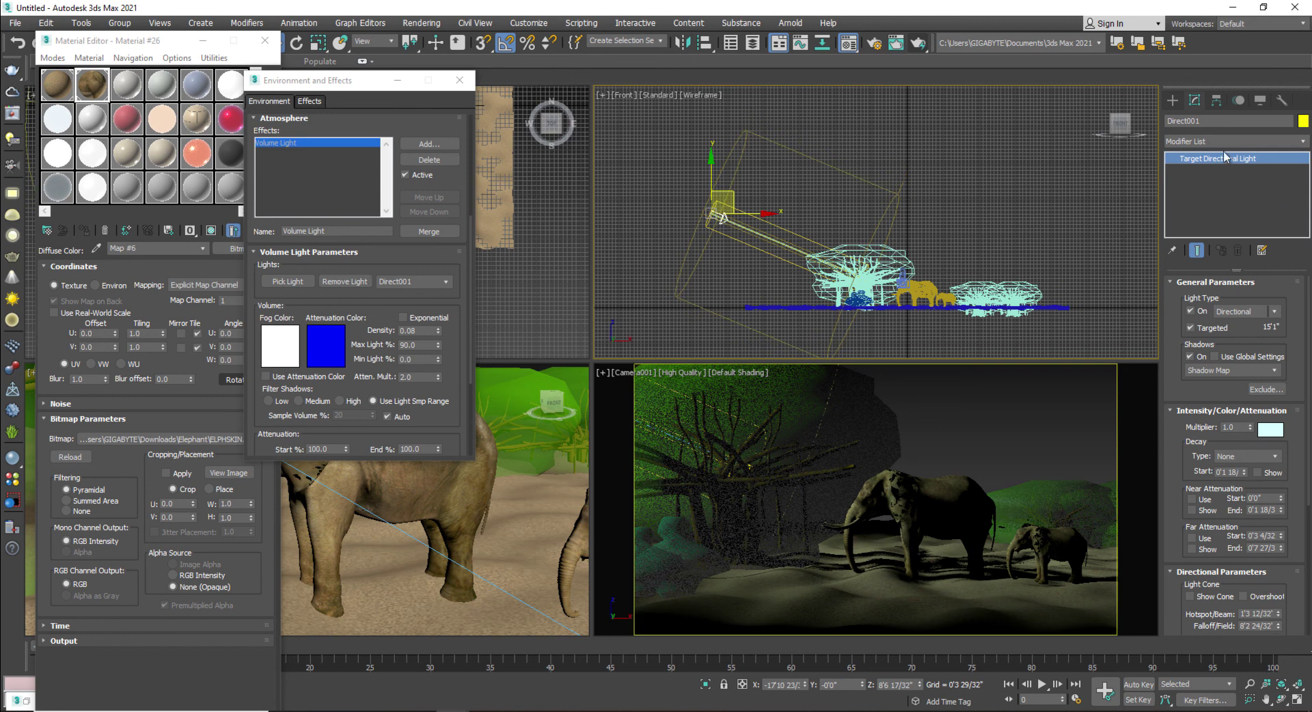
left_click(419, 332)
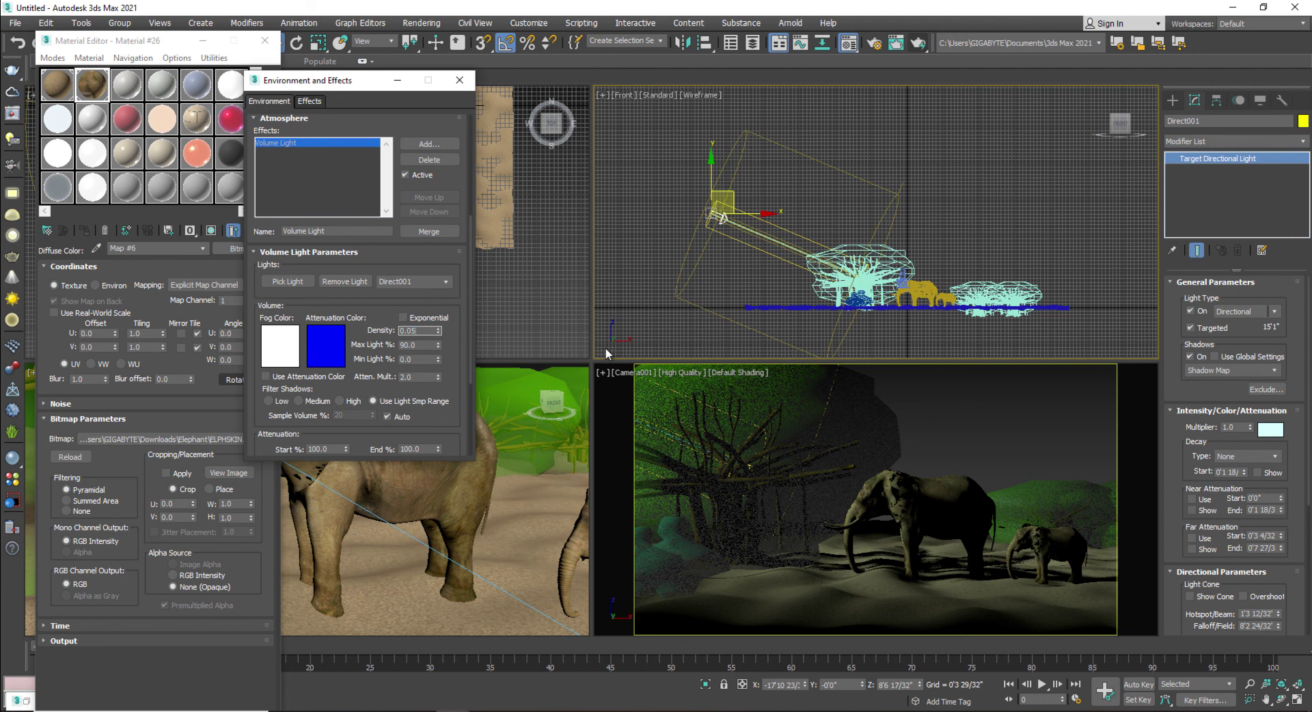
Start a camera test render with the narrower falloff and cancel it partway
left_click(619, 417)
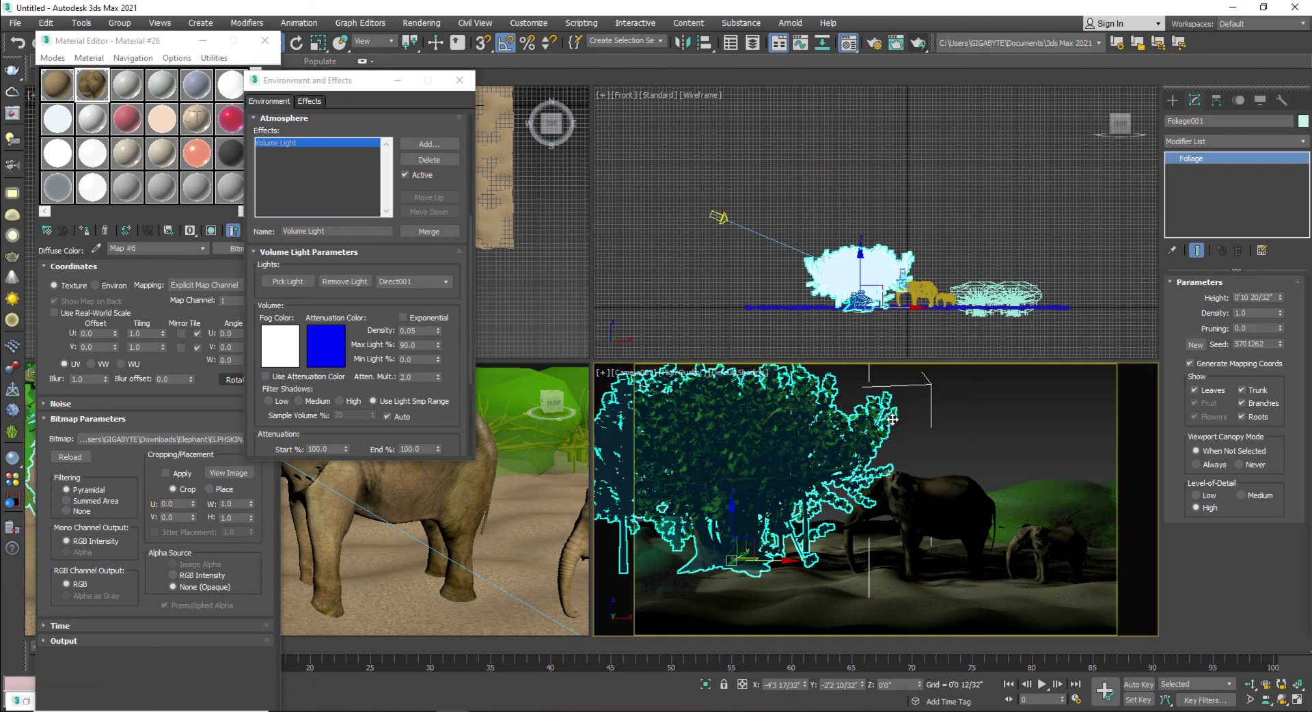
key("shift+q")
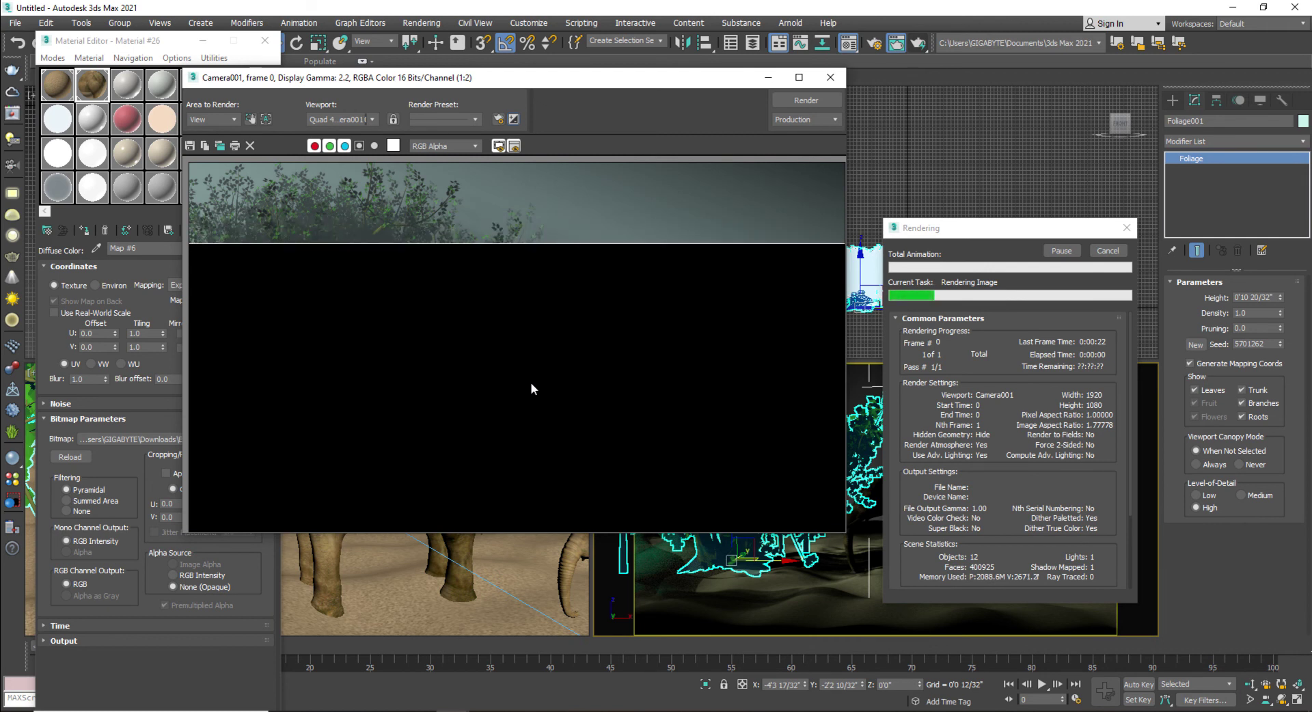
left_click(1127, 227)
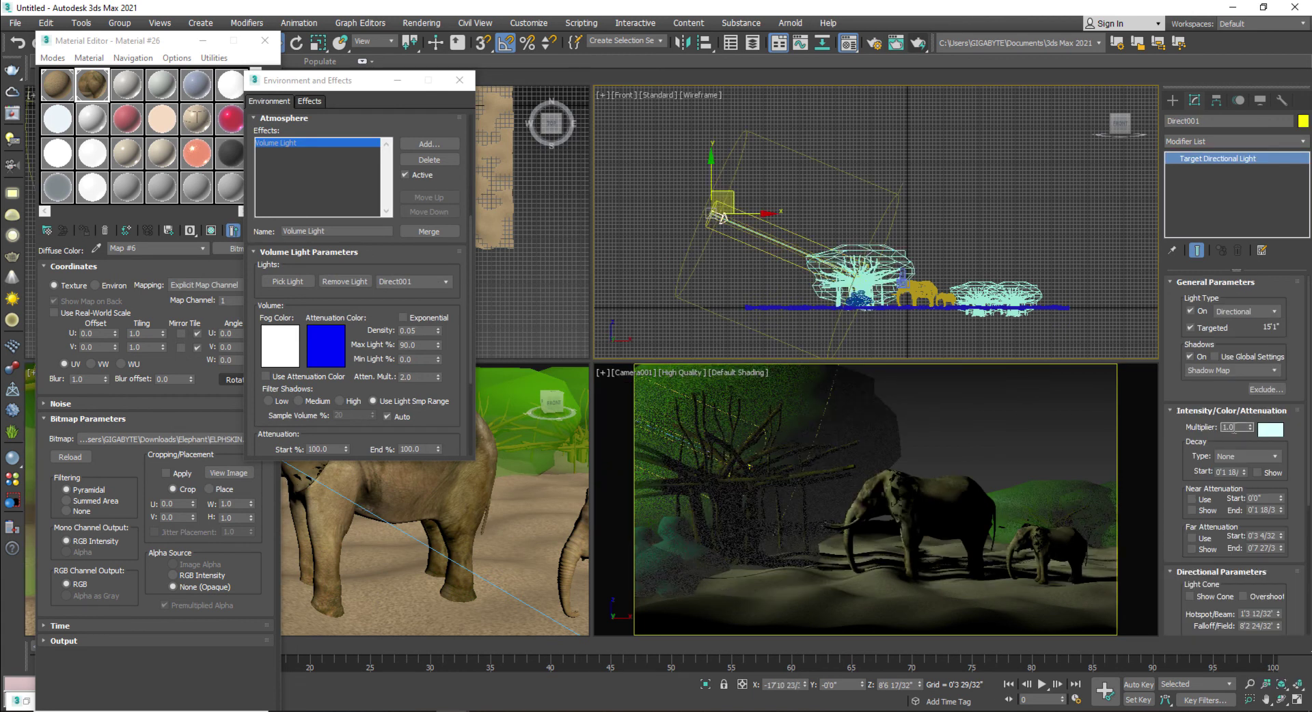
Set the directional light's multiplier to 0.5 and render the camera view
type("5")
key("Return")
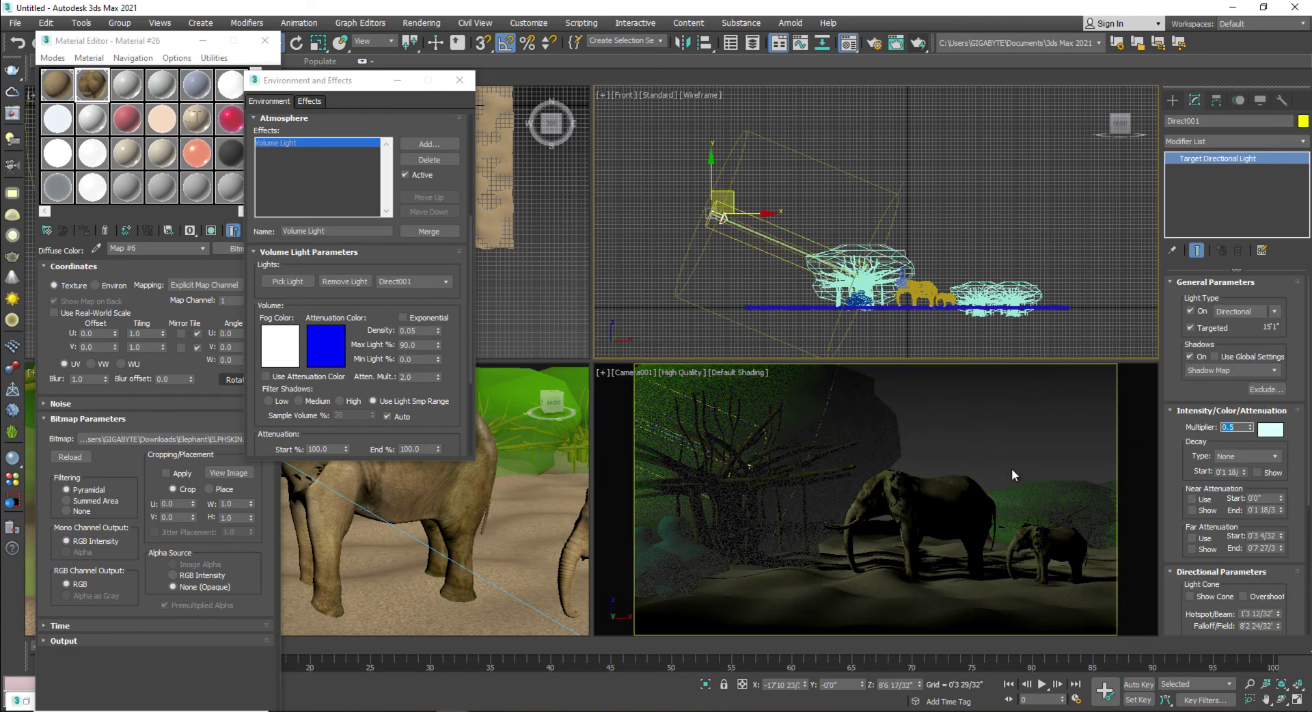
left_click(1003, 462)
key("shift+q")
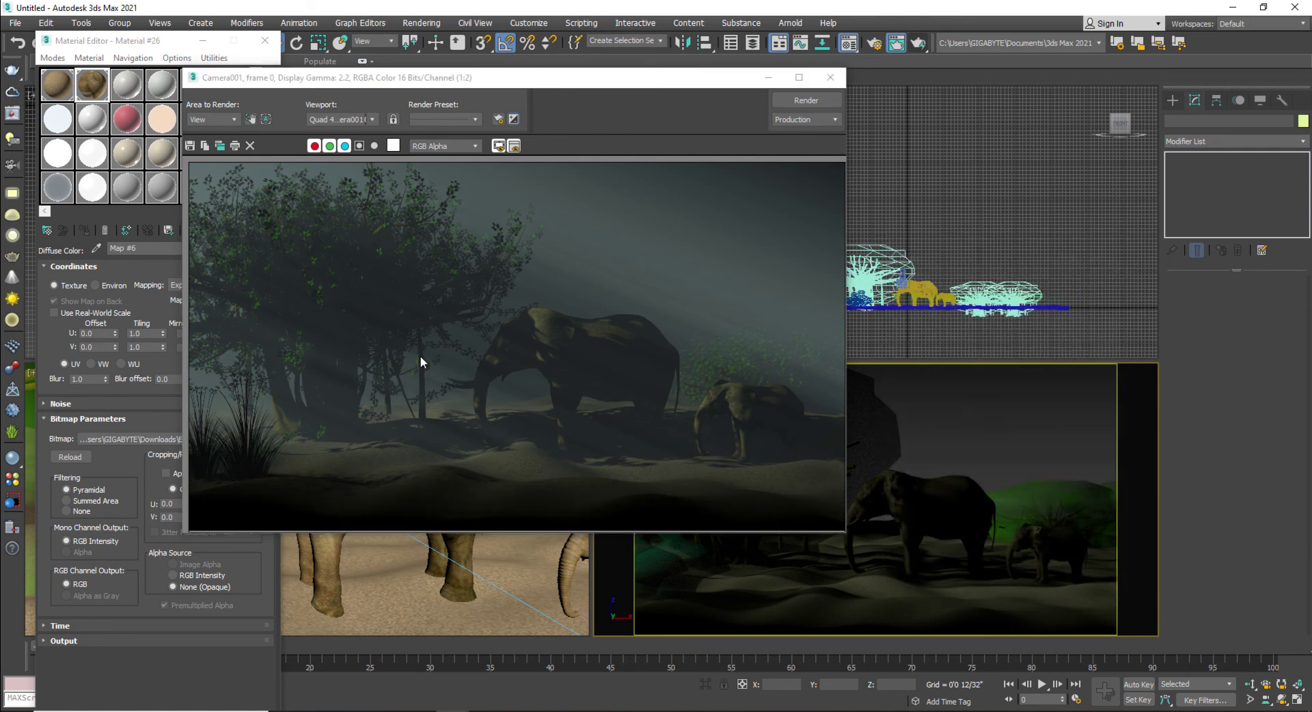
Maximize the rendered frame and pan across it to examine the light rays around the trees and elephants
left_click(799, 77)
scroll(671, 370, "up", 1)
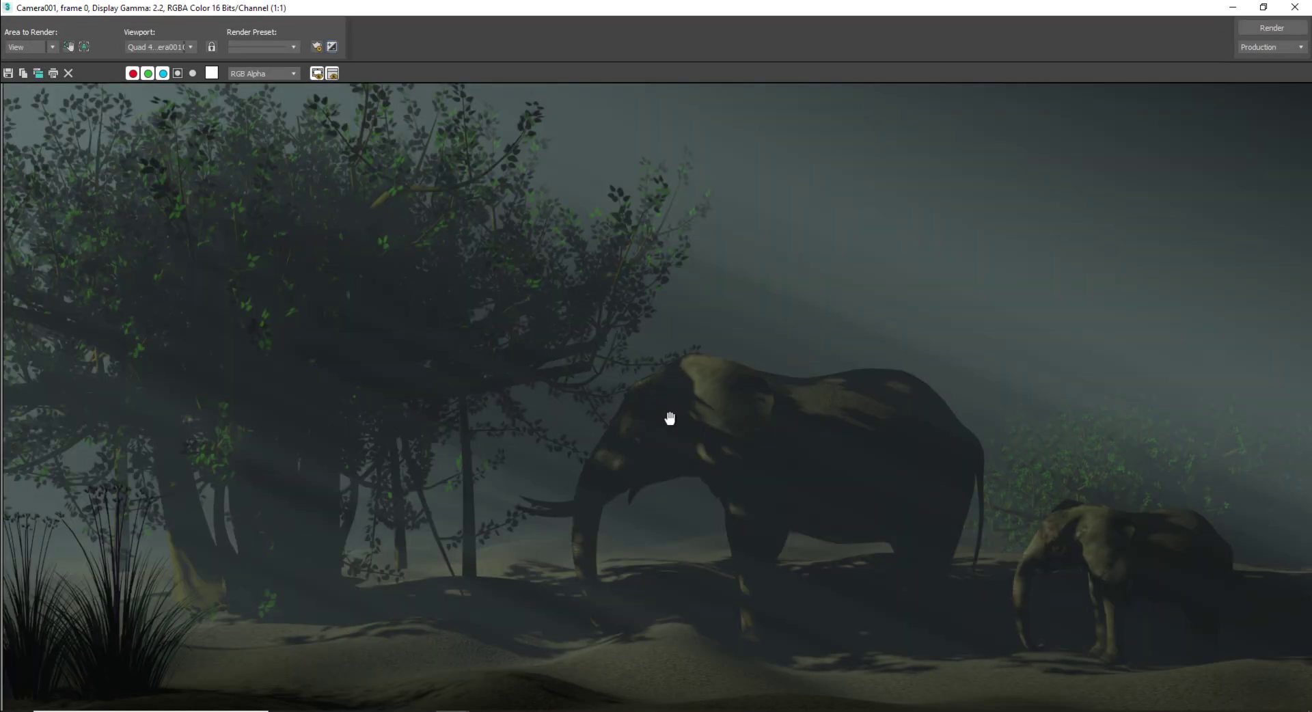
left_click_drag(665, 393, 664, 383)
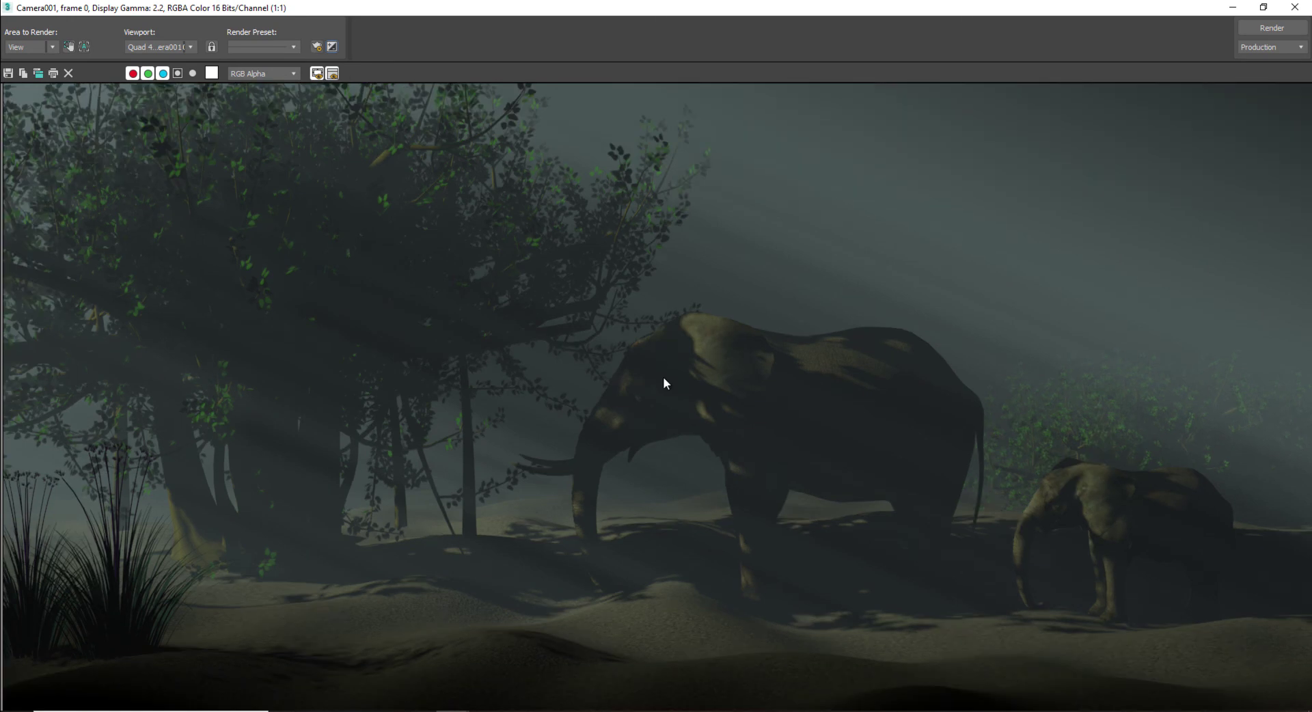